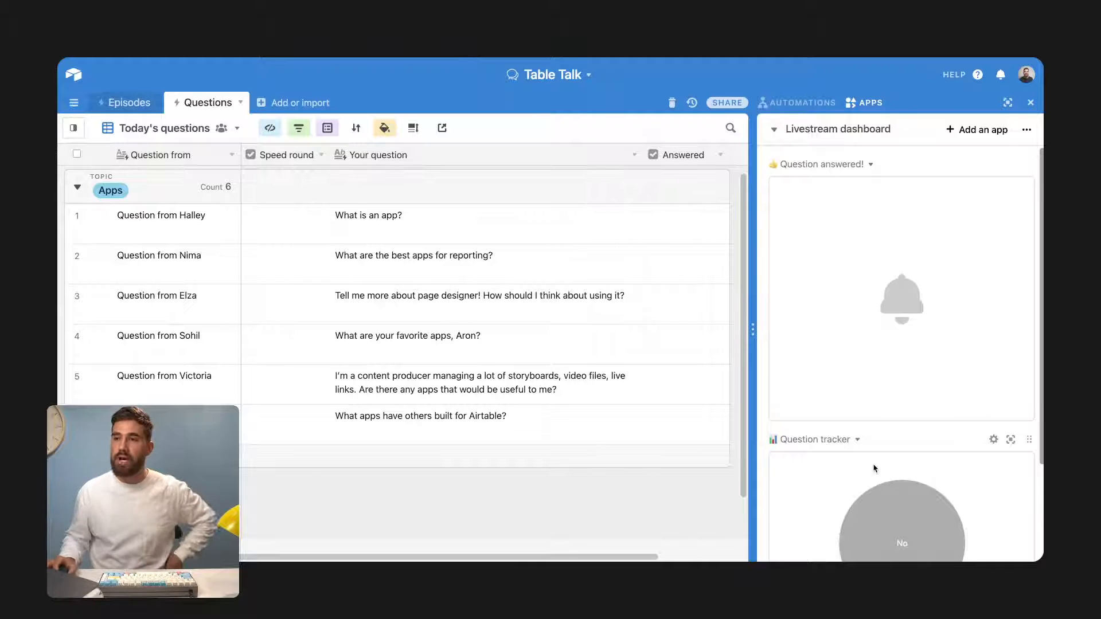
# Switch to the Apps | Table talk base and look through its Launches, Campaigns and Content pipeline tables, including the pipeline's view list.
pyautogui.click(356, 34)
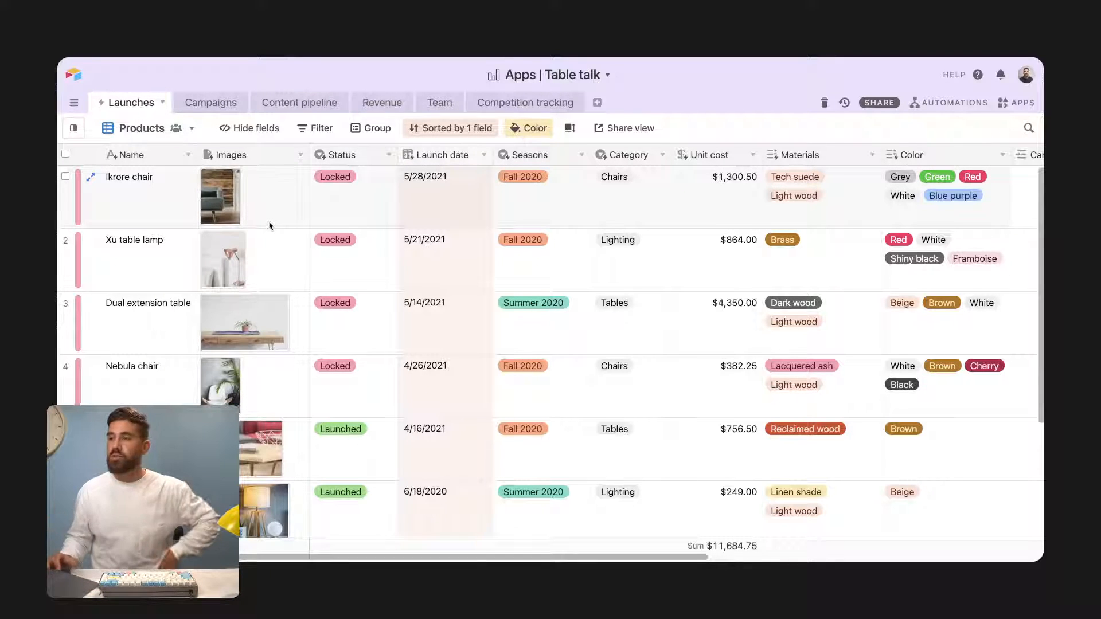
pyautogui.click(227, 111)
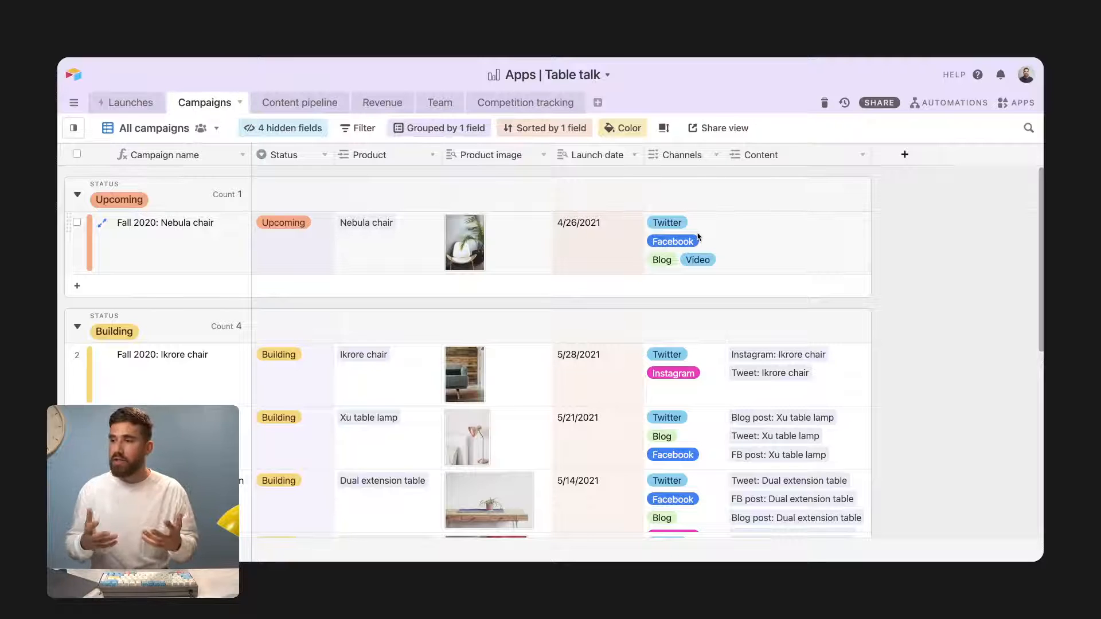
pyautogui.scroll(-1, 698, 237)
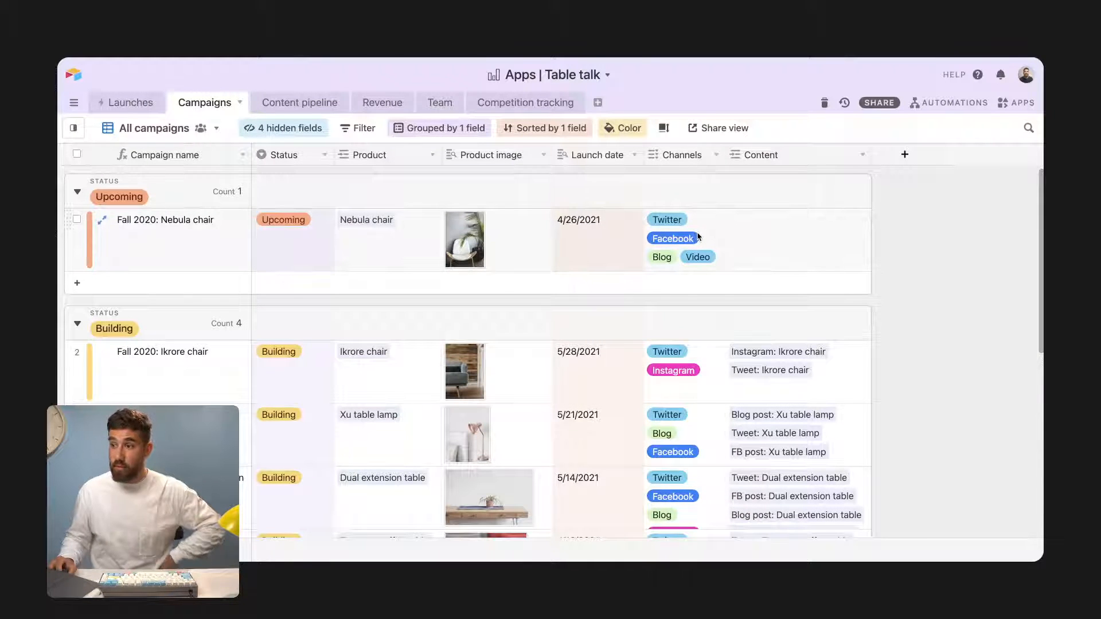
pyautogui.scroll(-1, 692, 231)
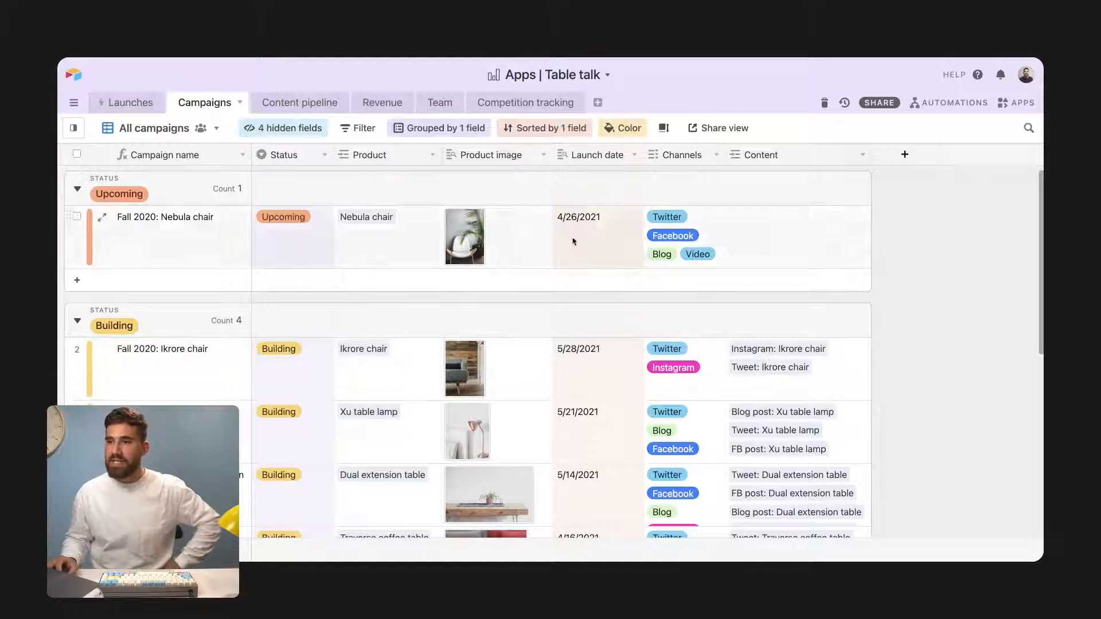
pyautogui.click(308, 108)
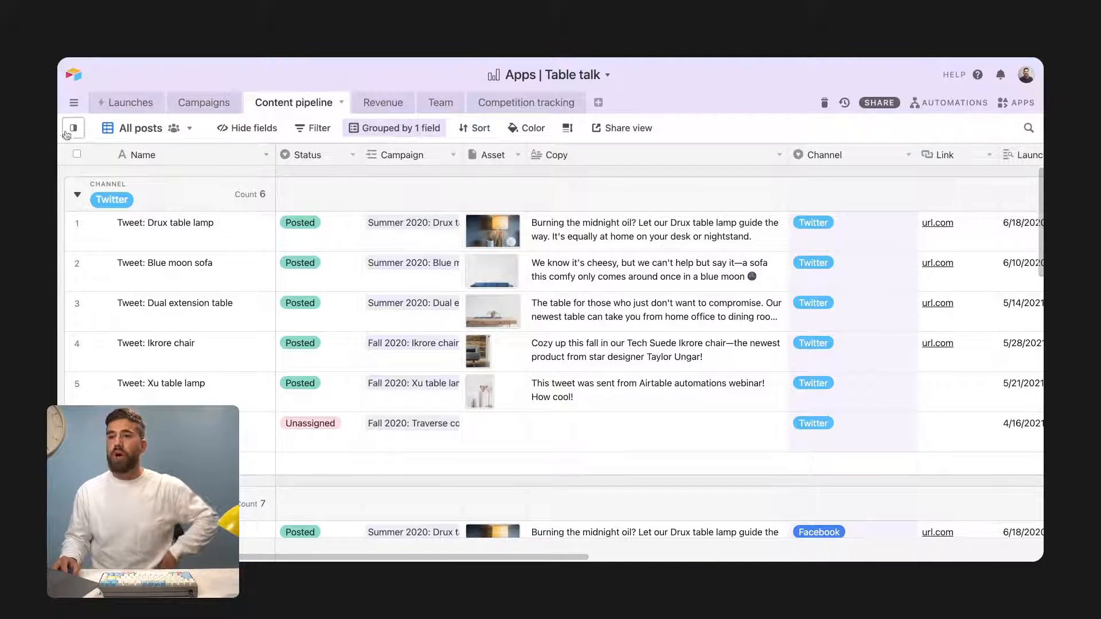
pyautogui.moveTo(70, 132)
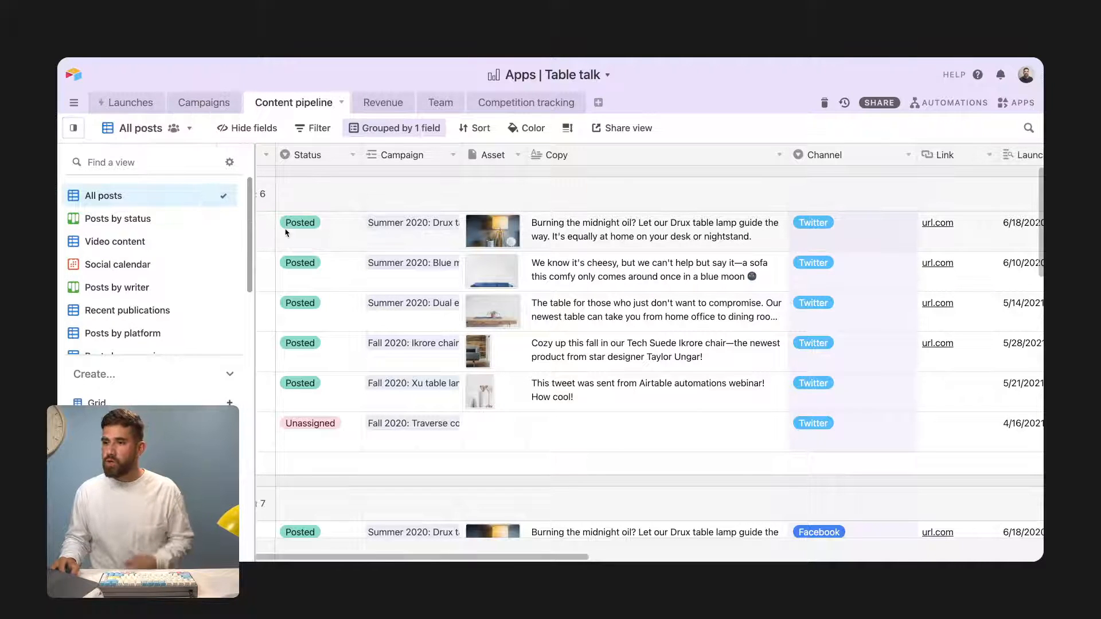
pyautogui.click(331, 236)
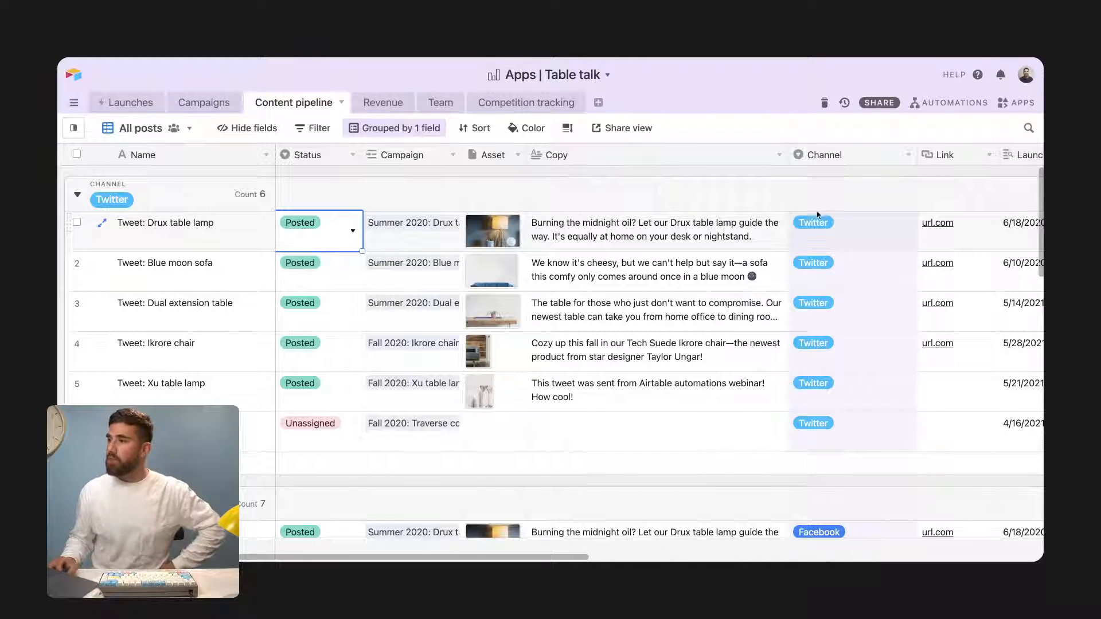
# Show the base's apps dashboards and rename Dashboard 1 as Metrics.
pyautogui.click(1017, 106)
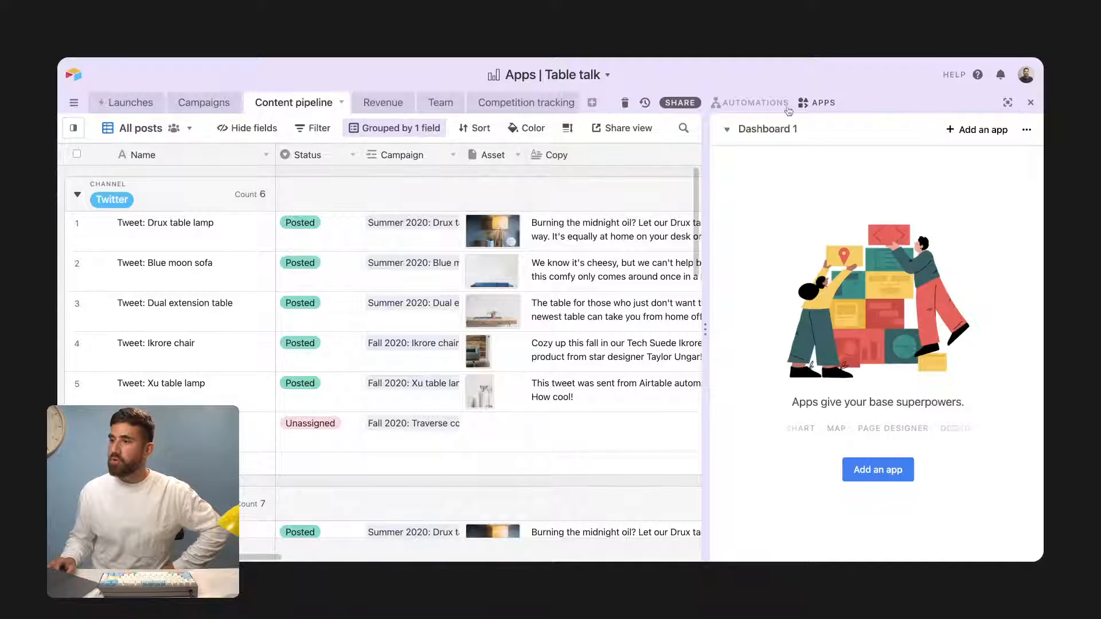
pyautogui.click(760, 129)
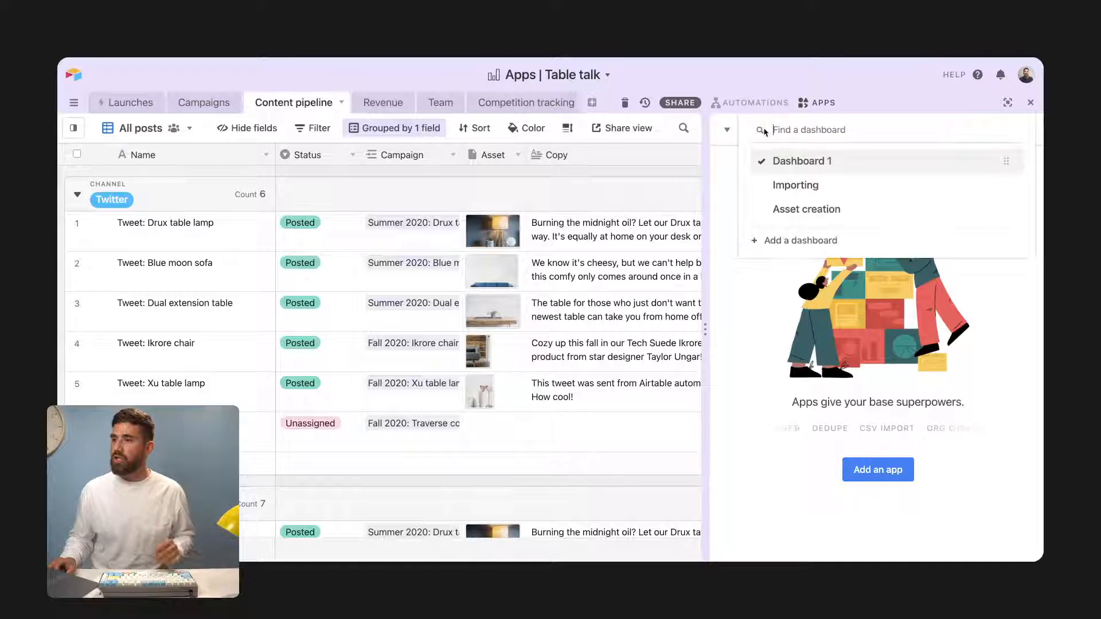
pyautogui.click(783, 298)
pyautogui.click(1021, 136)
pyautogui.click(996, 154)
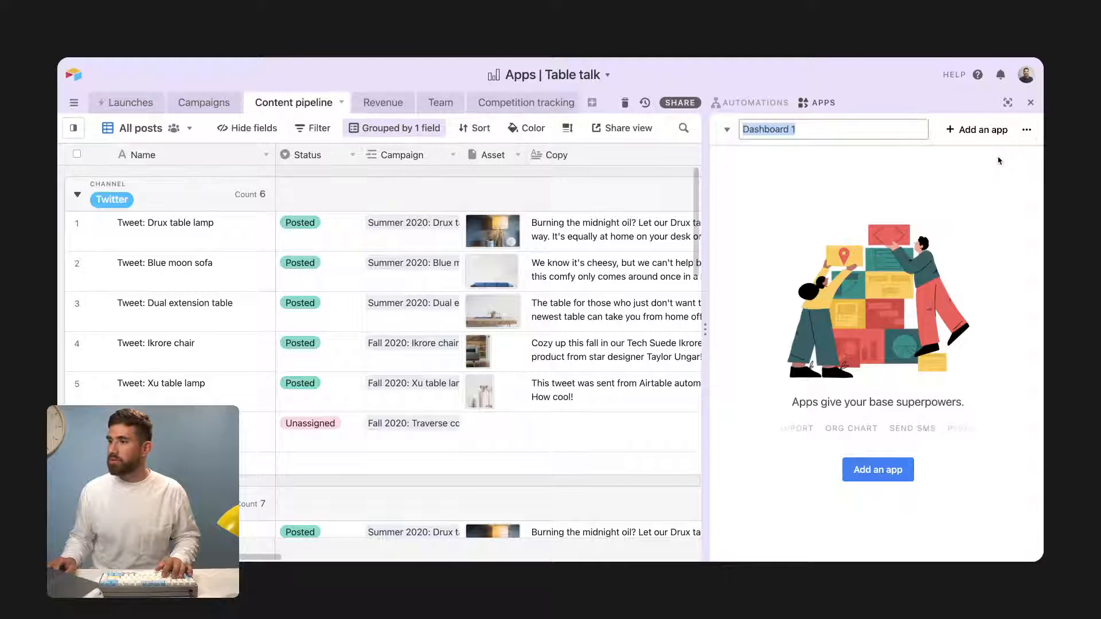
pyautogui.write('Metrics')
pyautogui.press('Return')
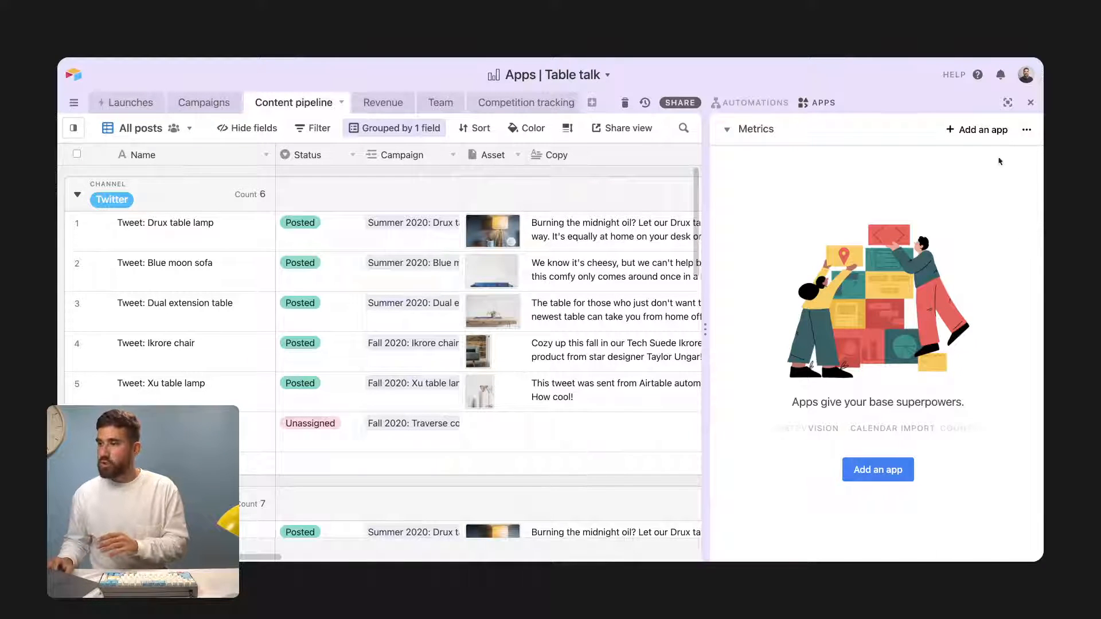
# Browse the featured apps in the app marketplace and search it for "clear".
pyautogui.click(898, 474)
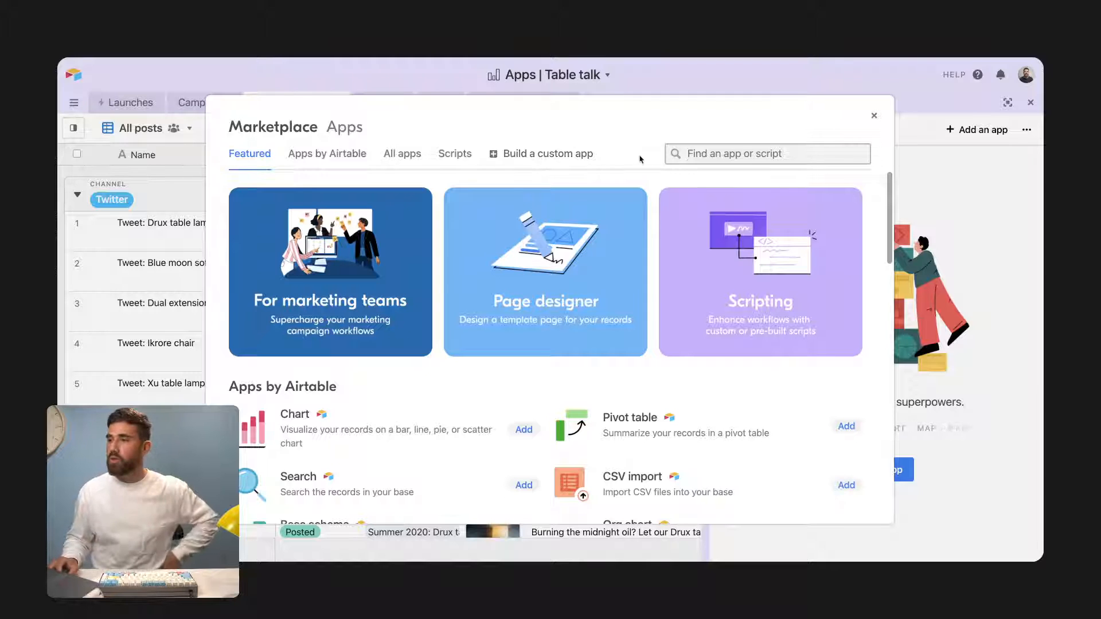
pyautogui.scroll(-1, 344, 379)
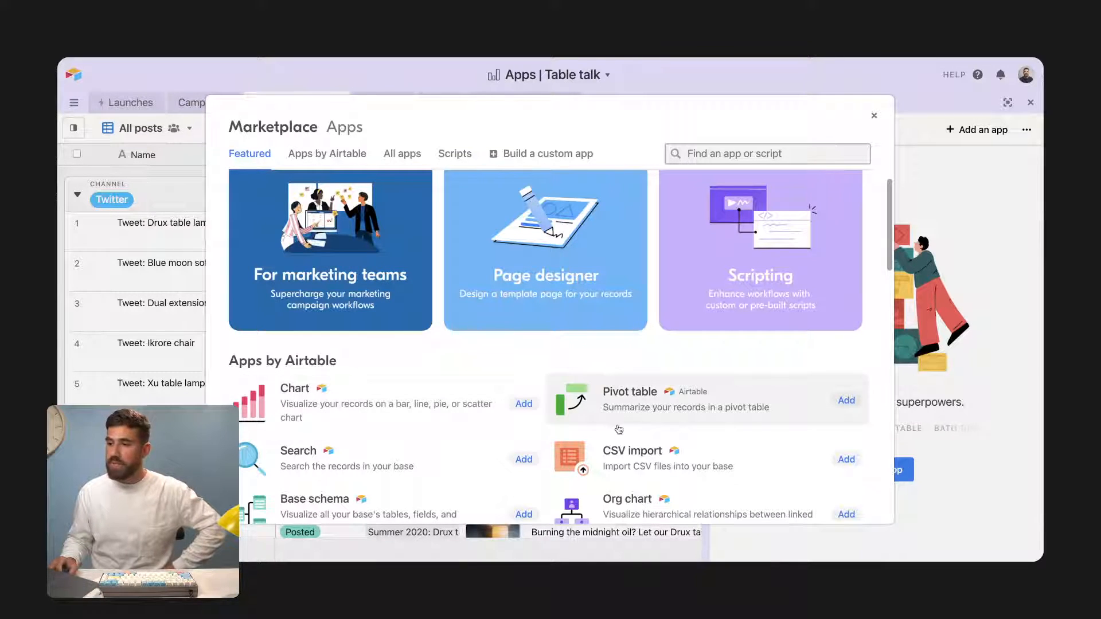
pyautogui.scroll(-1, 621, 424)
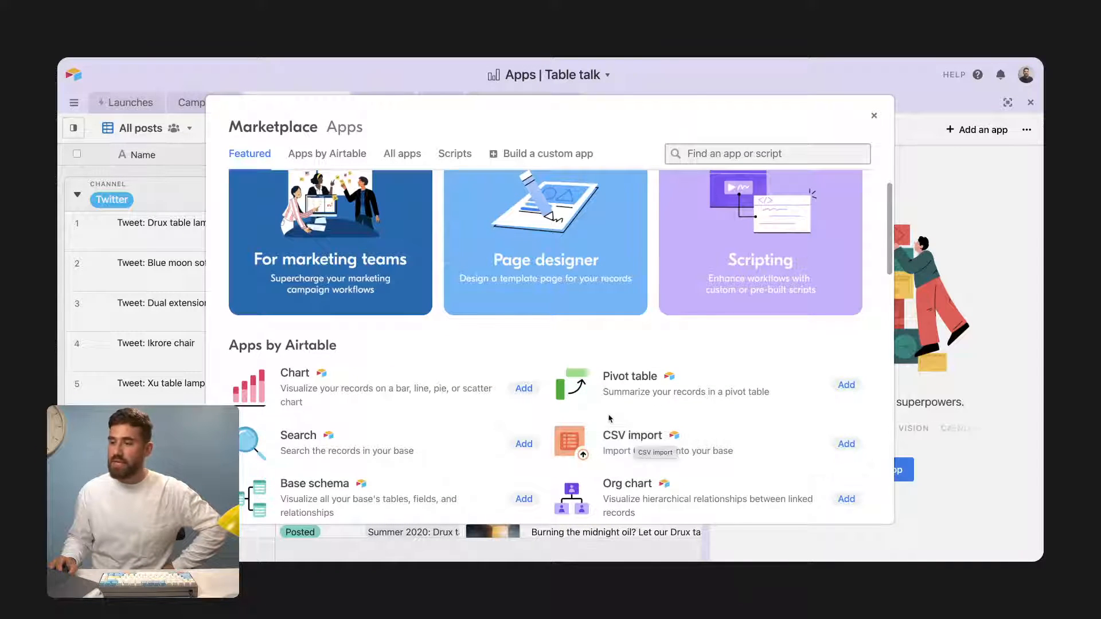
pyautogui.scroll(-2, 654, 474)
pyautogui.scroll(-5, 653, 474)
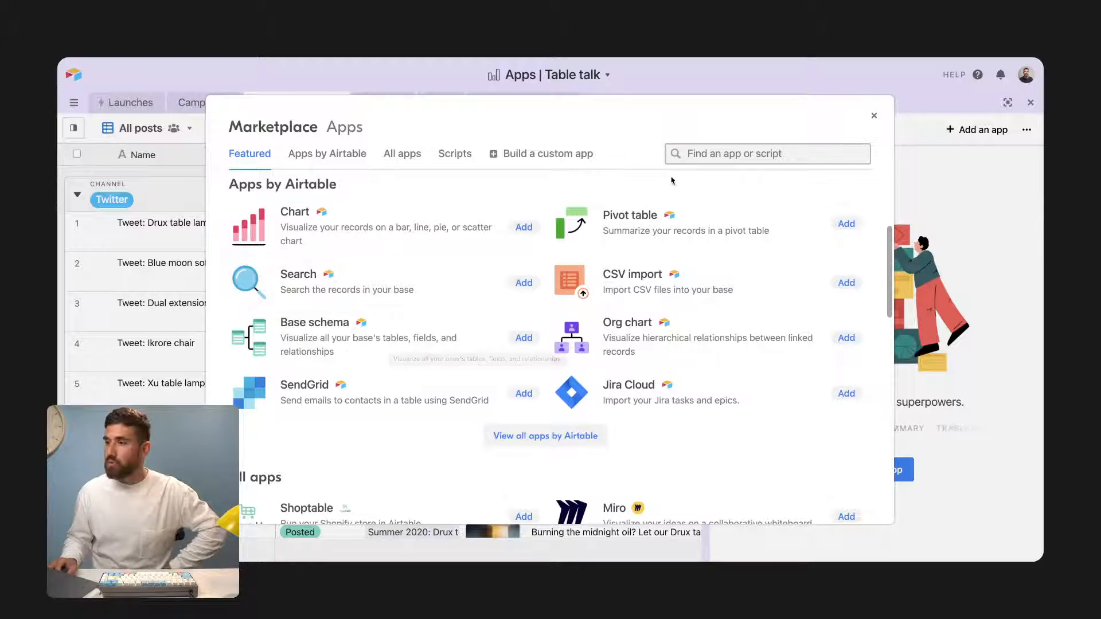
pyautogui.write('clear')
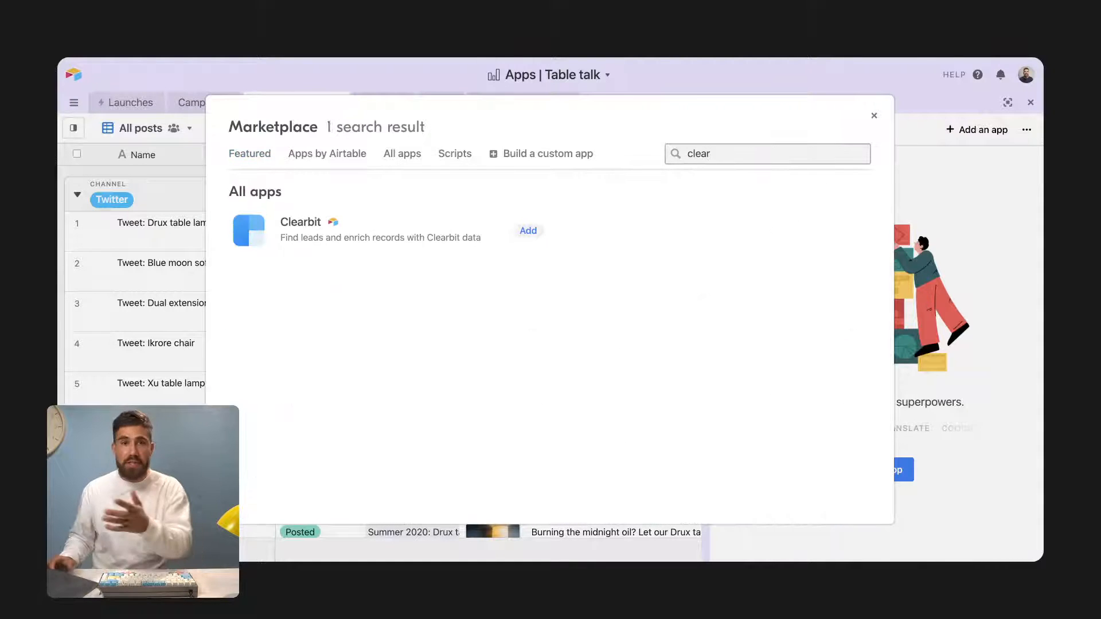
# Search the marketplace for "summ" instead and add the Summary app to the Metrics dashboard, leaving its settings at the defaults.
pyautogui.doubleClick(712, 148)
pyautogui.press('BackSpace')
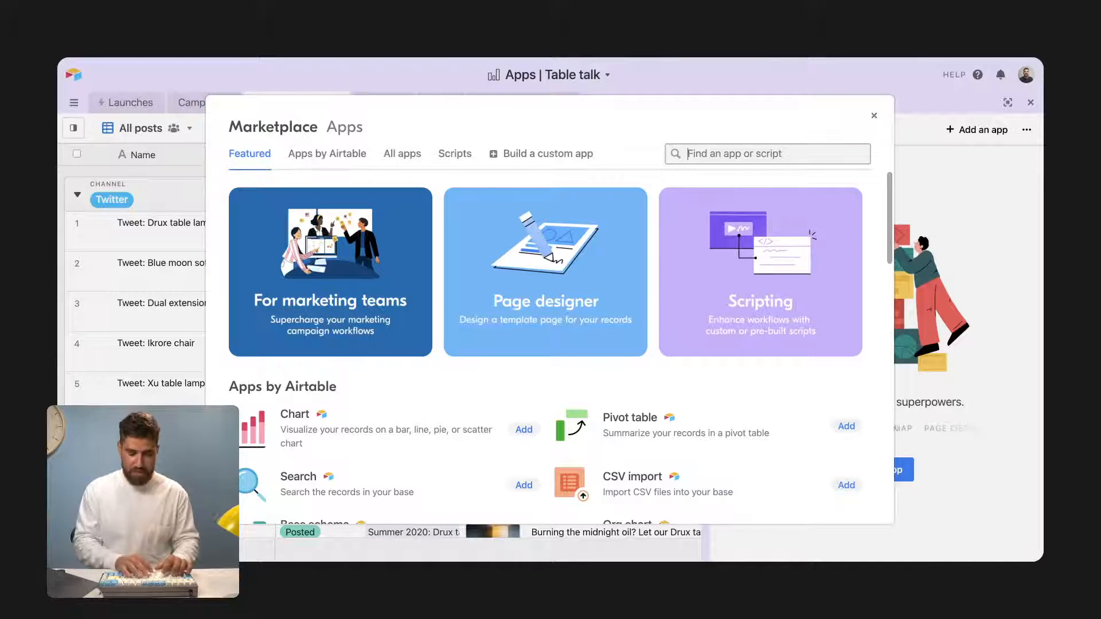
pyautogui.write('summ')
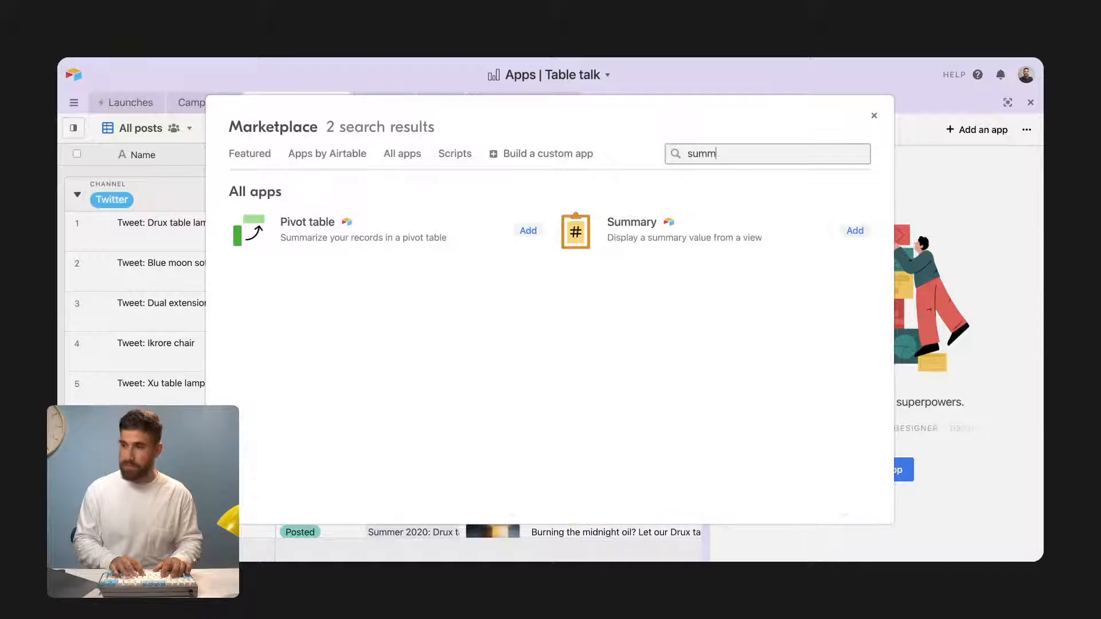
pyautogui.click(719, 227)
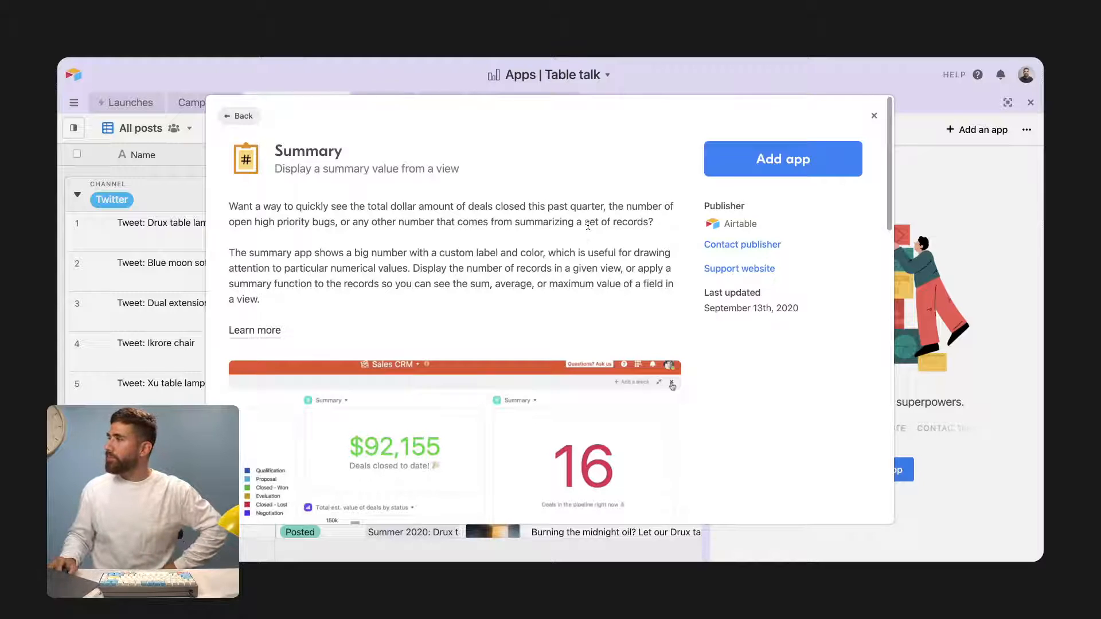
pyautogui.scroll(-1, 585, 226)
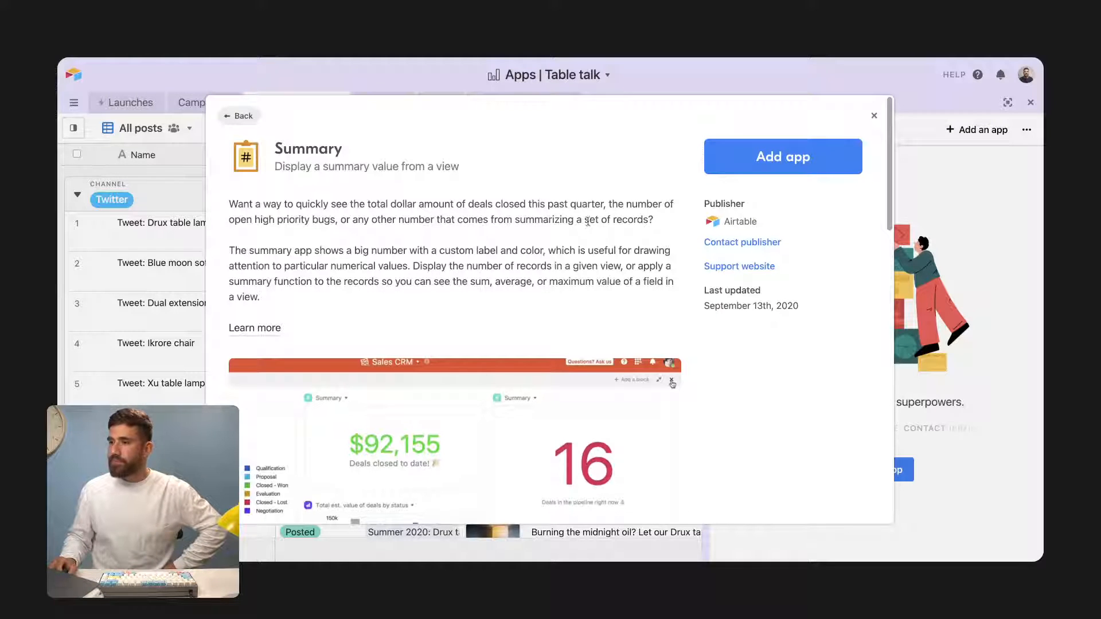
pyautogui.click(764, 165)
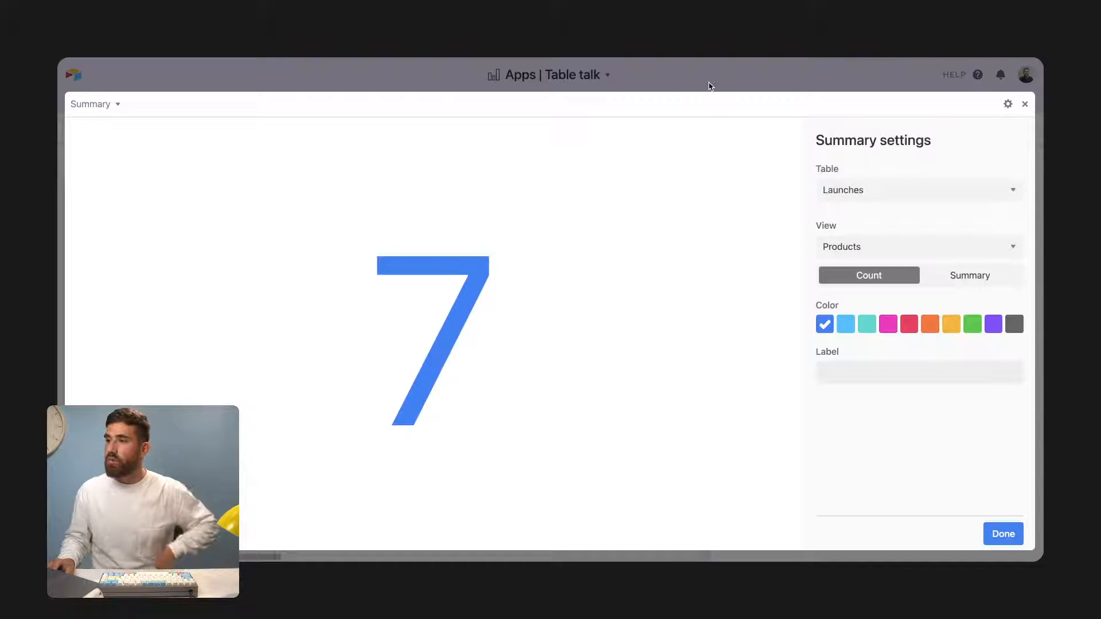
pyautogui.press('Escape')
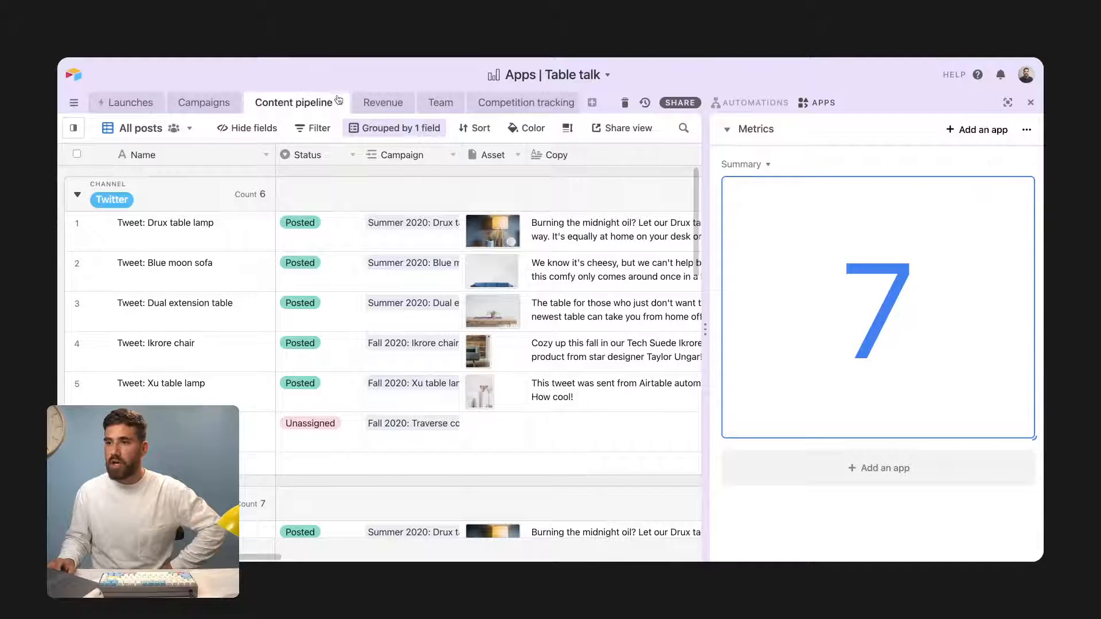
# Configure the Summary app to count the records of the Content pipeline table's All posts view.
pyautogui.click(1010, 165)
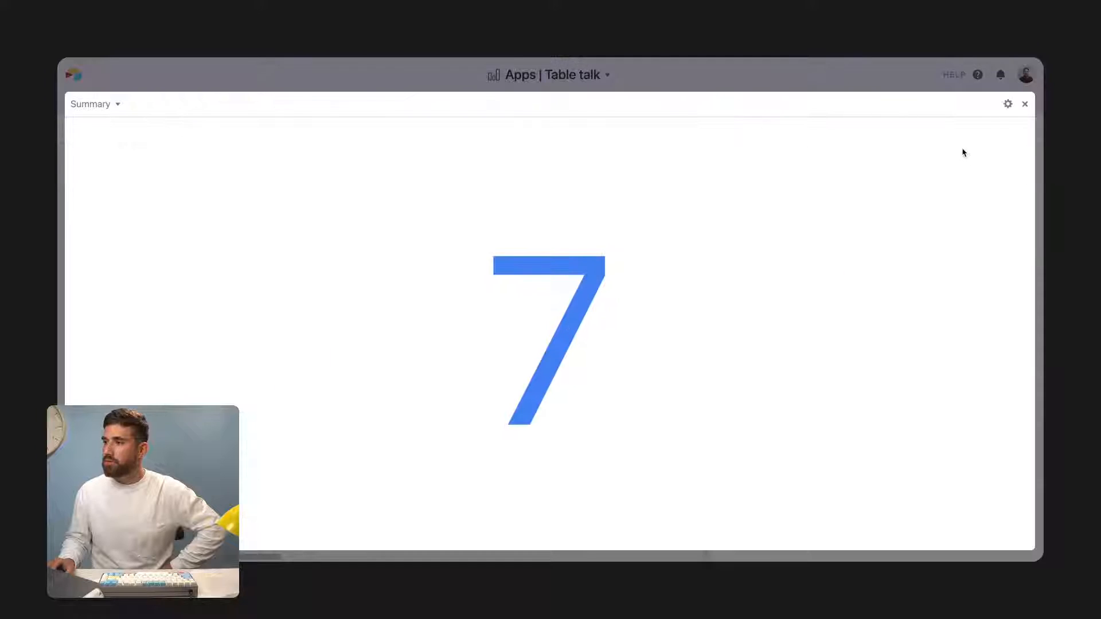
pyautogui.click(1008, 105)
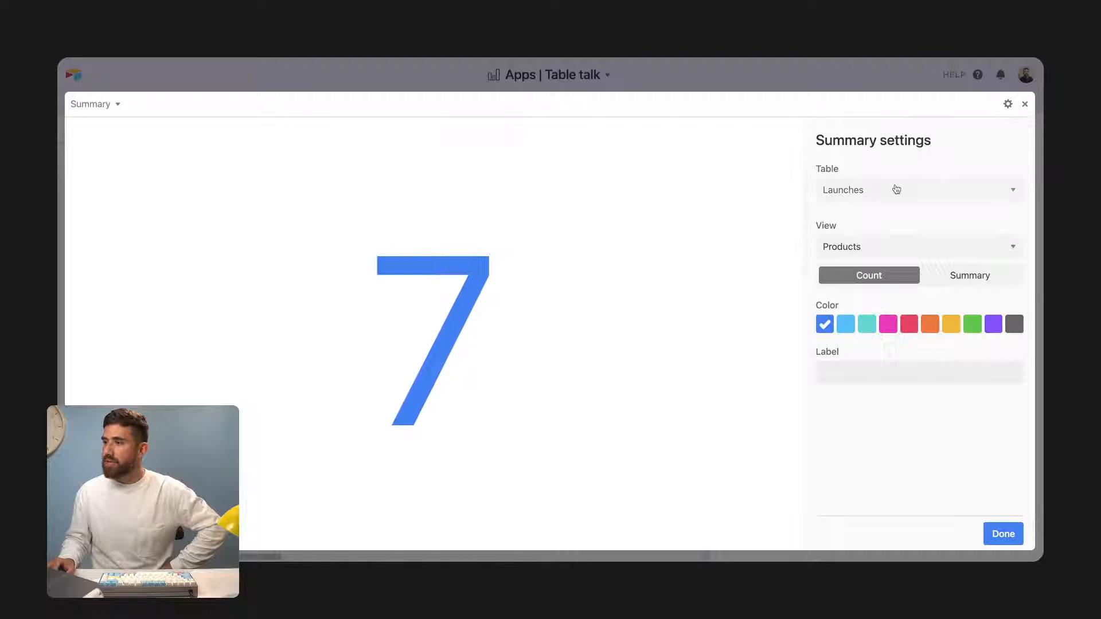
pyautogui.click(896, 189)
pyautogui.click(892, 225)
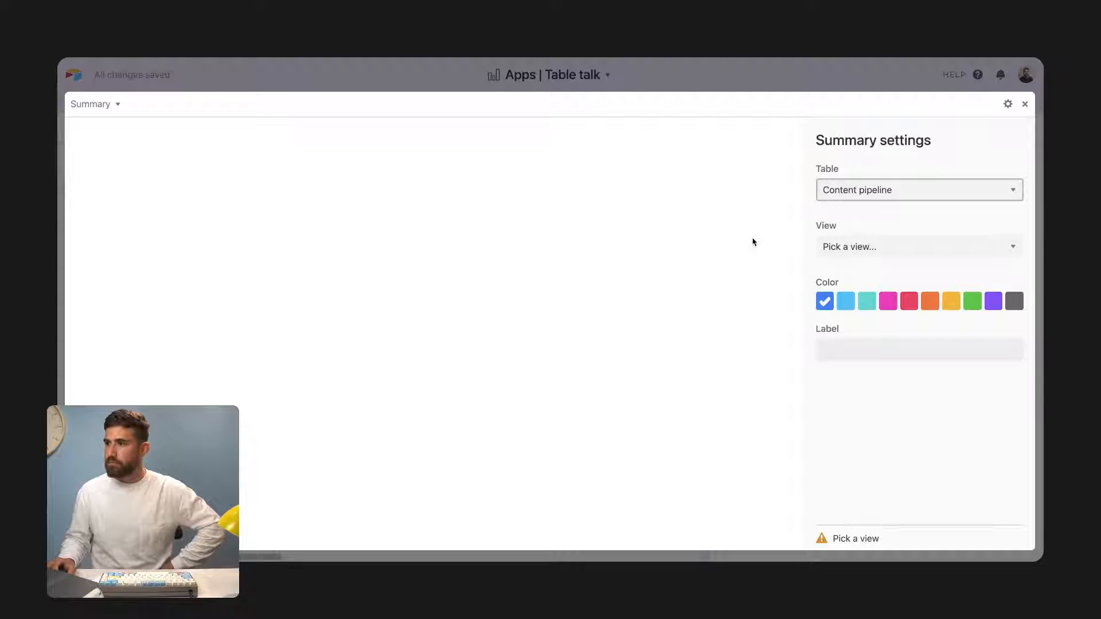
pyautogui.click(868, 249)
pyautogui.click(868, 264)
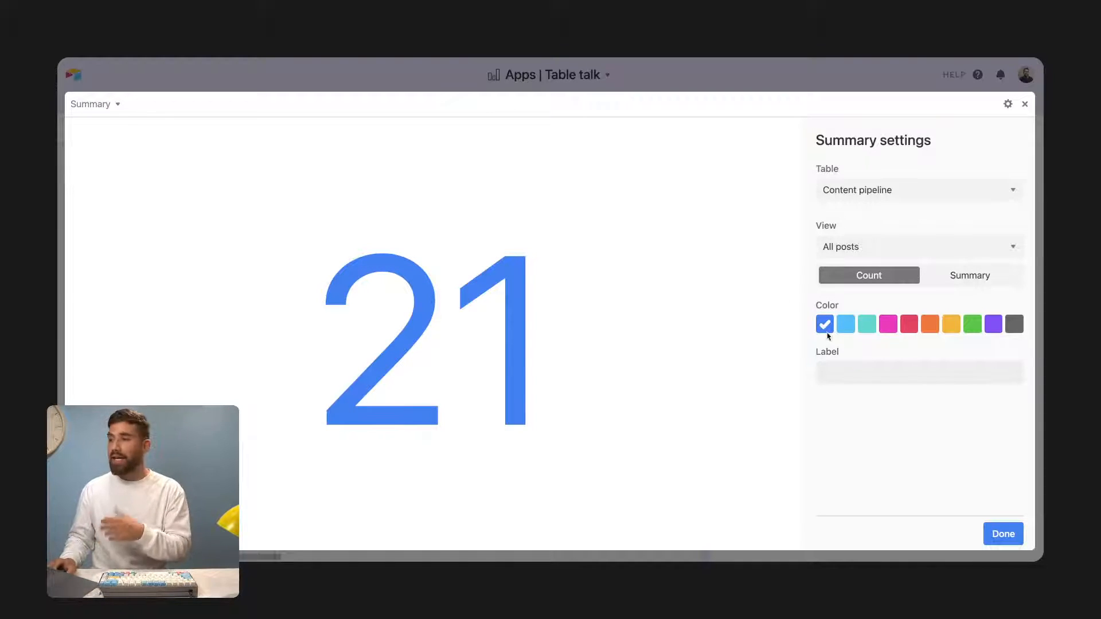
pyautogui.click(542, 82)
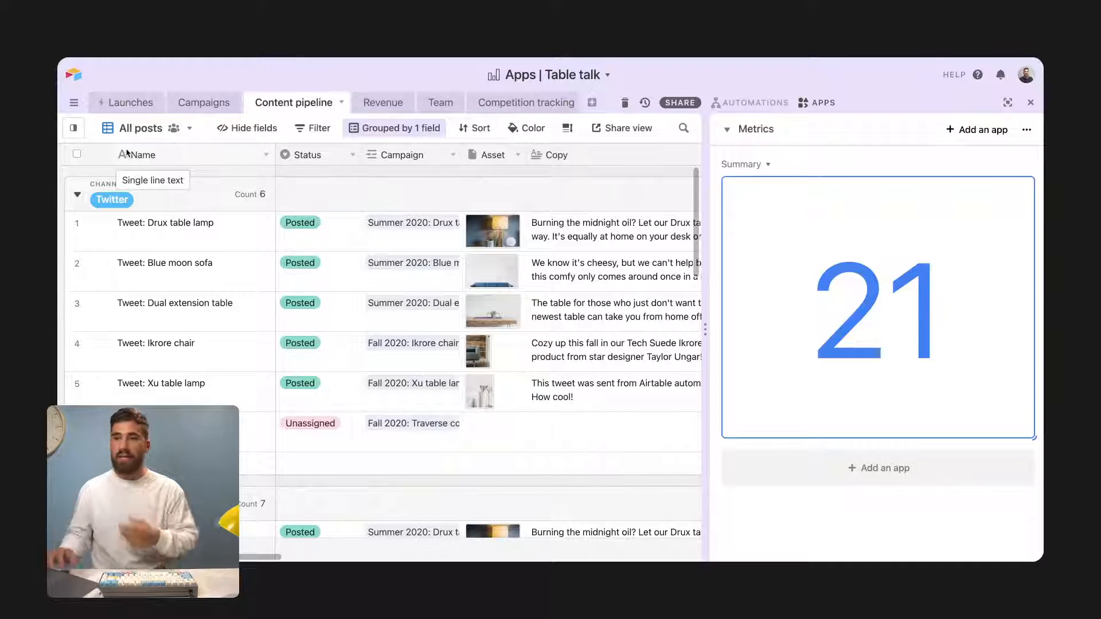
# Create a new grid view named "Posted tweets" in the Content pipeline table.
pyautogui.click(74, 128)
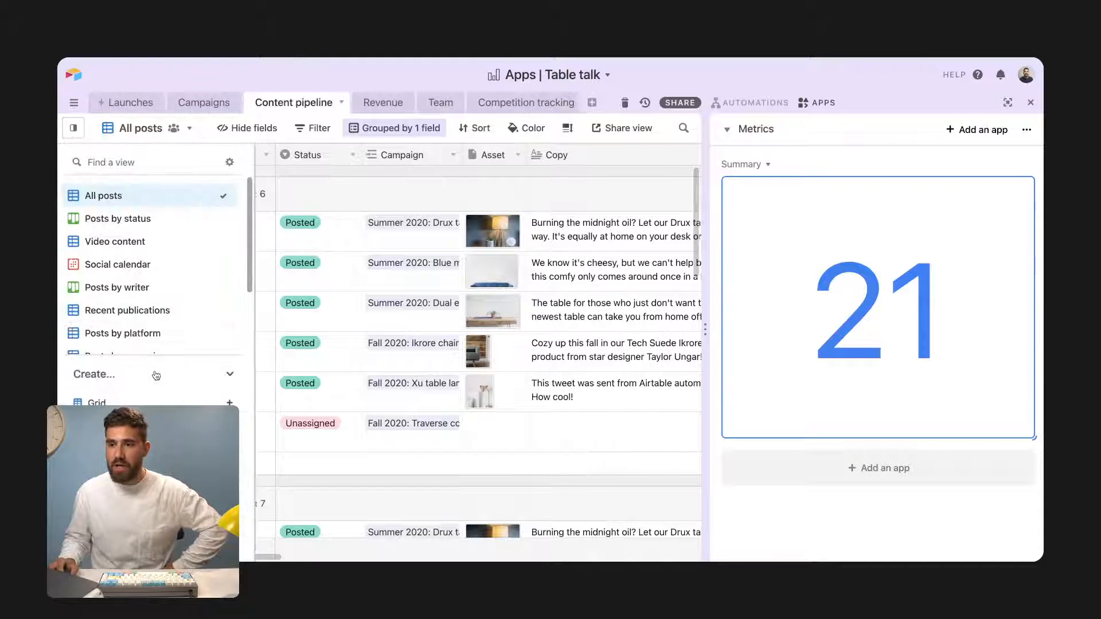
pyautogui.click(149, 402)
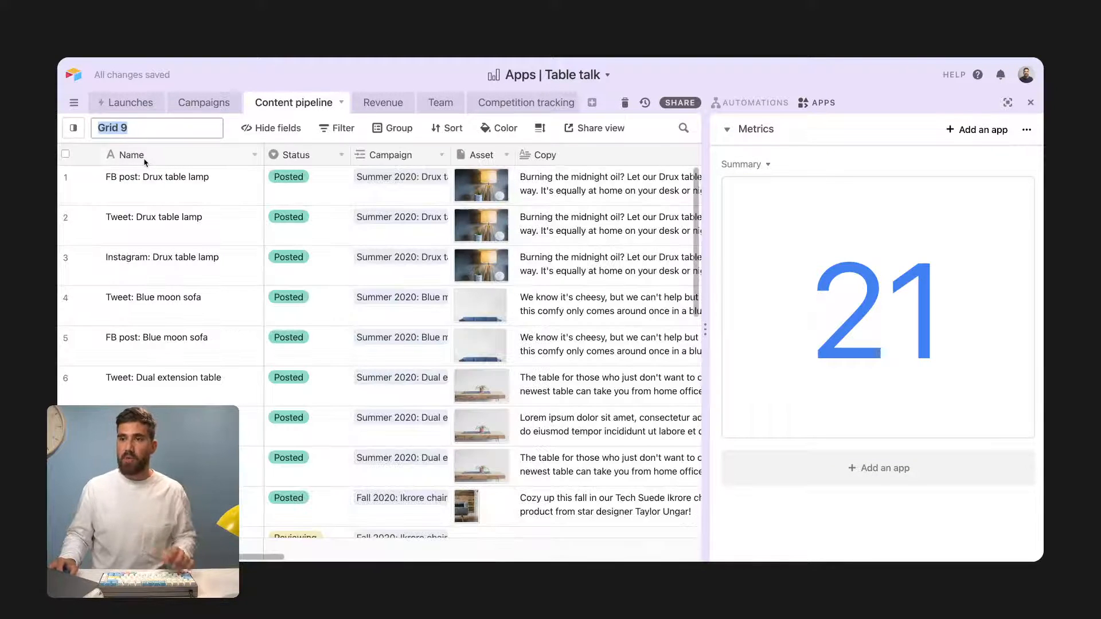
pyautogui.write('Posted tweets')
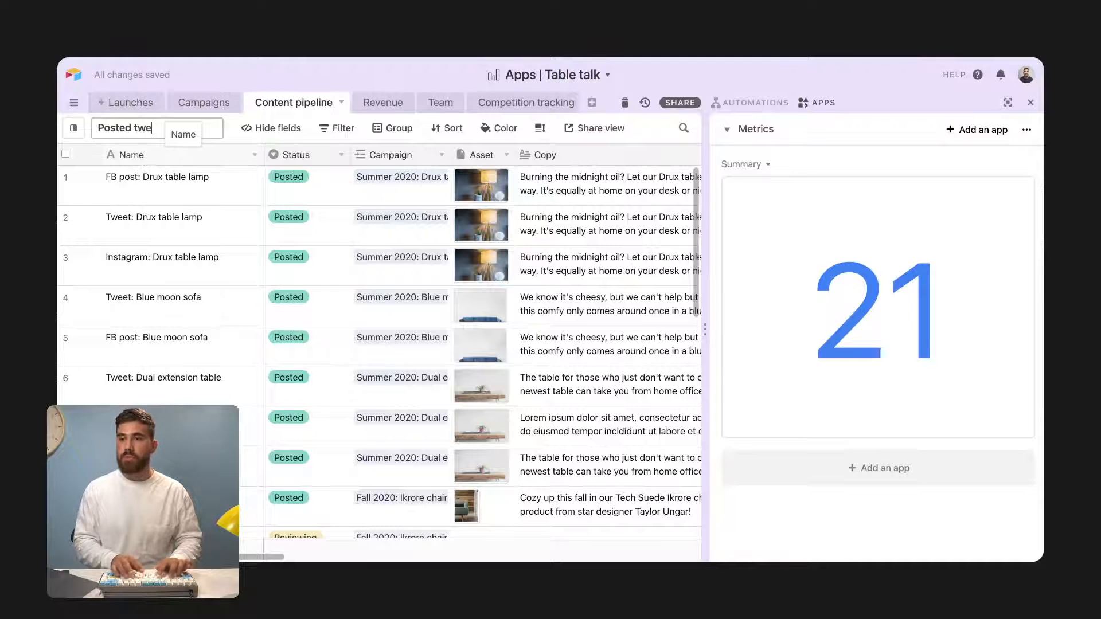
pyautogui.press('Return')
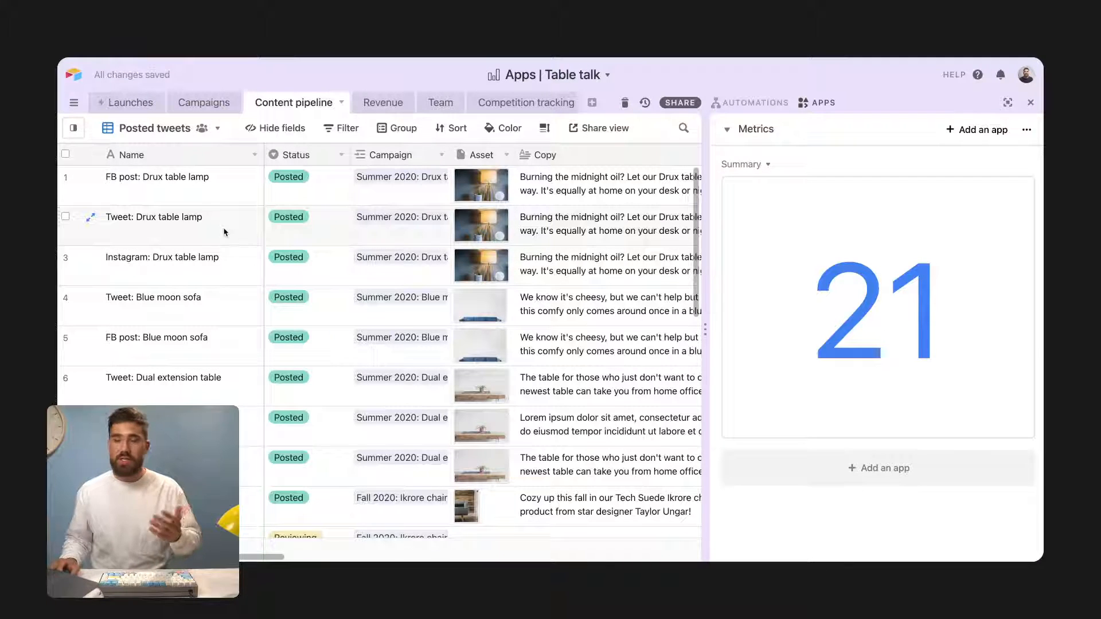
# Filter the Posted tweets view to records whose Channel is Twitter.
pyautogui.click(347, 129)
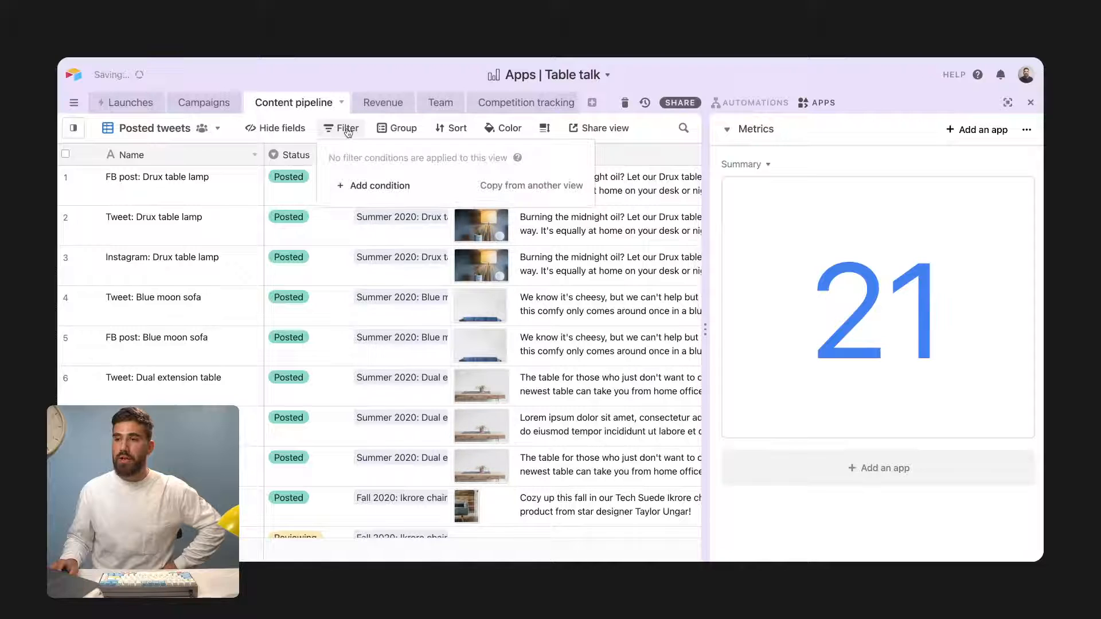
pyautogui.click(372, 185)
pyautogui.click(418, 178)
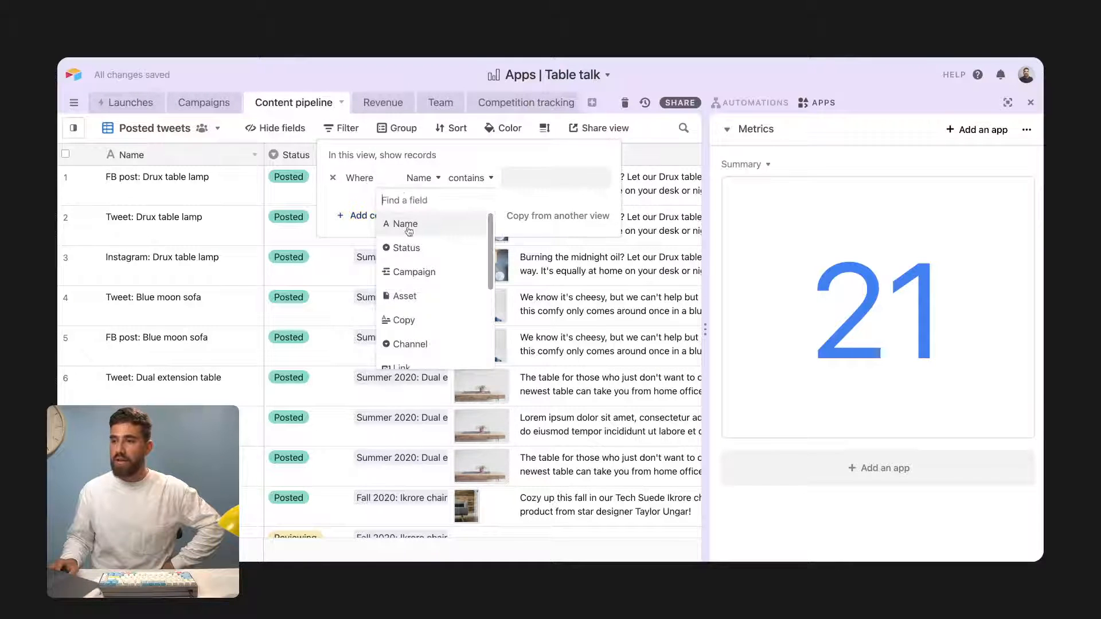
pyautogui.write('ch')
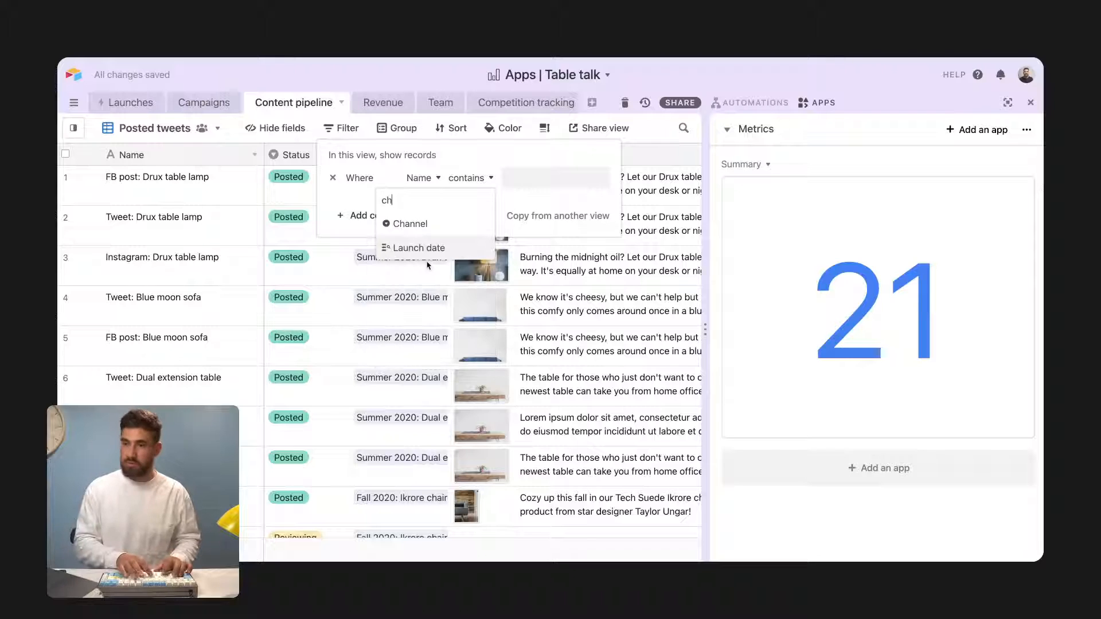
pyautogui.click(412, 224)
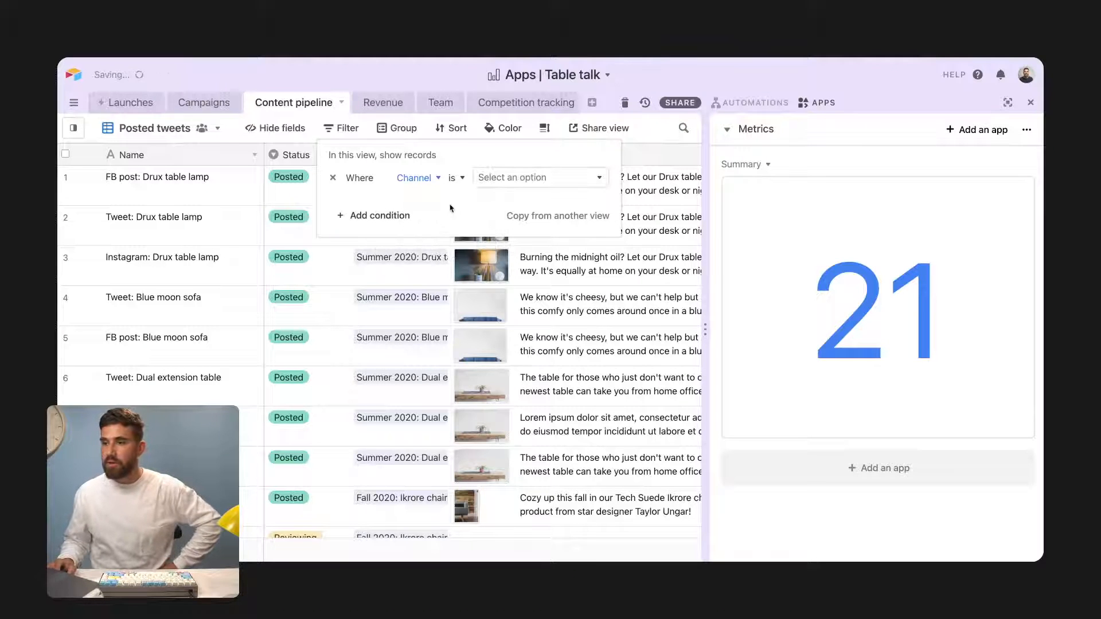
pyautogui.click(519, 178)
pyautogui.click(516, 226)
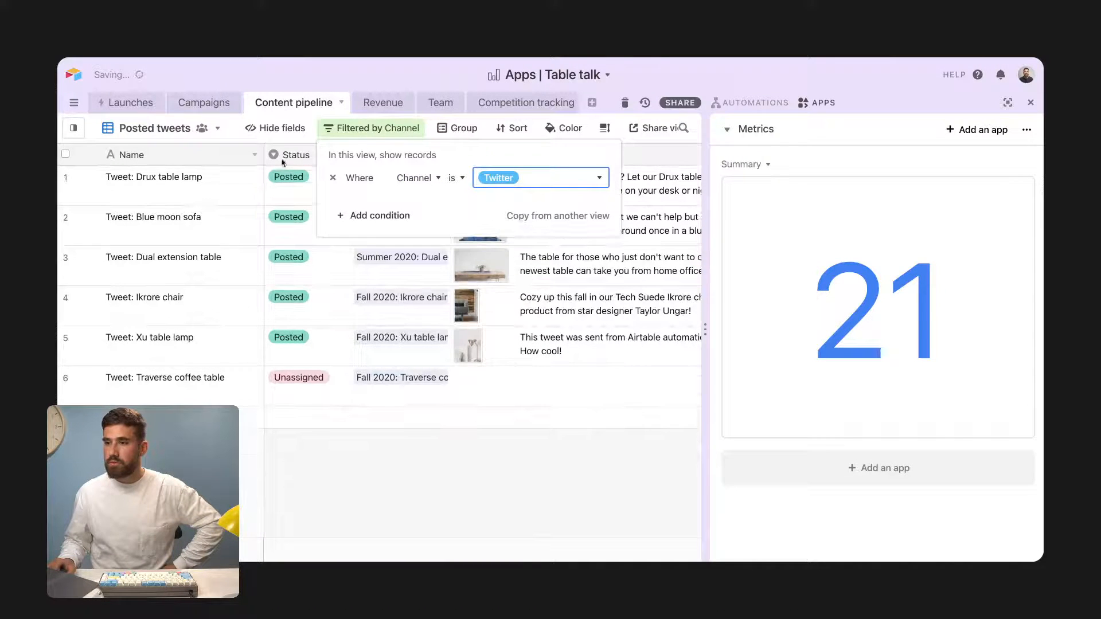
pyautogui.click(301, 277)
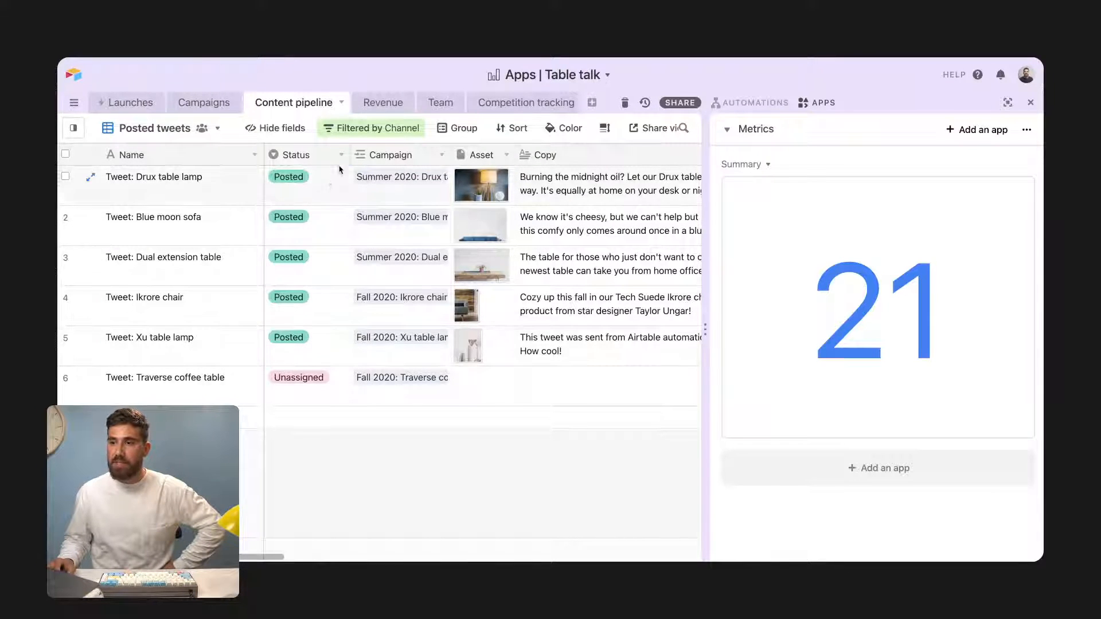
# Add a second filter condition to the Posted tweets view requiring that Status is Posted.
pyautogui.click(369, 128)
pyautogui.click(374, 216)
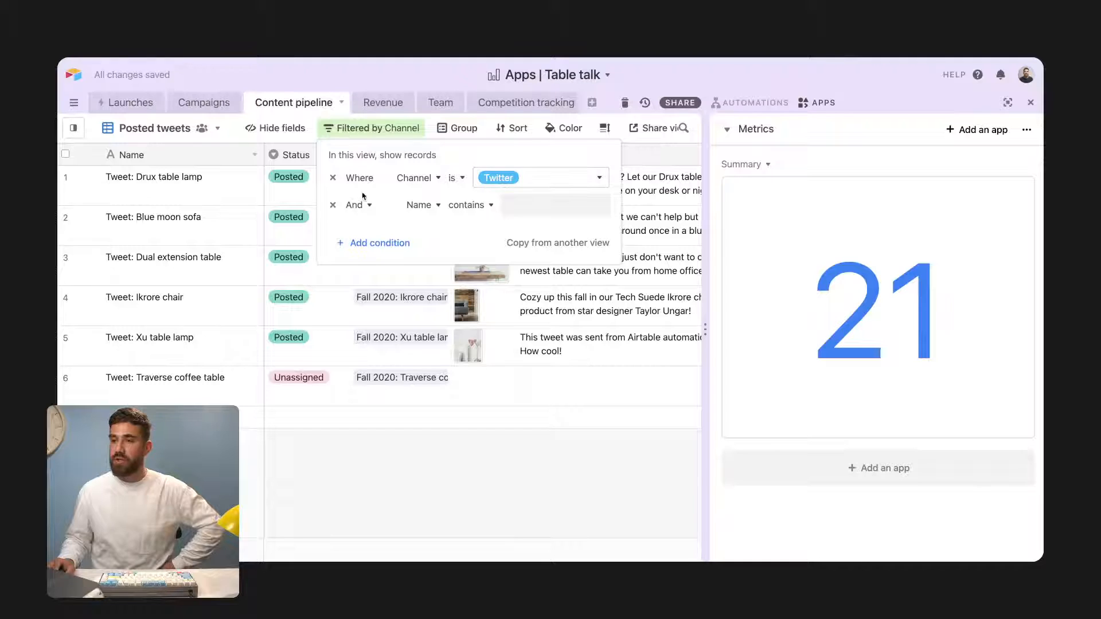
pyautogui.click(419, 205)
pyautogui.scroll(-2, 421, 313)
pyautogui.write('st')
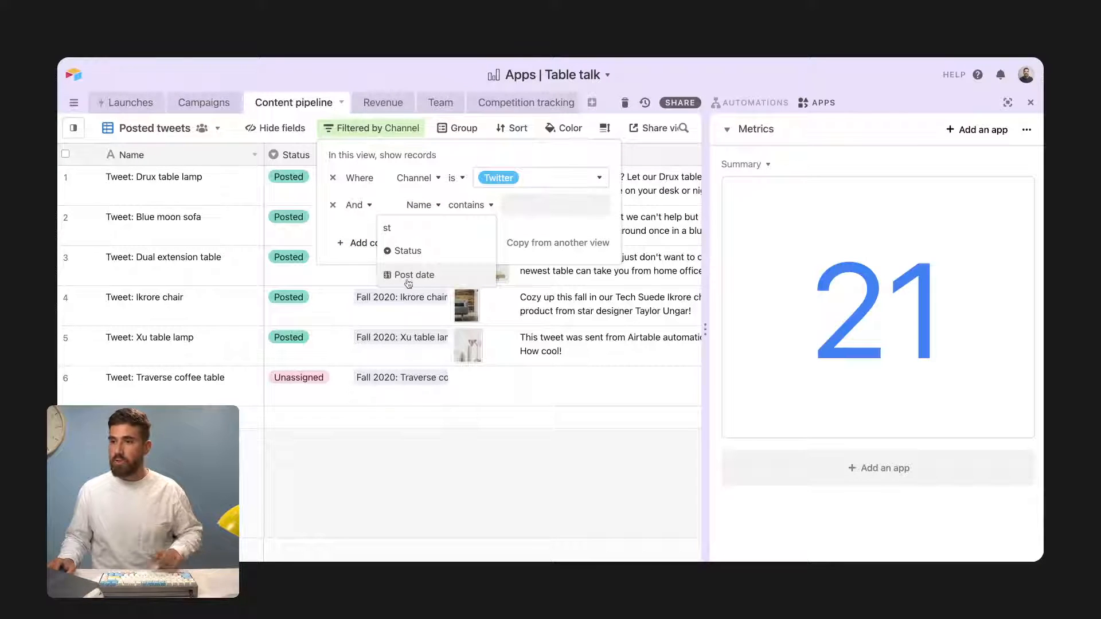
pyautogui.click(408, 251)
pyautogui.click(498, 206)
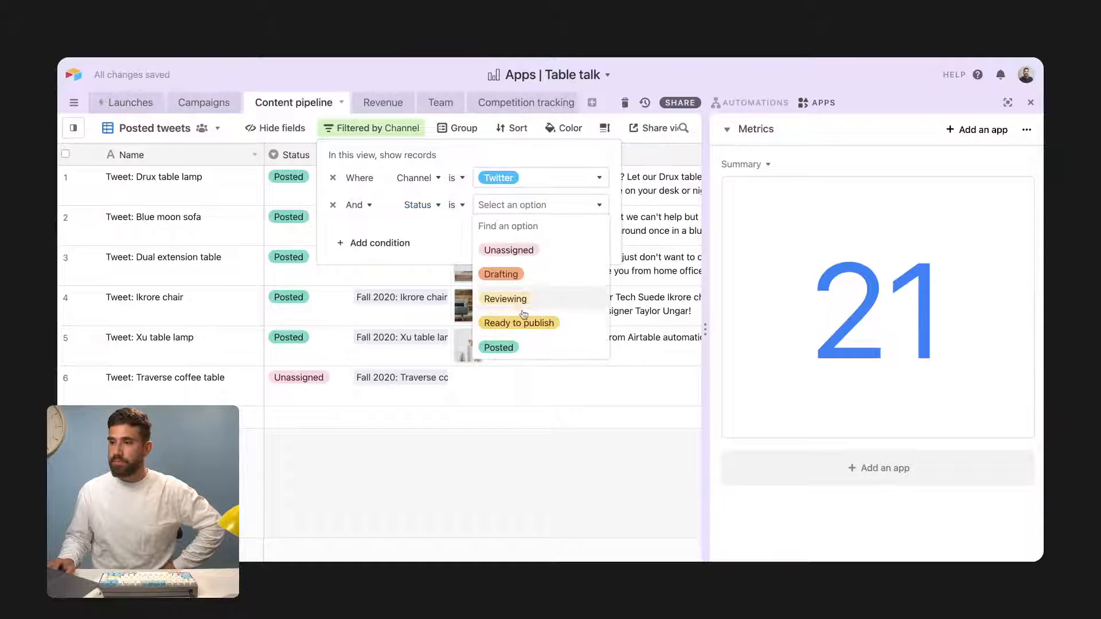
pyautogui.click(497, 346)
pyautogui.click(449, 406)
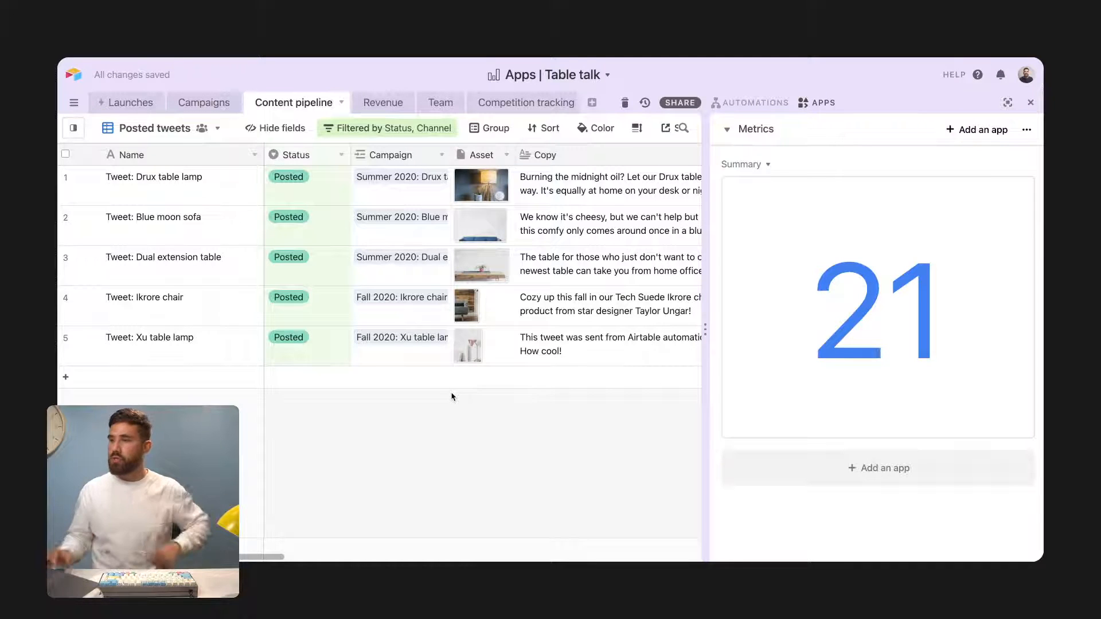
# Change the Summary app's source view to Posted tweets and close its settings.
pyautogui.click(994, 165)
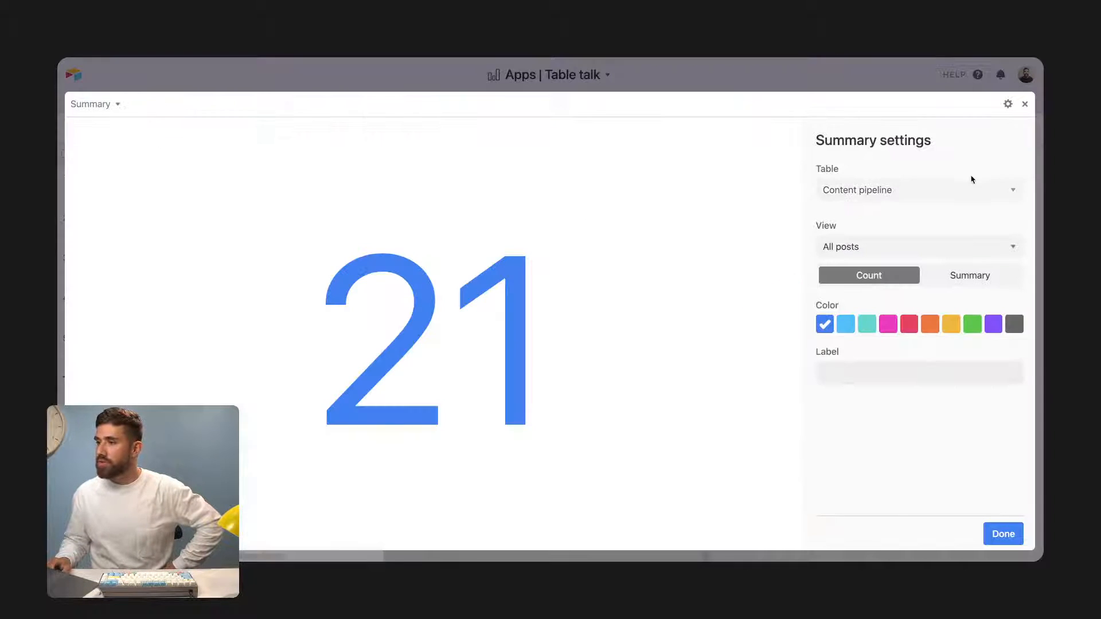
pyautogui.click(885, 250)
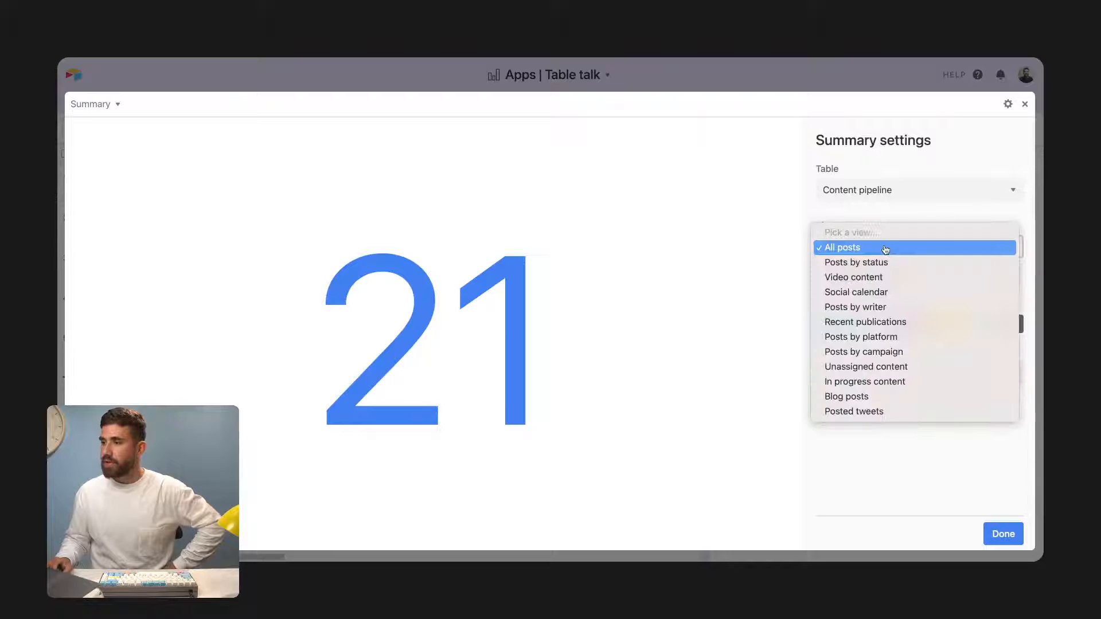
pyautogui.click(869, 412)
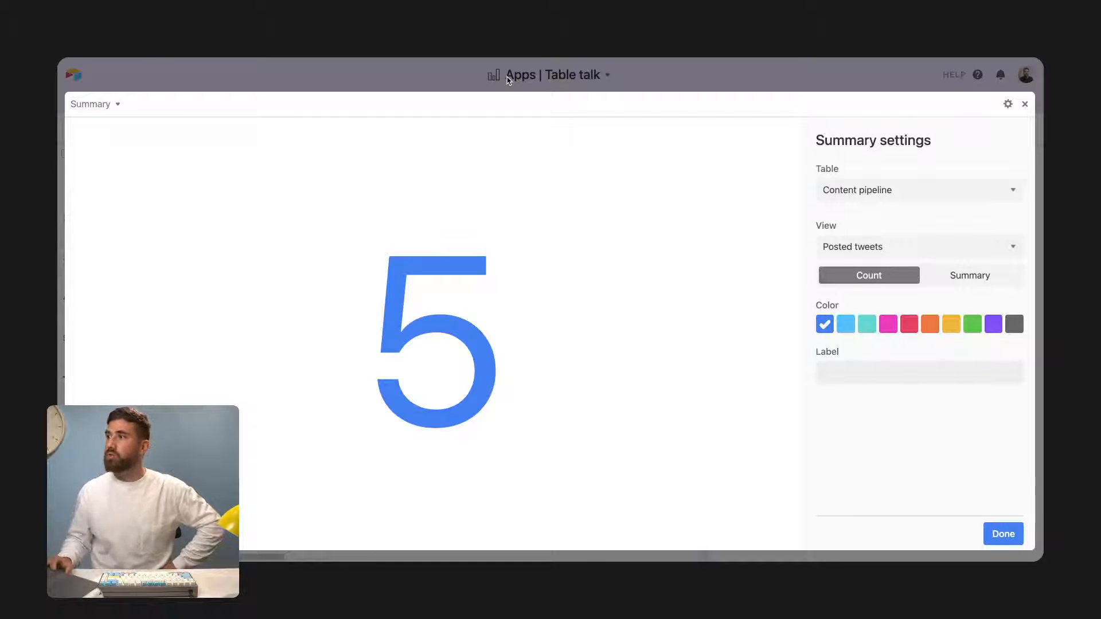
pyautogui.press('Escape')
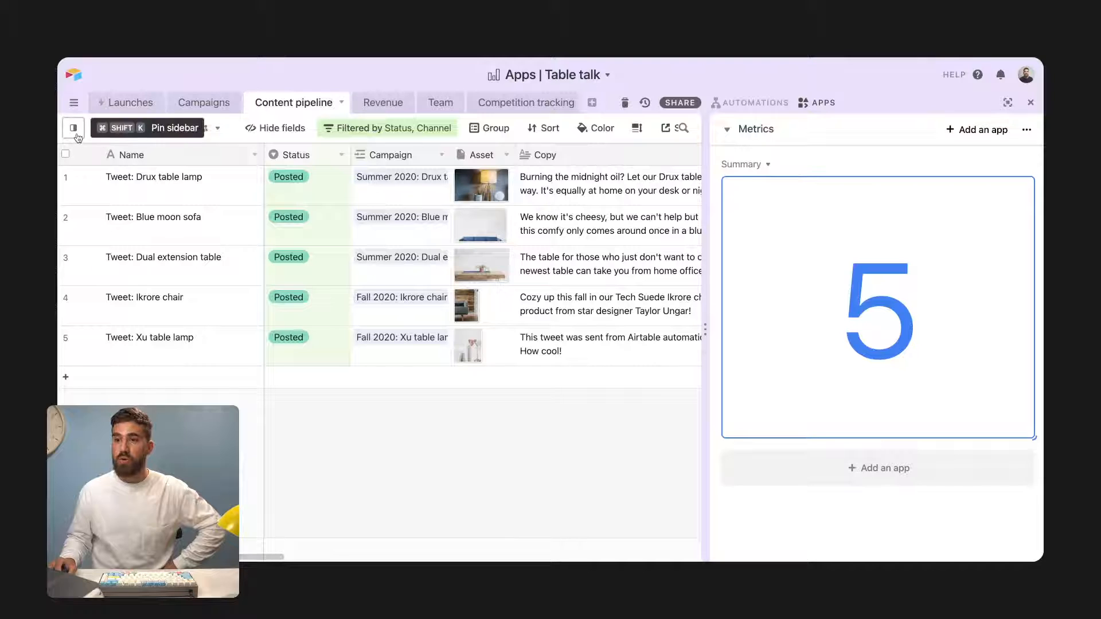
# In the Content pipeline's All posts view, set the status of the Traverse coffee table tweet to Posted.
pyautogui.moveTo(78, 138)
pyautogui.scroll(3, 129, 213)
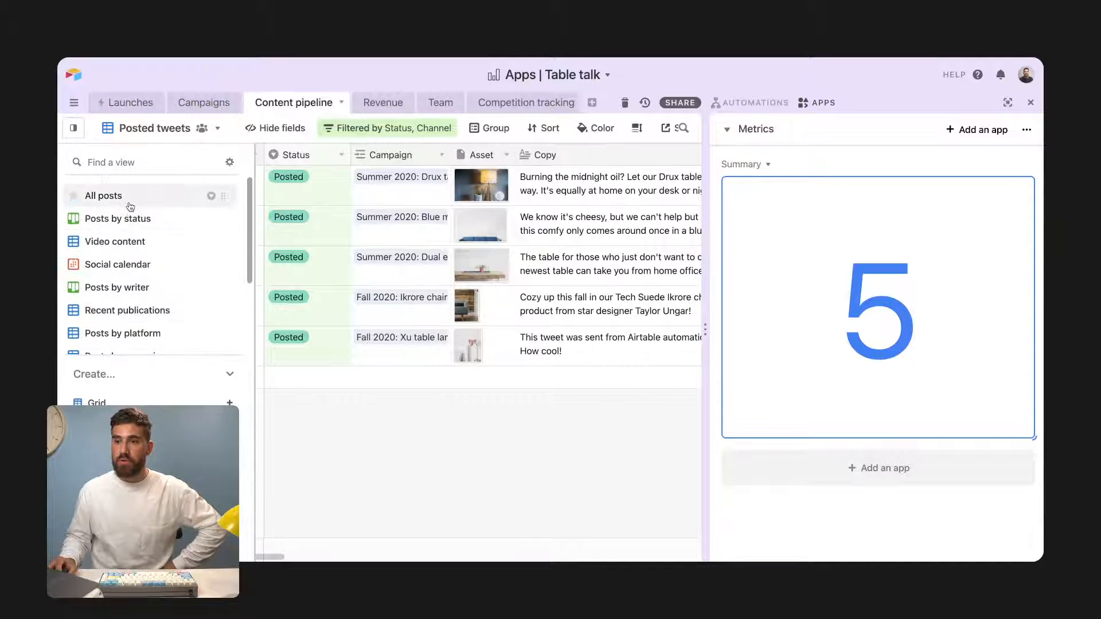
pyautogui.click(131, 207)
pyautogui.click(336, 433)
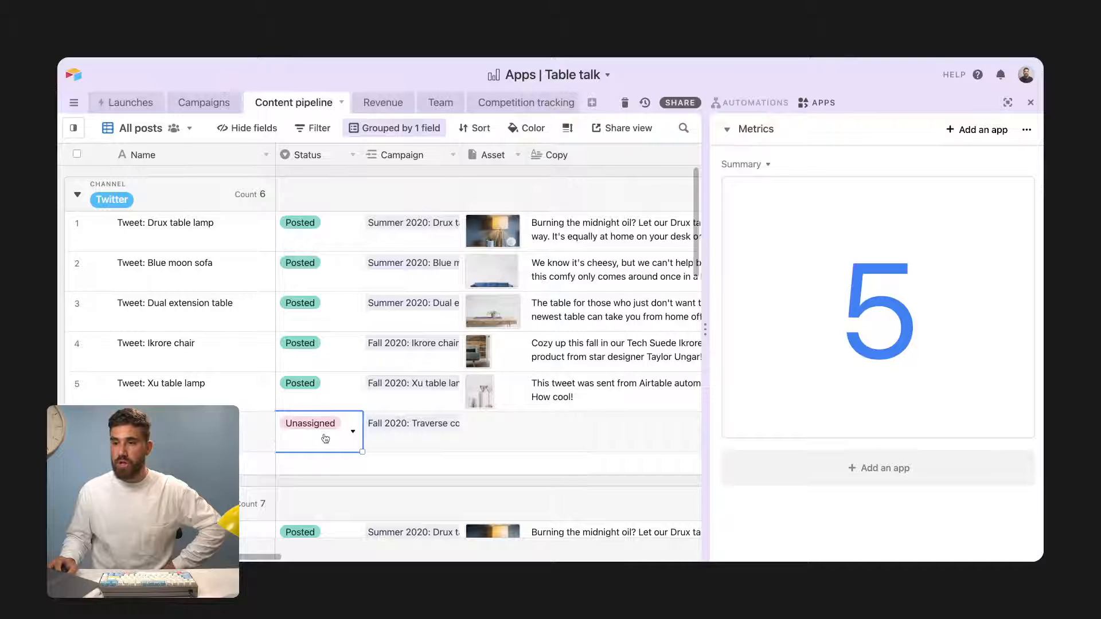
pyautogui.click(322, 435)
pyautogui.click(326, 406)
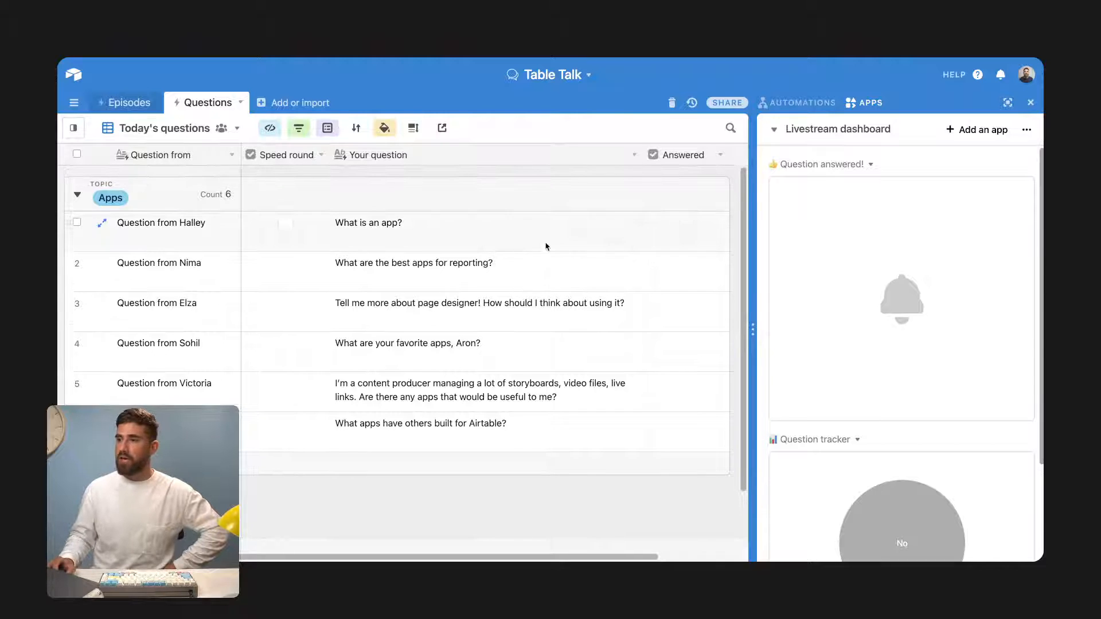
# Switch to the Table Talk base and mark the question "What is an app?" as answered.
pyautogui.click(686, 228)
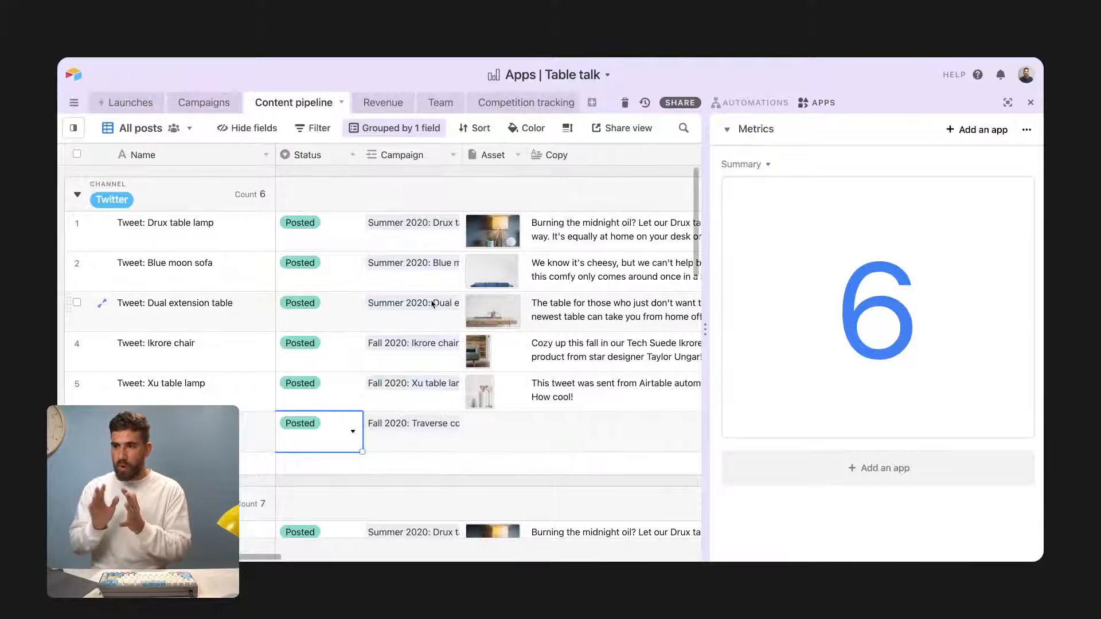
# Back in the Apps | Table talk base, widen the Campaign column of the All posts view and look at the Revenue table.
pyautogui.moveTo(462, 155); pyautogui.dragTo(505, 170)
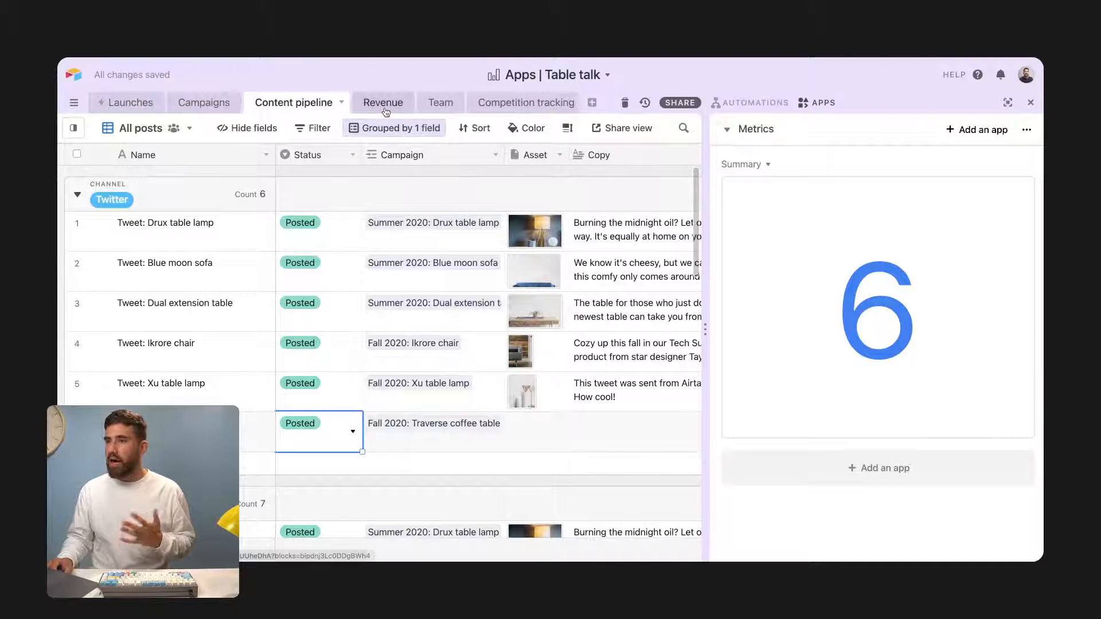
pyautogui.click(384, 103)
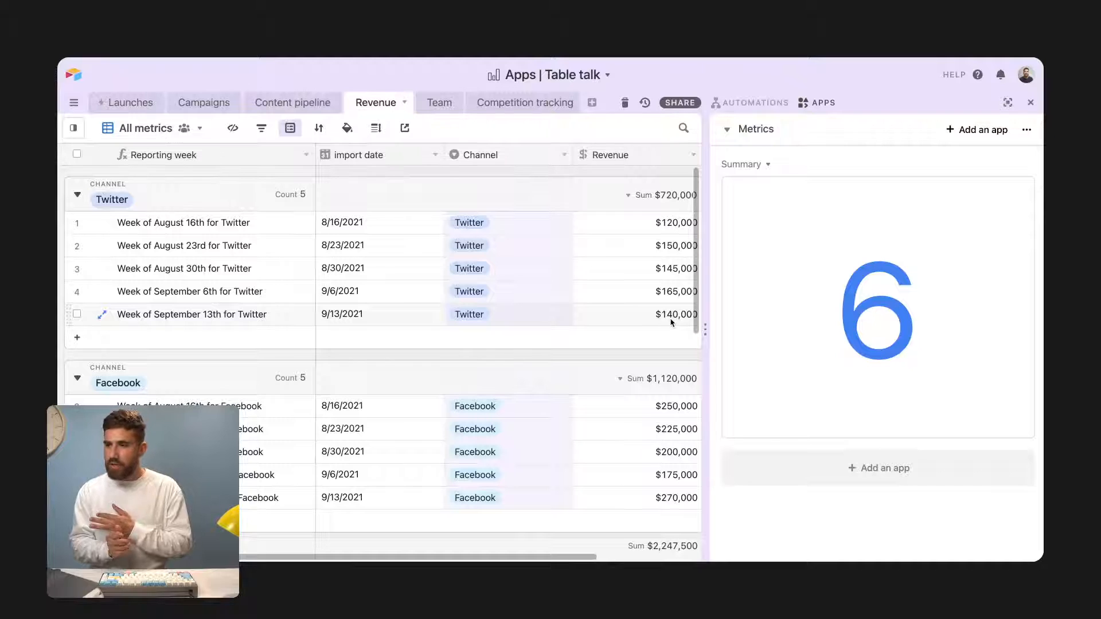
# Return to the Content pipeline table and open its Posts by status view.
pyautogui.click(292, 102)
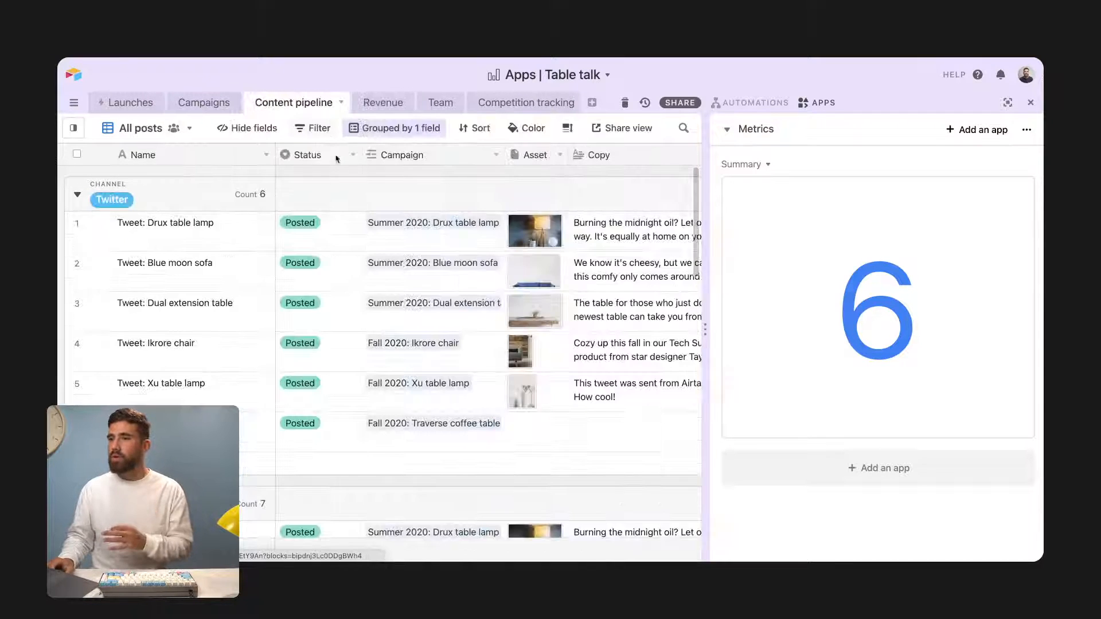
pyautogui.click(140, 128)
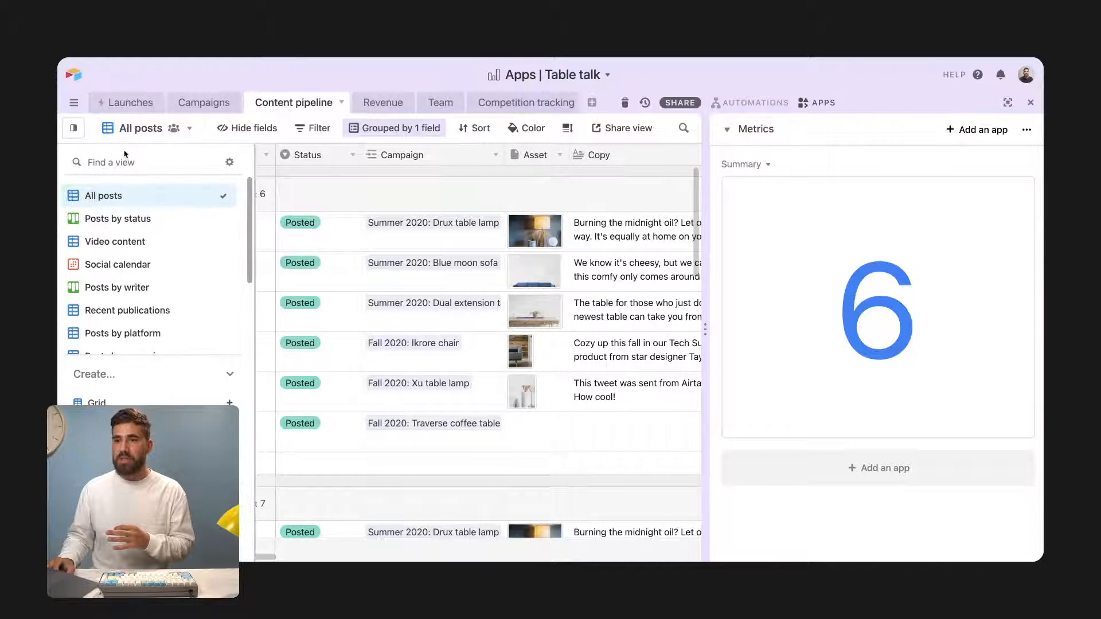
pyautogui.click(143, 218)
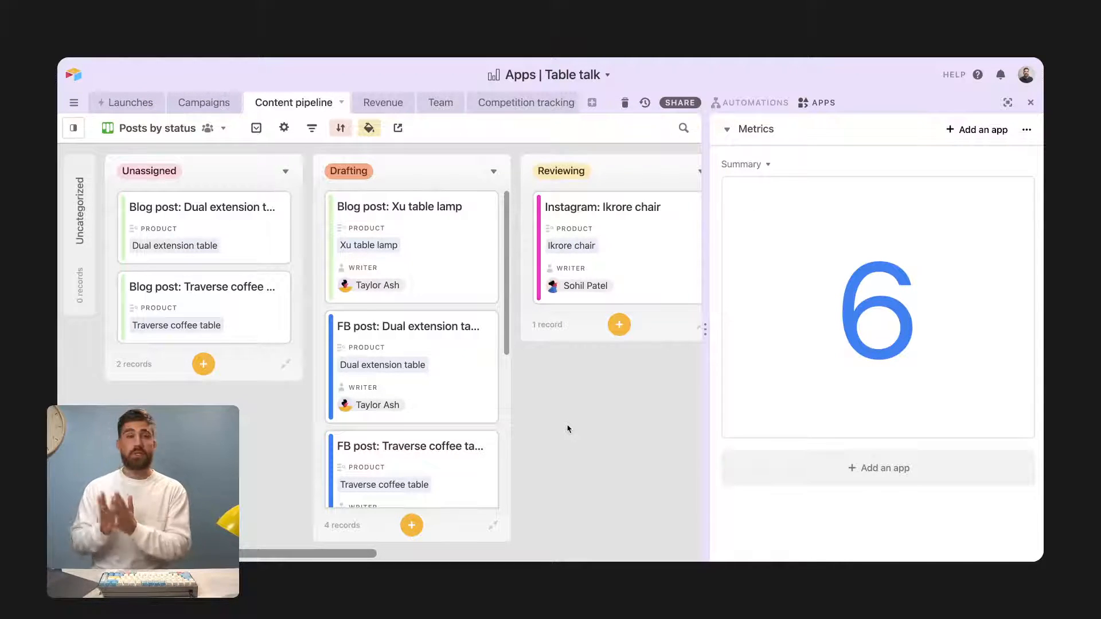
# Show the Metrics dashboard full screen and label the Summary app "6 posted tweets!".
pyautogui.click(1007, 102)
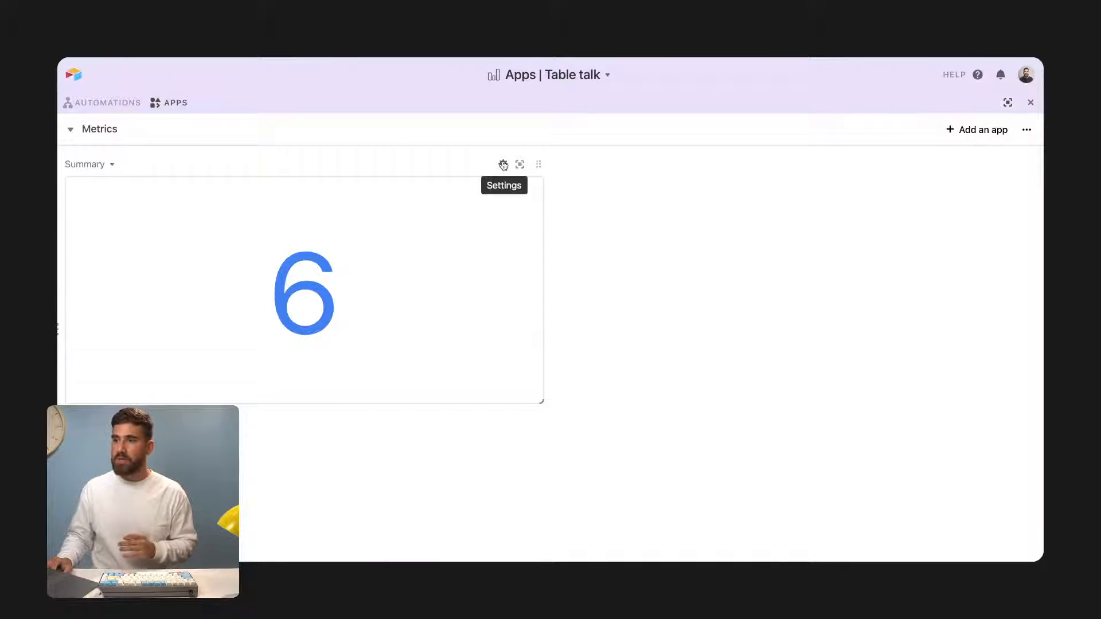
pyautogui.click(503, 165)
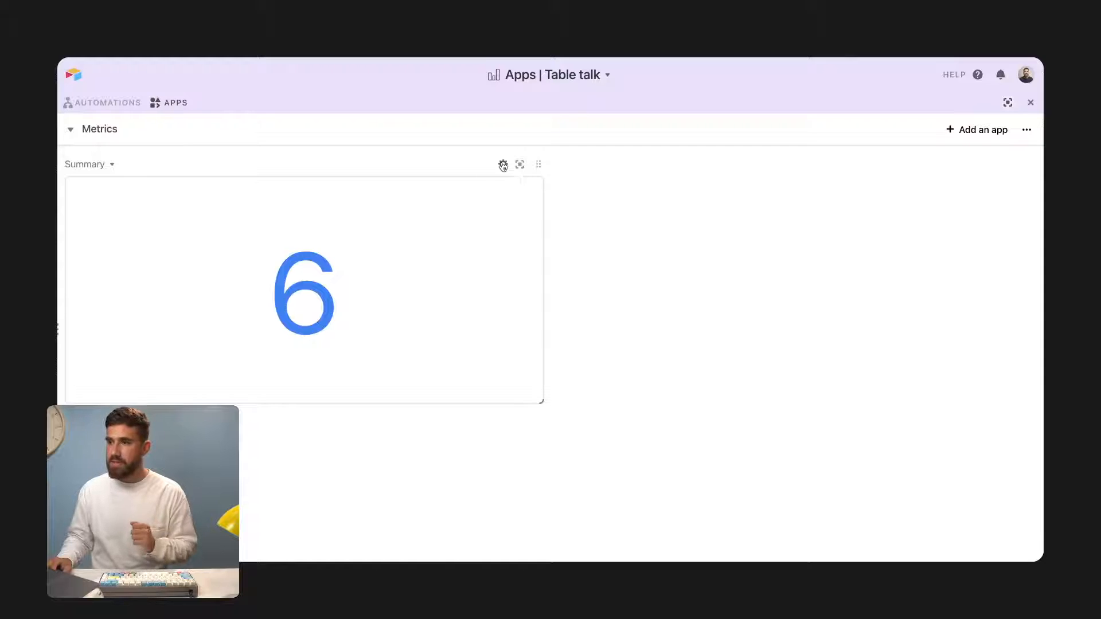
pyautogui.click(891, 375)
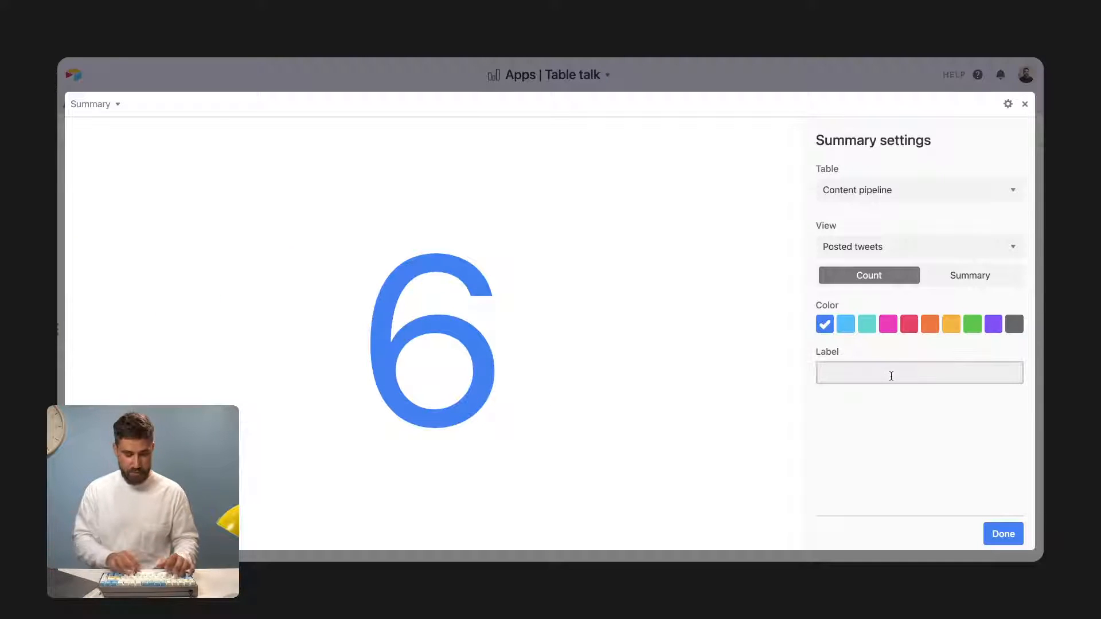
pyautogui.write('6 post')
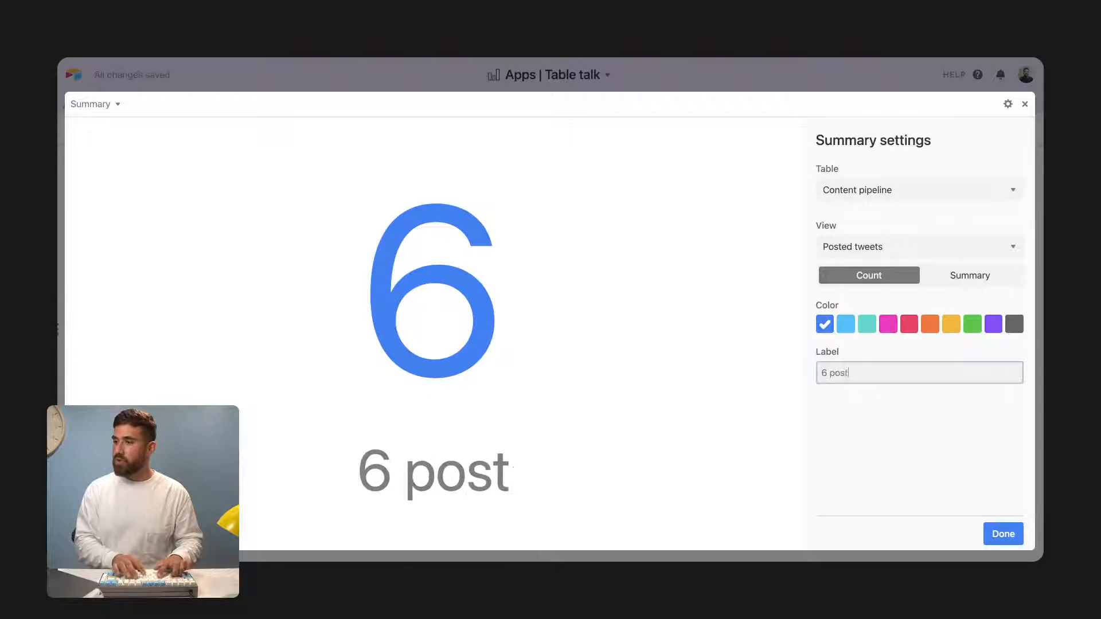
pyautogui.write('ed tweets!')
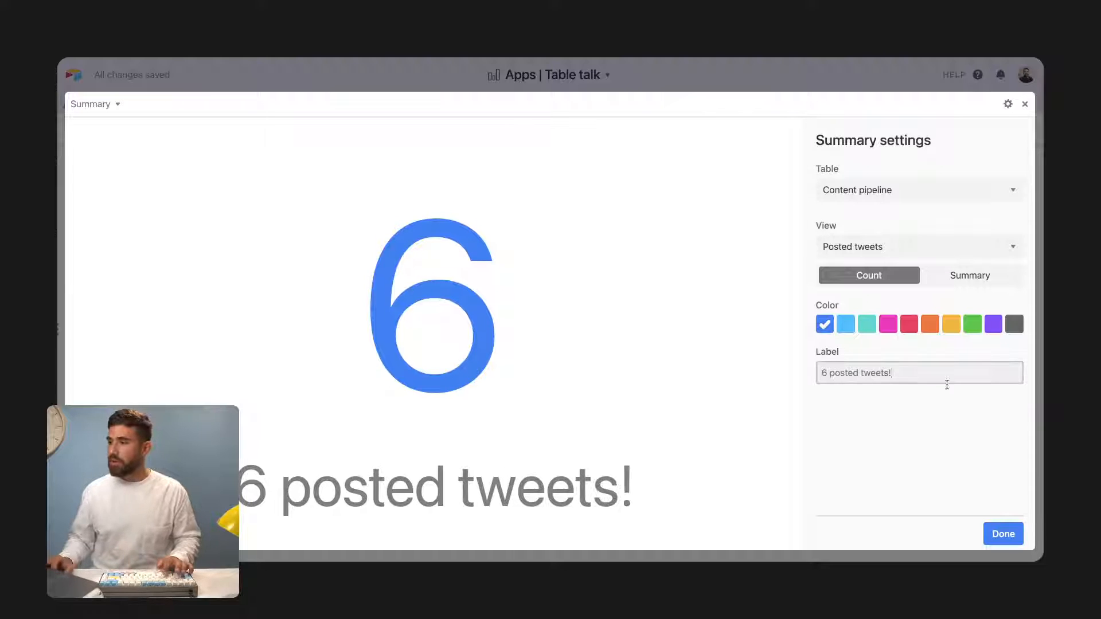
# Color the Summary app's number light blue and narrow its tile on the dashboard to about two thirds of its width.
pyautogui.click(841, 325)
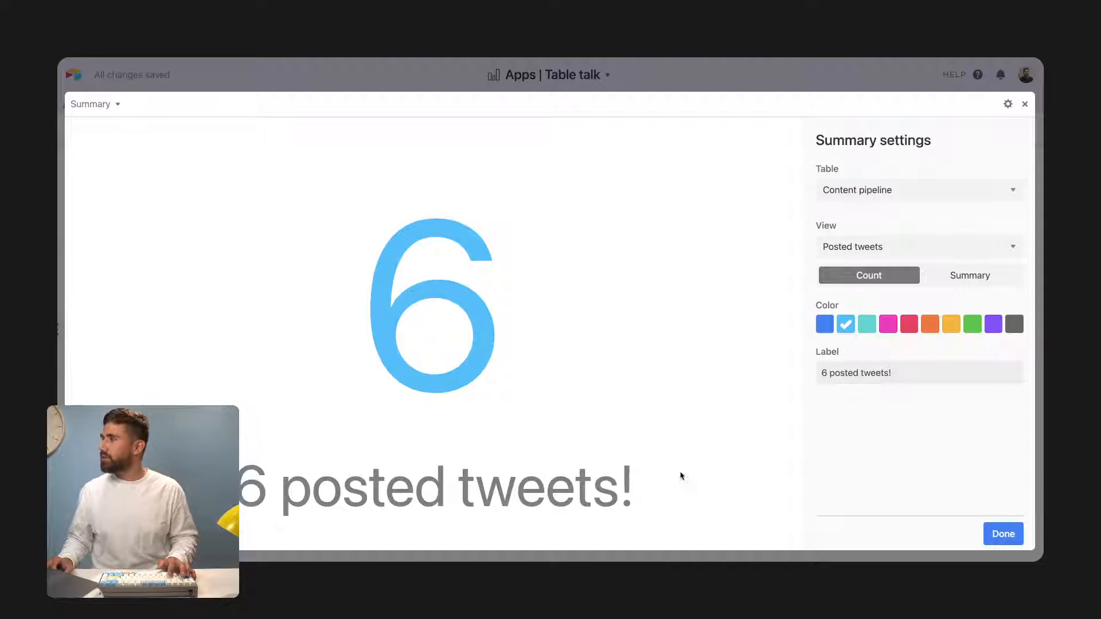
pyautogui.click(1002, 534)
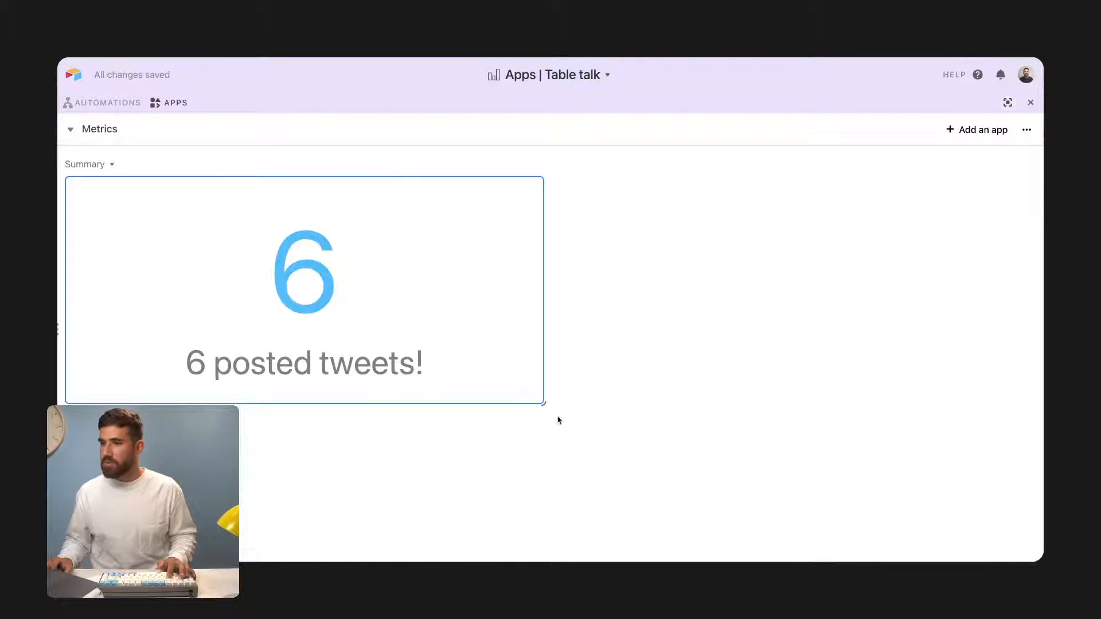
pyautogui.moveTo(544, 404); pyautogui.dragTo(400, 401)
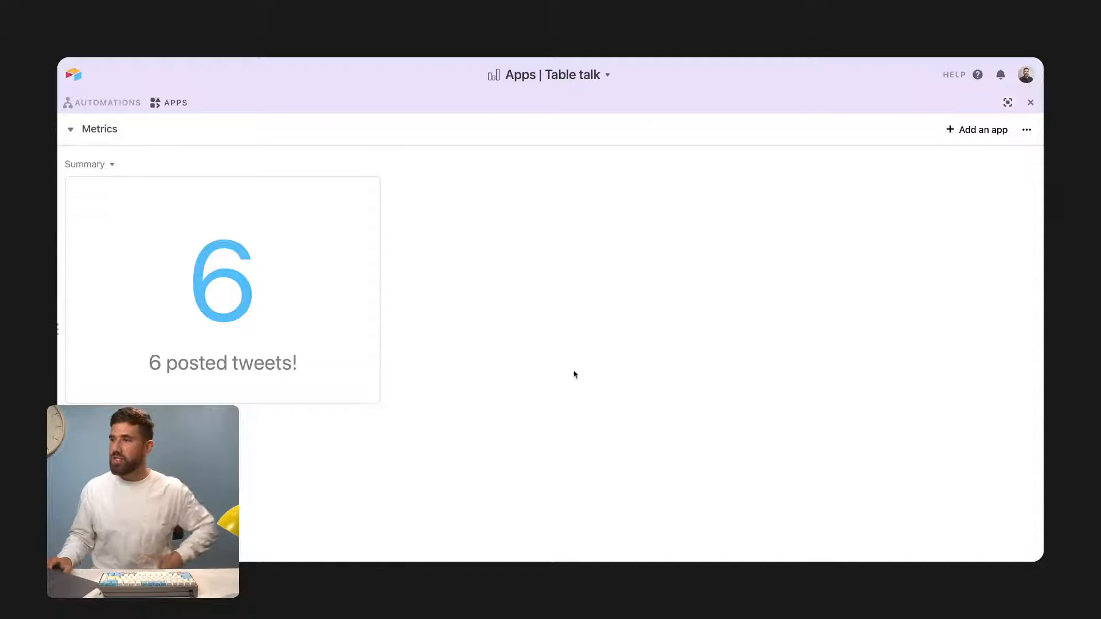
# Search the app marketplace for "chart" and add the Chart app to the Metrics dashboard.
pyautogui.click(970, 132)
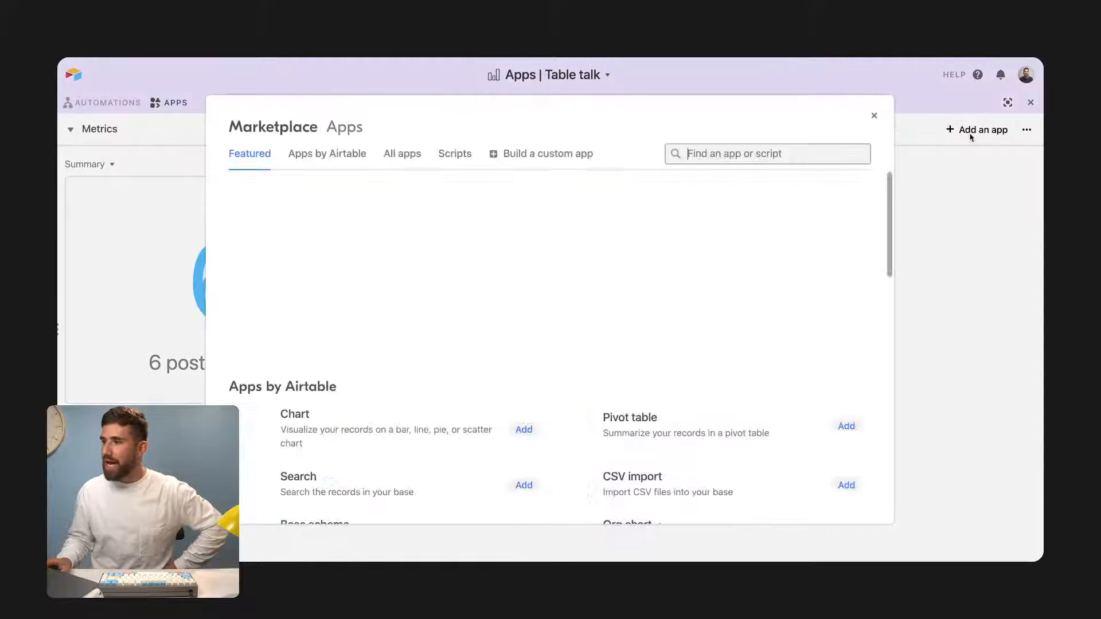
pyautogui.click(740, 156)
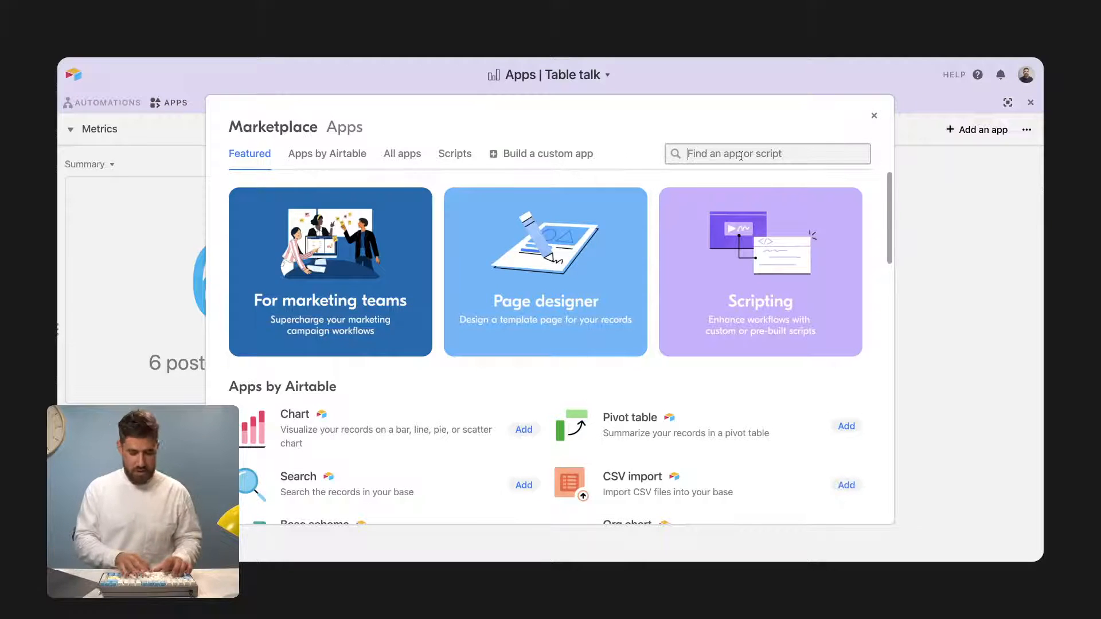
pyautogui.write('chart')
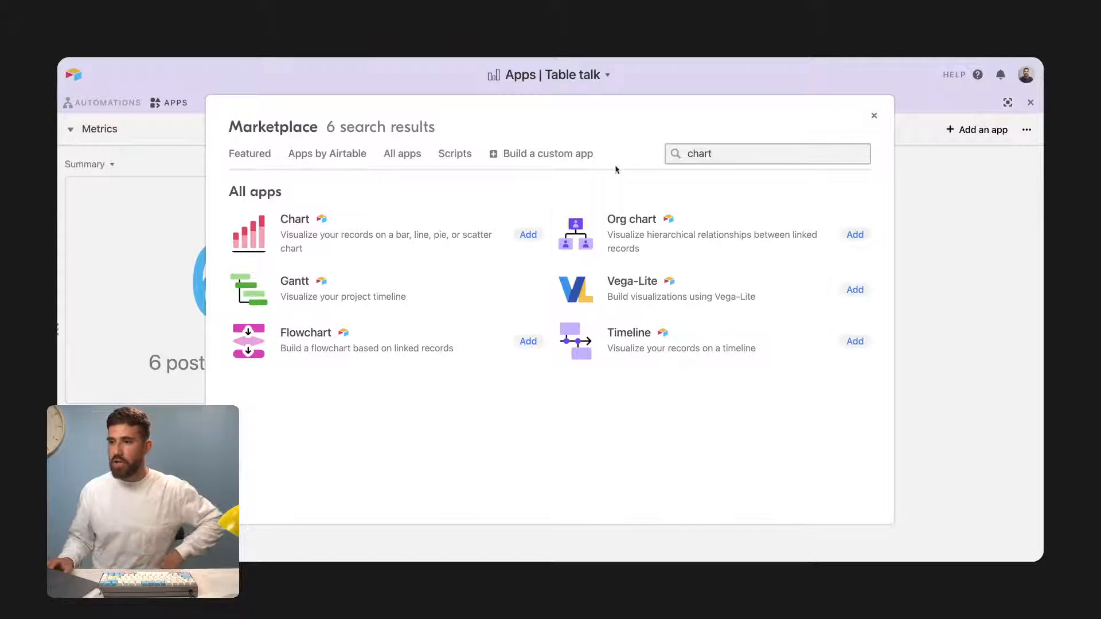
pyautogui.click(490, 234)
pyautogui.click(746, 169)
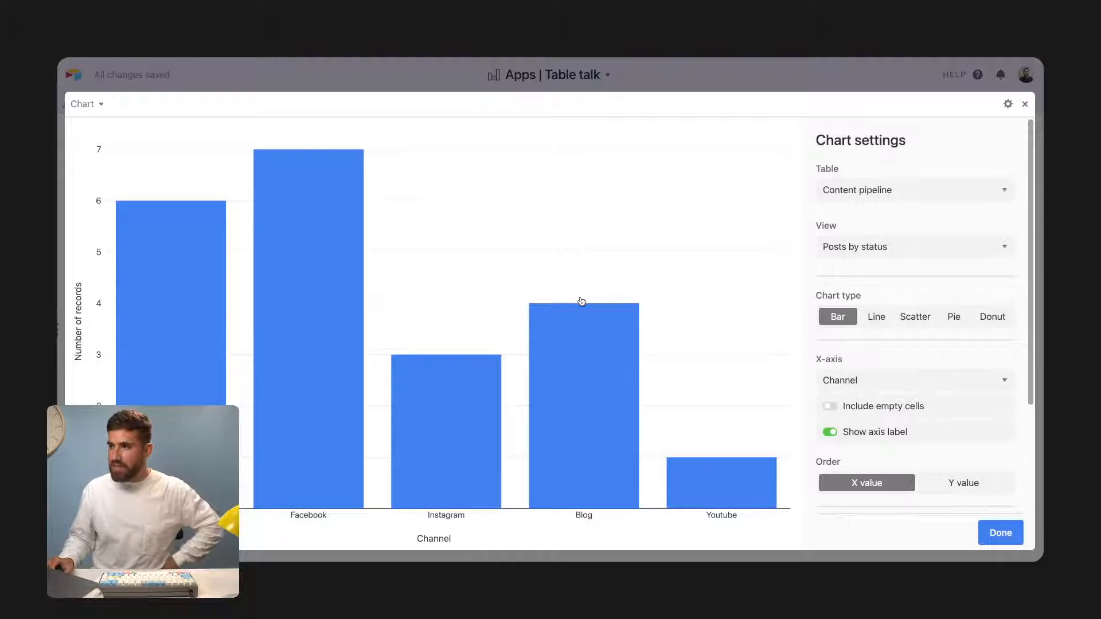
# Set the chart's data source to the All metrics view of the Revenue table.
pyautogui.click(865, 192)
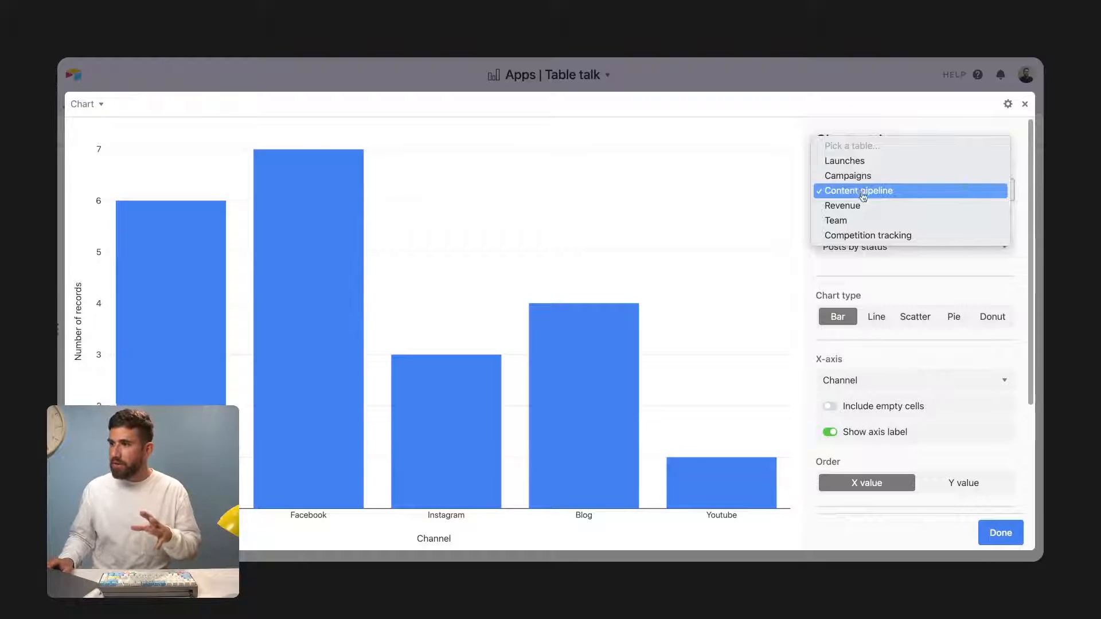
pyautogui.click(866, 205)
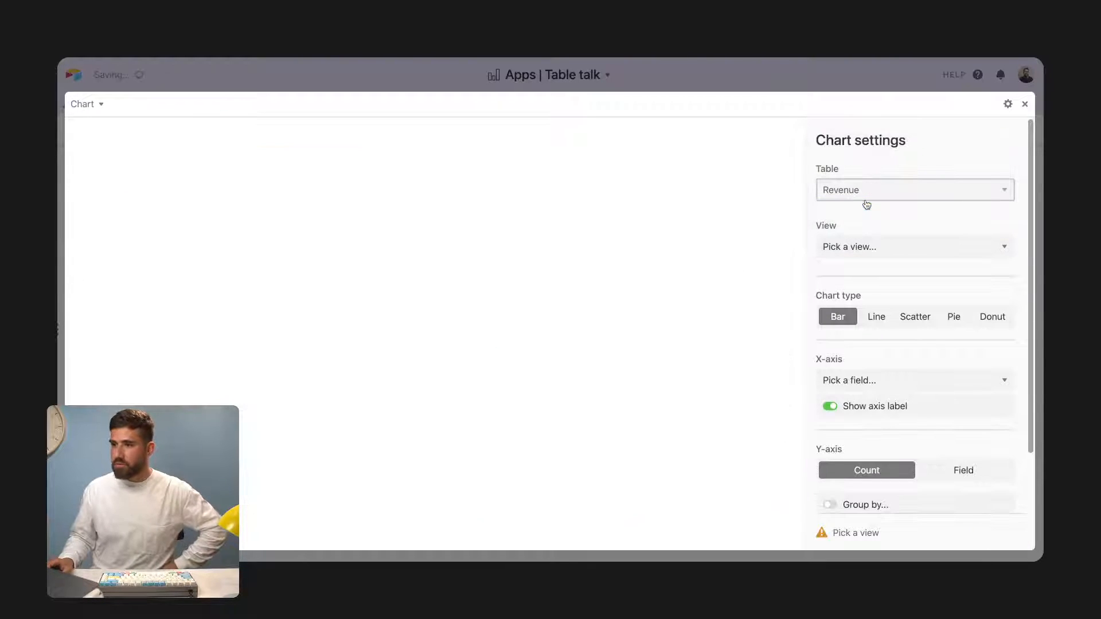
pyautogui.click(880, 255)
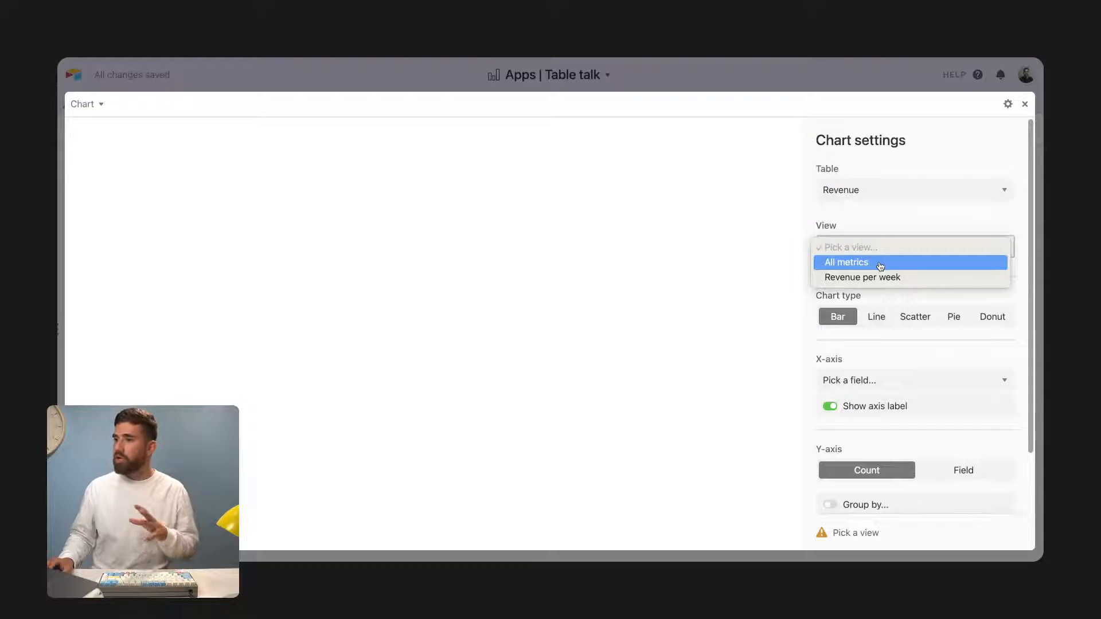
pyautogui.click(880, 265)
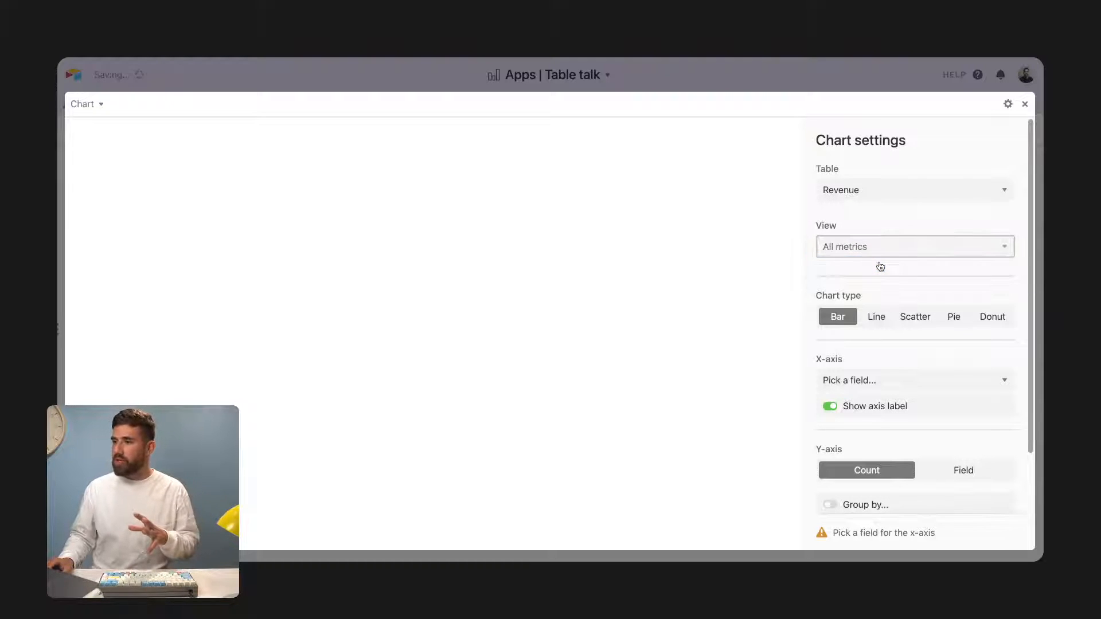
# Make the chart a line chart with Reporting week on the X-axis and return to the dashboard.
pyautogui.click(878, 318)
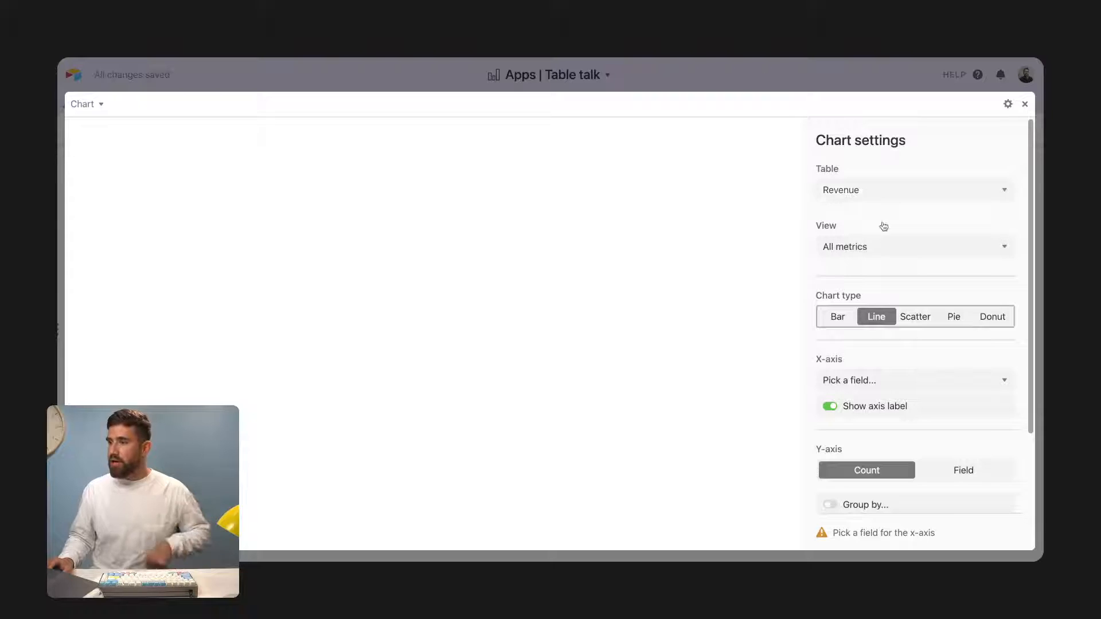
pyautogui.click(853, 379)
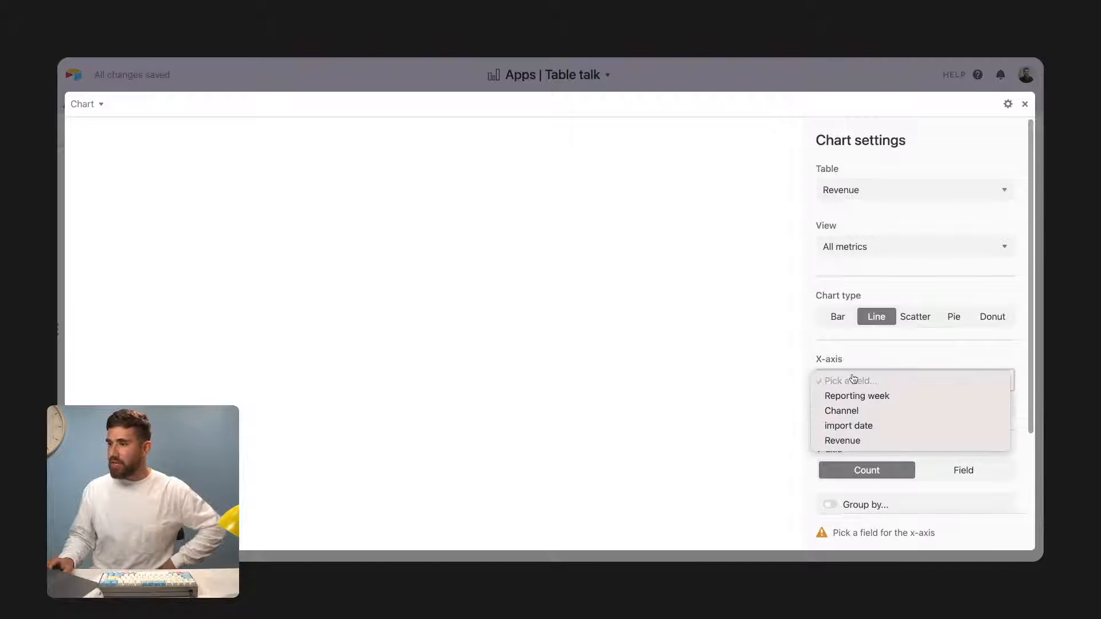
pyautogui.click(870, 397)
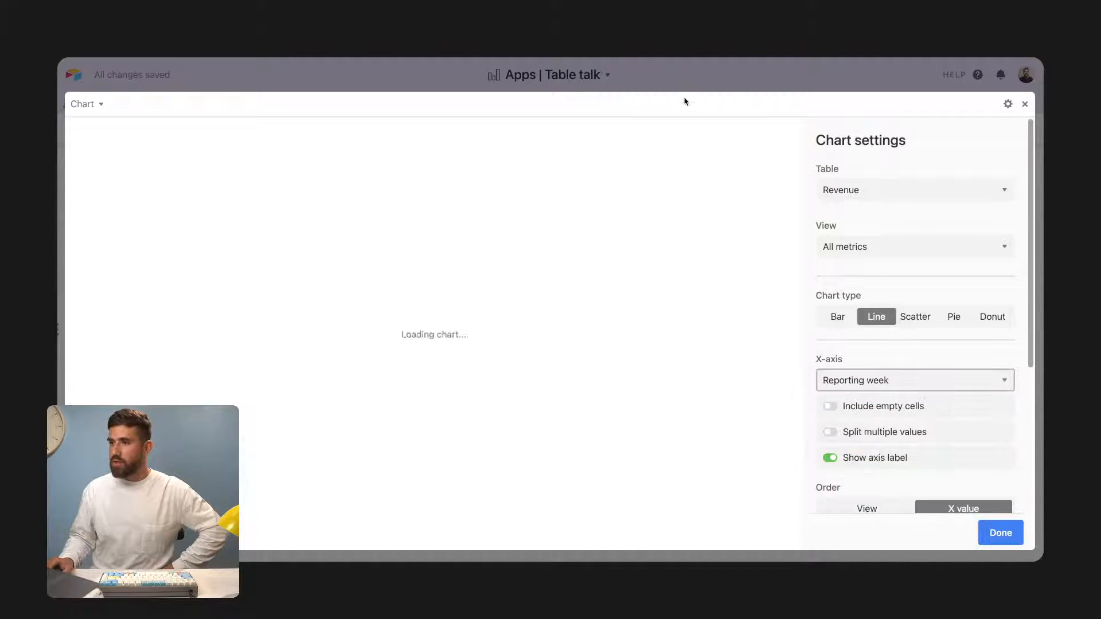
pyautogui.click(703, 82)
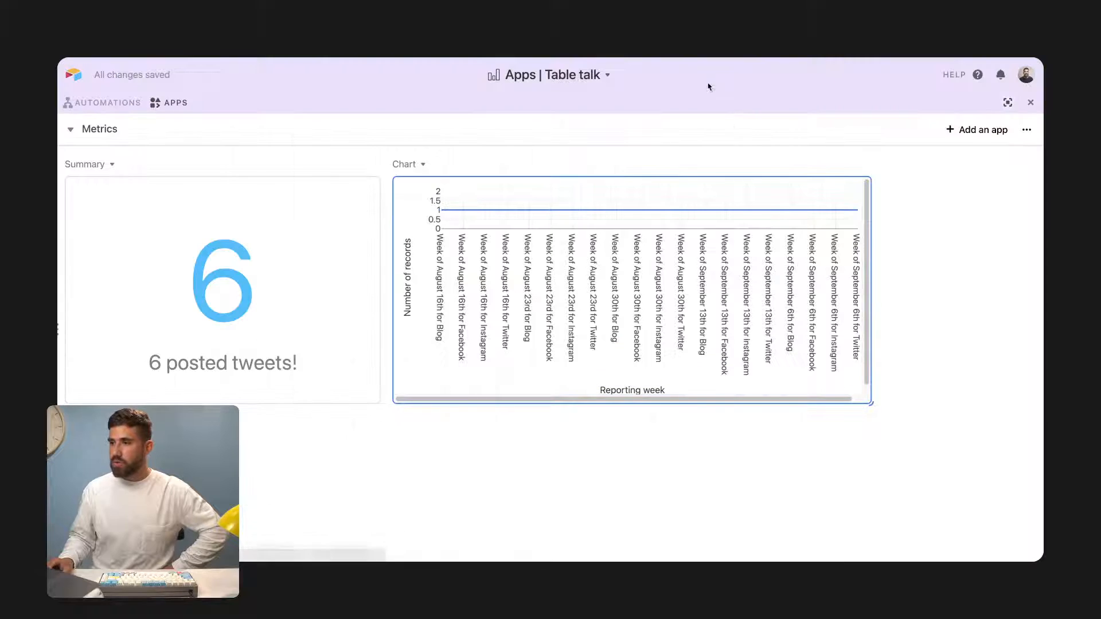
# Leave the dashboard's full-screen display and move the Chart app above the Summary app.
pyautogui.click(1008, 103)
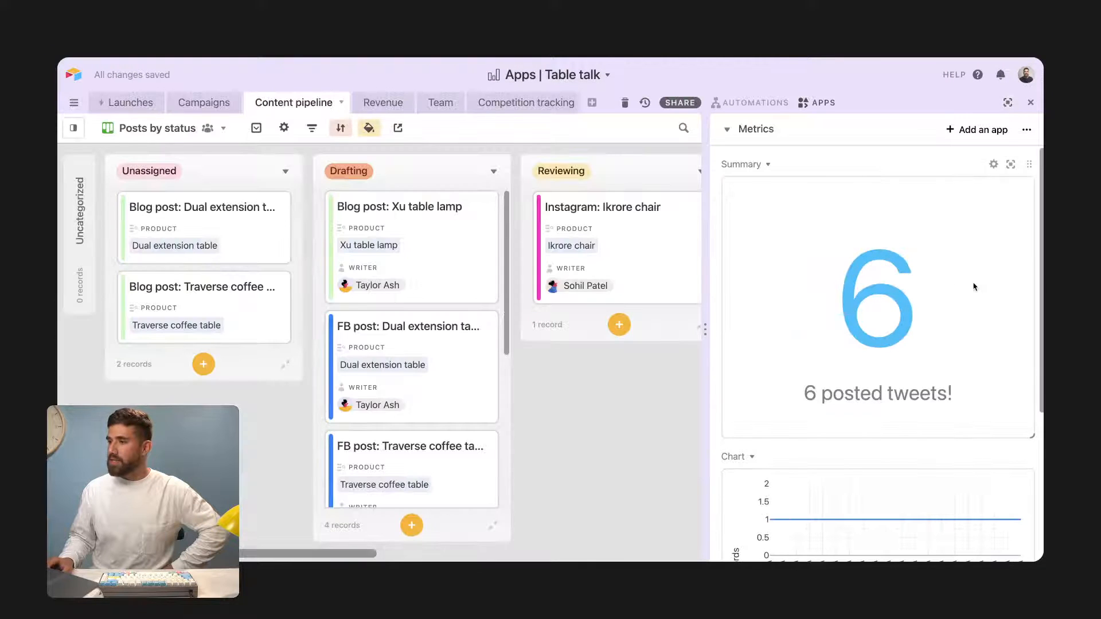
pyautogui.moveTo(1027, 456); pyautogui.dragTo(1026, 165)
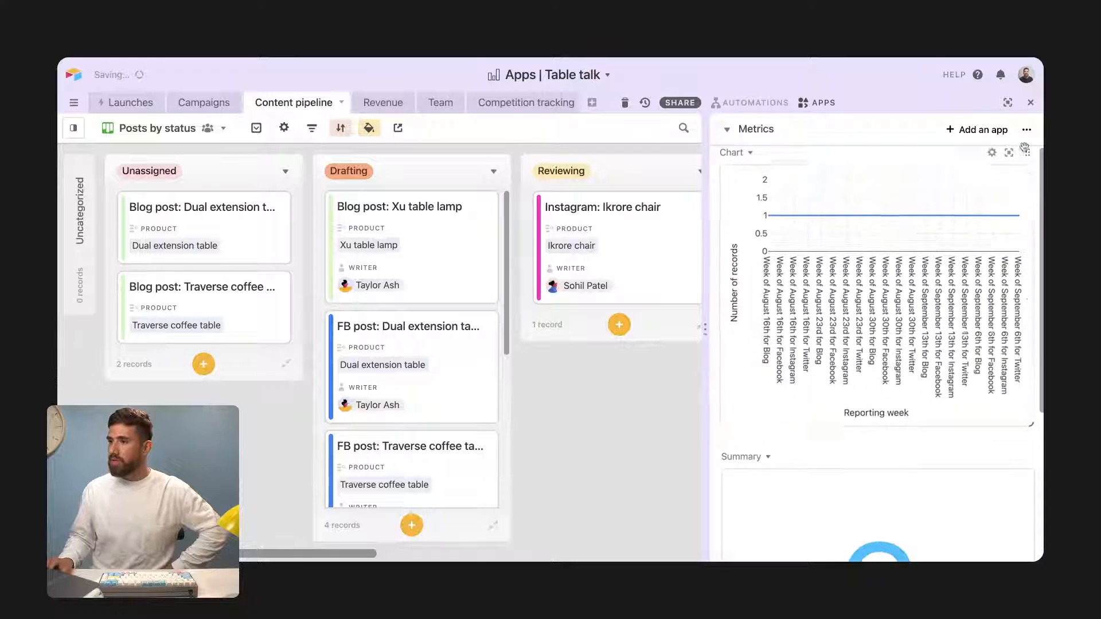
# Open the Revenue table beside the dashboard and set the chart's X-axis to the import date field.
pyautogui.click(387, 107)
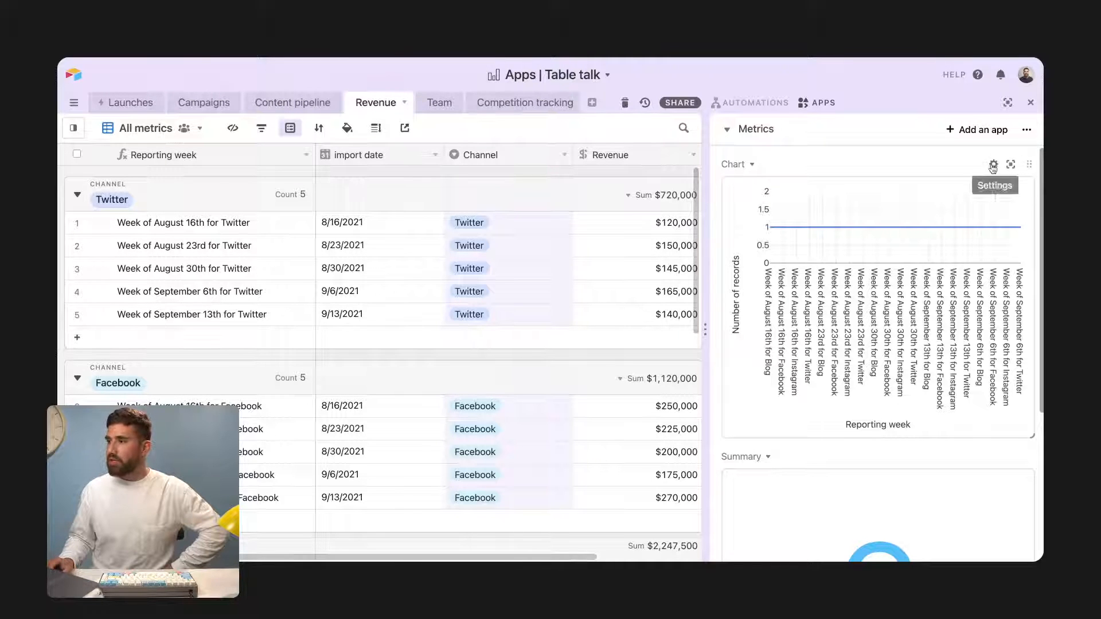
pyautogui.click(993, 165)
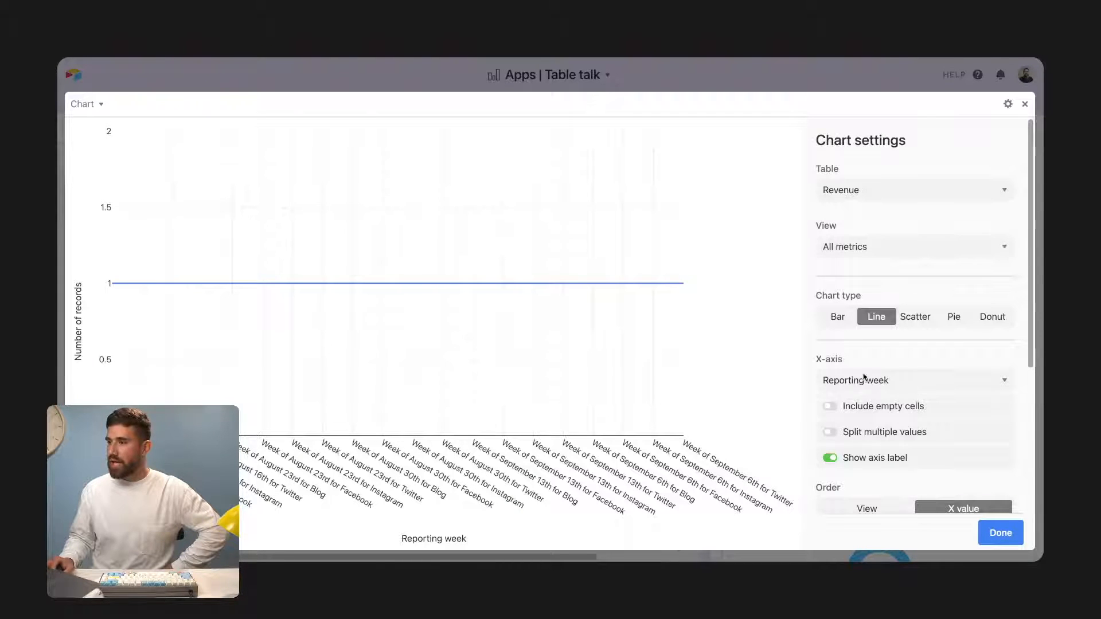
pyautogui.scroll(-1, 886, 391)
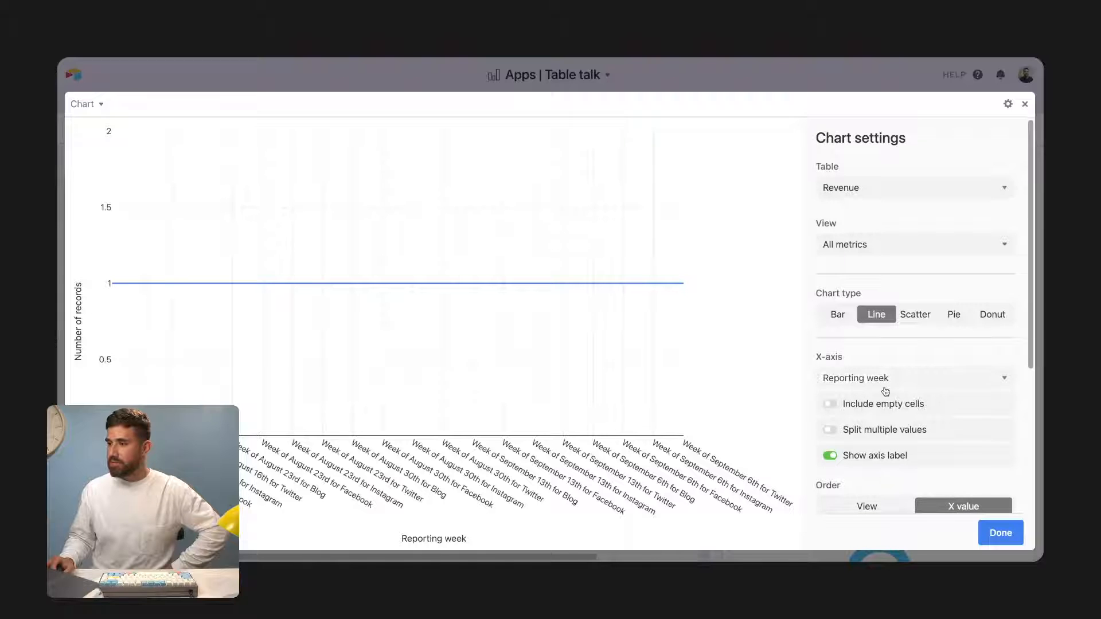
pyautogui.click(884, 385)
pyautogui.click(881, 409)
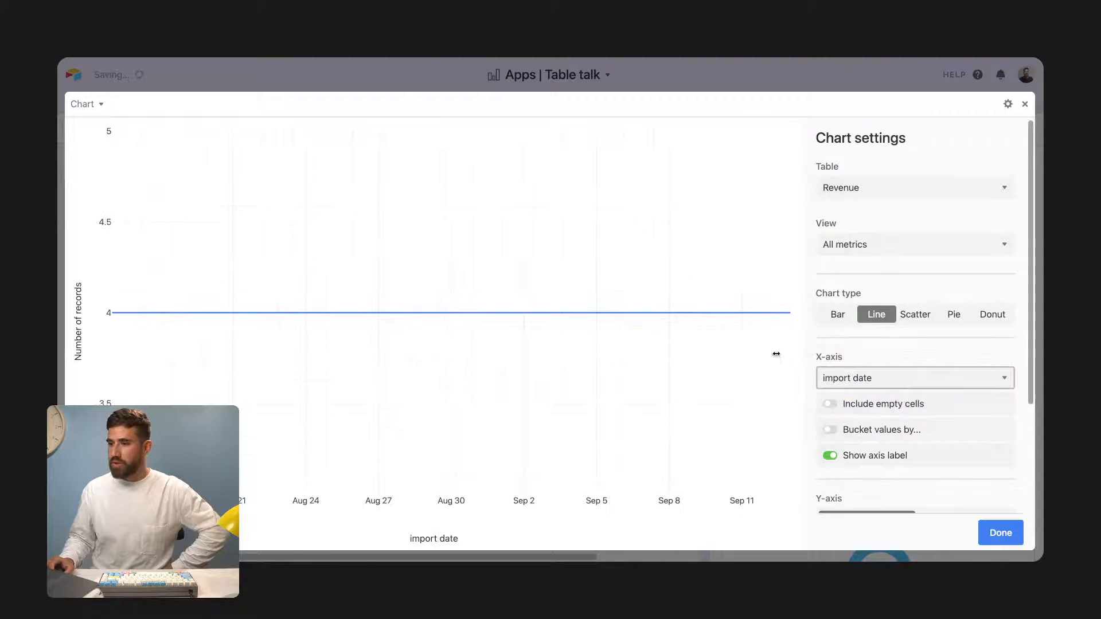
# Set the chart's Y-axis to the sum of the Revenue field.
pyautogui.scroll(-2, 945, 405)
pyautogui.scroll(-3, 854, 447)
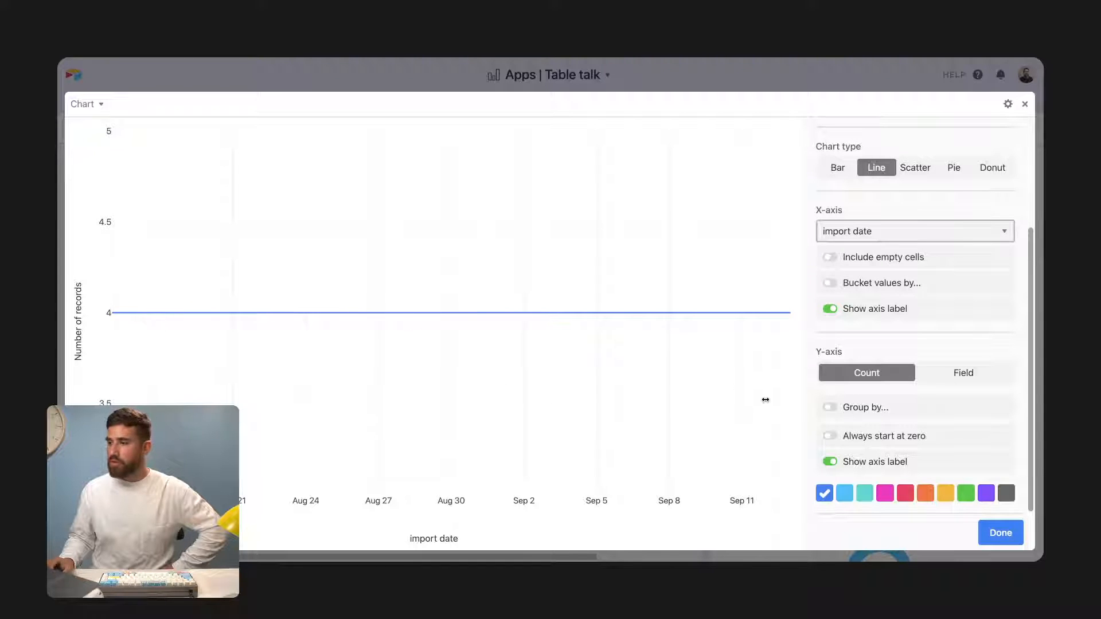
pyautogui.click(932, 381)
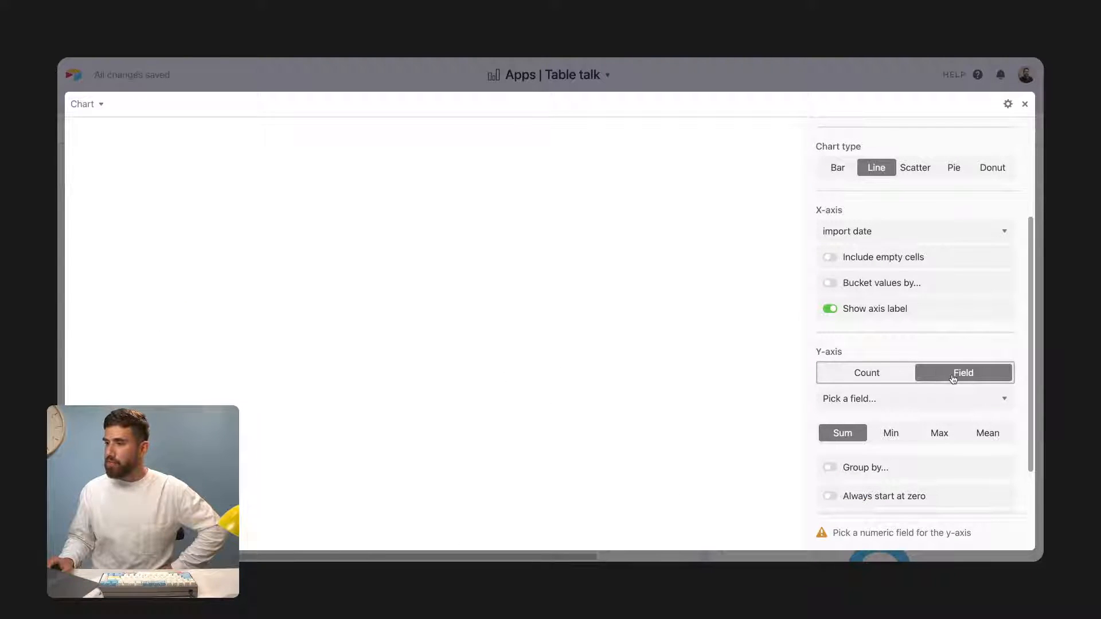
pyautogui.scroll(-2, 892, 424)
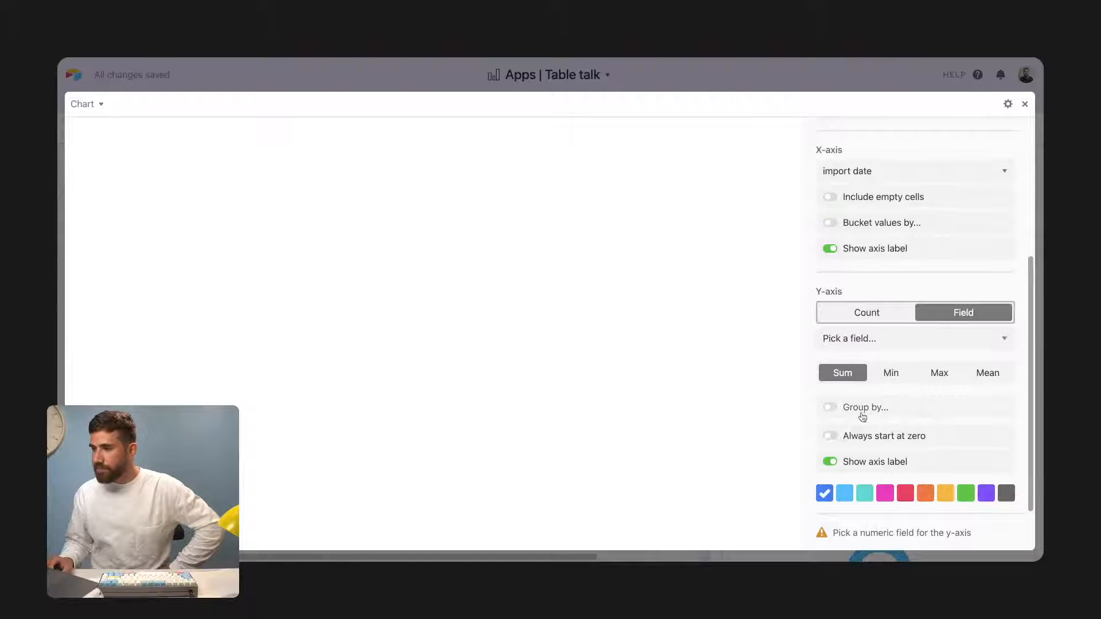
pyautogui.click(879, 344)
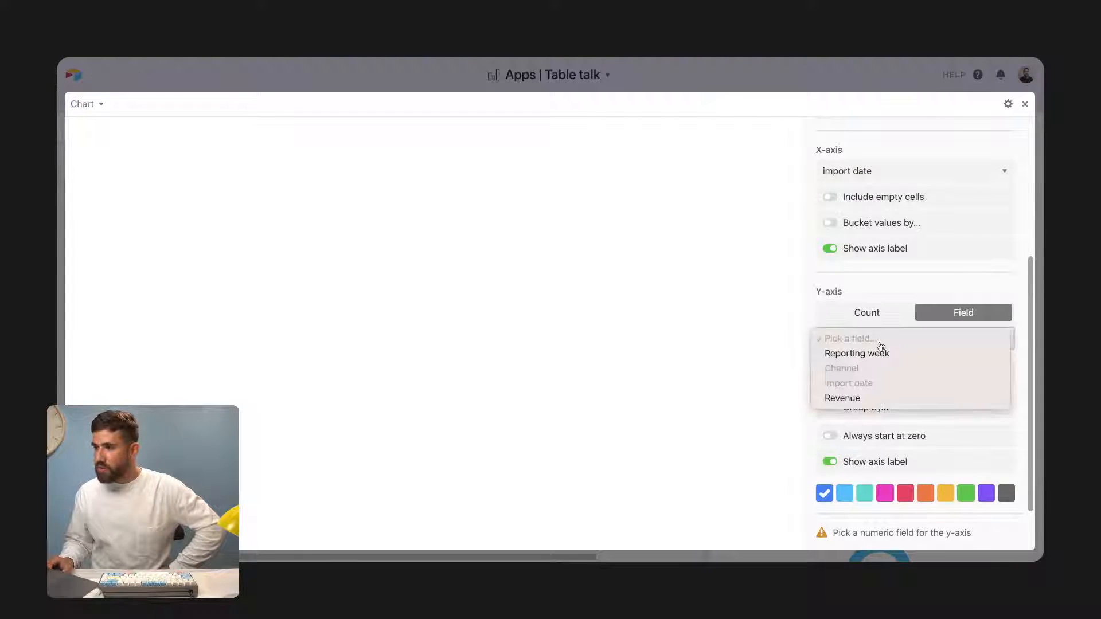
pyautogui.click(880, 398)
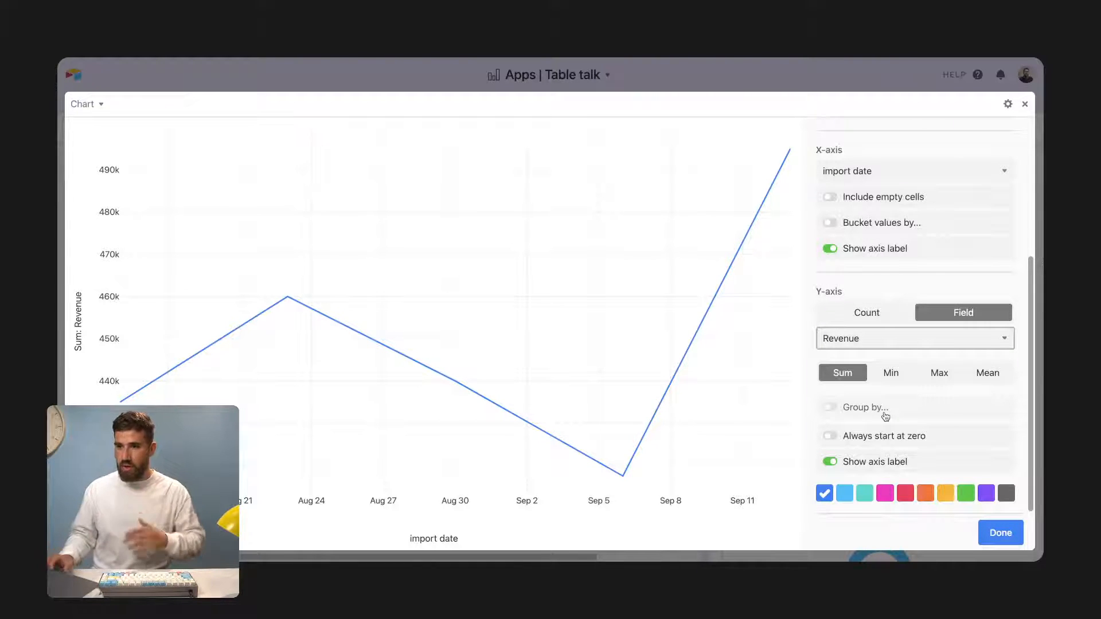
# Make the chart's Y-axis always start at zero, and group the revenue by Channel.
pyautogui.click(881, 439)
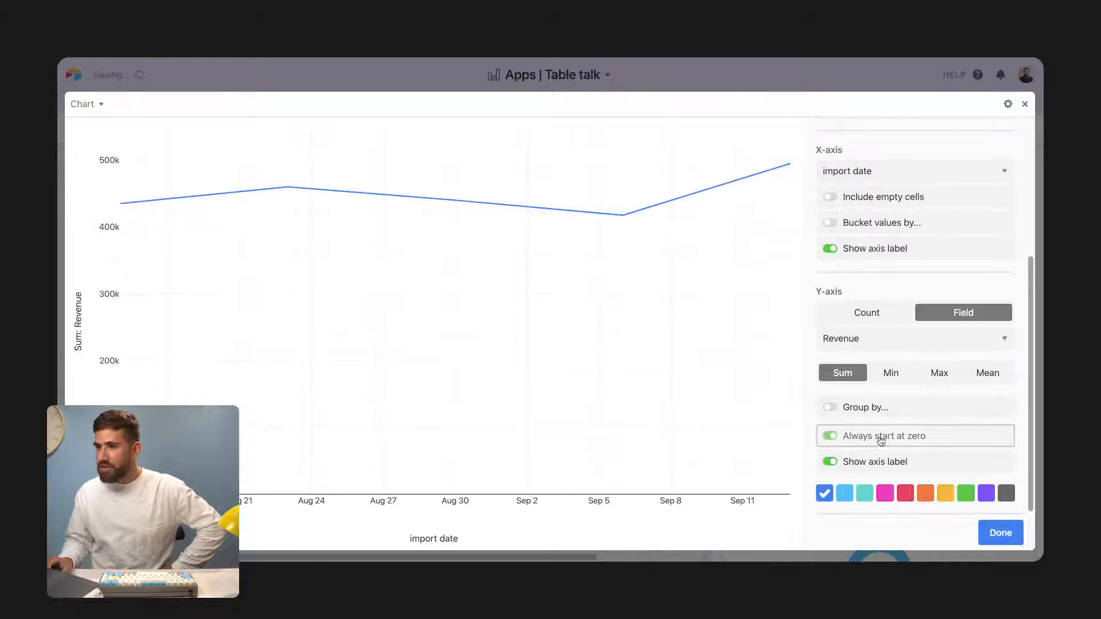
pyautogui.click(842, 411)
pyautogui.click(883, 434)
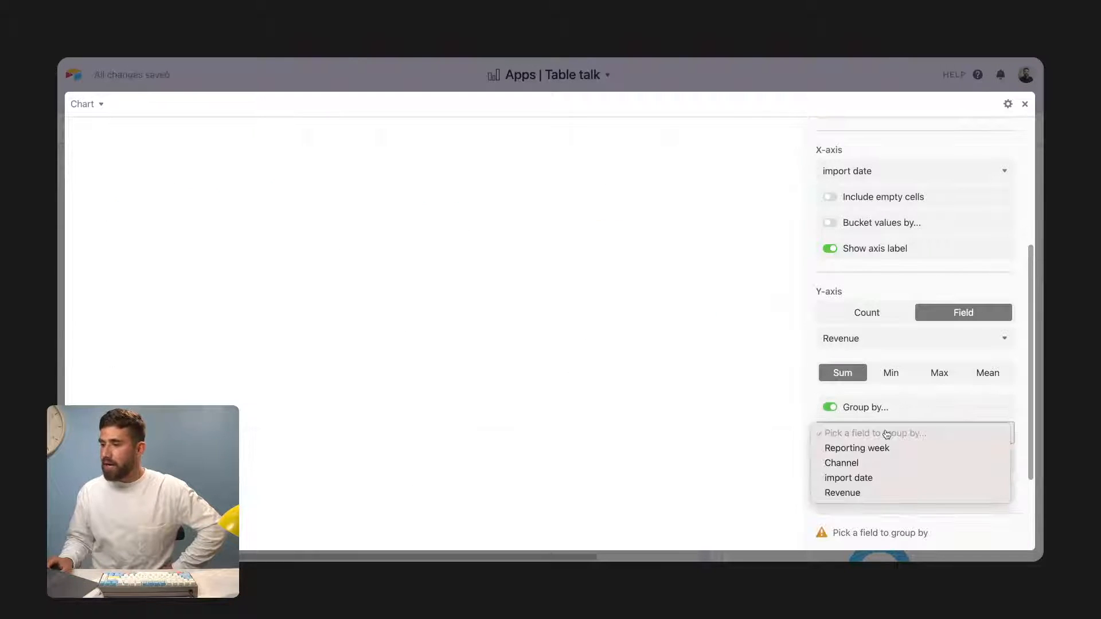
pyautogui.click(843, 463)
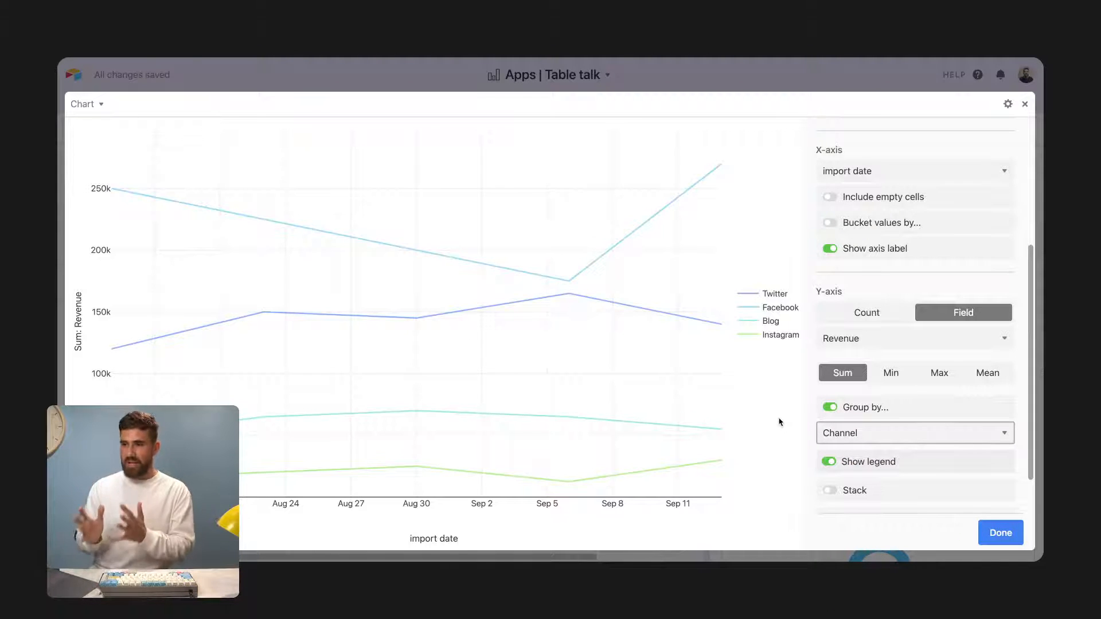
pyautogui.moveTo(262, 425)
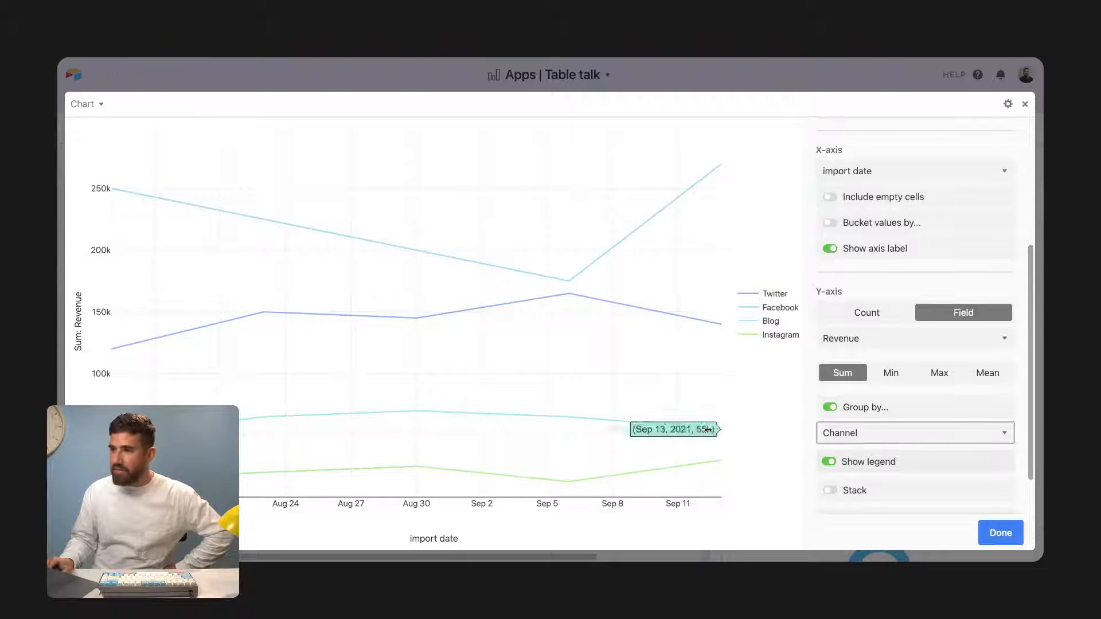
pyautogui.moveTo(534, 299)
pyautogui.moveTo(715, 165)
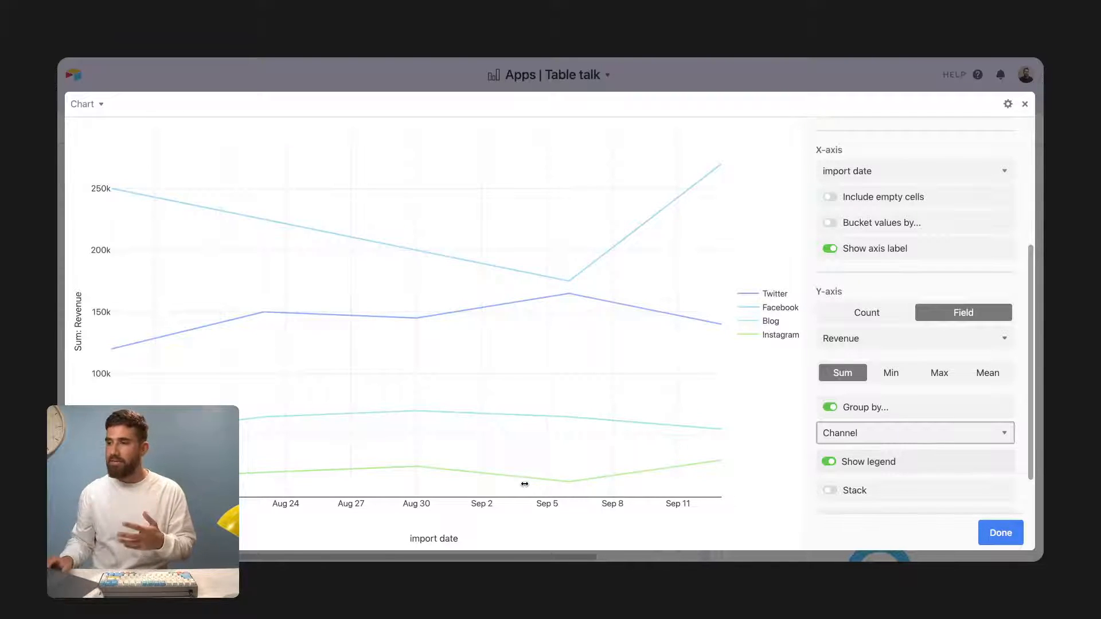
pyautogui.click(574, 73)
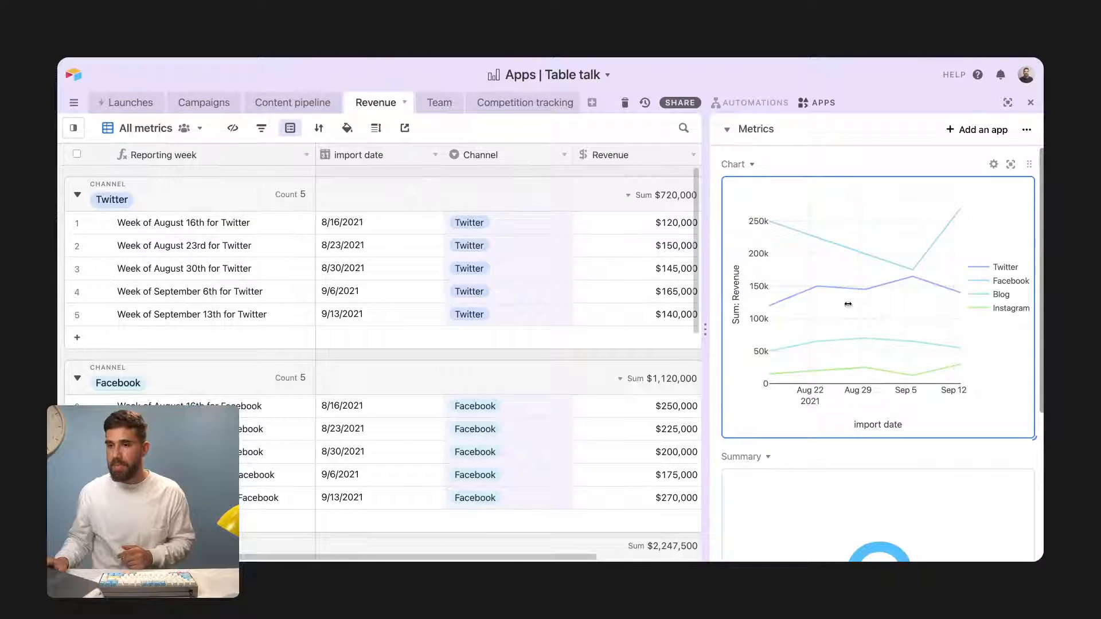
# Set the revenue of the Week of September 13th for Twitter record to 200000.
pyautogui.click(631, 314)
pyautogui.write('200000')
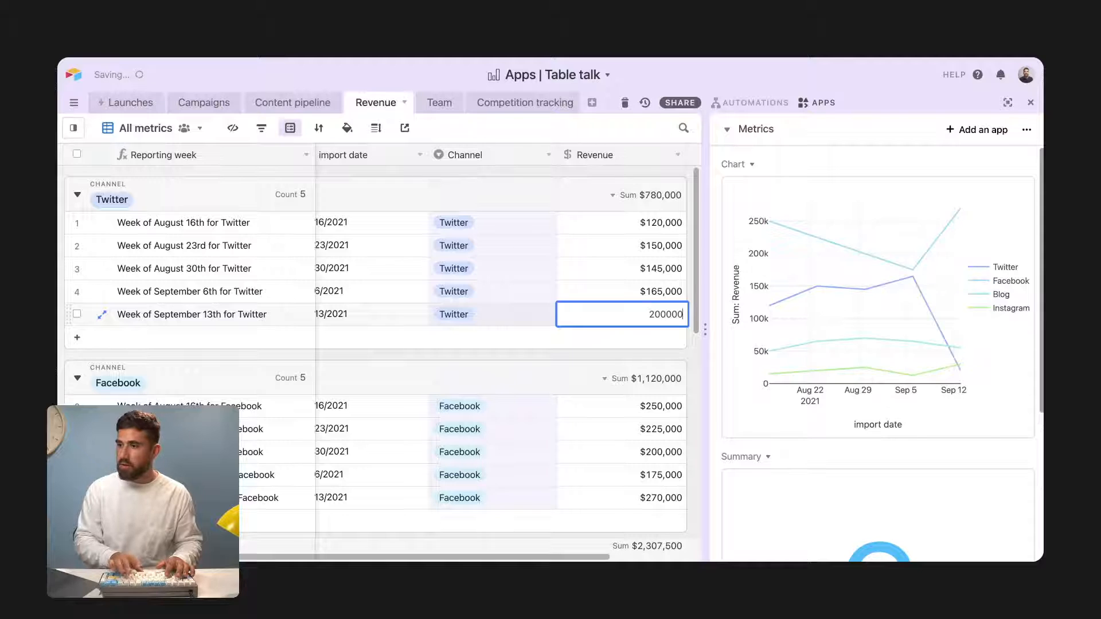
pyautogui.press('Return')
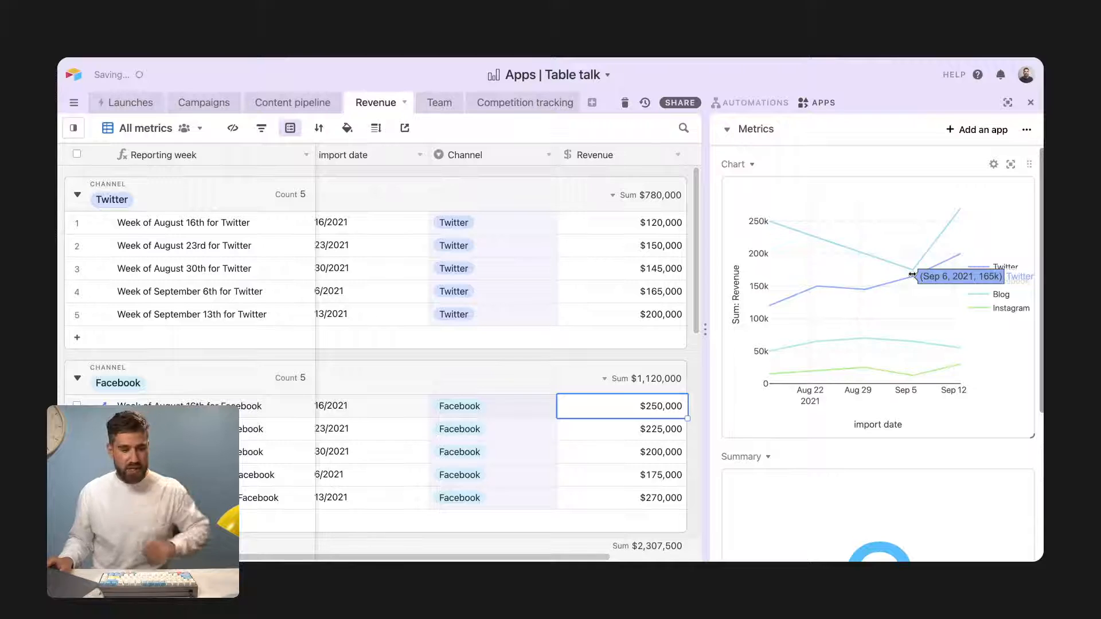
# Show the Metrics dashboard full screen and enlarge the Chart tile to fill the remaining width, making it slightly taller.
pyautogui.click(1008, 106)
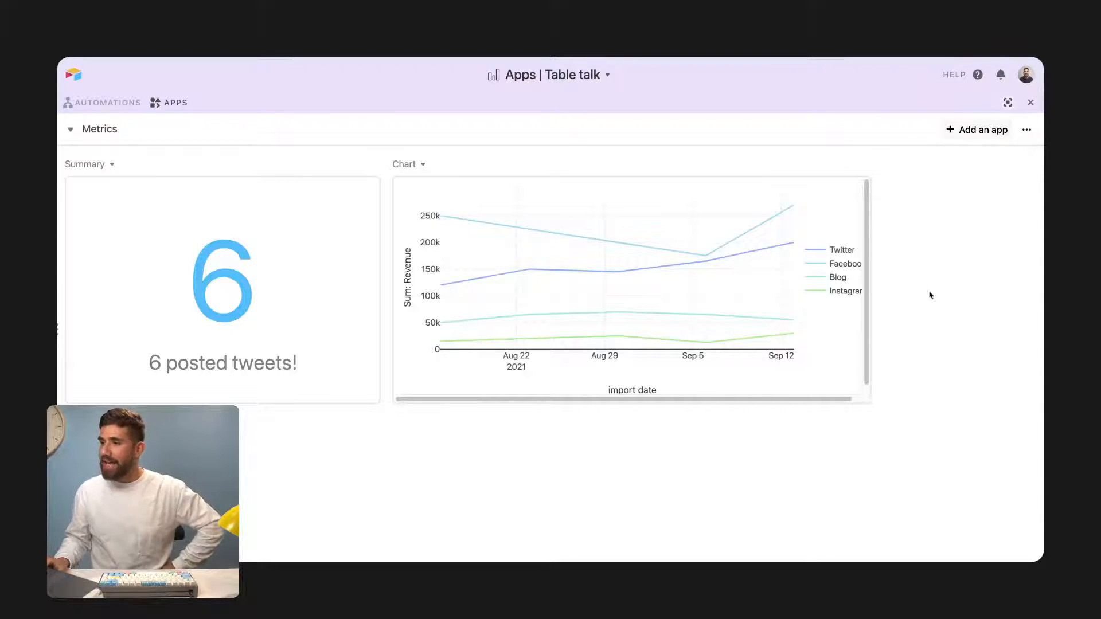
pyautogui.moveTo(870, 405); pyautogui.dragTo(982, 445)
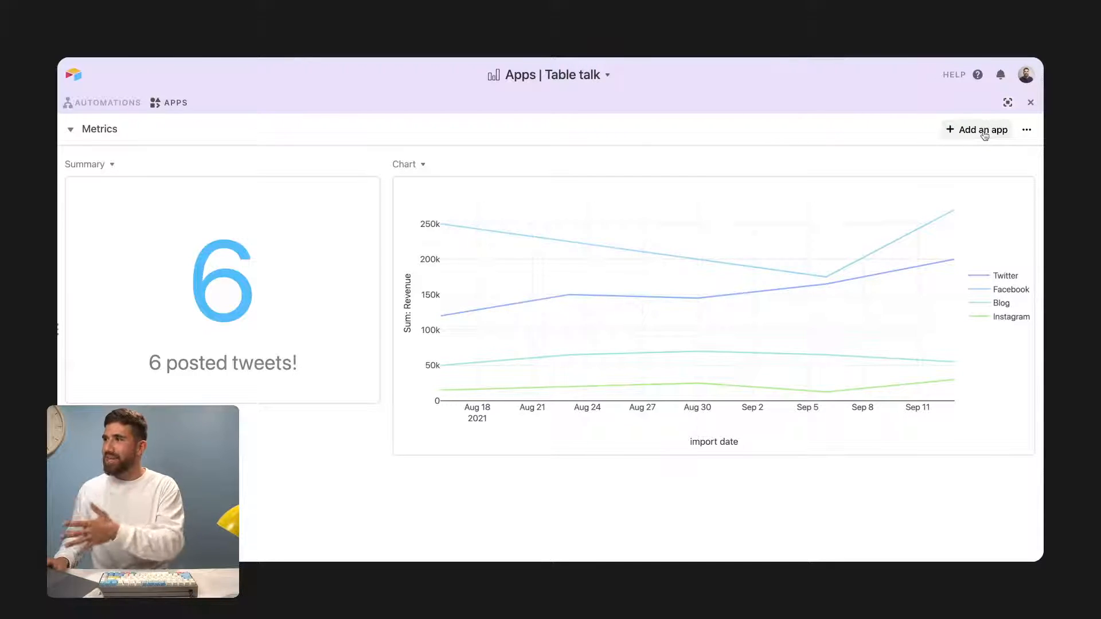
# Search the app marketplace for "chart" and add a second Chart app to the Metrics dashboard.
pyautogui.click(983, 134)
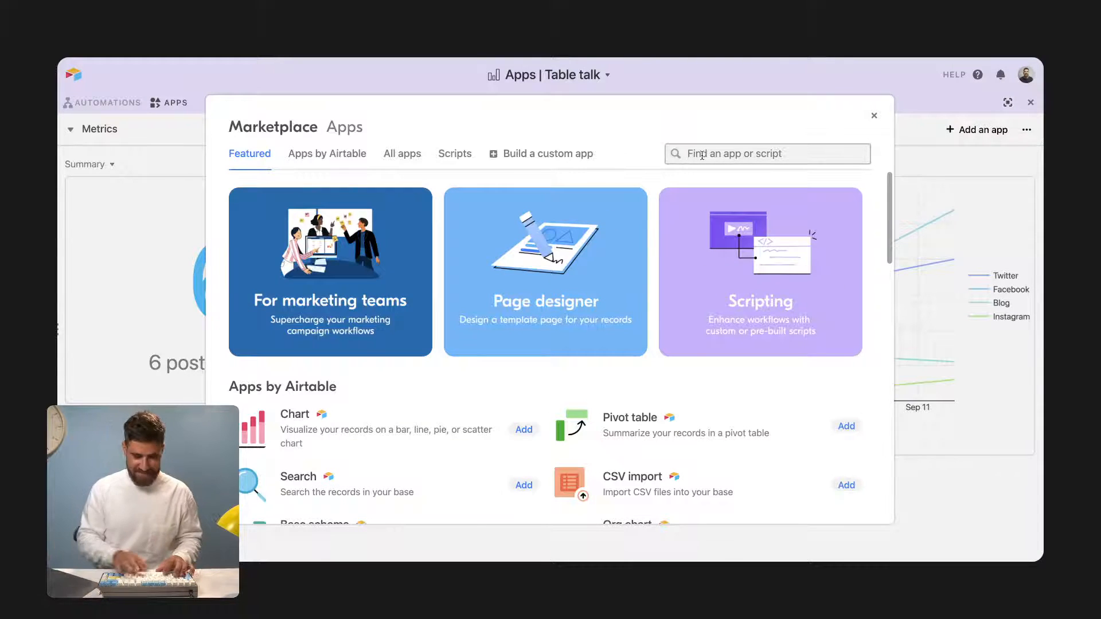
pyautogui.click(702, 154)
pyautogui.write('chart')
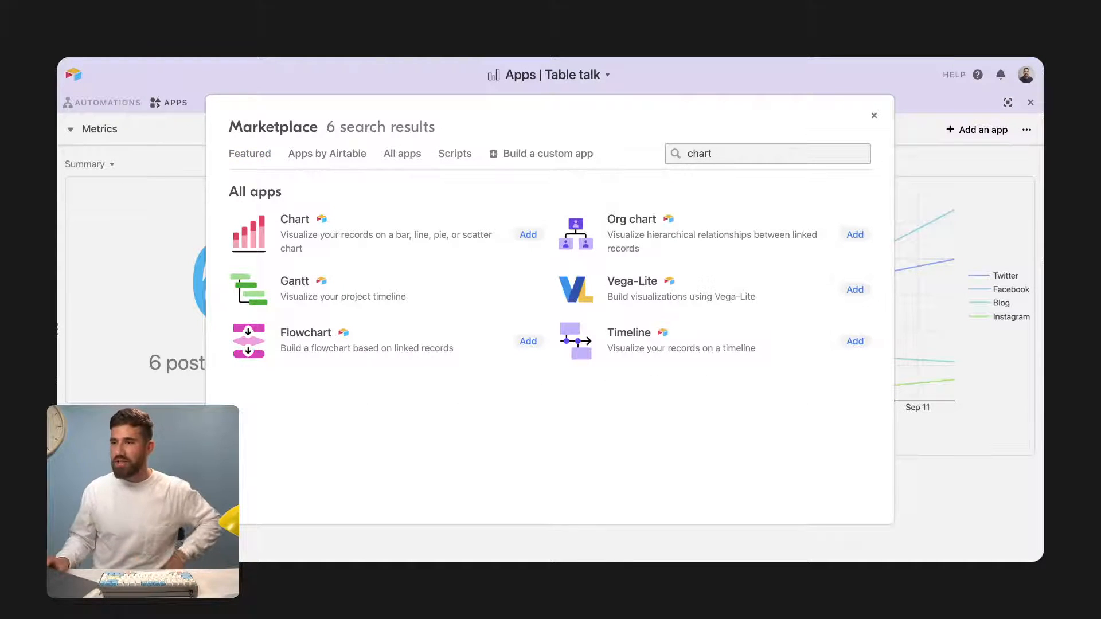
pyautogui.click(370, 245)
pyautogui.click(755, 171)
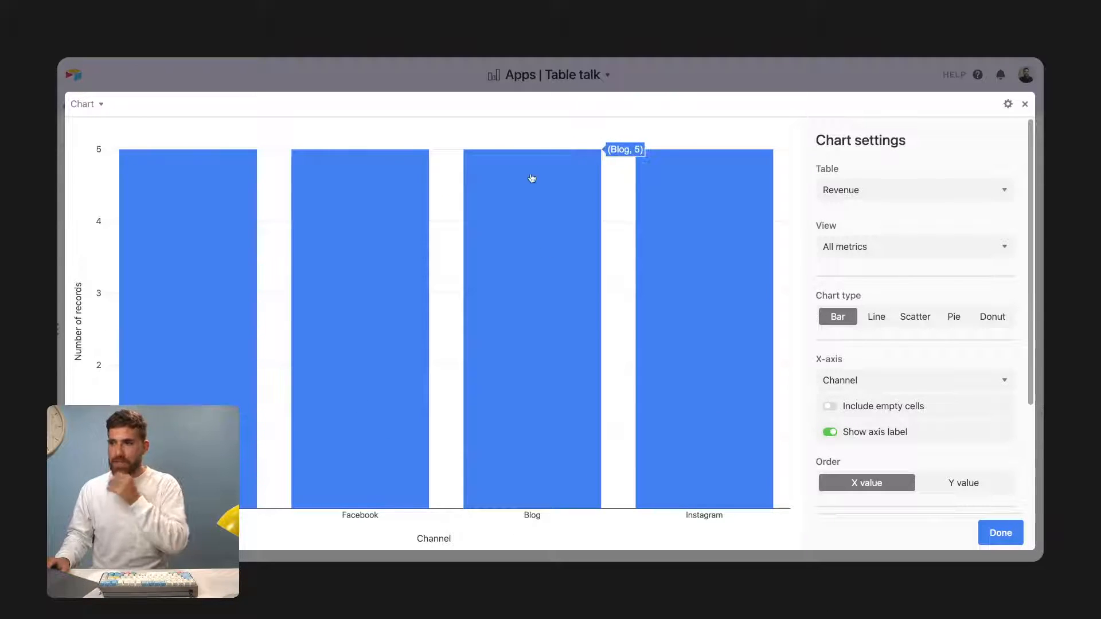
# Base the second chart on the Content pipeline table's All posts view, with Status on the X-axis.
pyautogui.click(858, 197)
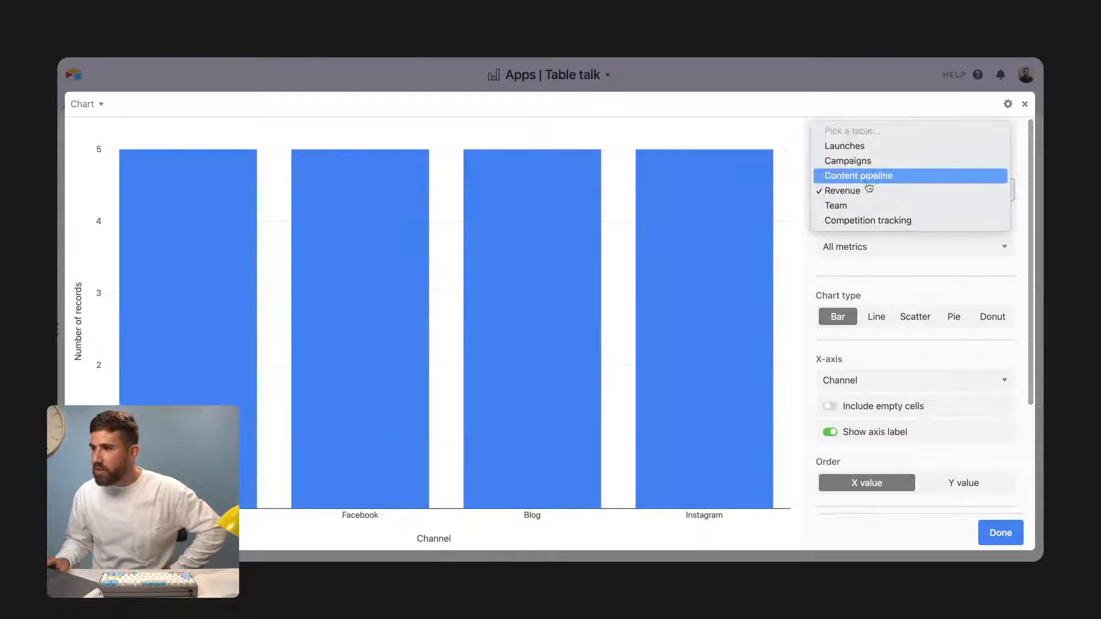
pyautogui.click(868, 179)
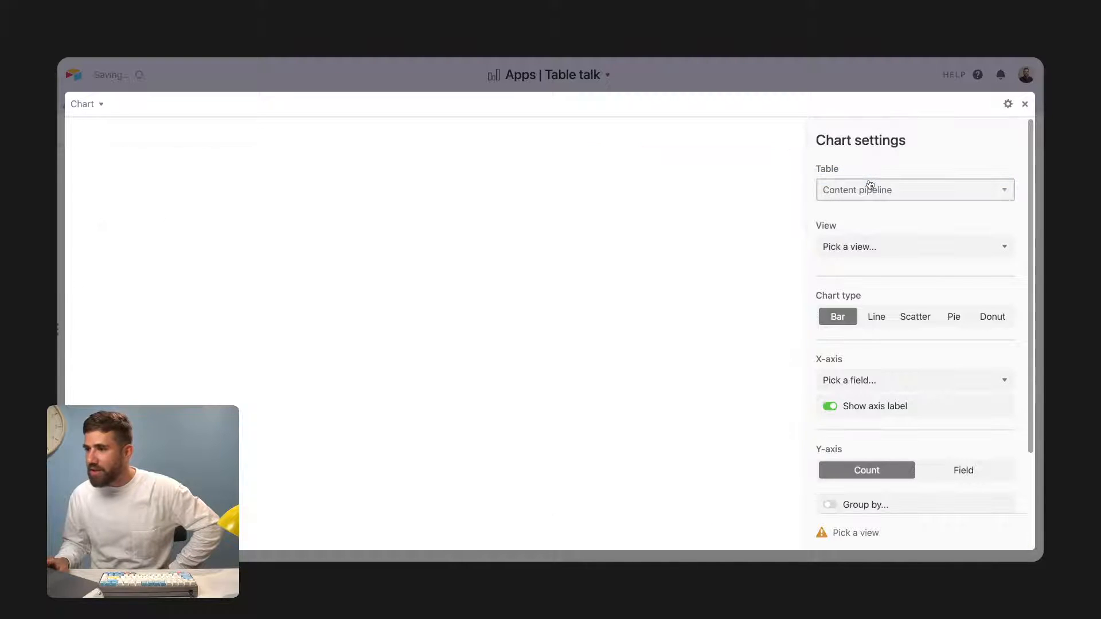
pyautogui.click(859, 250)
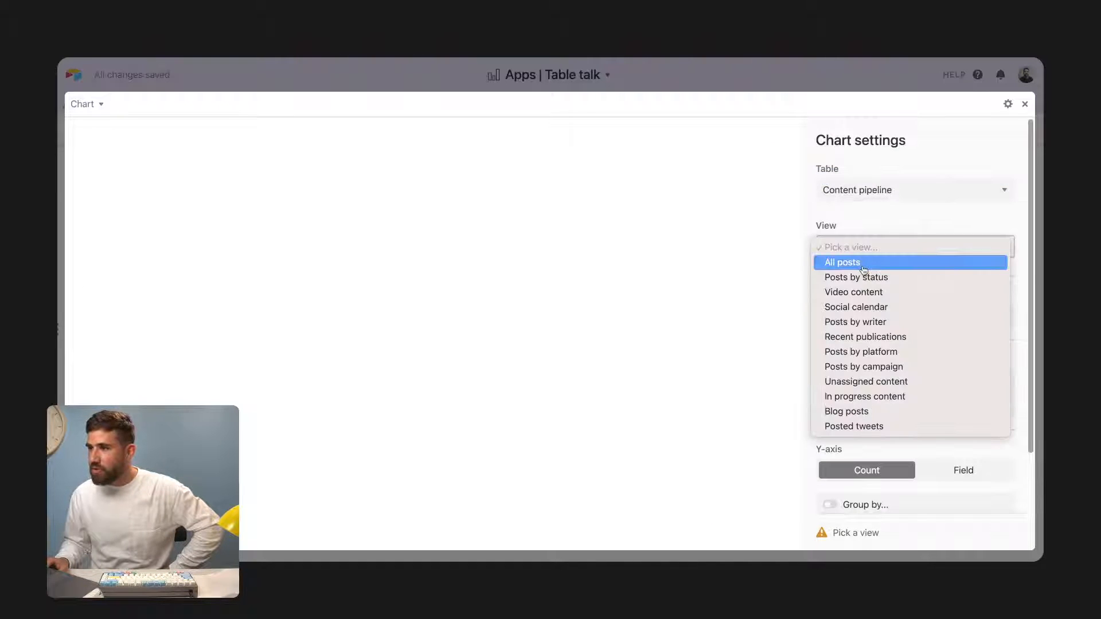
pyautogui.click(863, 268)
pyautogui.scroll(-1, 877, 338)
pyautogui.click(872, 361)
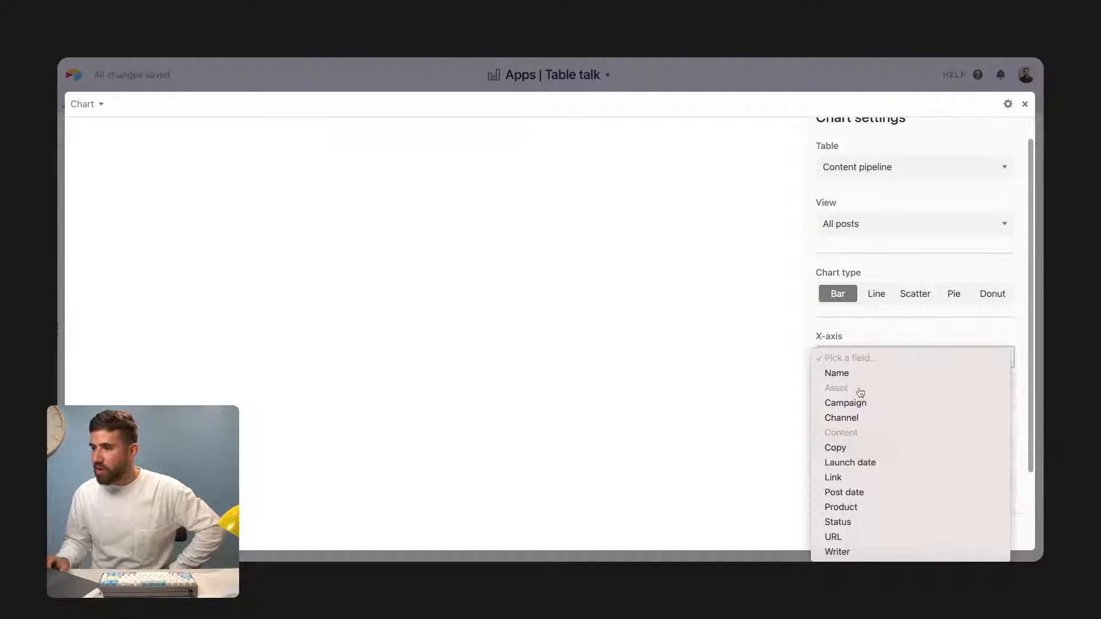
pyautogui.click(865, 523)
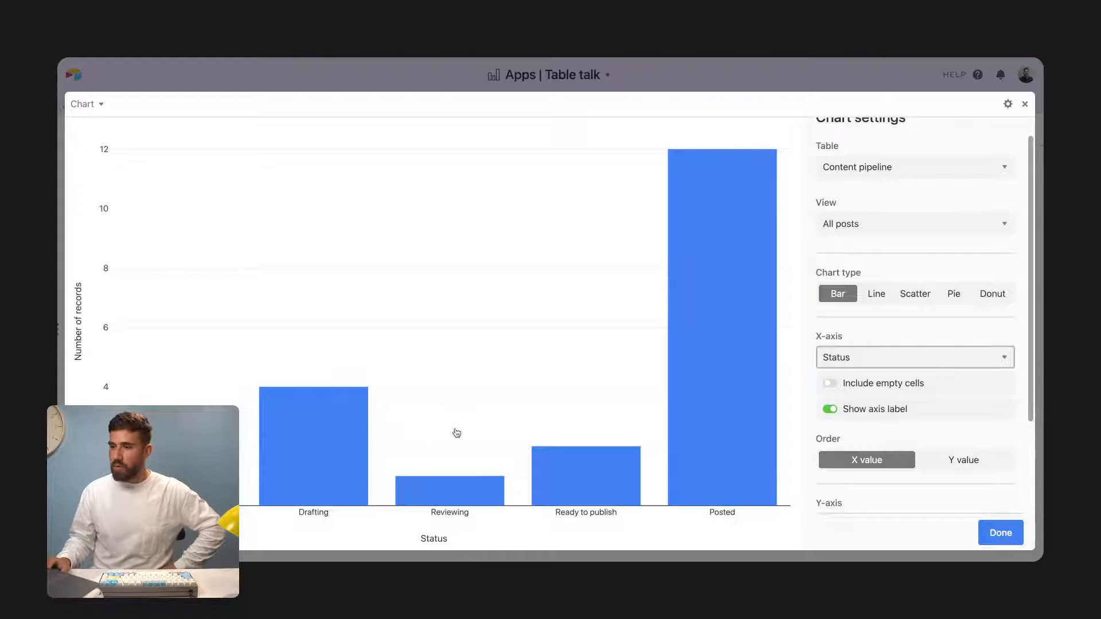
# Open the "Tweet: Dual extension table" record from the Ready to publish bar and show its activity feed.
pyautogui.moveTo(577, 475)
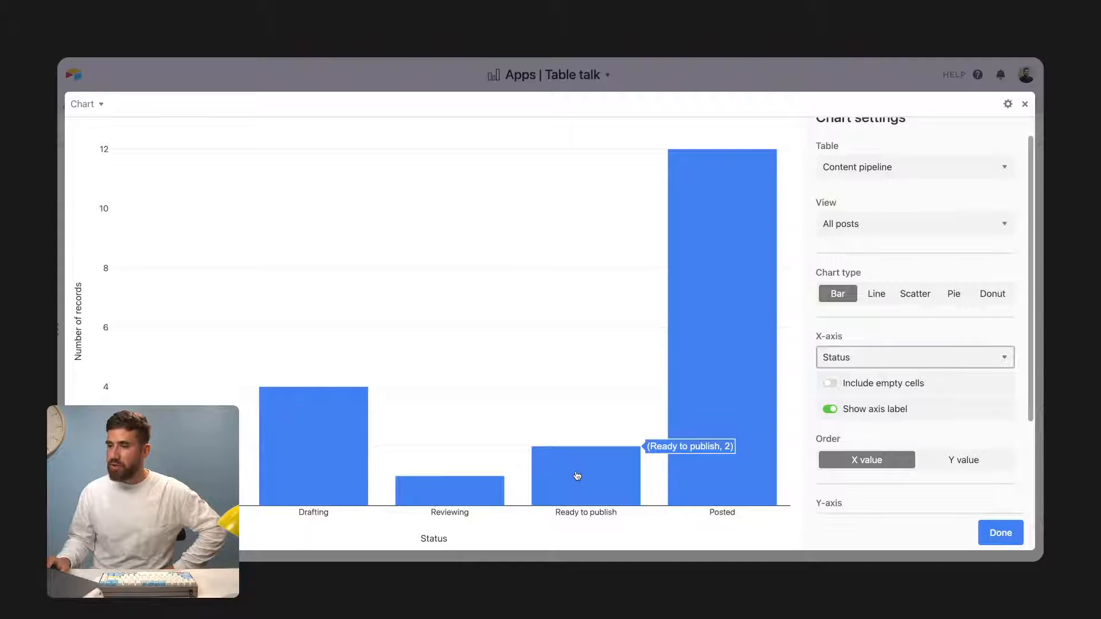
pyautogui.click(585, 477)
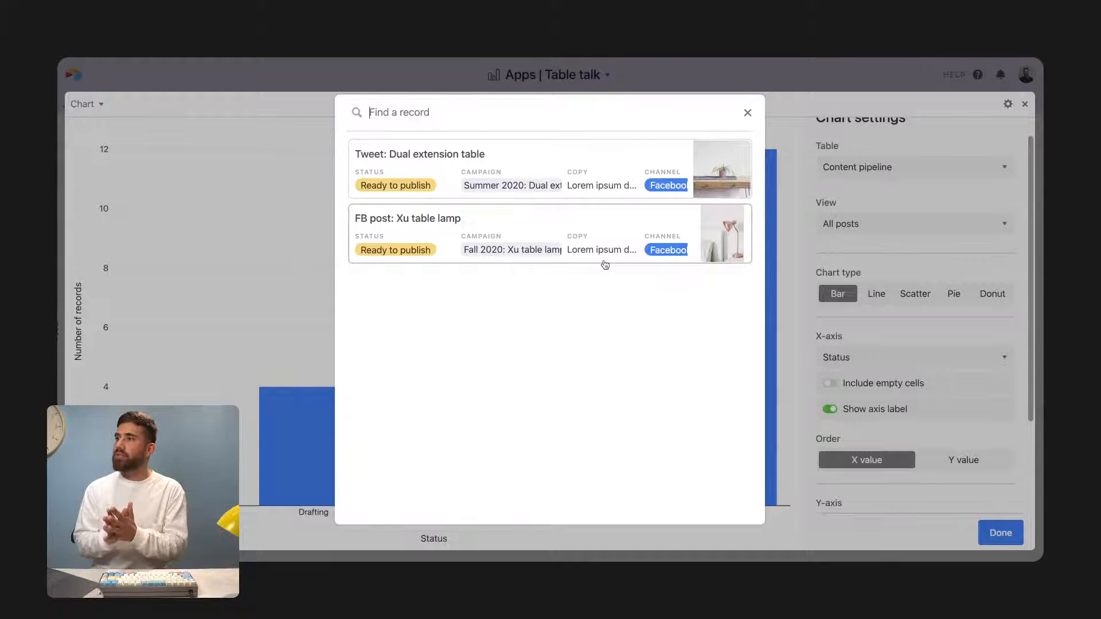
pyautogui.click(539, 180)
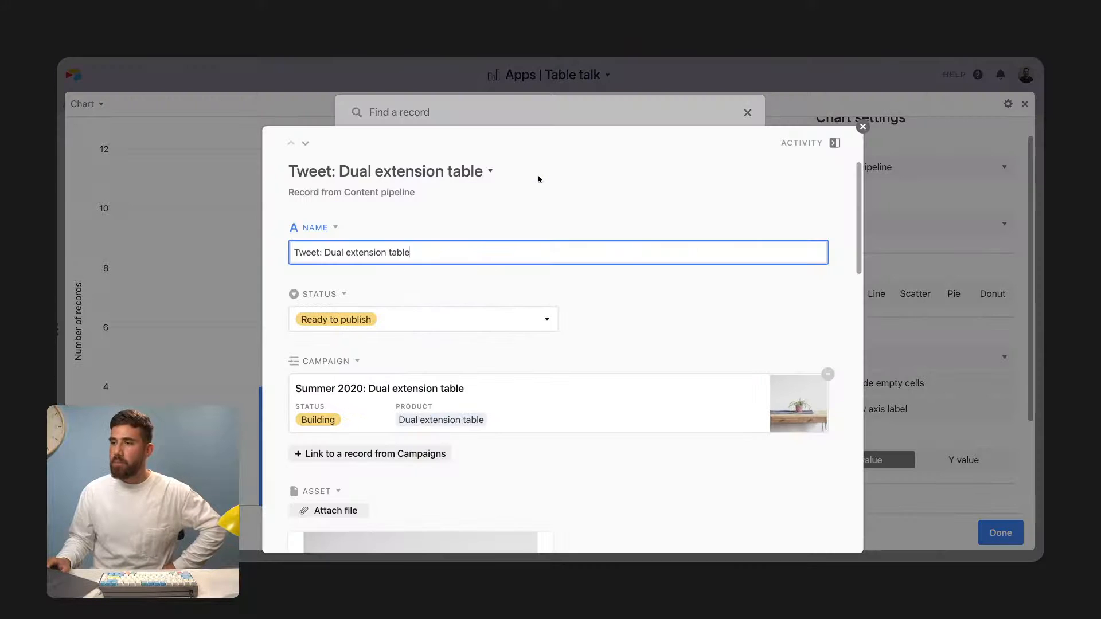
pyautogui.scroll(-3, 834, 184)
pyautogui.click(845, 143)
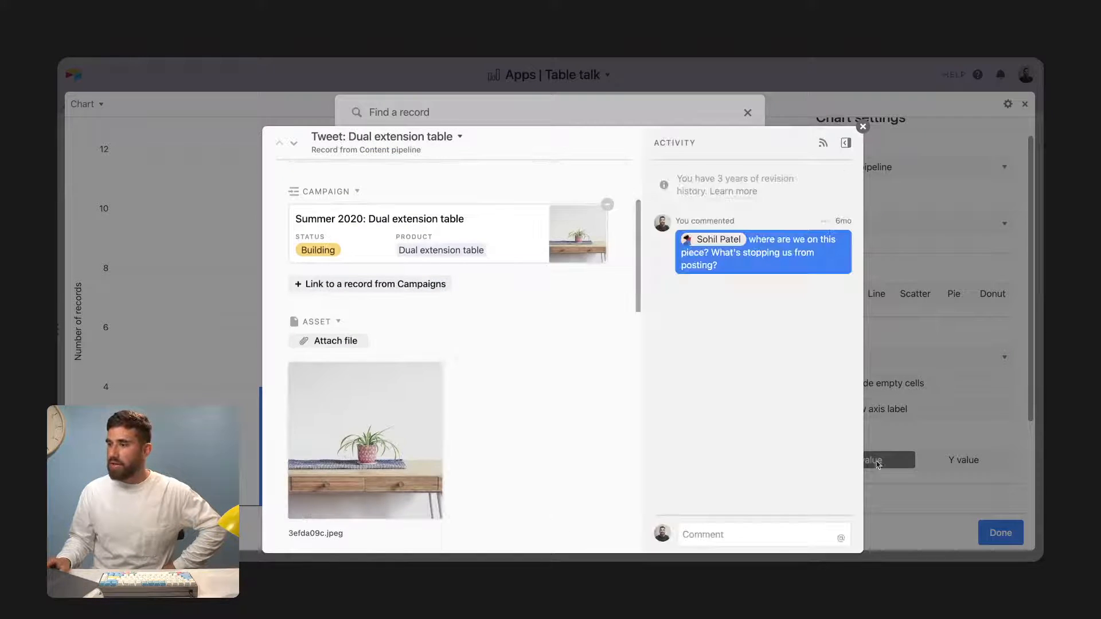
# Post the comment "Hey any update here?" with a mention of the teammate, and close the record and the record list.
pyautogui.click(771, 540)
pyautogui.write('Hey any update here? @sohi')
pyautogui.press('Return')
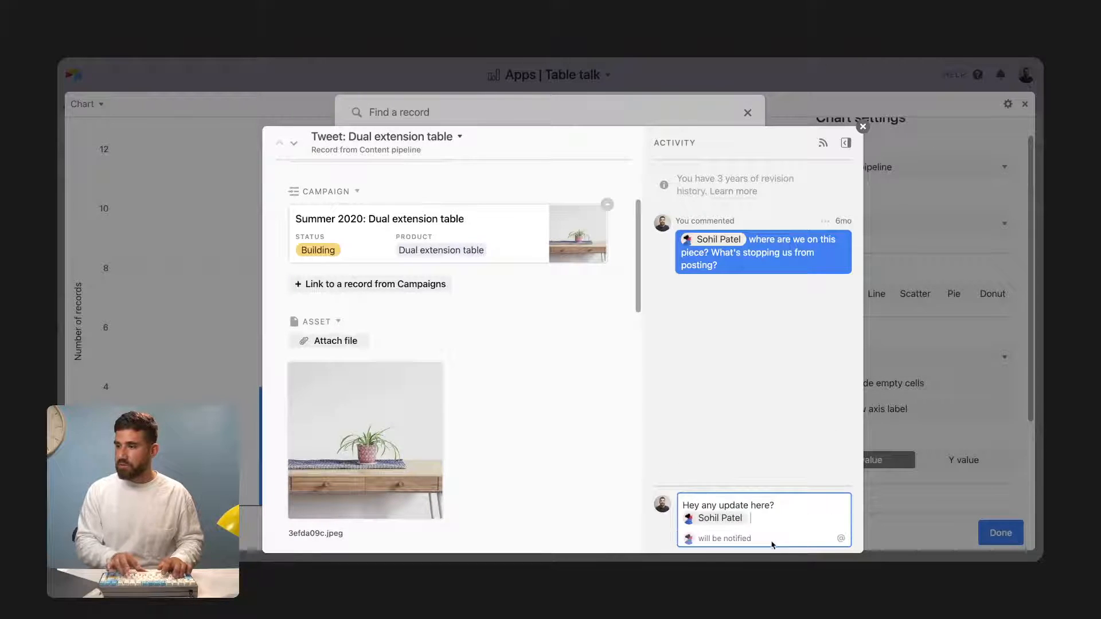
pyautogui.press('Return')
pyautogui.press('Escape')
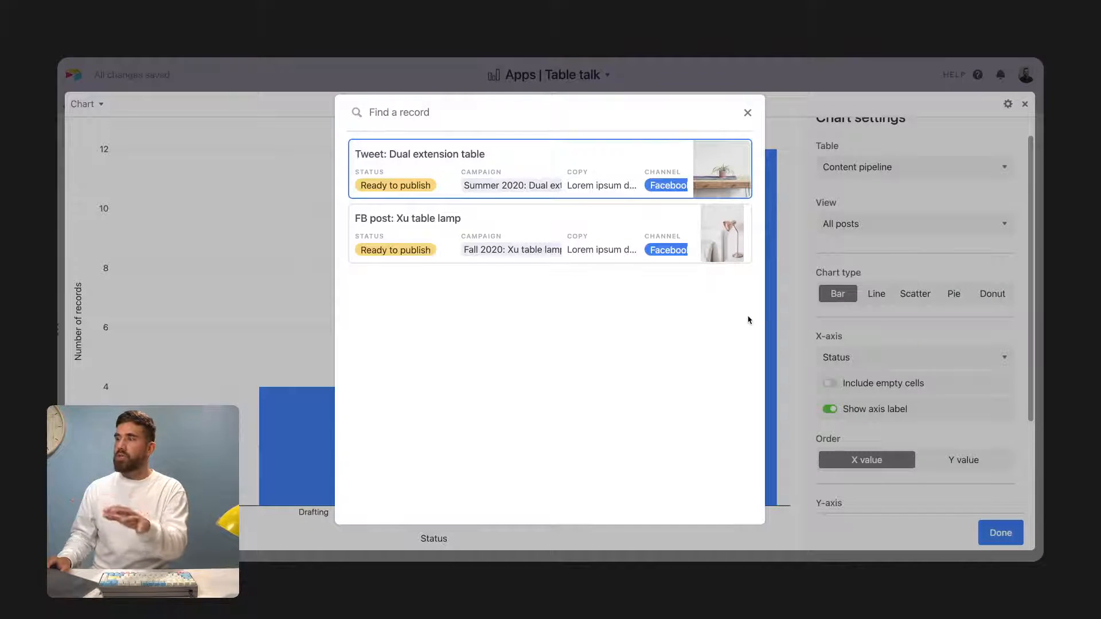
pyautogui.click(263, 265)
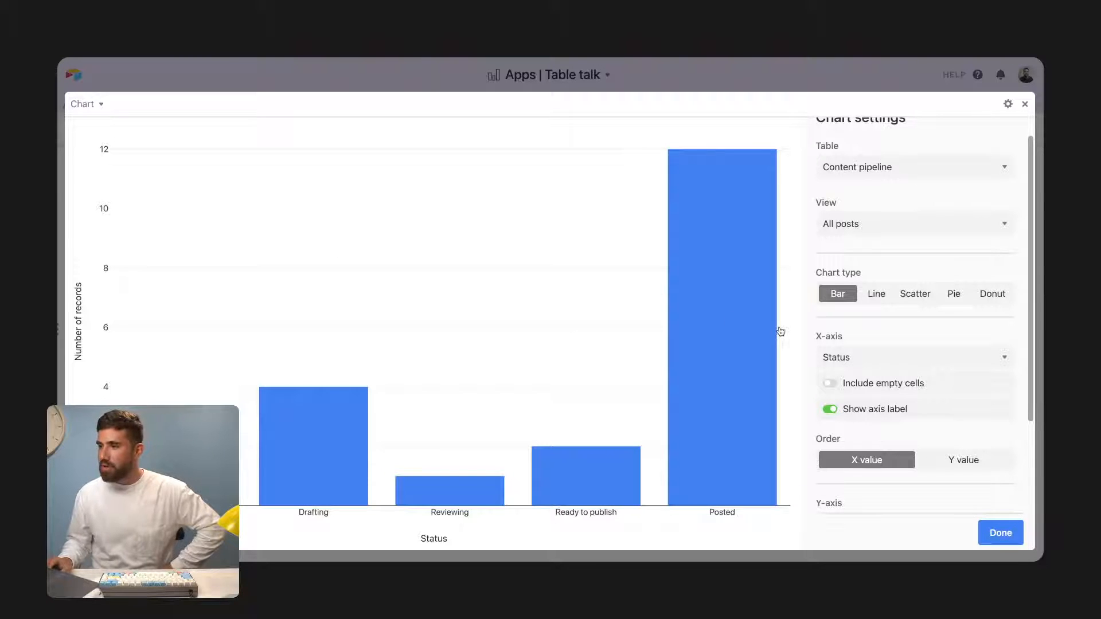
# Group the status bars by Channel, stack them, and return to the dashboard.
pyautogui.moveTo(759, 312)
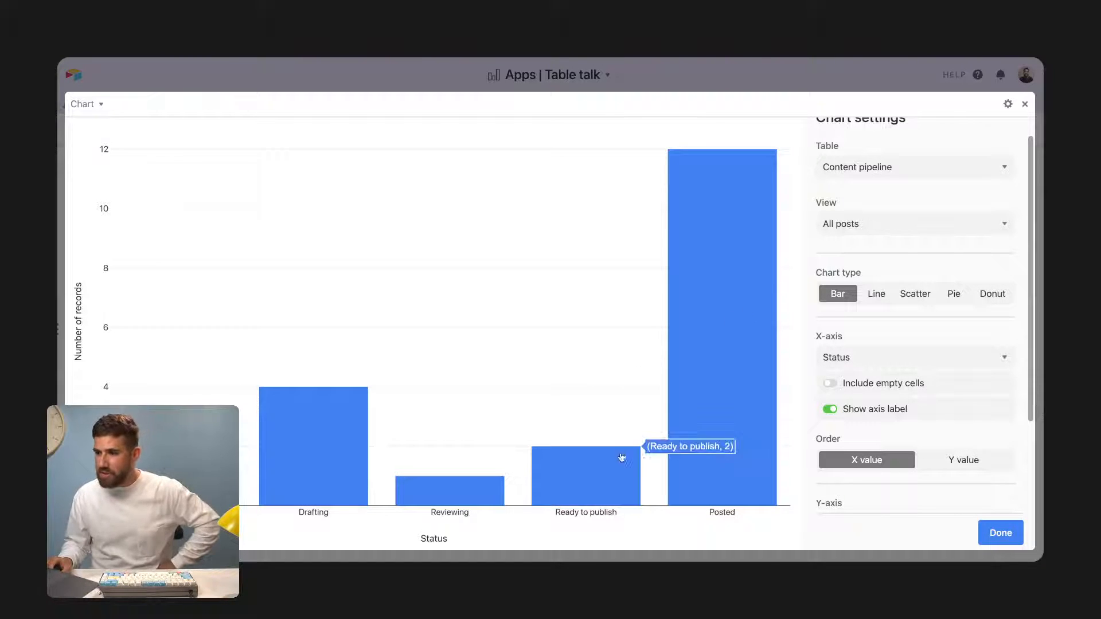
pyautogui.moveTo(600, 487)
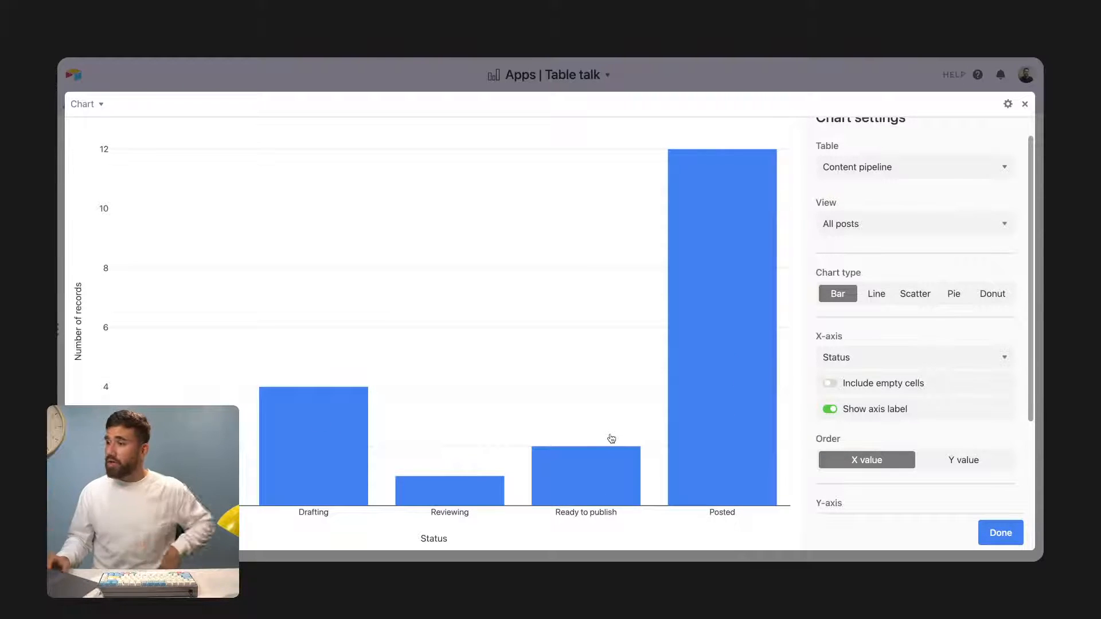
pyautogui.scroll(-3, 924, 413)
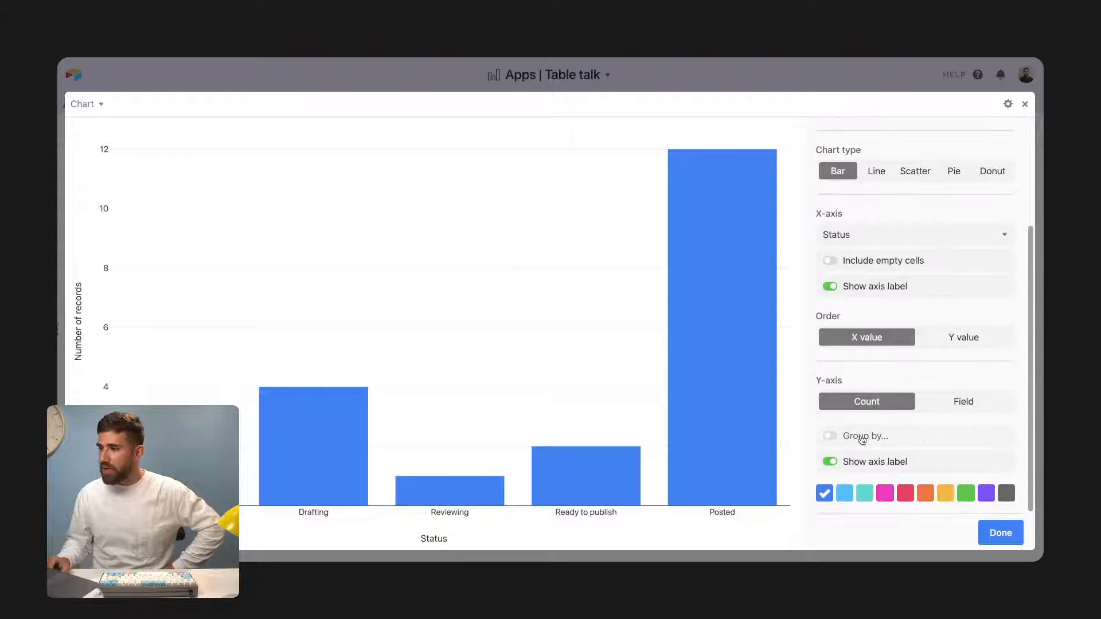
pyautogui.click(861, 439)
pyautogui.click(877, 460)
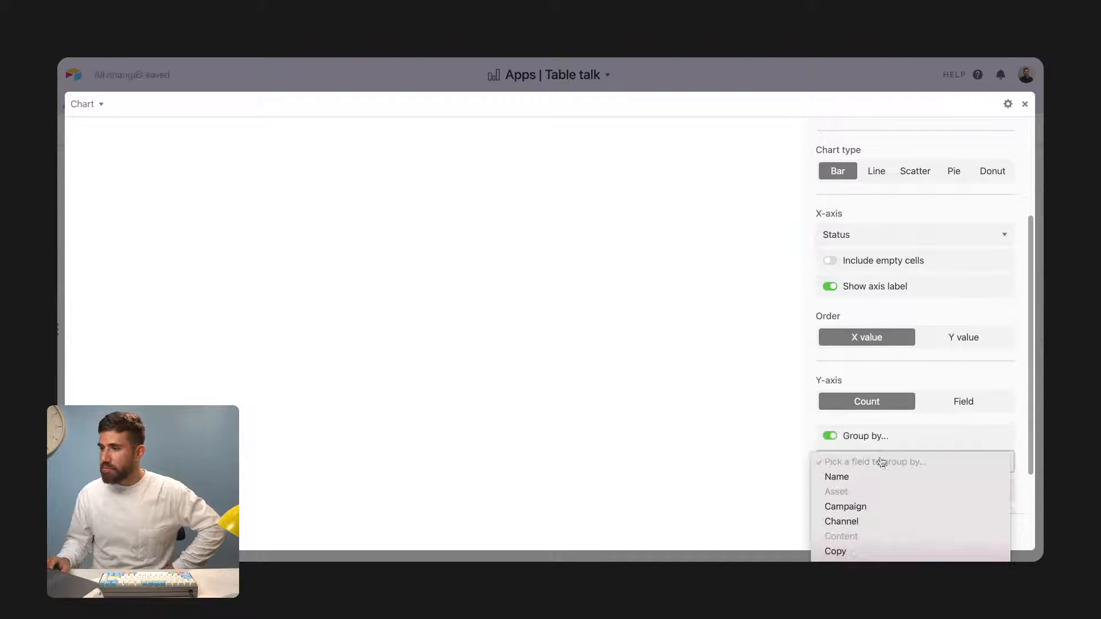
pyautogui.click(882, 520)
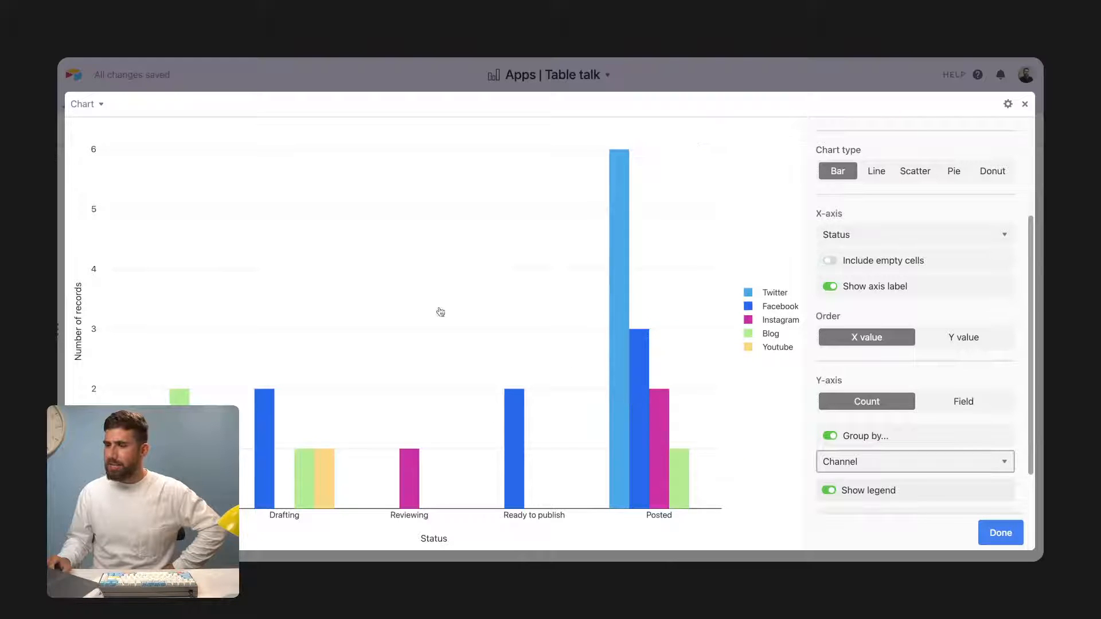
pyautogui.scroll(-2, 917, 424)
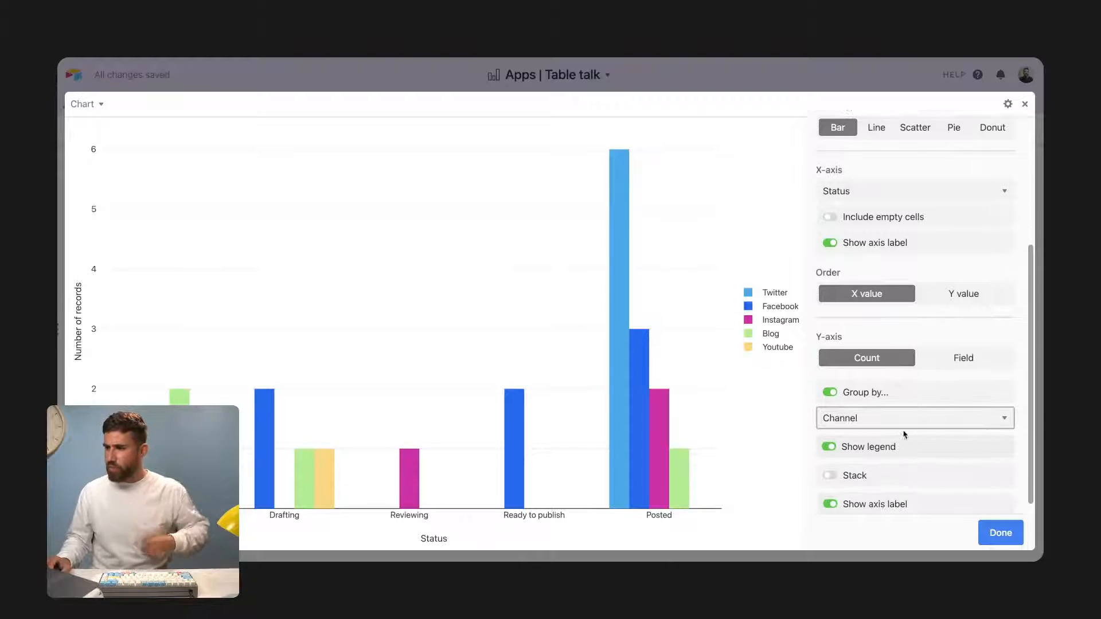
pyautogui.click(860, 469)
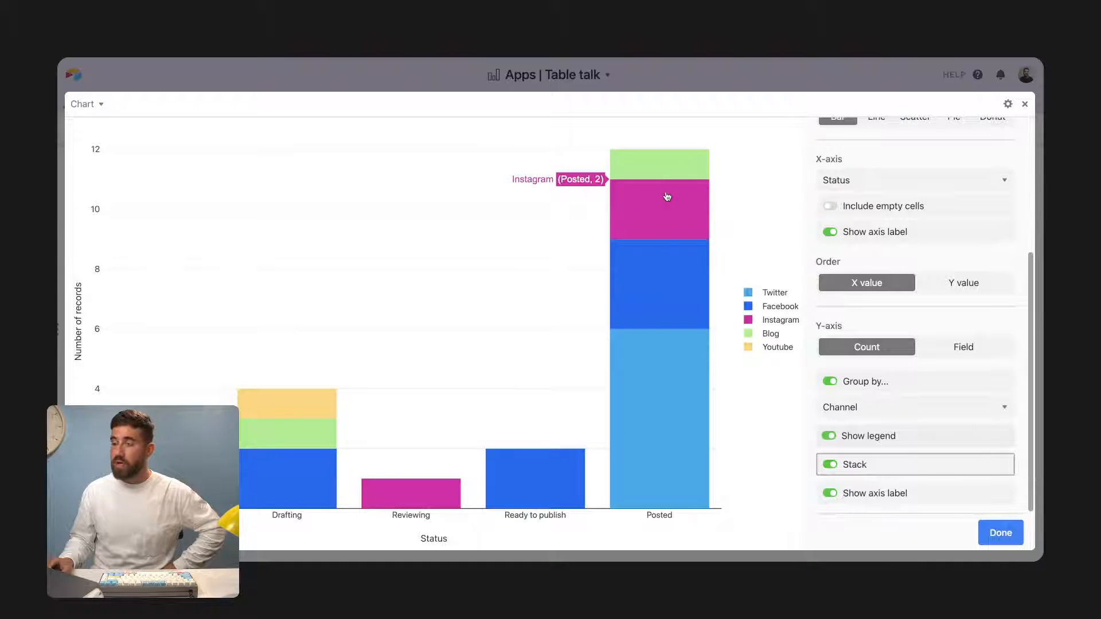
pyautogui.click(715, 78)
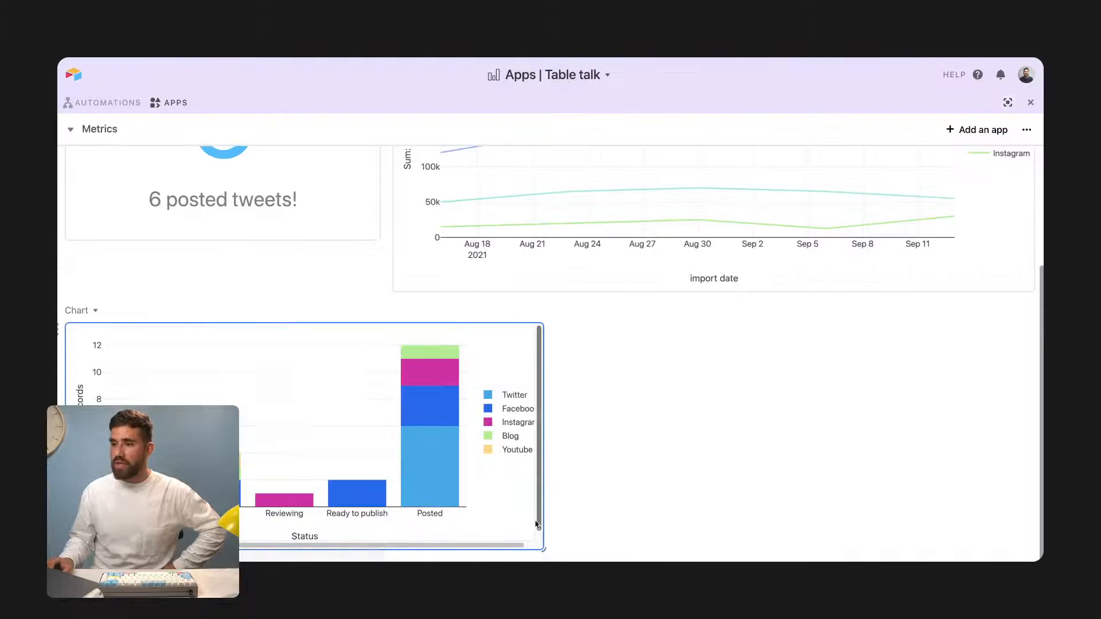
# Make the revenue line chart tile slightly shorter and the stacked status chart tile taller.
pyautogui.moveTo(542, 547)
pyautogui.mouseDown()
pyautogui.moveTo(400, 555)
pyautogui.moveTo(512, 558)
pyautogui.moveTo(541, 516)
pyautogui.moveTo(536, 491)
pyautogui.moveTo(541, 547)
pyautogui.mouseUp()
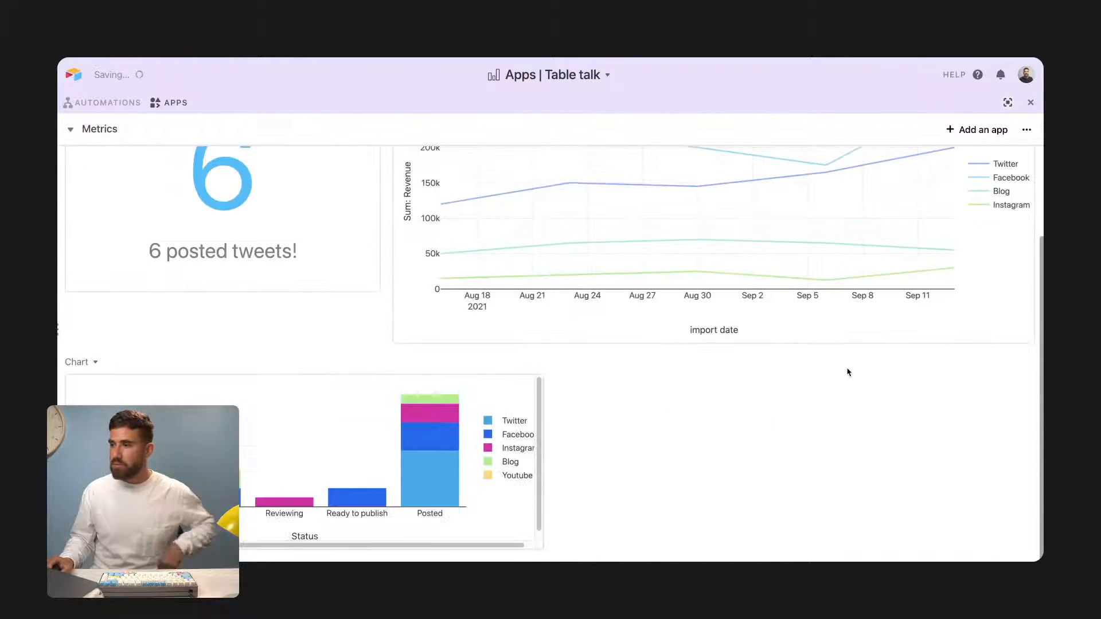
pyautogui.moveTo(1030, 343); pyautogui.dragTo(996, 321)
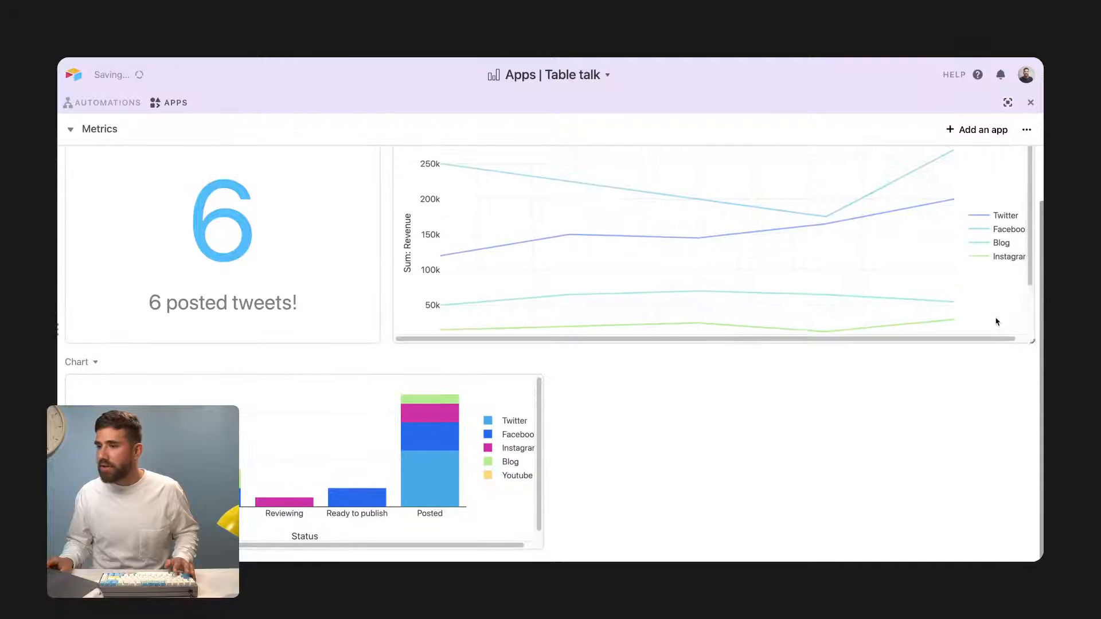
pyautogui.moveTo(541, 548)
pyautogui.mouseDown()
pyautogui.moveTo(556, 517)
pyautogui.moveTo(545, 560)
pyautogui.mouseUp()
pyautogui.scroll(-1, 622, 493)
pyautogui.scroll(-1, 622, 494)
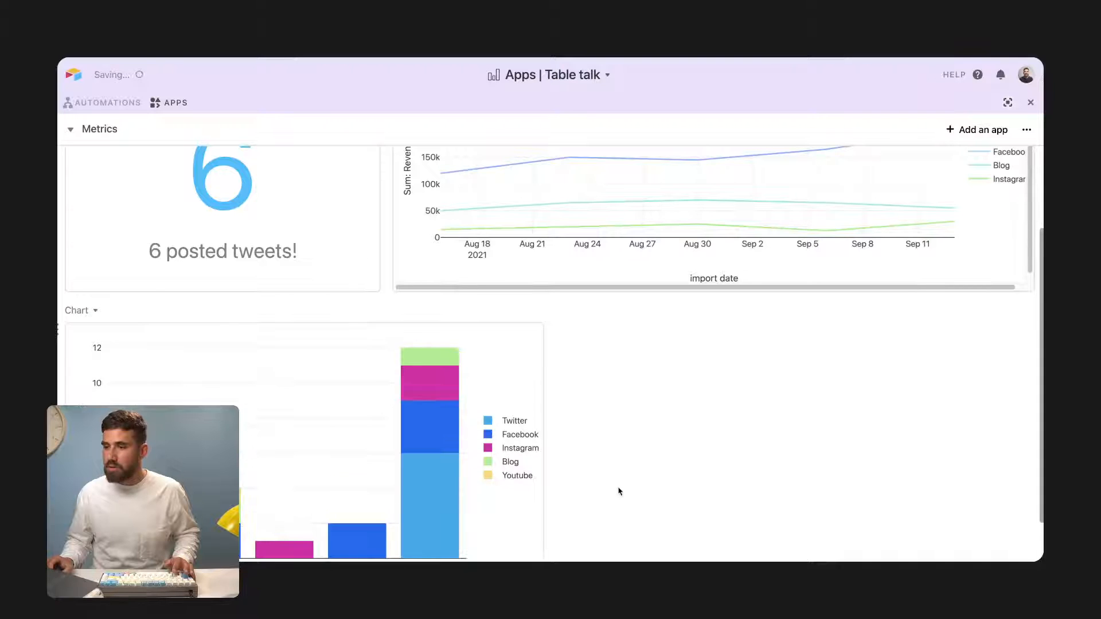
pyautogui.scroll(-1, 621, 491)
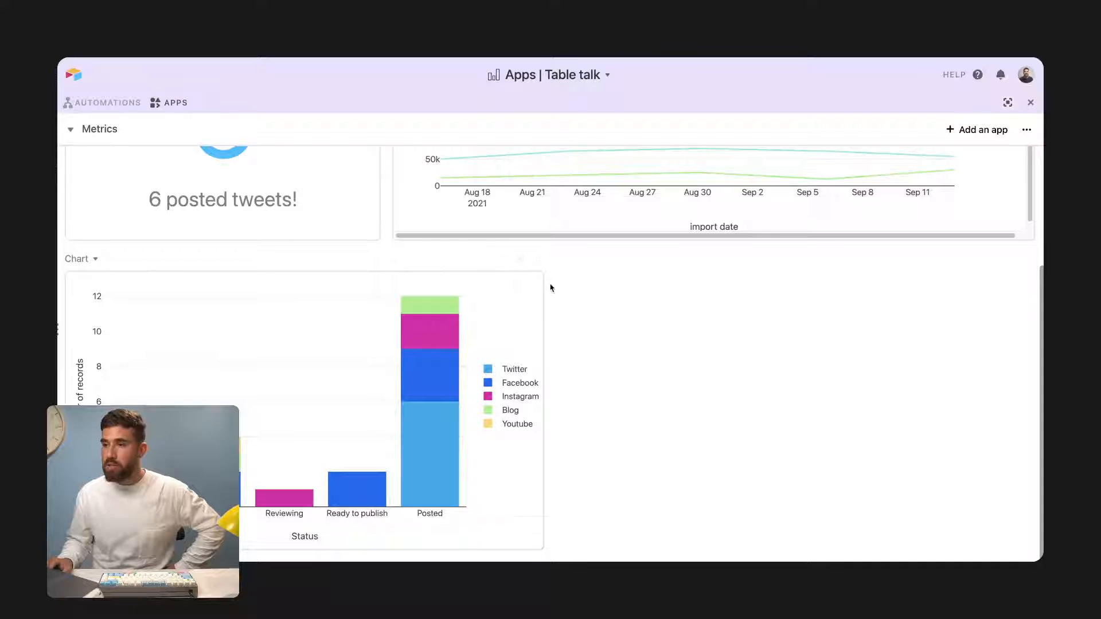
pyautogui.click(96, 262)
pyautogui.click(520, 282)
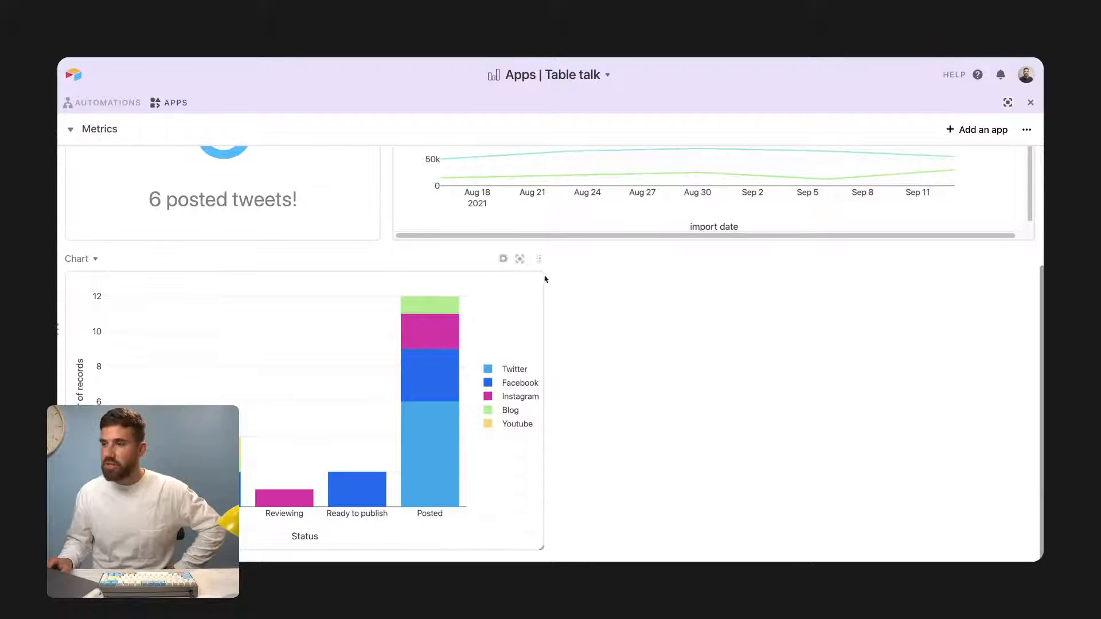
# Find "chart" in the app marketplace and add a third Chart app to the Metrics dashboard.
pyautogui.click(1000, 129)
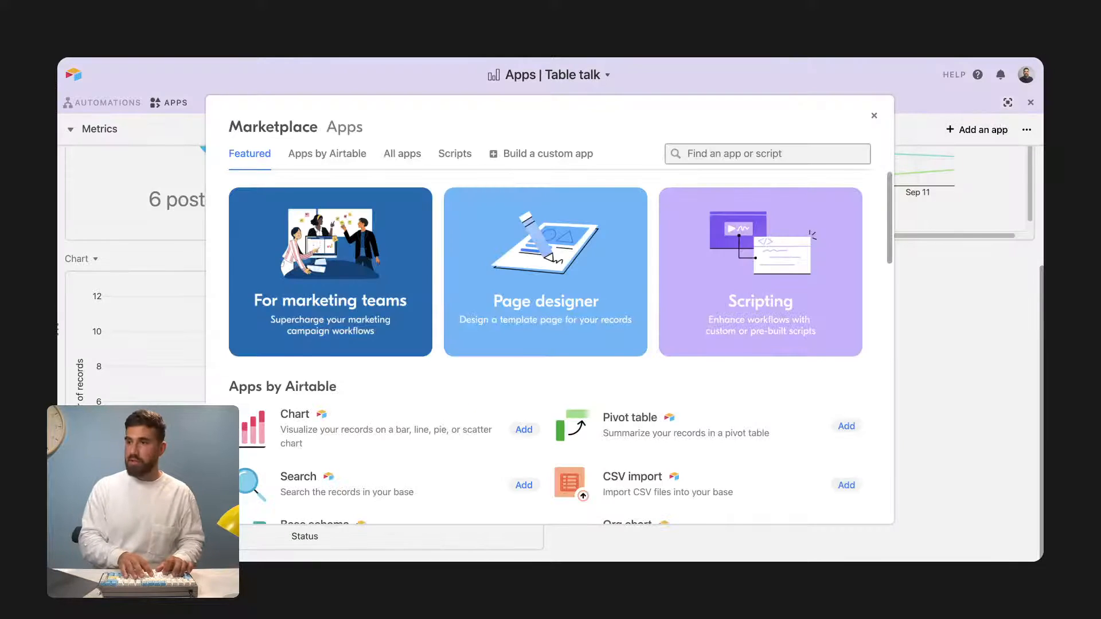
pyautogui.write('chart')
pyautogui.click(373, 231)
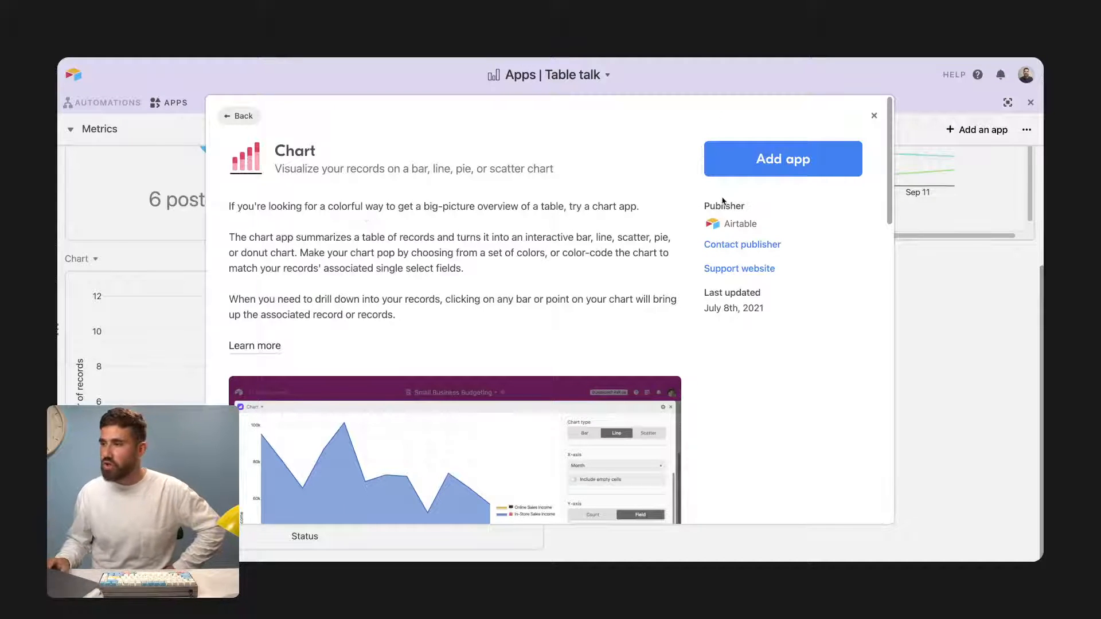
pyautogui.click(737, 171)
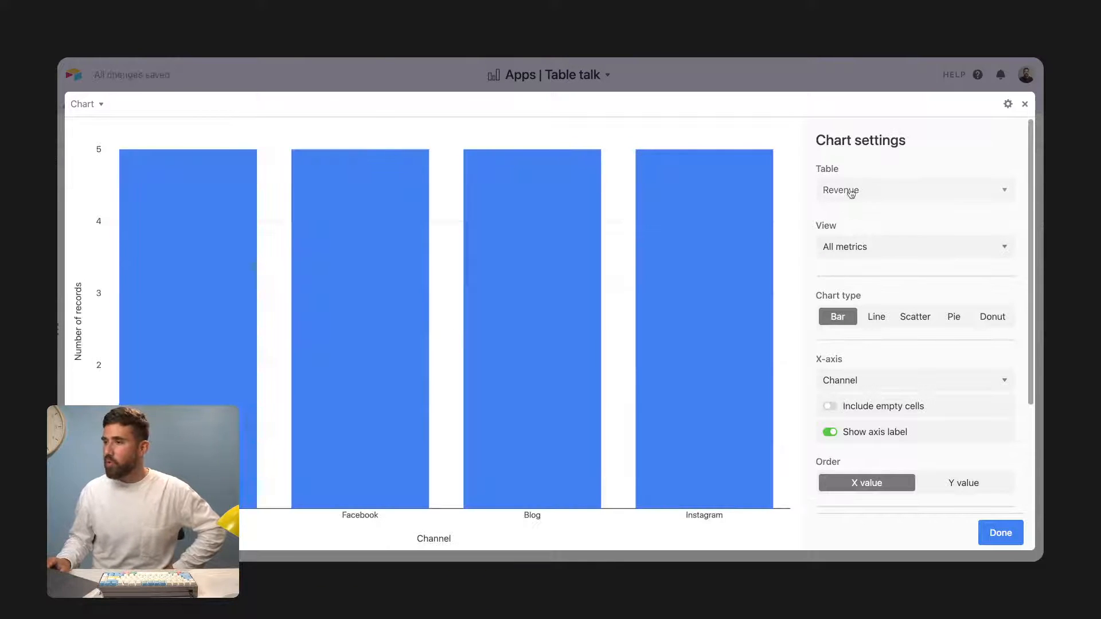
# Set the third chart's source to the All posts view of Content pipeline and its X-axis to Status.
pyautogui.click(853, 191)
pyautogui.click(868, 182)
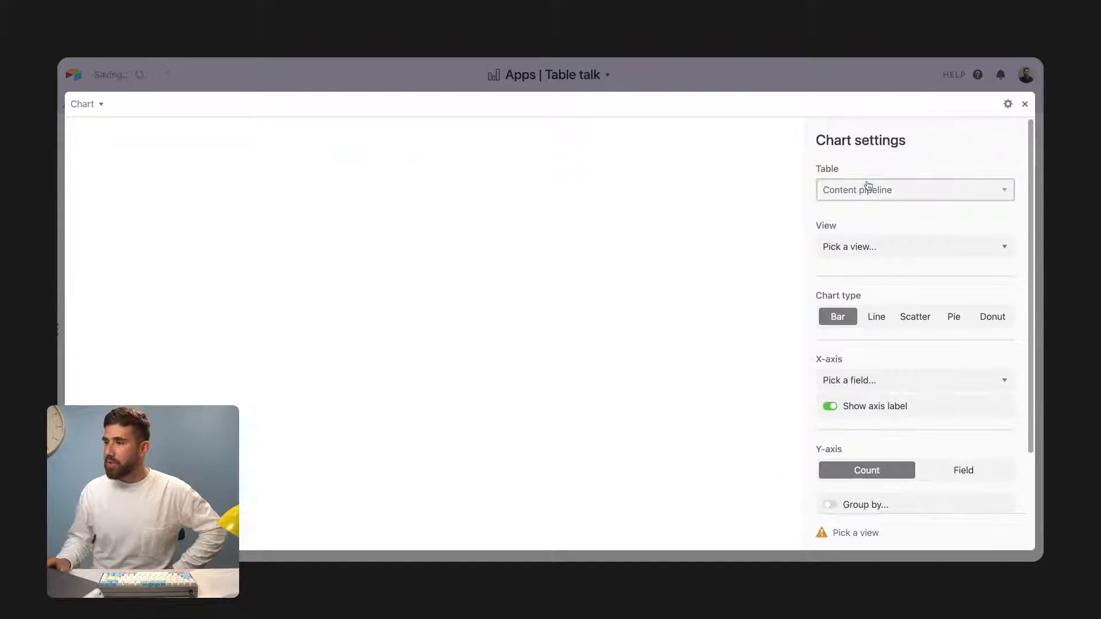
pyautogui.click(875, 247)
pyautogui.click(878, 262)
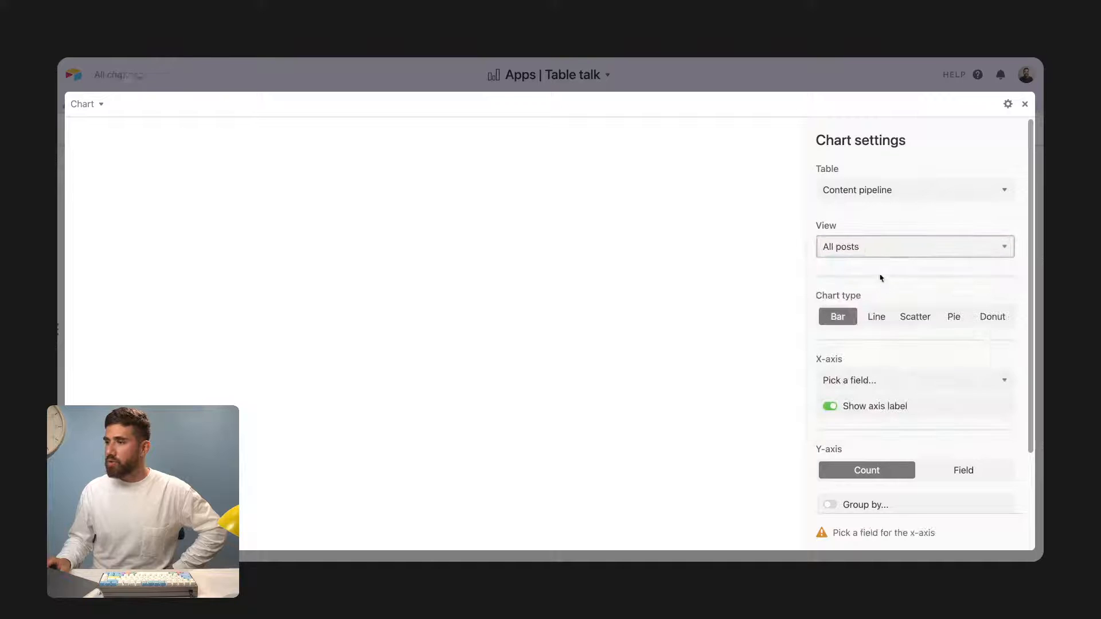
pyautogui.scroll(-1, 891, 365)
pyautogui.click(890, 366)
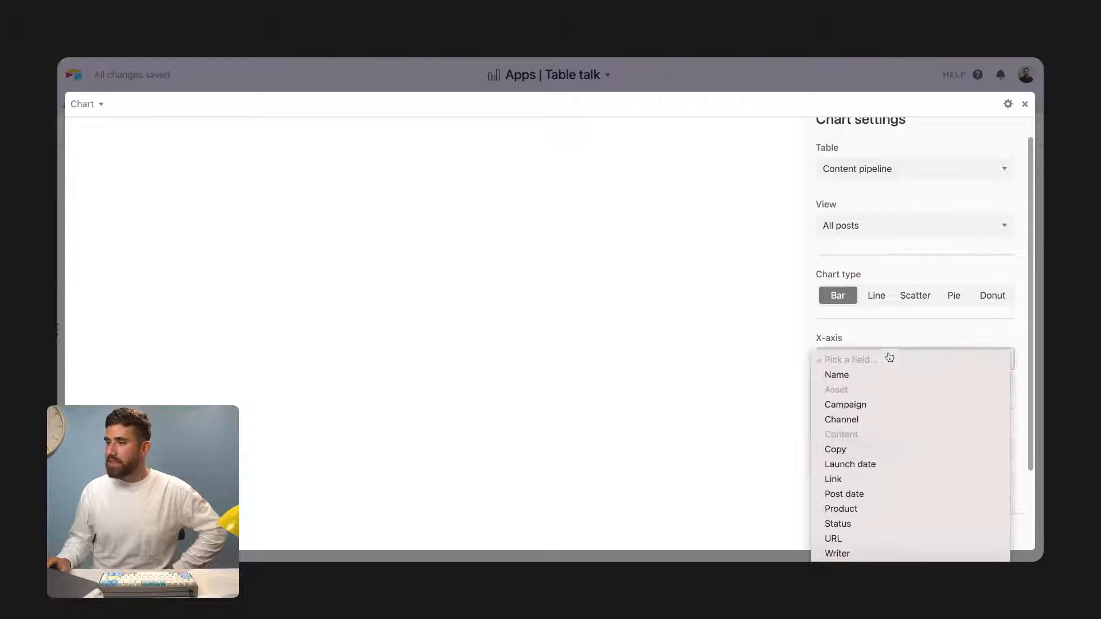
pyautogui.click(871, 524)
# Group the third chart's record counts by Writer.
pyautogui.scroll(-3, 867, 355)
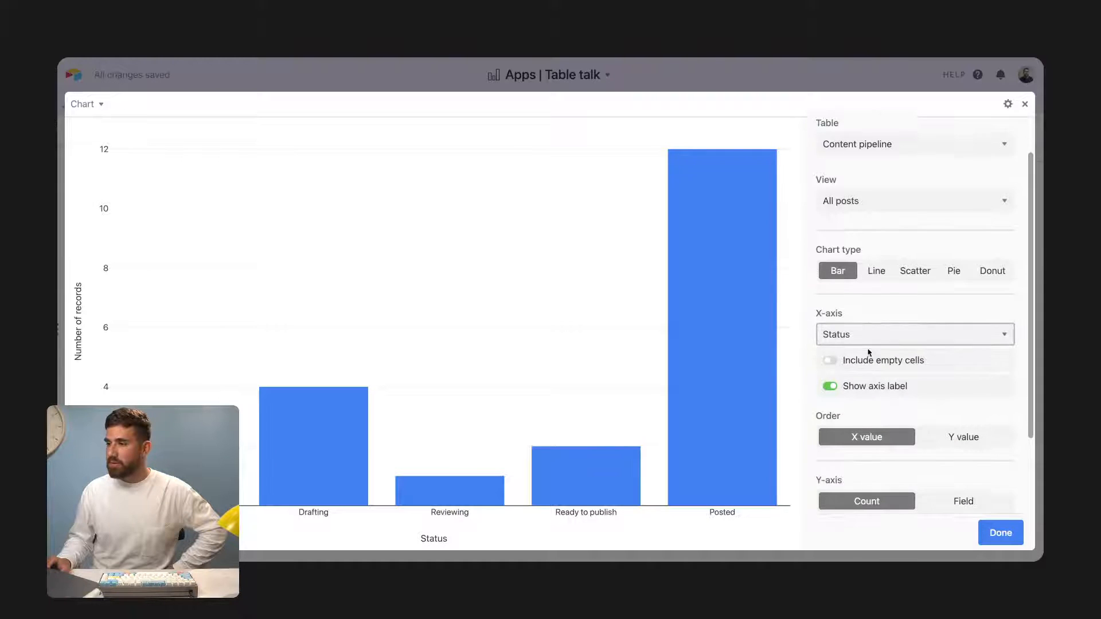
pyautogui.click(873, 438)
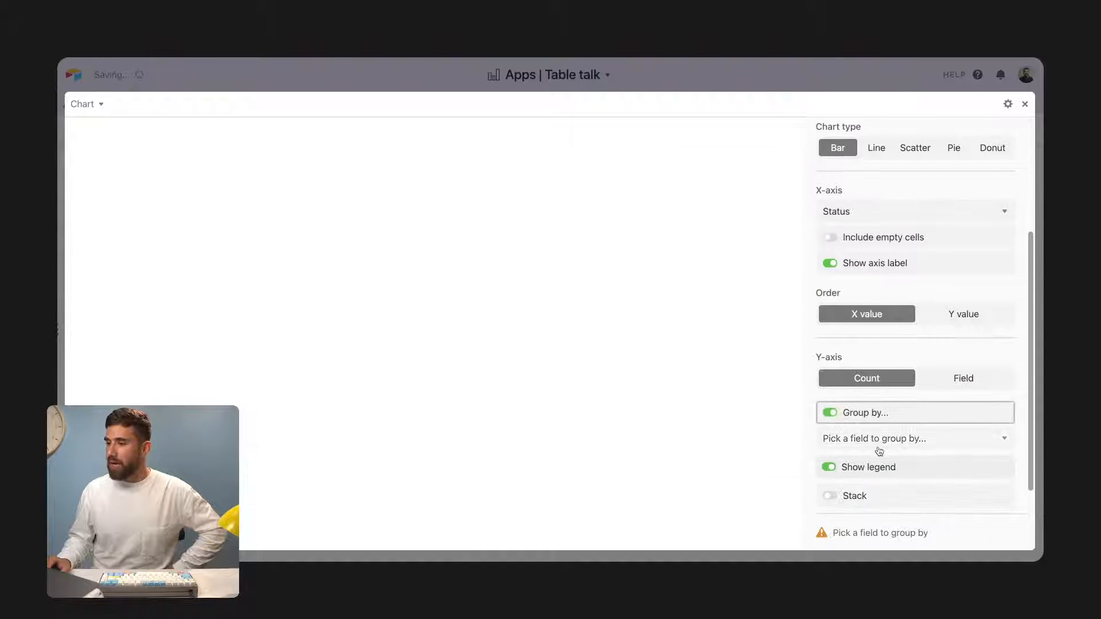
pyautogui.click(877, 446)
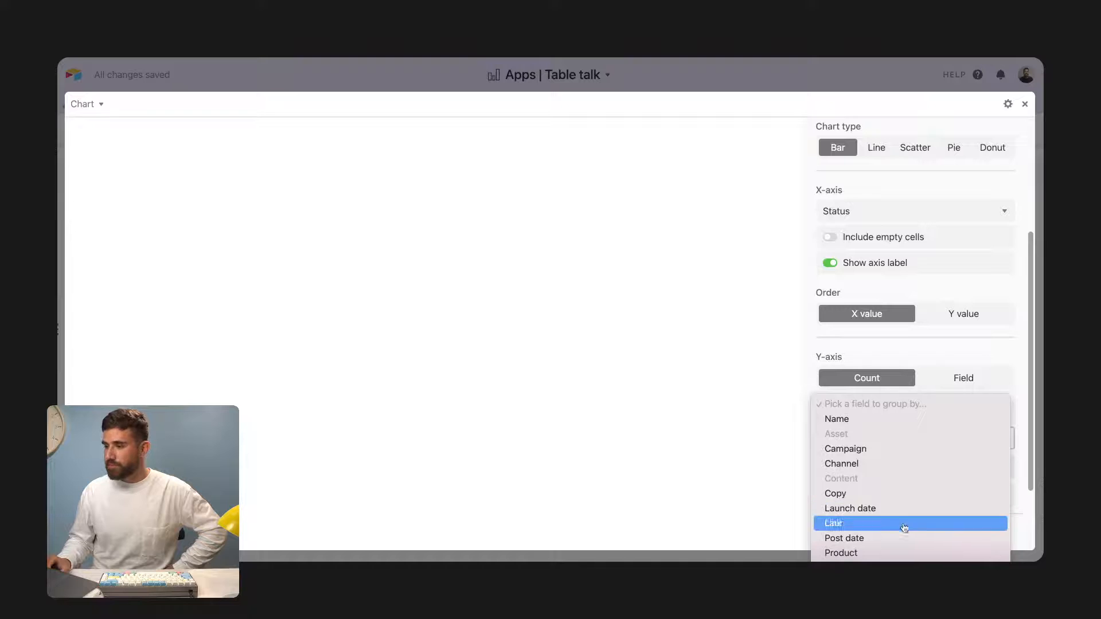
pyautogui.click(904, 592)
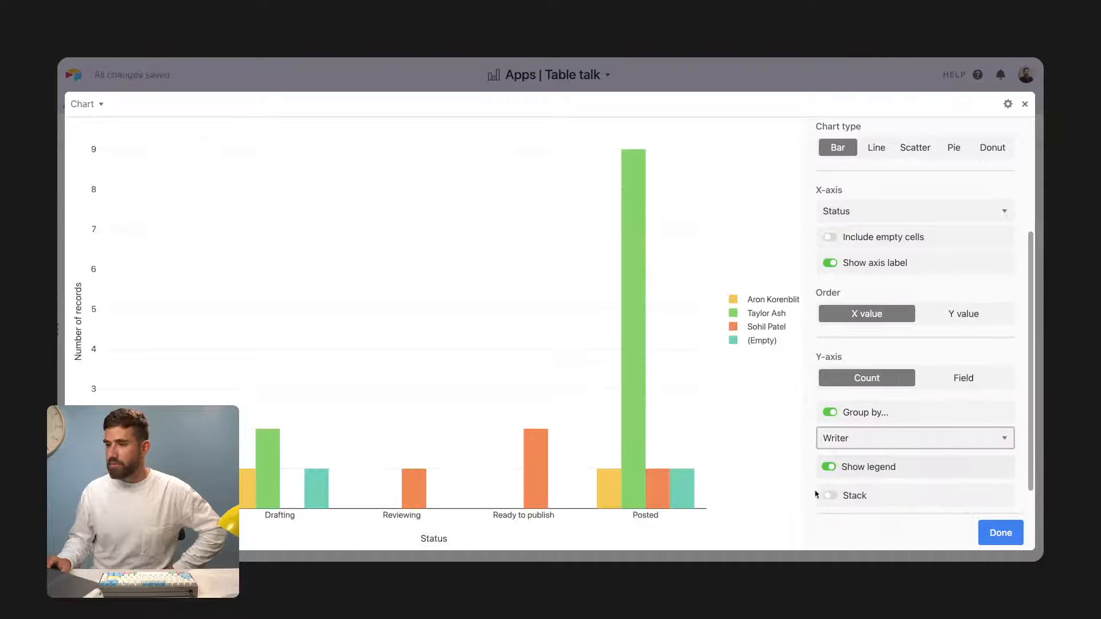
# Stack the third chart's bars and change its X-axis to Writer.
pyautogui.scroll(-1, 889, 450)
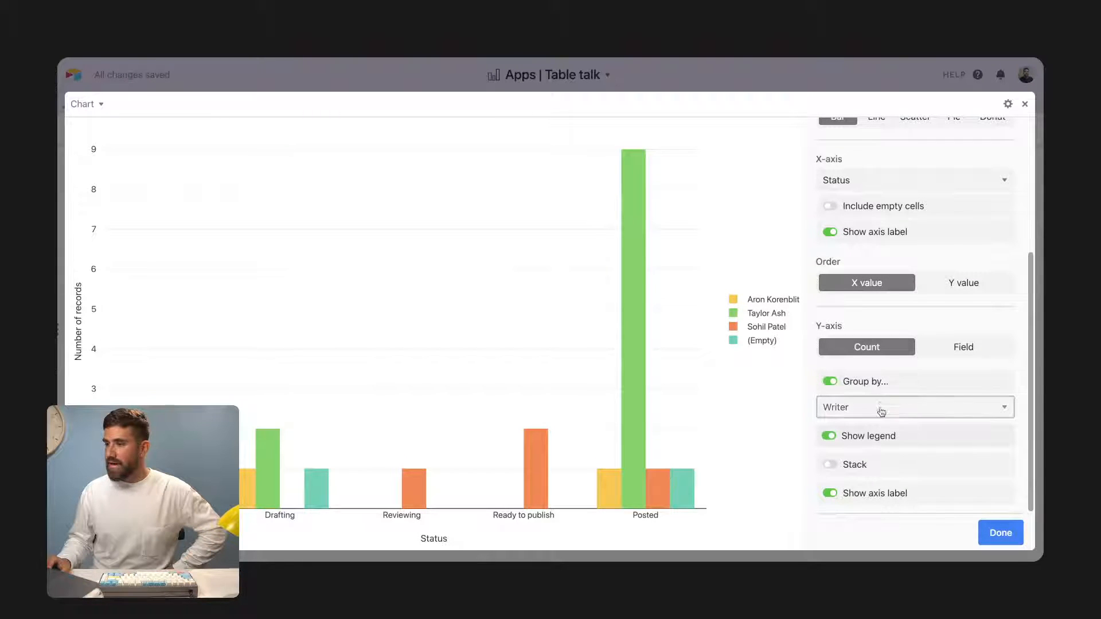
pyautogui.click(872, 463)
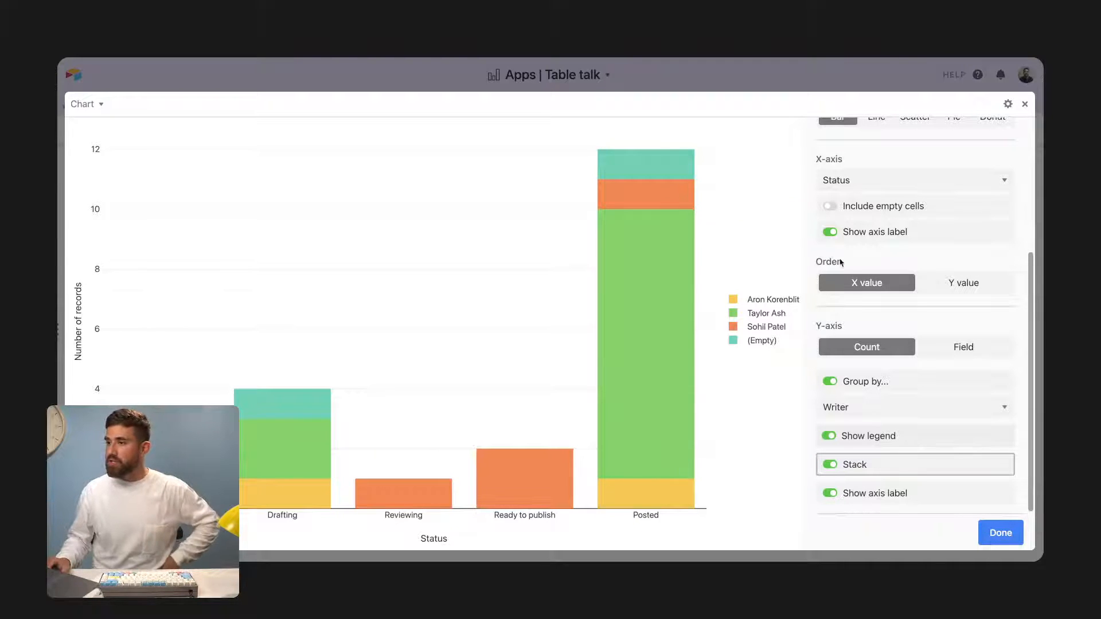
pyautogui.scroll(1, 864, 321)
pyautogui.click(858, 211)
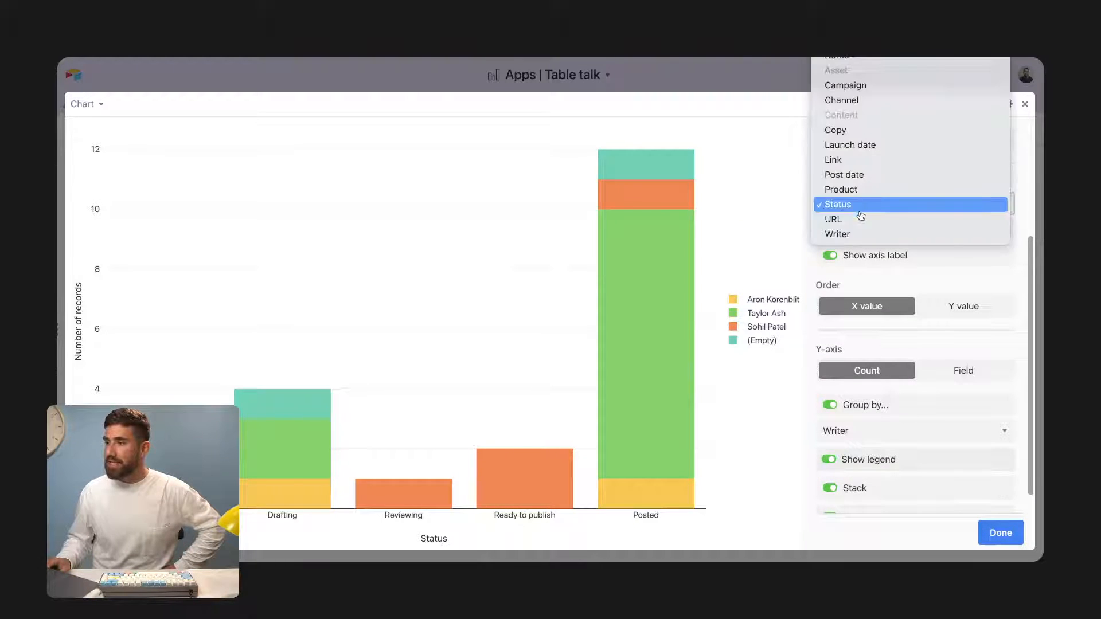
pyautogui.click(864, 234)
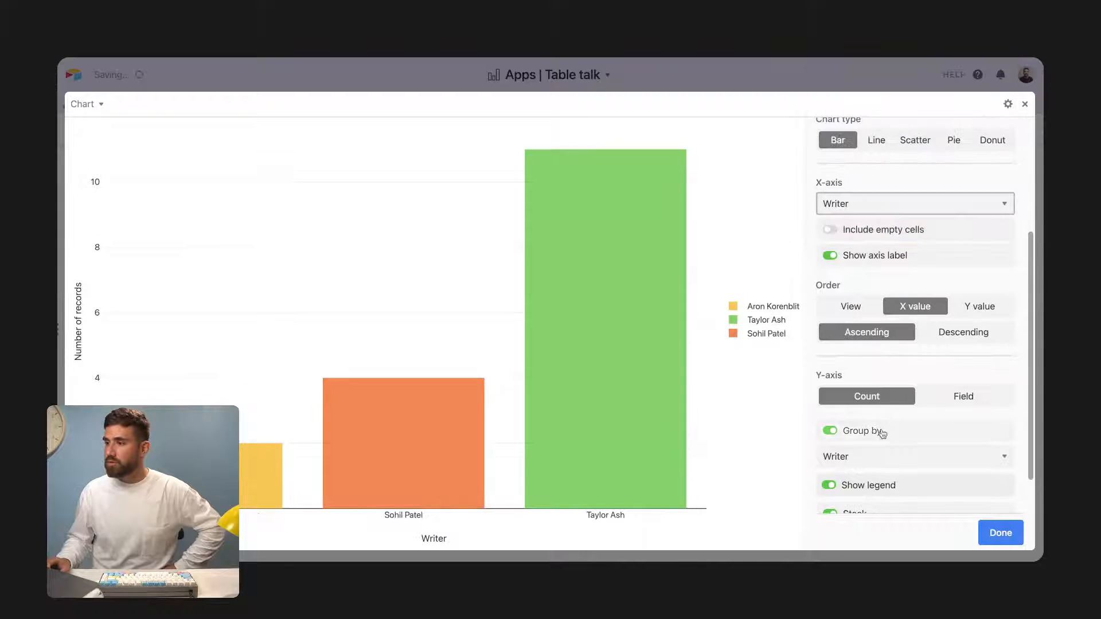
# Change the writer chart's record grouping to Status.
pyautogui.scroll(-1, 863, 436)
pyautogui.click(862, 437)
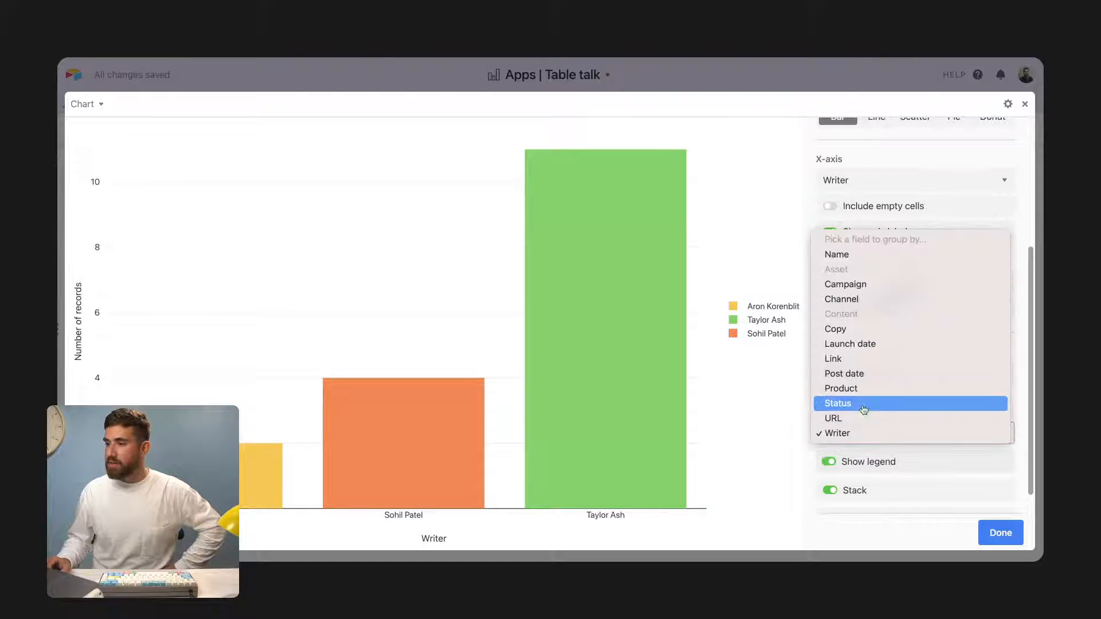
pyautogui.click(862, 403)
# Inspect each writer's status segments in the chart and view the record behind the first writer's Drafting segment.
pyautogui.moveTo(617, 442)
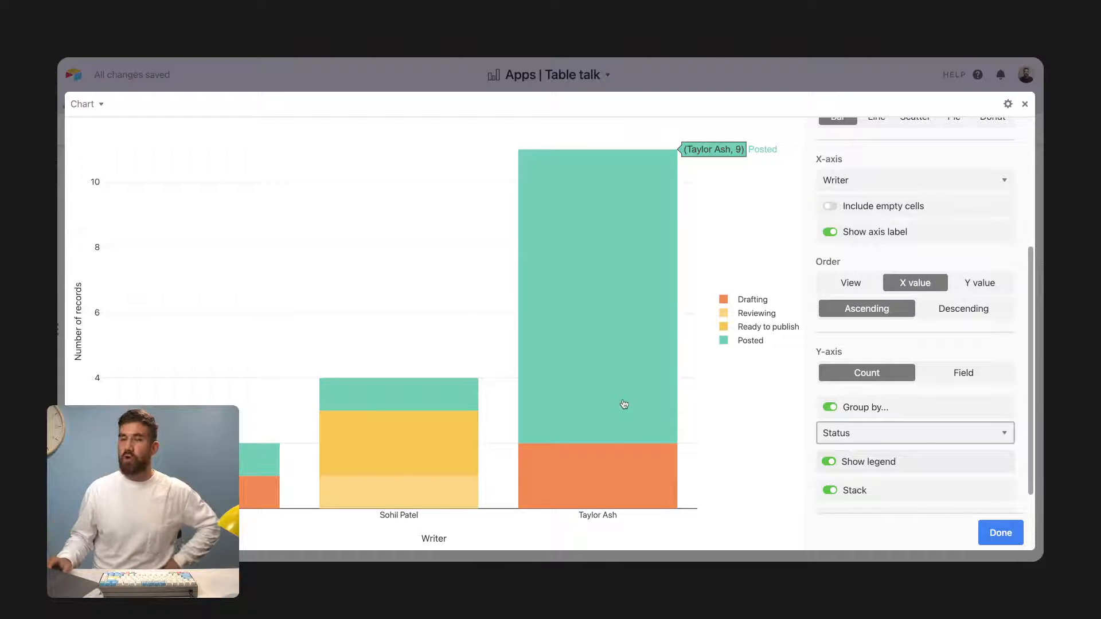
pyautogui.moveTo(633, 489)
pyautogui.moveTo(419, 451)
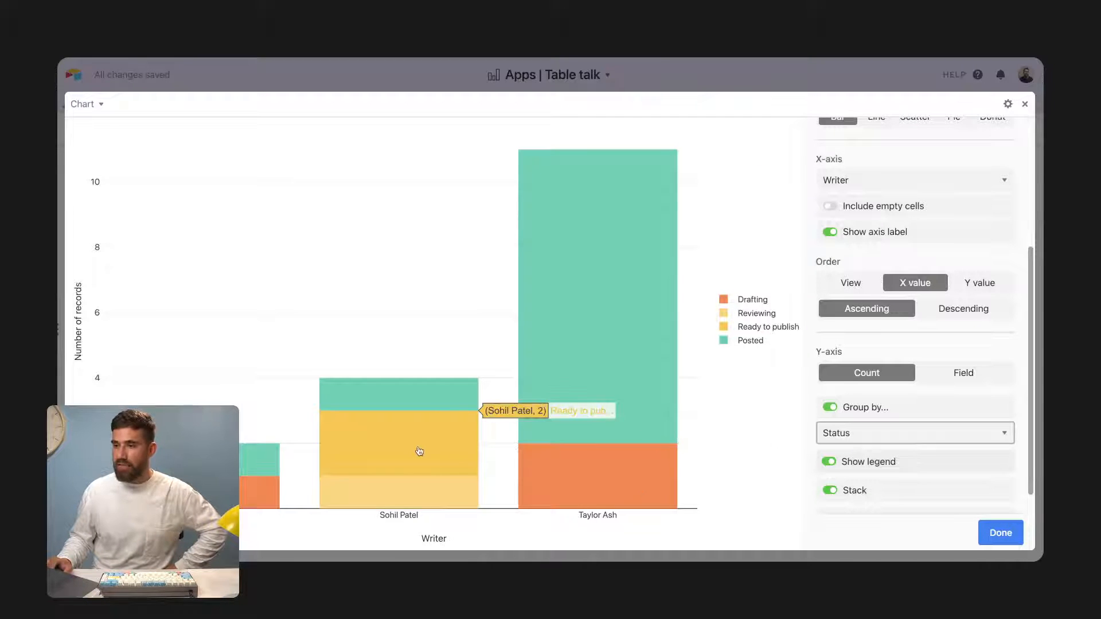
pyautogui.moveTo(433, 487)
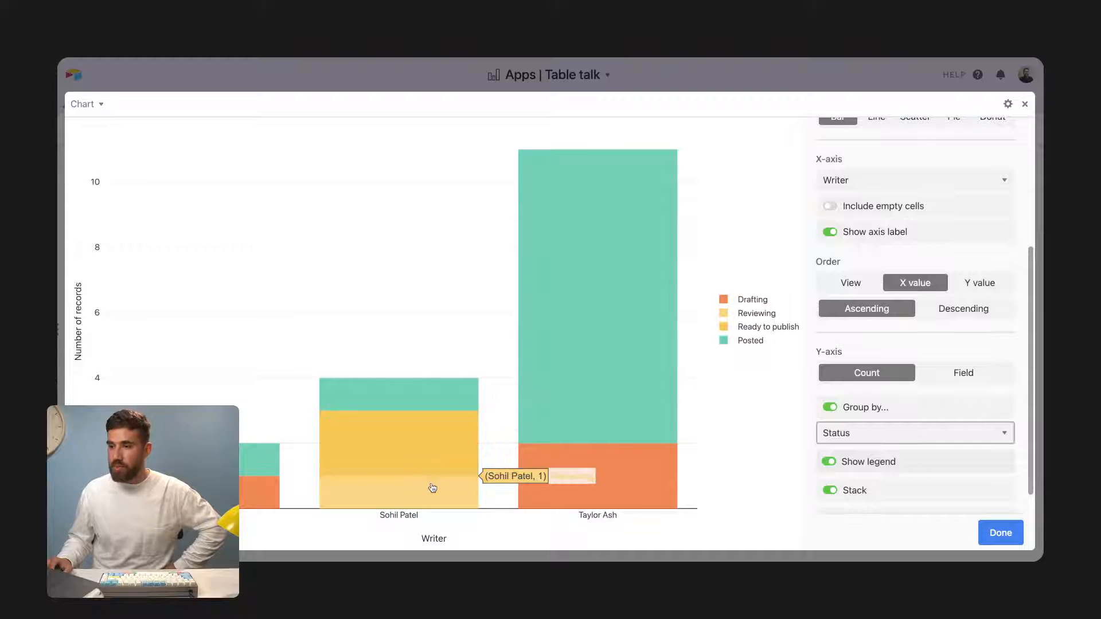
pyautogui.moveTo(429, 391)
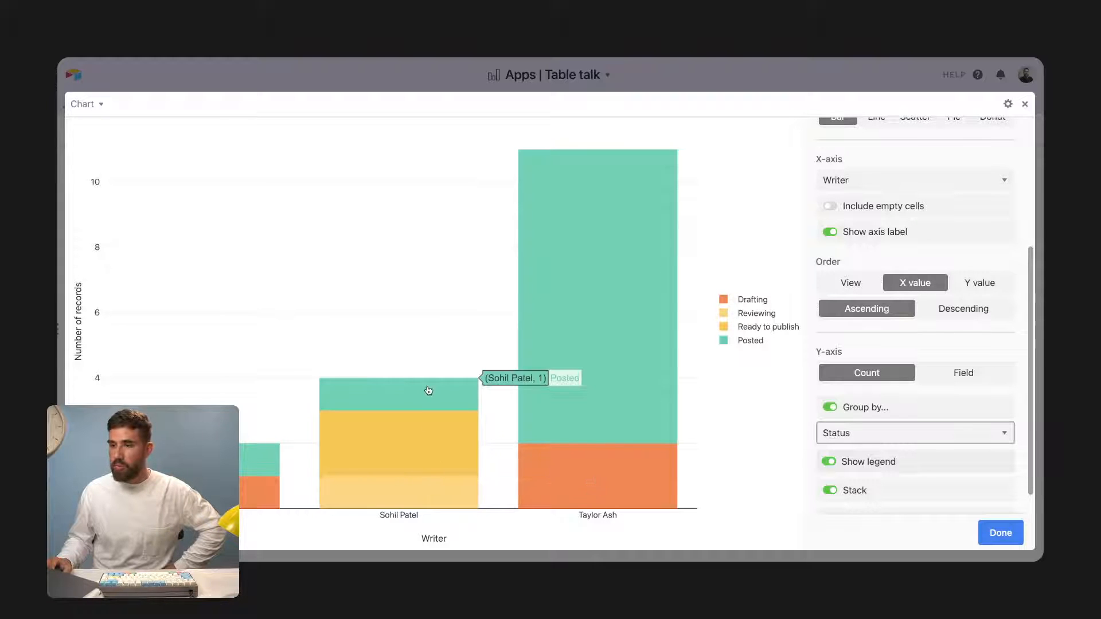
pyautogui.click(242, 500)
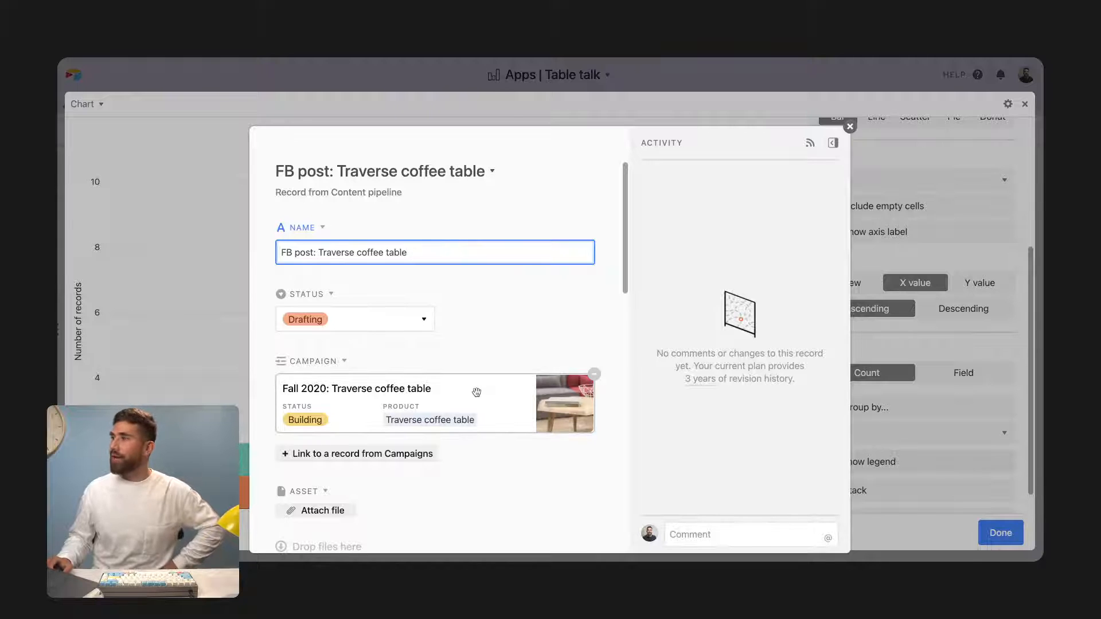
pyautogui.click(210, 235)
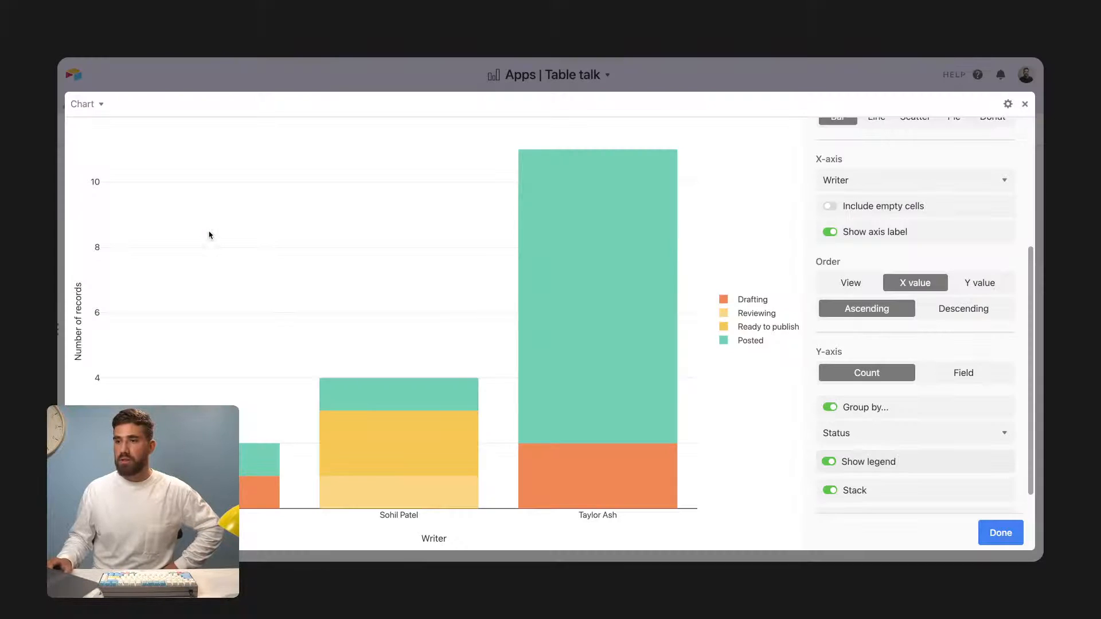
# Leave the writer chart's settings and make its tile as tall as the neighbouring status chart tile.
pyautogui.click(1023, 105)
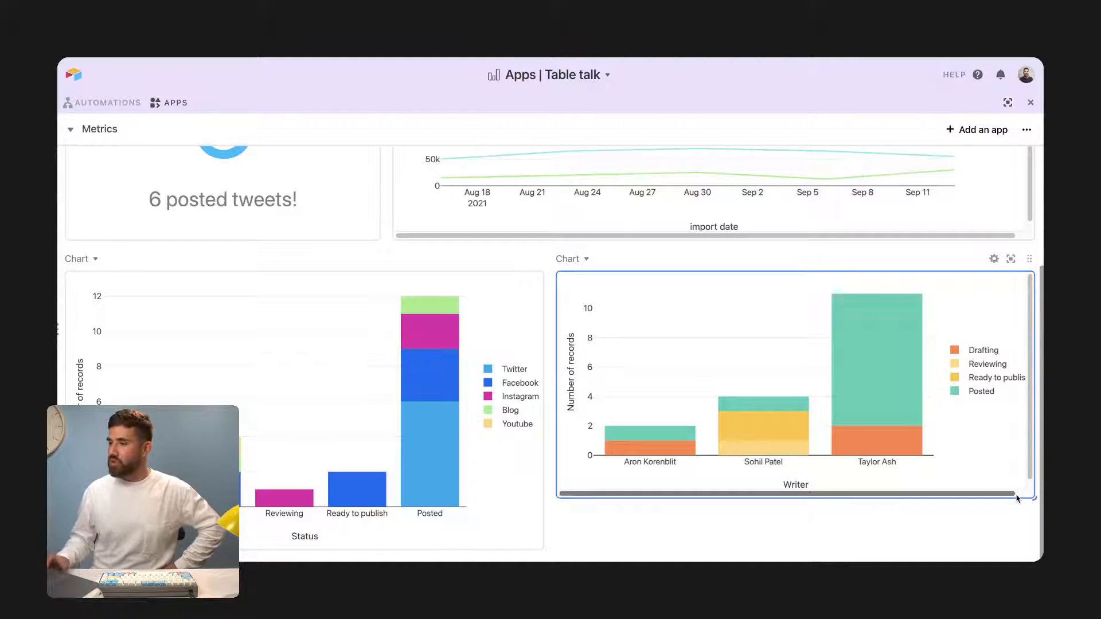
pyautogui.moveTo(1026, 500); pyautogui.dragTo(1030, 549)
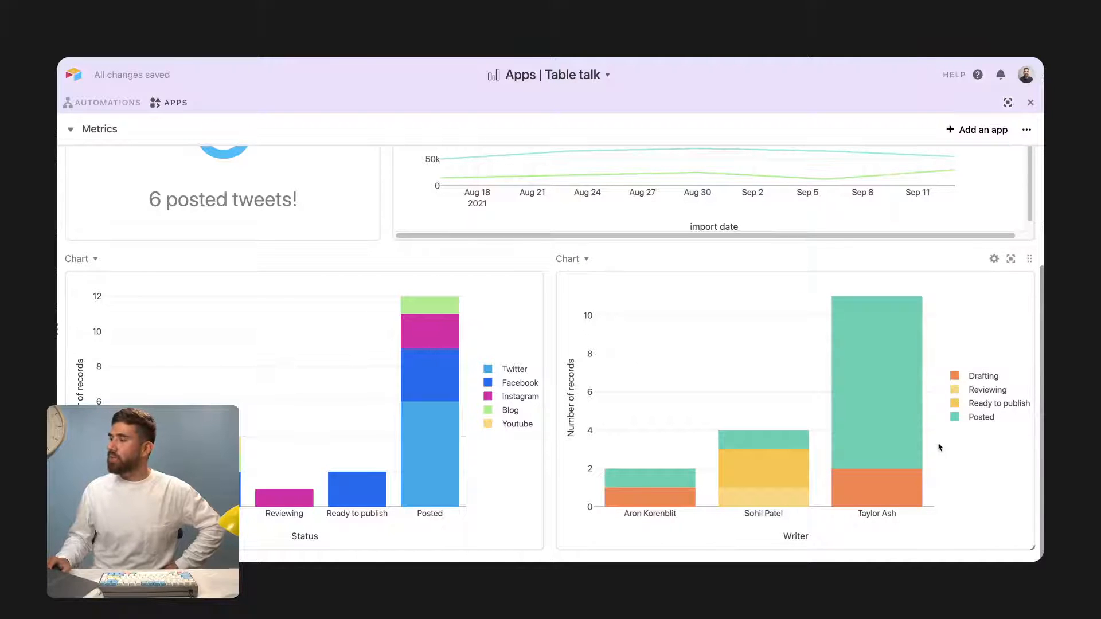
pyautogui.moveTo(918, 451)
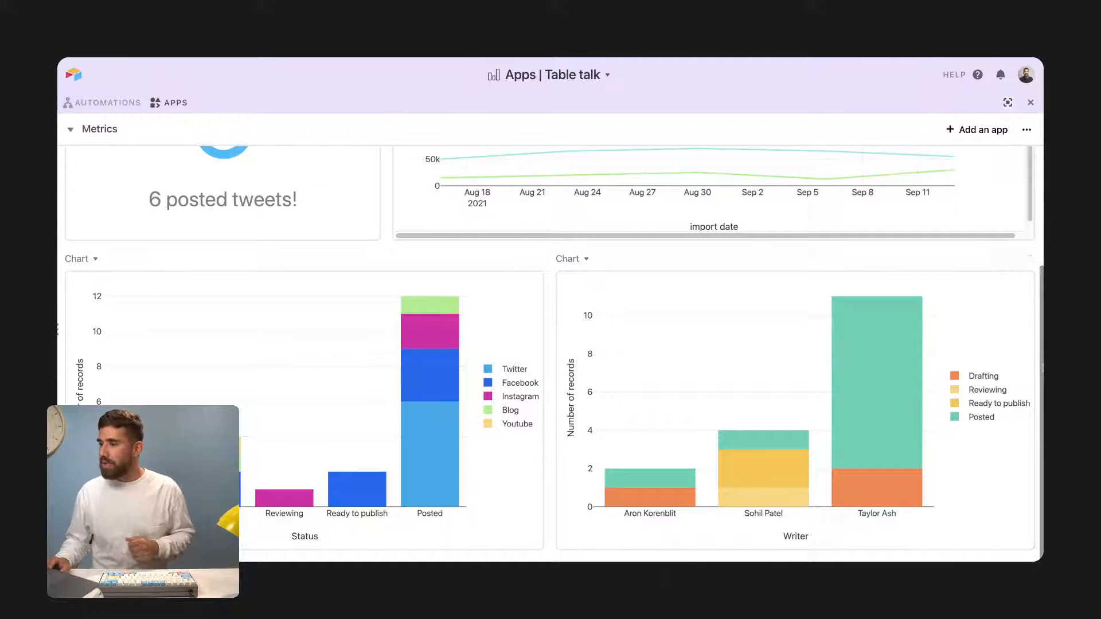
# Find "pivot" in the app marketplace and add the Pivot table app to the Metrics dashboard.
pyautogui.click(968, 131)
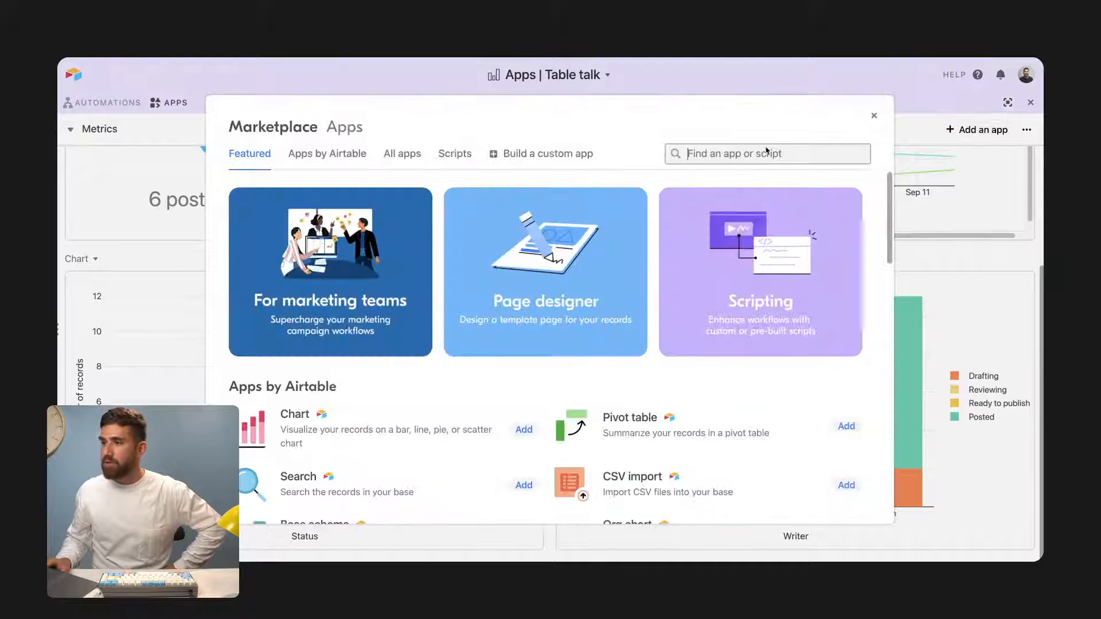
pyautogui.write('pivot')
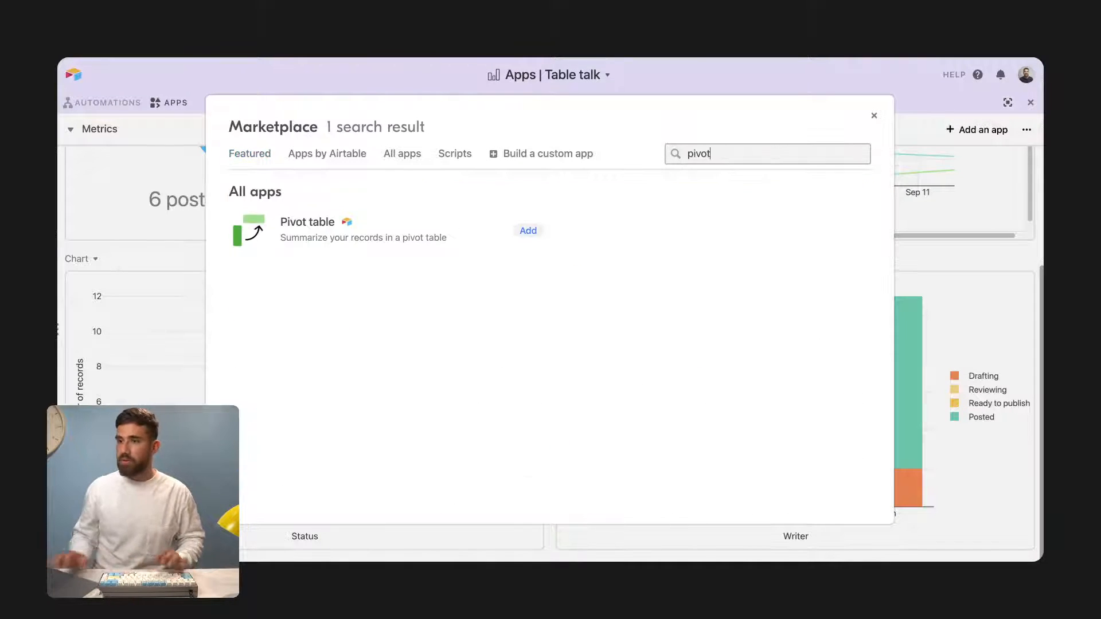
pyautogui.click(410, 222)
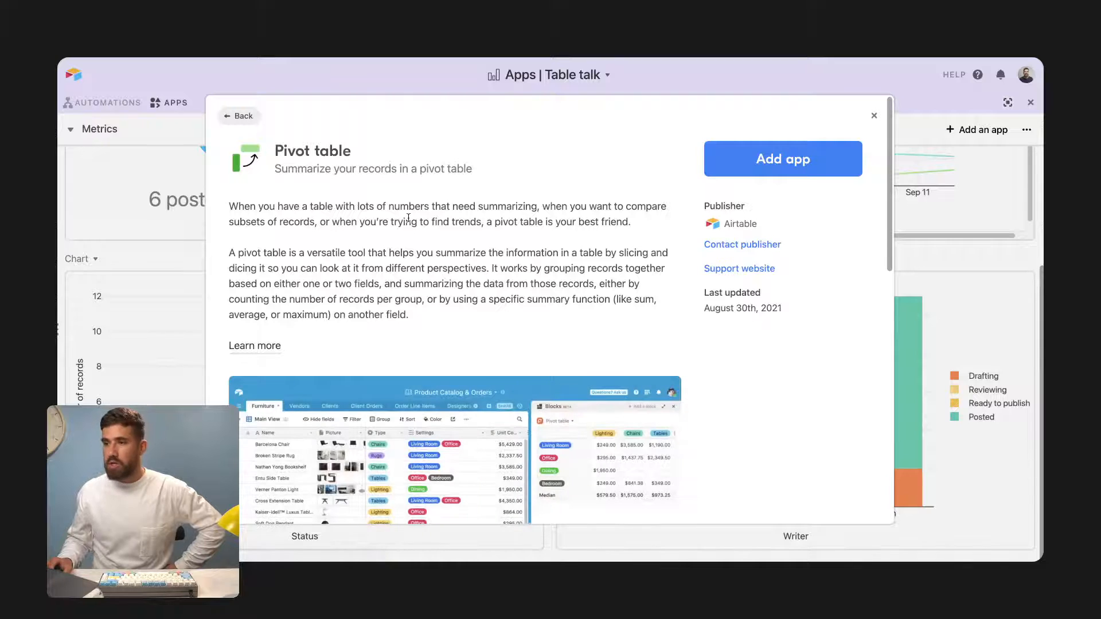
pyautogui.click(779, 167)
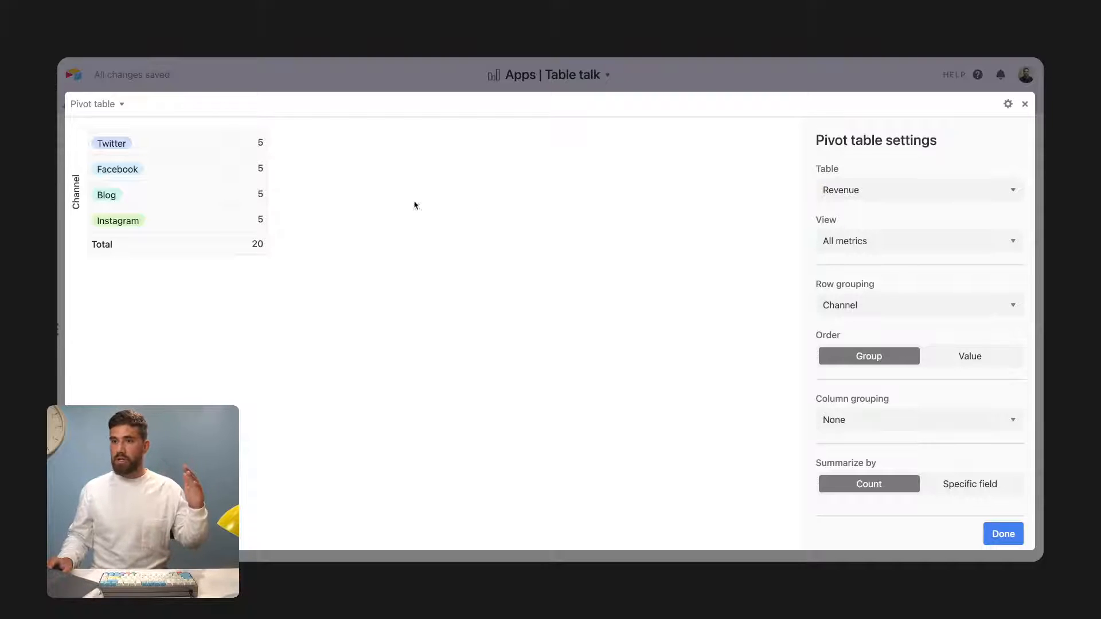
# Set the pivot table's source to the All posts view of Content pipeline.
pyautogui.click(836, 191)
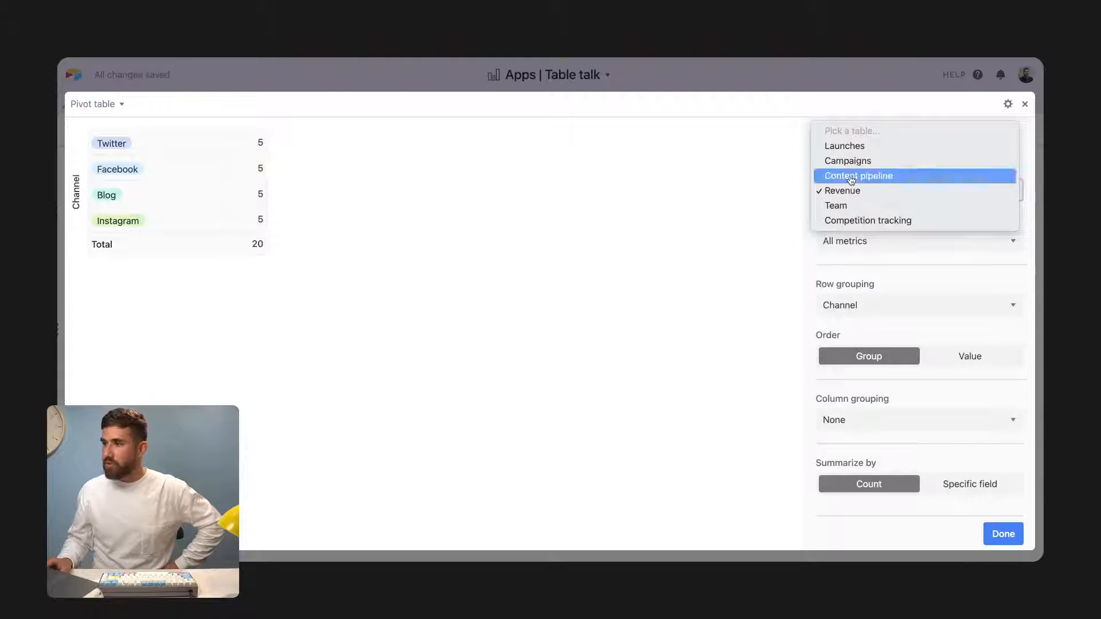
pyautogui.click(849, 178)
pyautogui.click(889, 246)
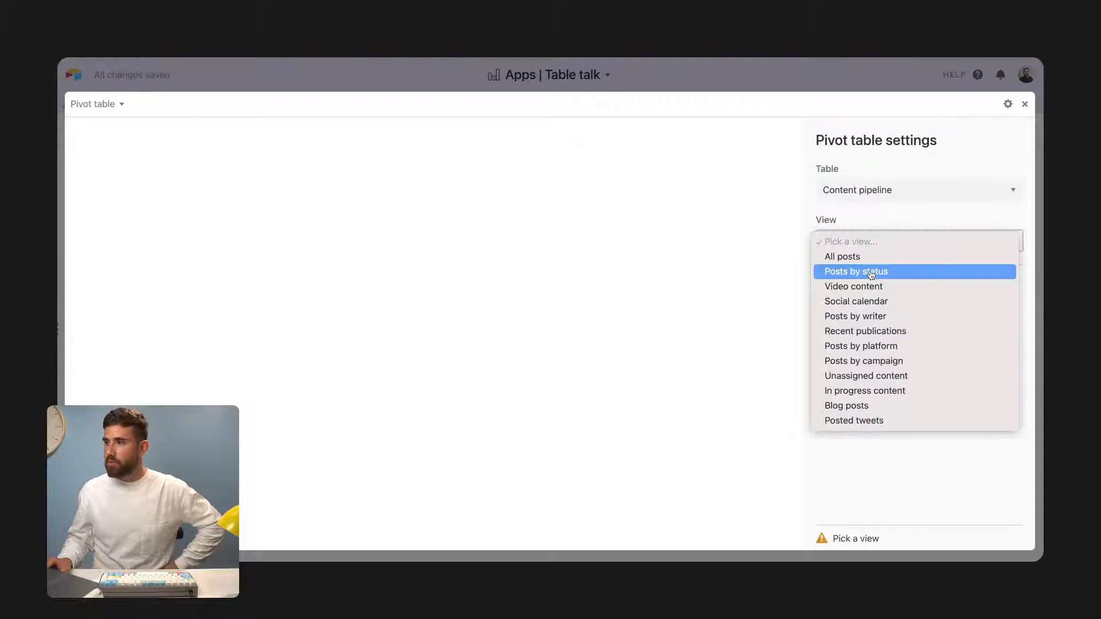
pyautogui.click(870, 258)
# Group the pivot table's rows by Campaign and its columns by Channel.
pyautogui.click(870, 316)
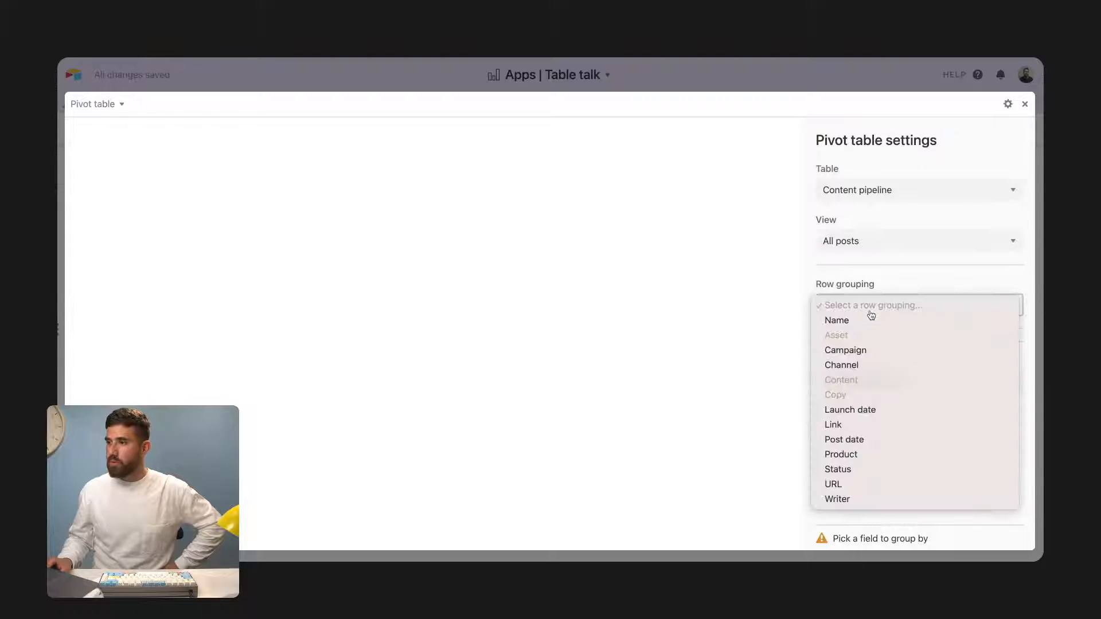
pyautogui.click(869, 351)
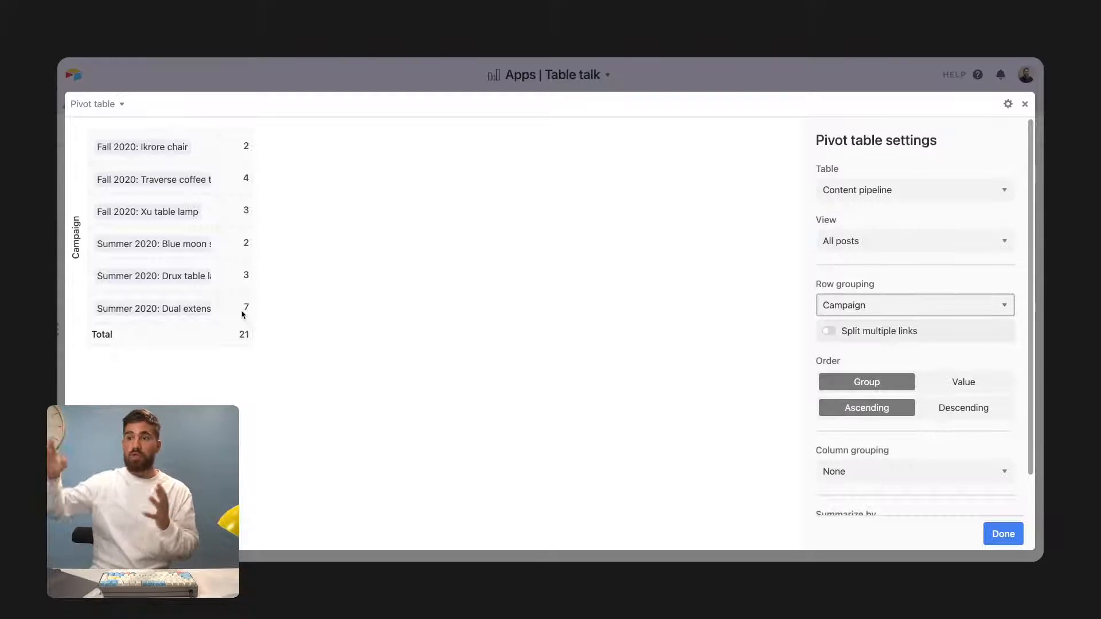
pyautogui.click(244, 185)
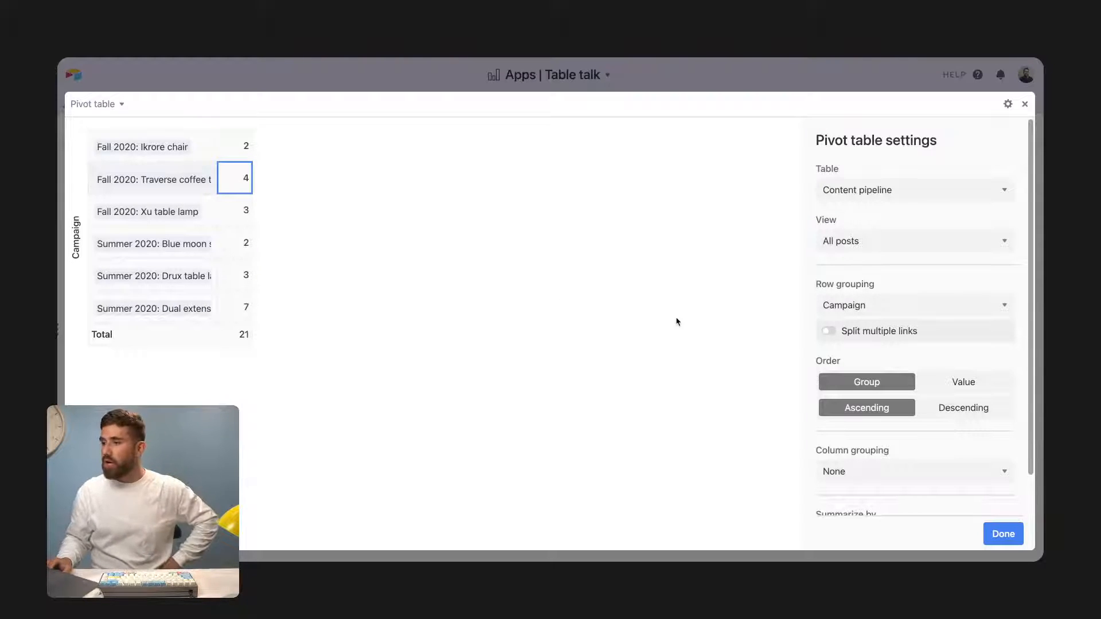
pyautogui.scroll(-1, 854, 341)
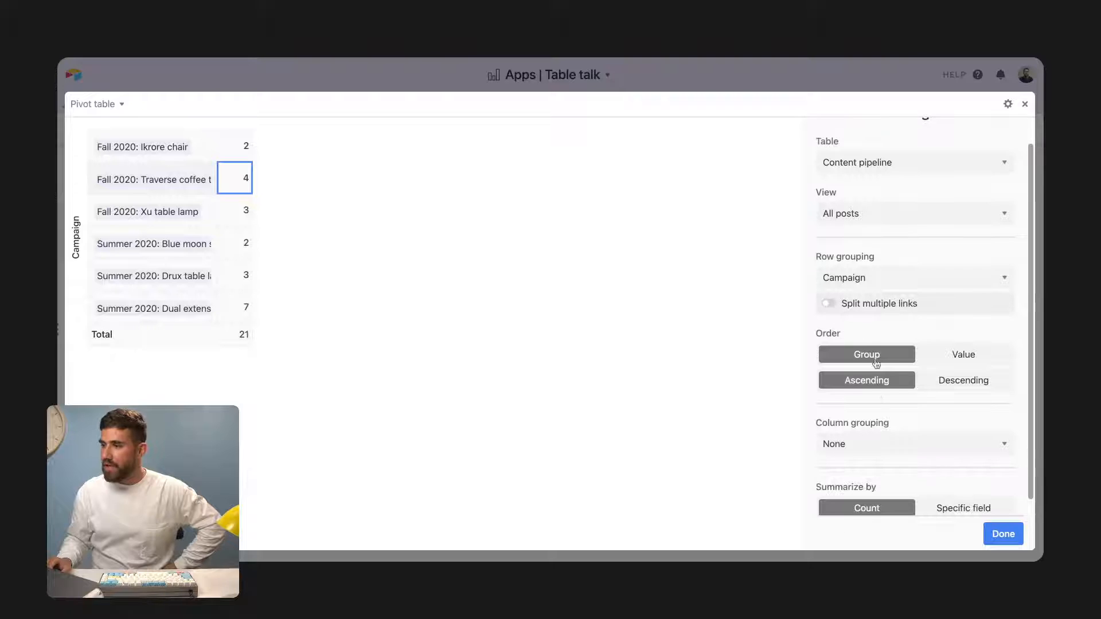
pyautogui.scroll(-1, 874, 390)
pyautogui.click(884, 429)
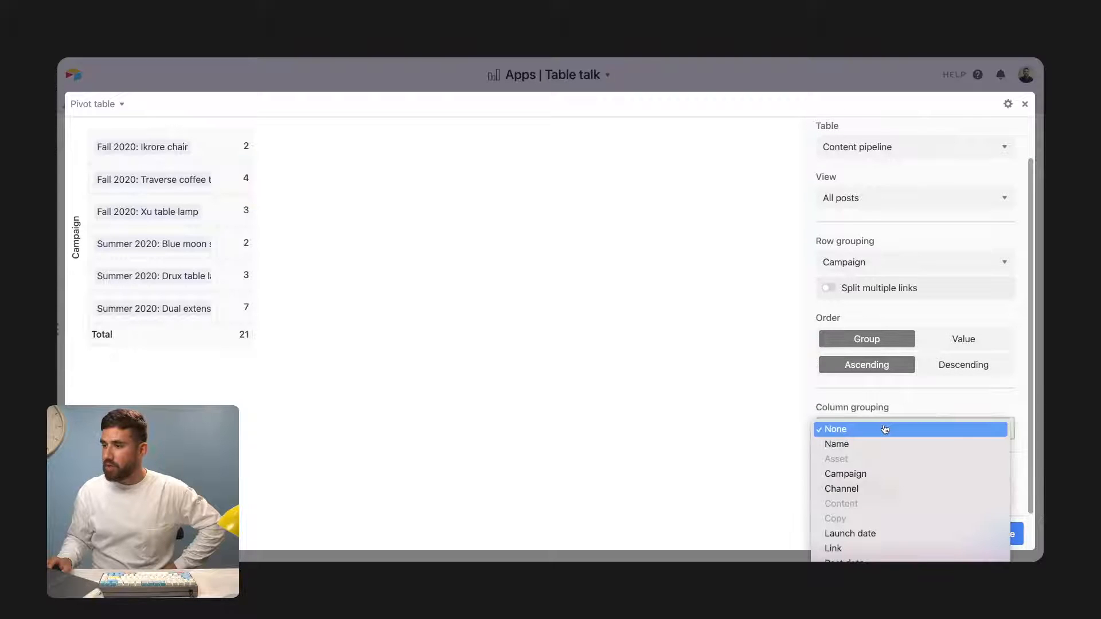
pyautogui.click(879, 488)
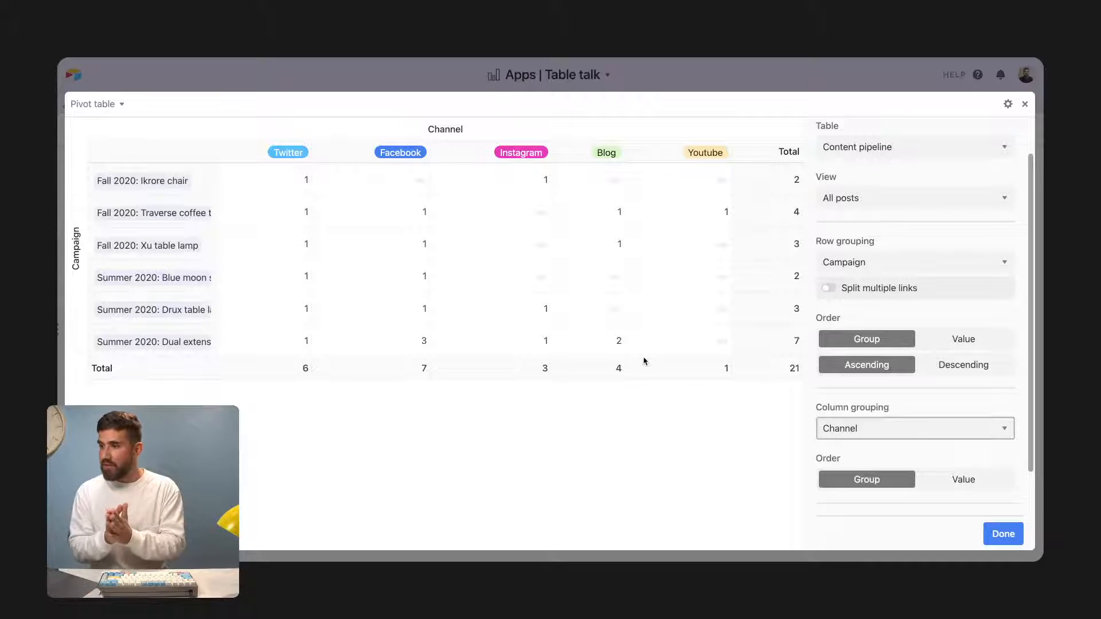
# Widen the pivot table tile on the dashboard and exit the Metrics dashboard's fullscreen view.
pyautogui.click(740, 83)
pyautogui.moveTo(541, 548); pyautogui.dragTo(904, 471)
pyautogui.scroll(10, 933, 456)
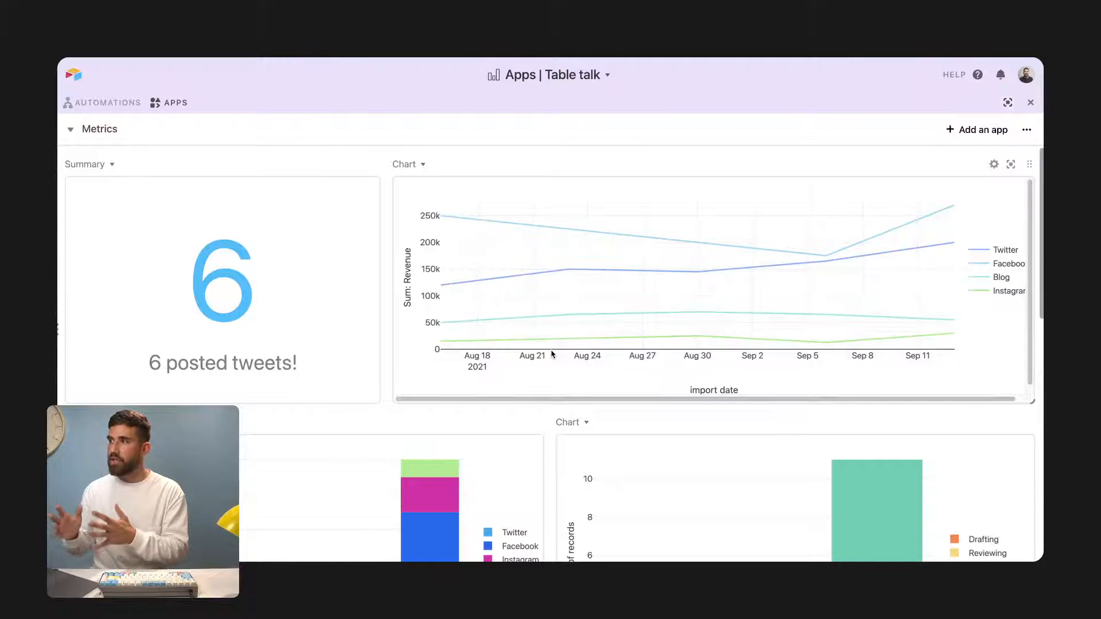
pyautogui.scroll(-1, 705, 361)
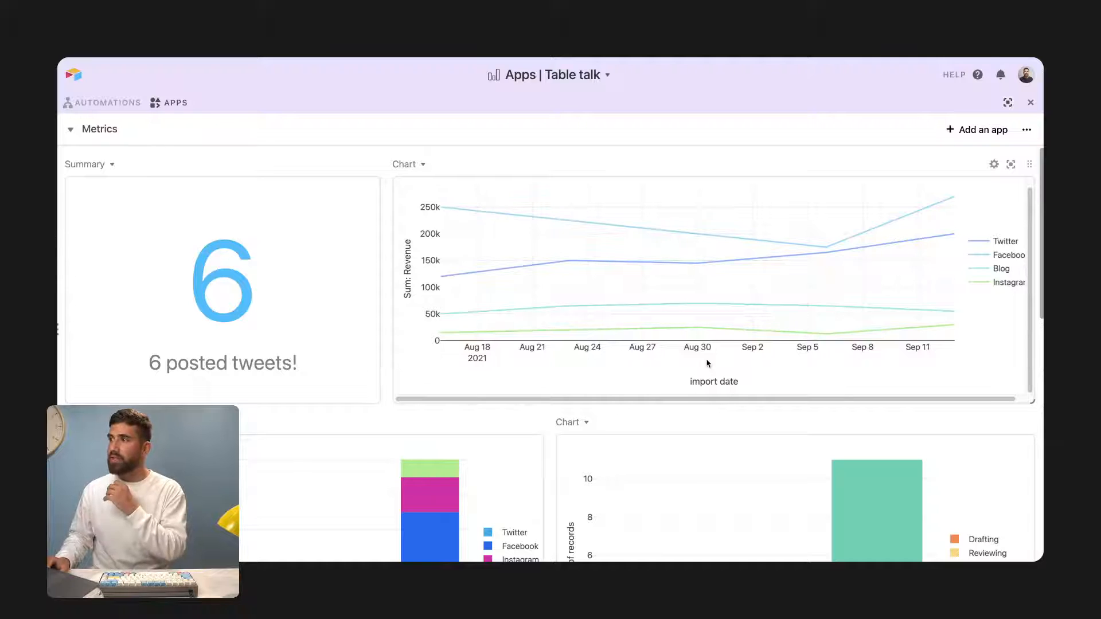
pyautogui.click(1008, 103)
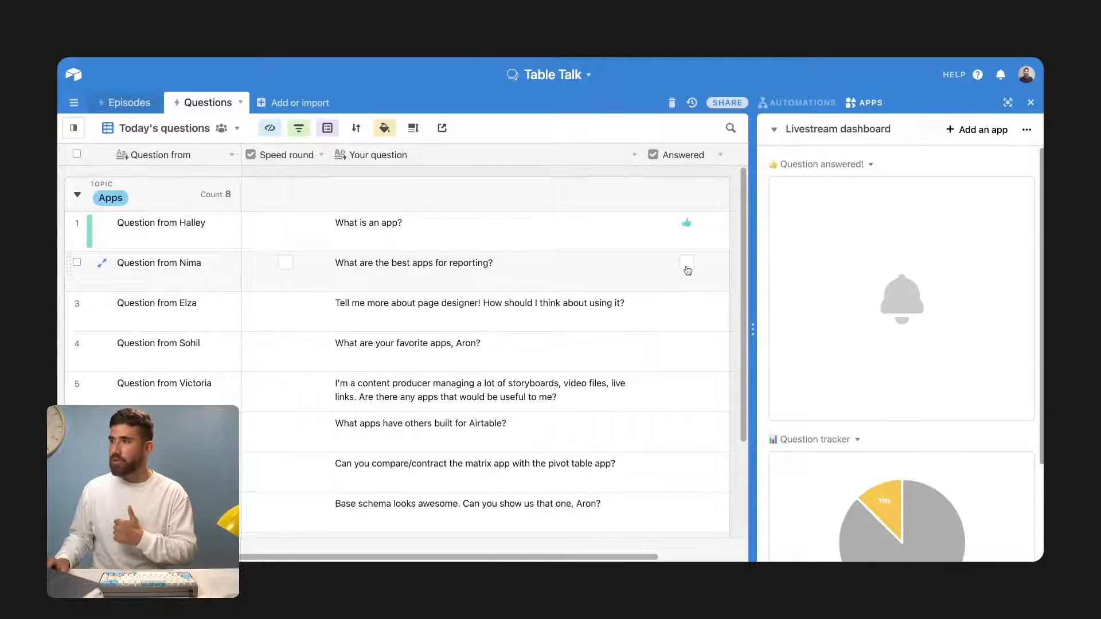
# In the Table Talk base, mark the question "What are the best apps for reporting?" as answered.
pyautogui.click(686, 266)
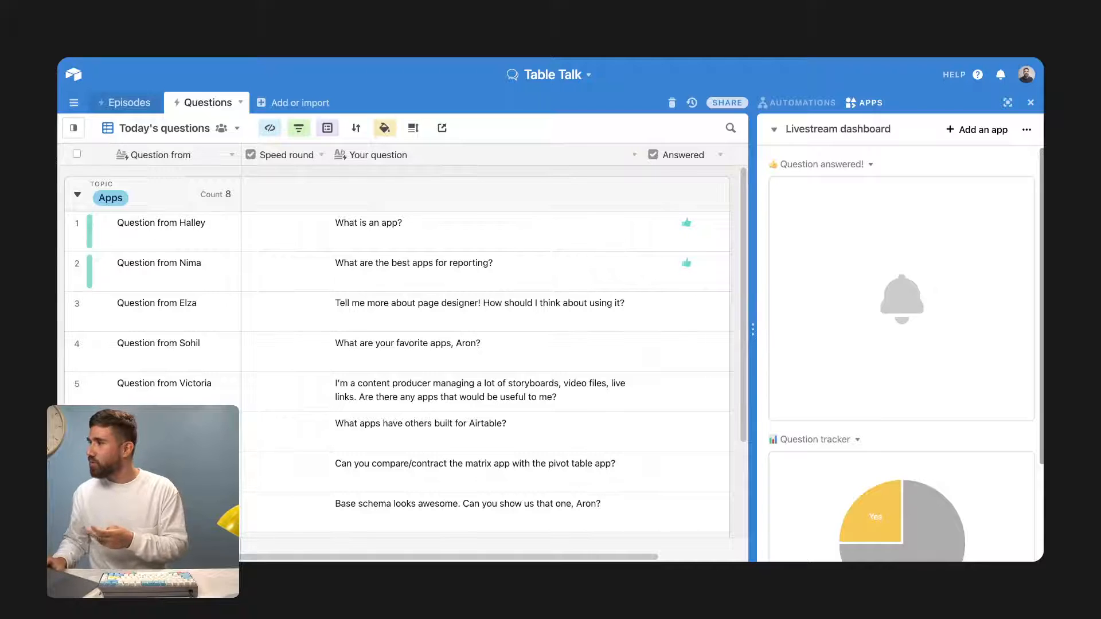
pyautogui.click(693, 312)
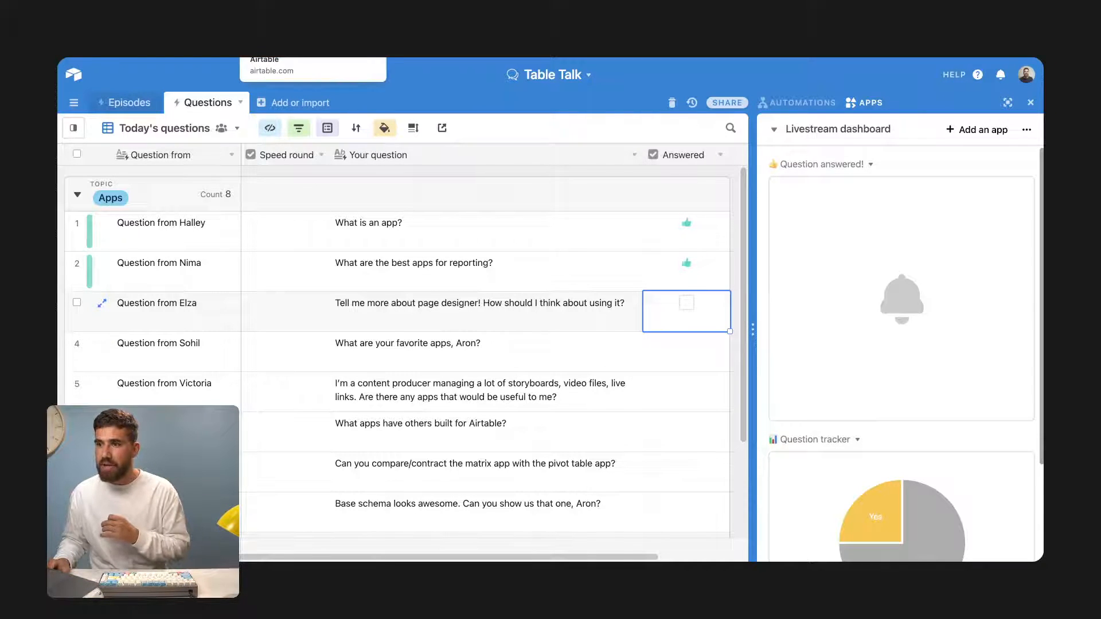
# Return to the Apps | Table talk base and open the Launches table with the Asset creation dashboard.
pyautogui.click(327, 28)
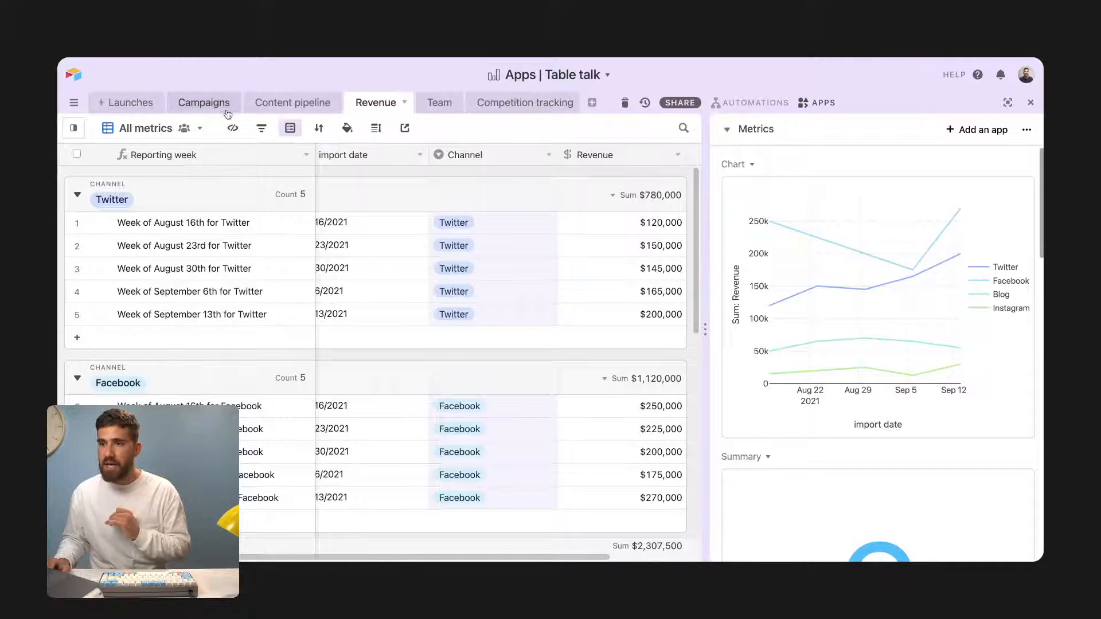
pyautogui.click(130, 103)
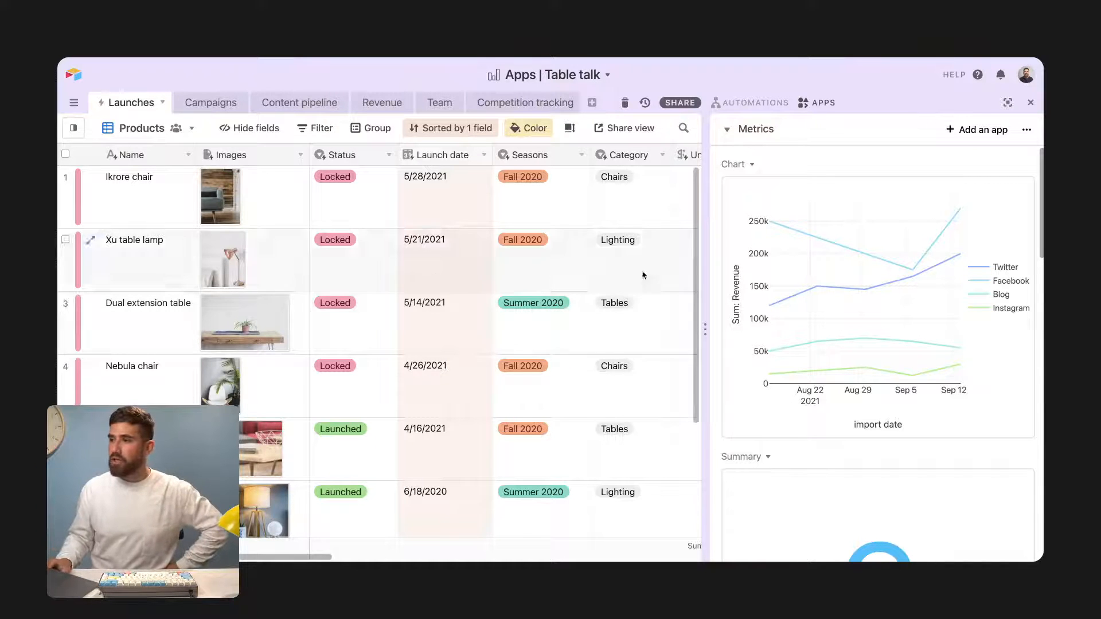
pyautogui.click(745, 132)
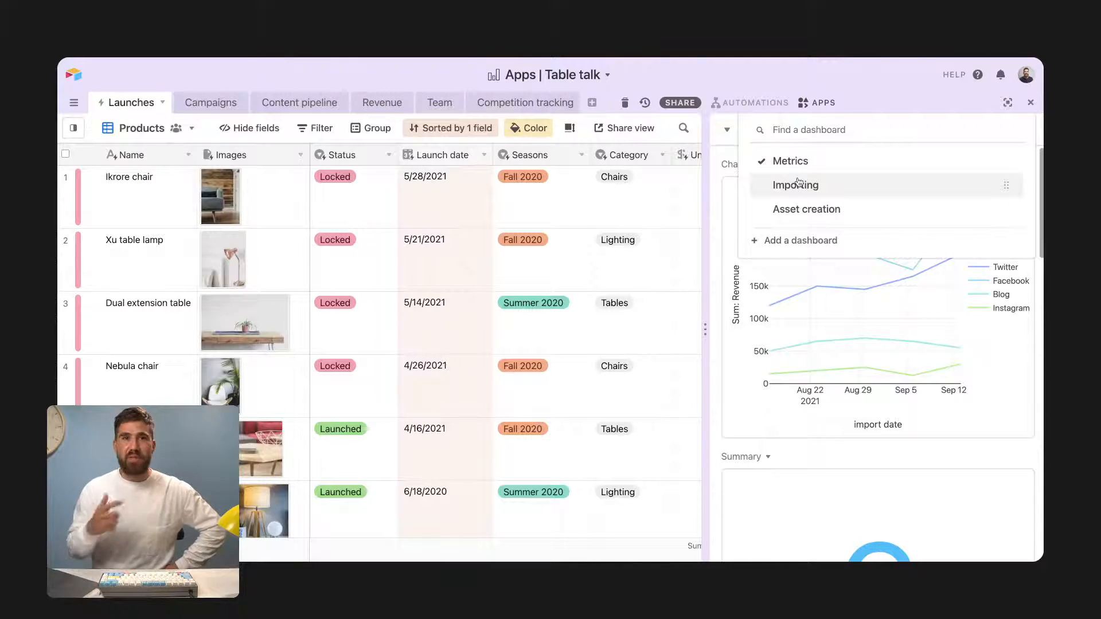
pyautogui.click(825, 208)
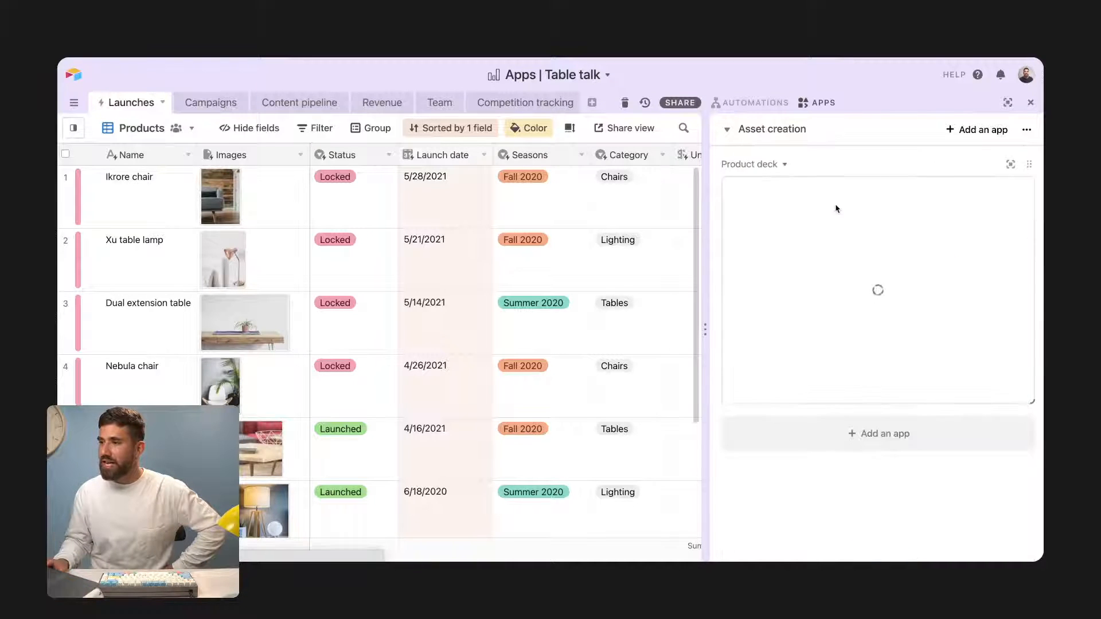
# Examine the Product deck page enlarged and compare it with the Launches table's fields through Unit cost, Materials and Color.
pyautogui.click(999, 164)
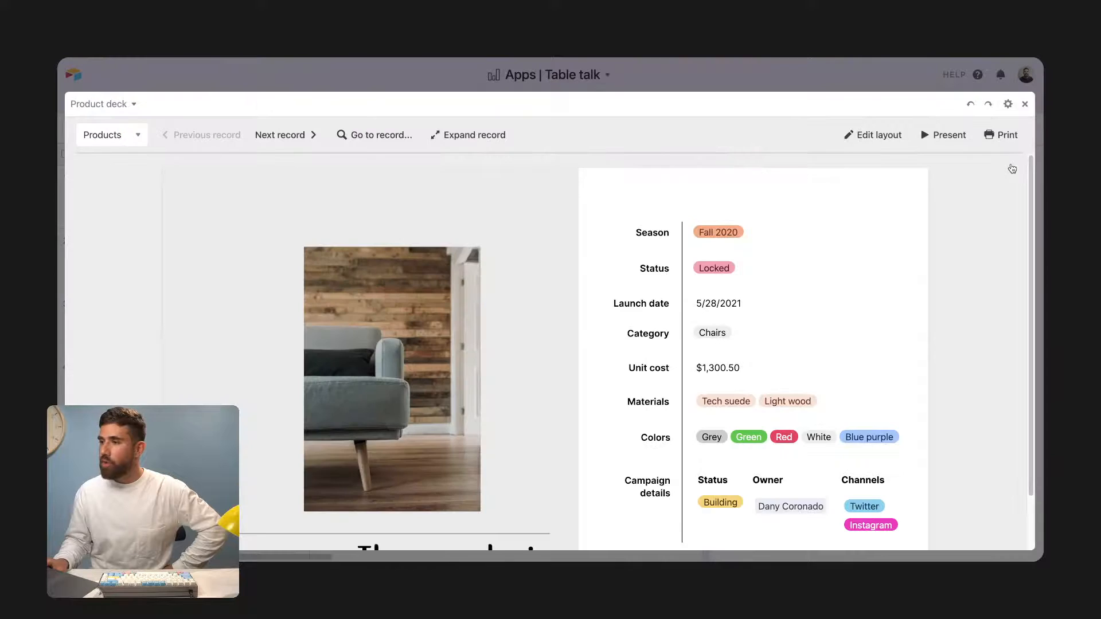
pyautogui.press('Escape')
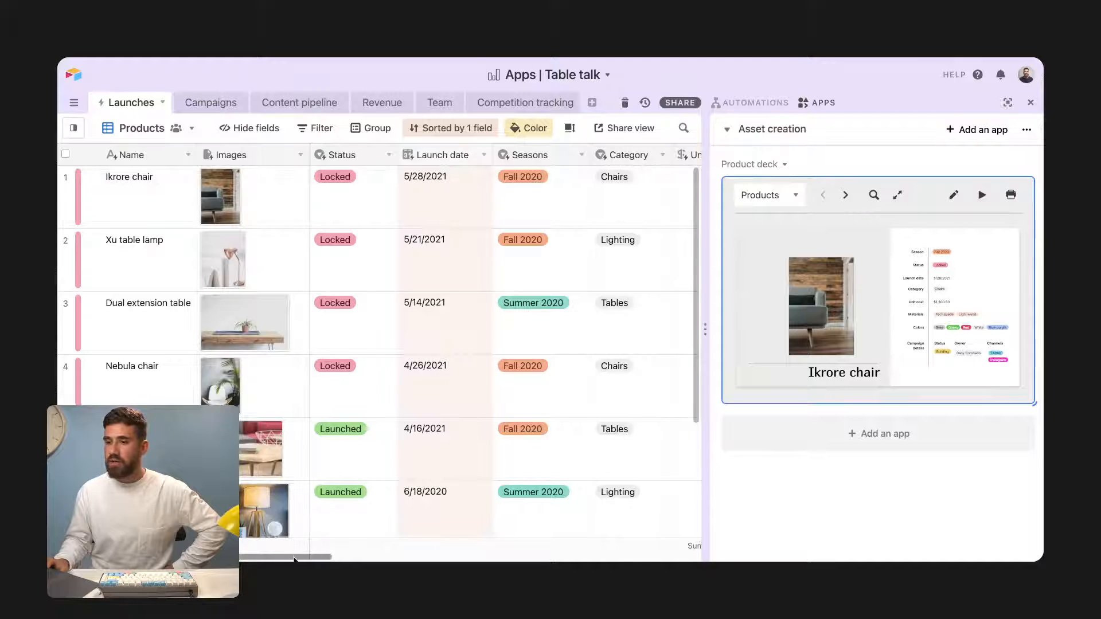
pyautogui.moveTo(294, 558); pyautogui.dragTo(299, 560)
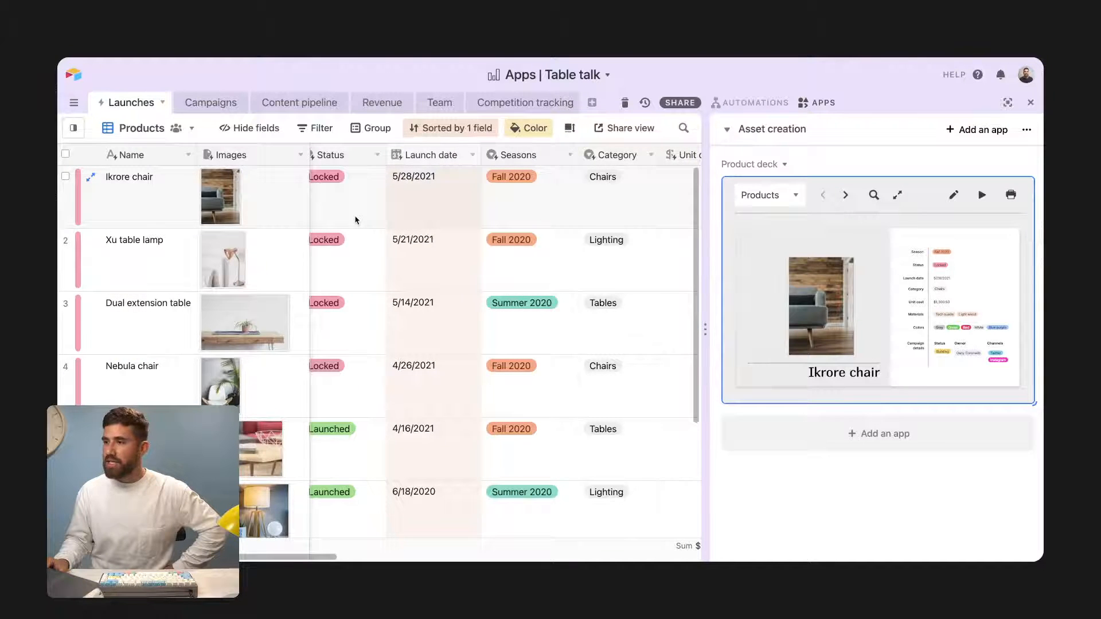
pyautogui.moveTo(333, 557); pyautogui.dragTo(452, 551)
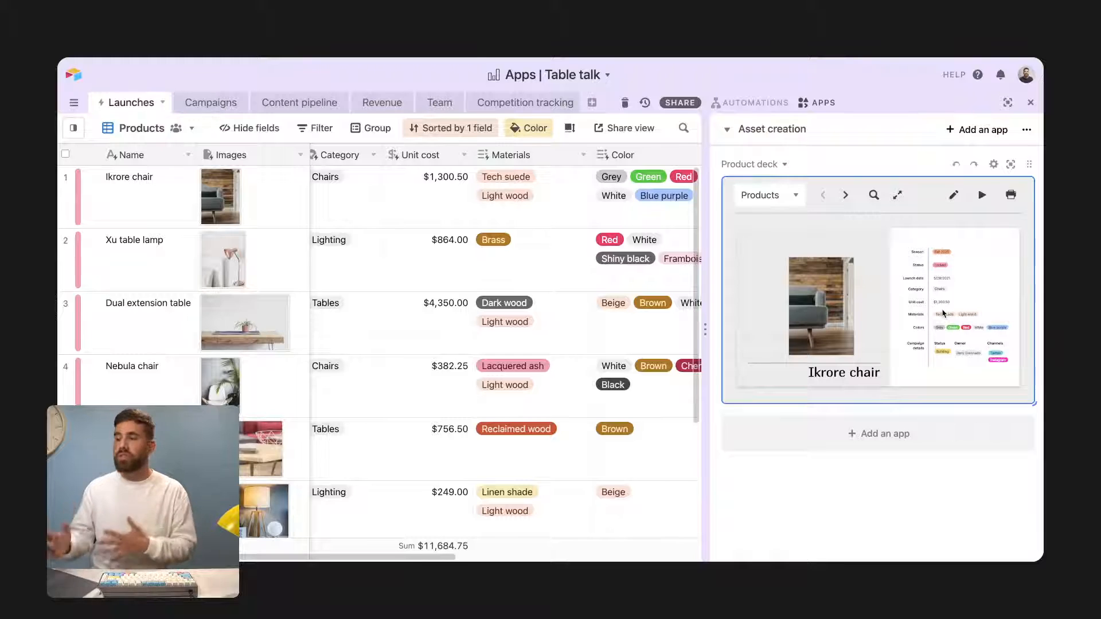
# View the Product deck enlarged, advance it to the Xu table lamp record, and close the enlarged view.
pyautogui.click(1012, 166)
pyautogui.scroll(-1, 416, 395)
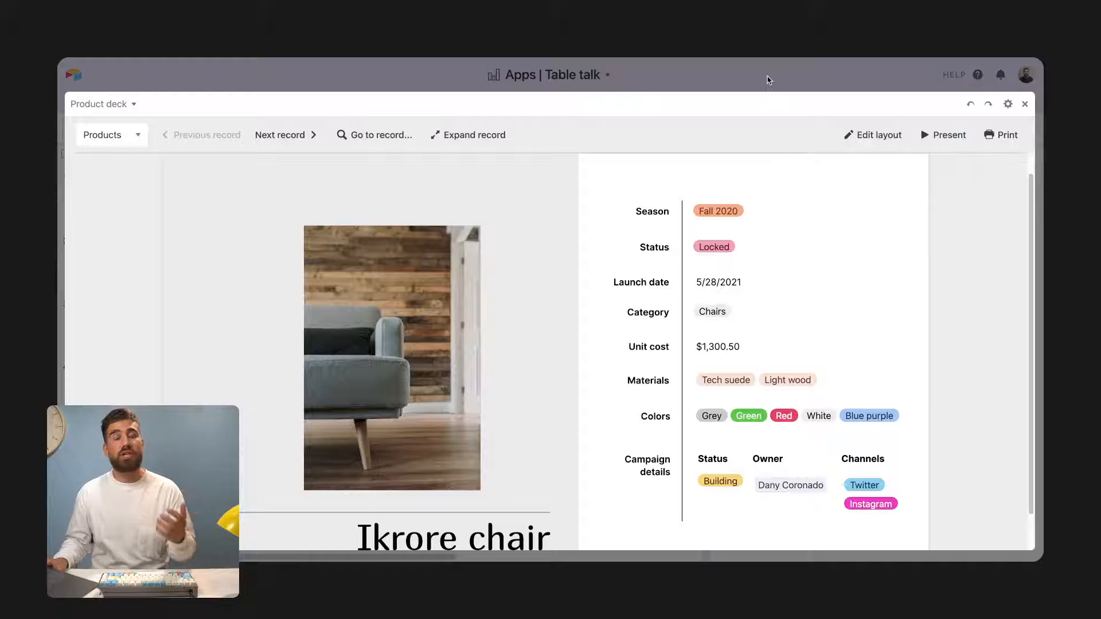
pyautogui.click(275, 137)
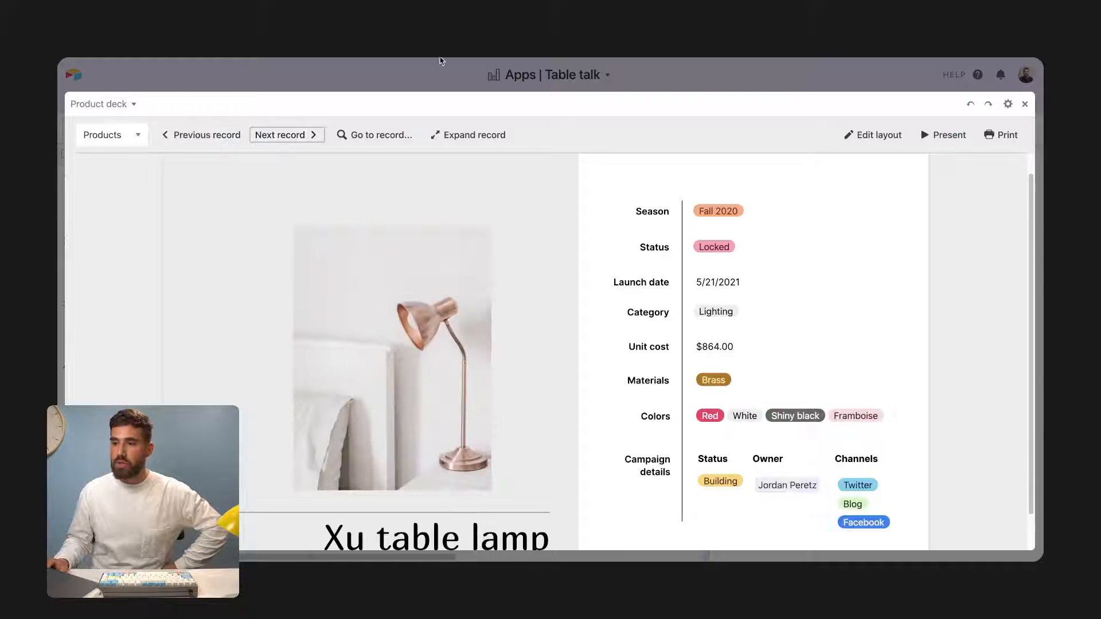
pyautogui.click(447, 82)
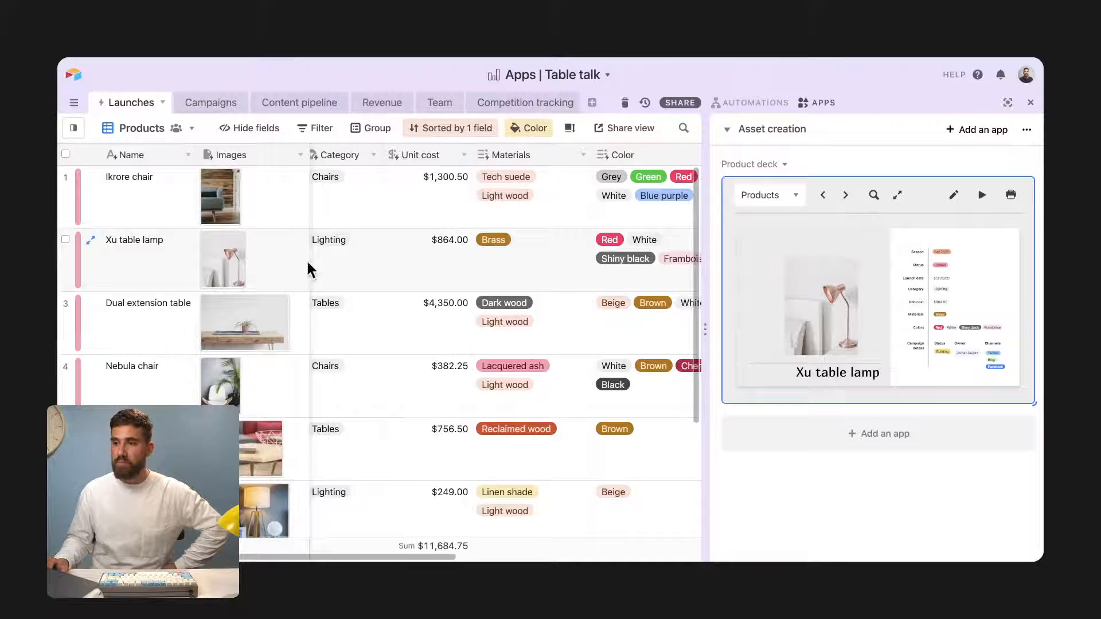
# Show the Asset creation dashboard in fullscreen and page the Product deck past the Dual extension table to the Nebula chair.
pyautogui.click(1007, 102)
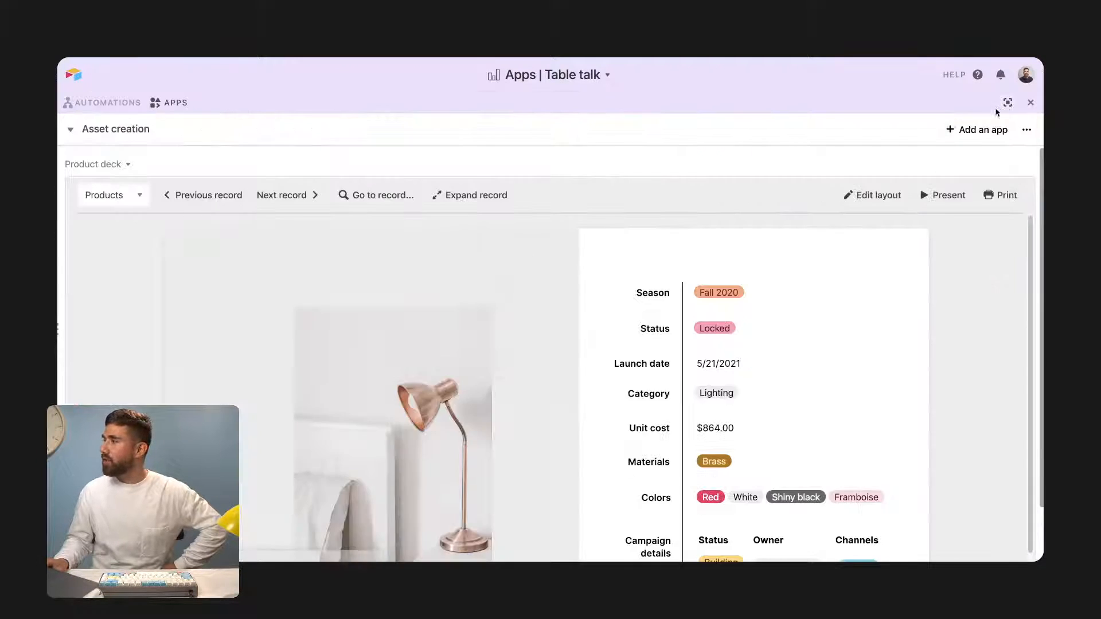
pyautogui.scroll(-1, 356, 199)
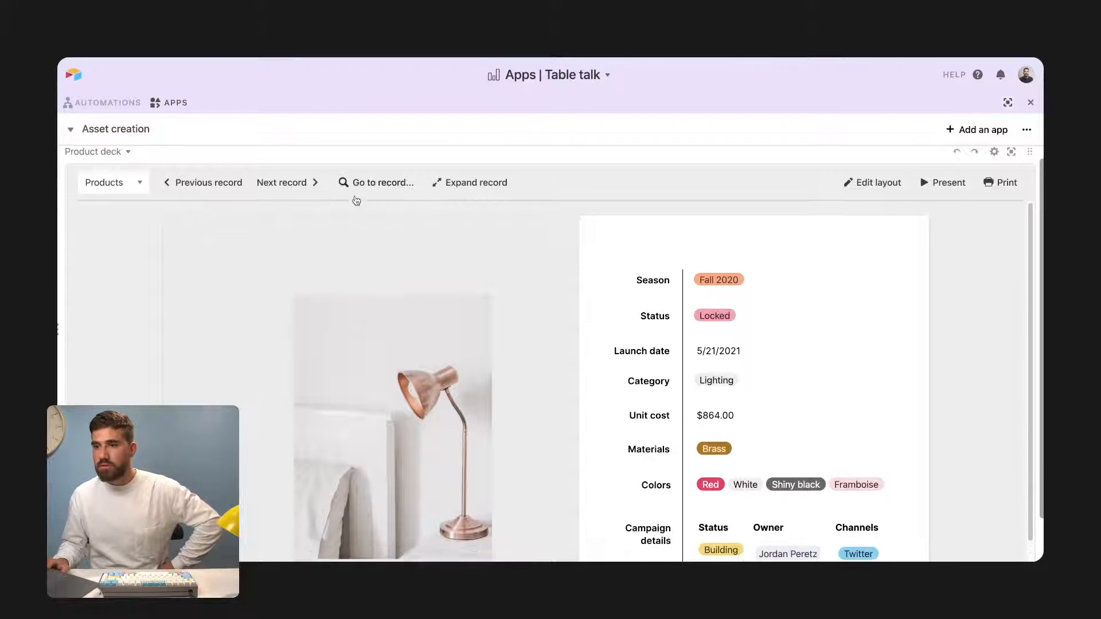
pyautogui.click(306, 168)
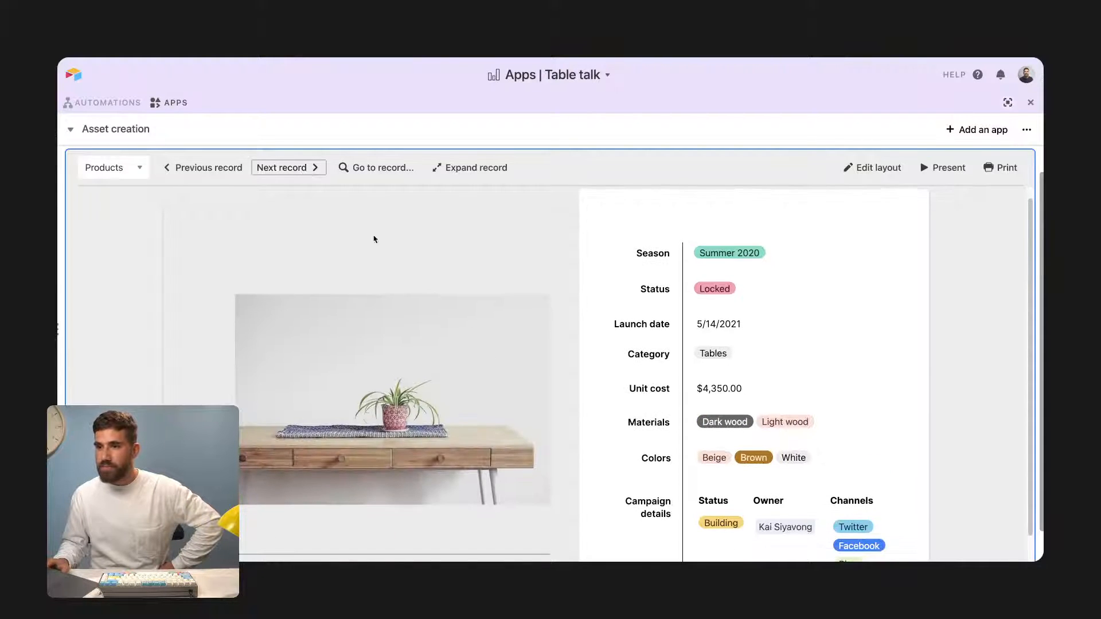
pyautogui.click(308, 169)
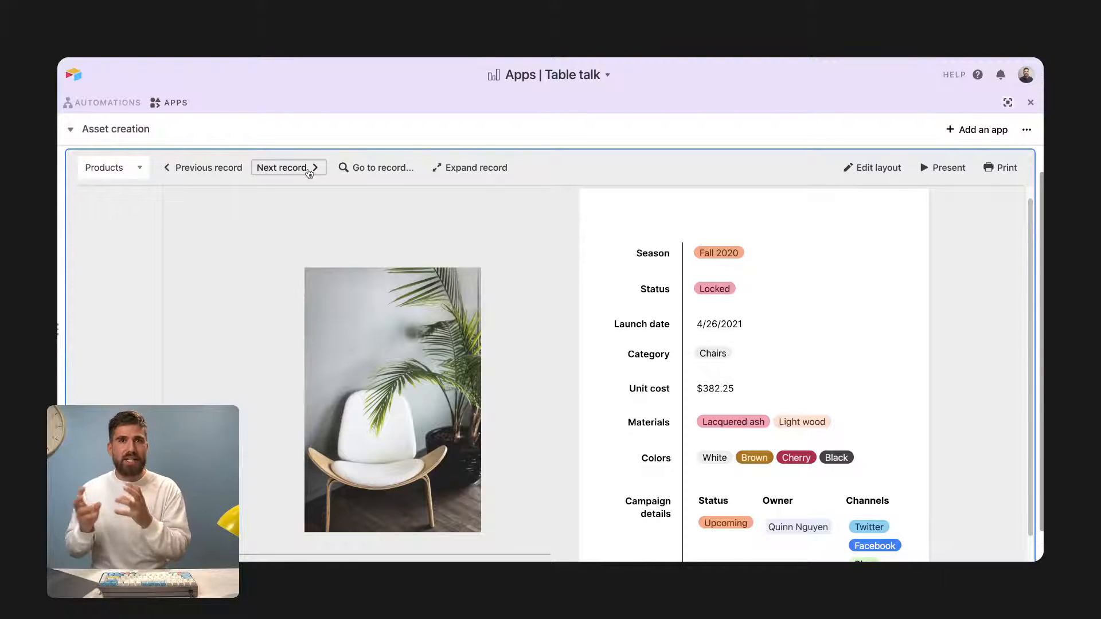
# Start editing the Product deck layout and delete the Seasons field together with its Season label.
pyautogui.click(875, 167)
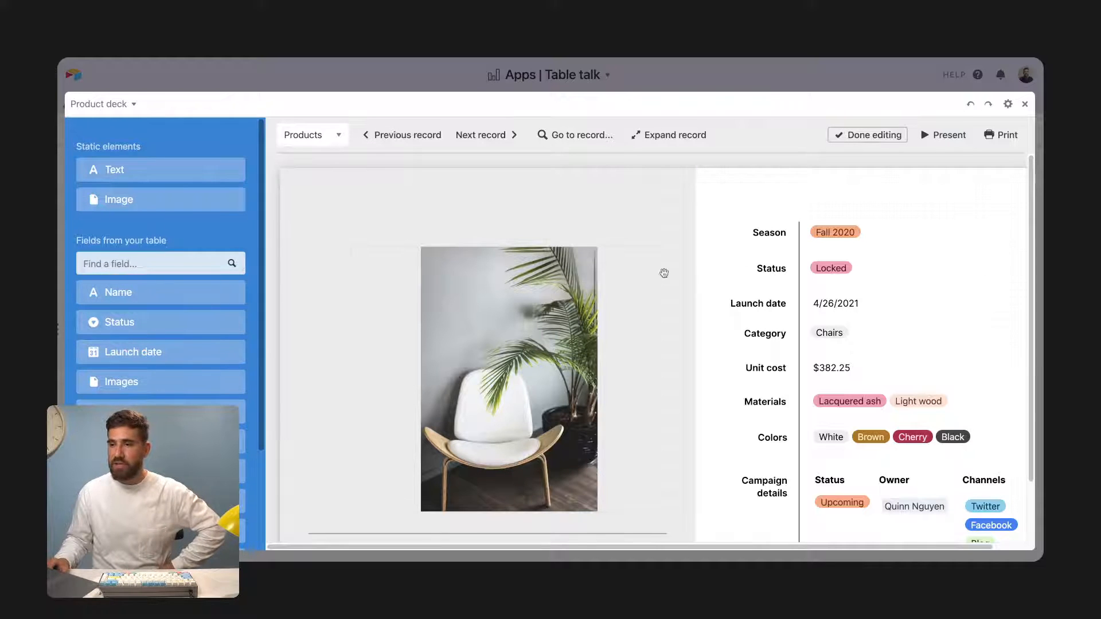
pyautogui.click(840, 235)
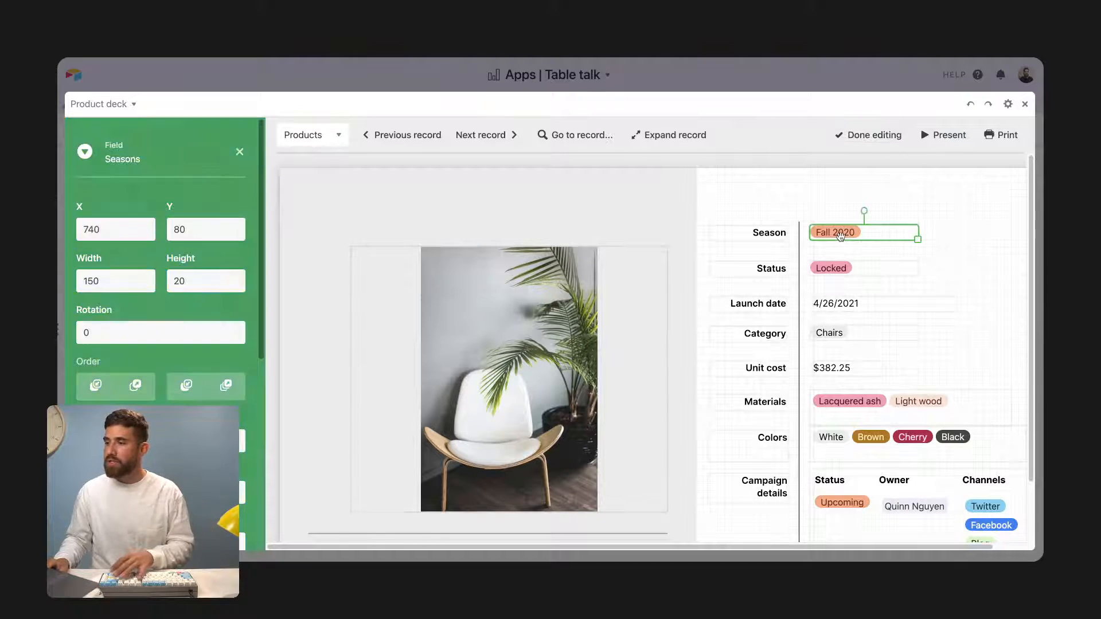
pyautogui.press('Delete')
pyautogui.click(769, 236)
pyautogui.press('Delete')
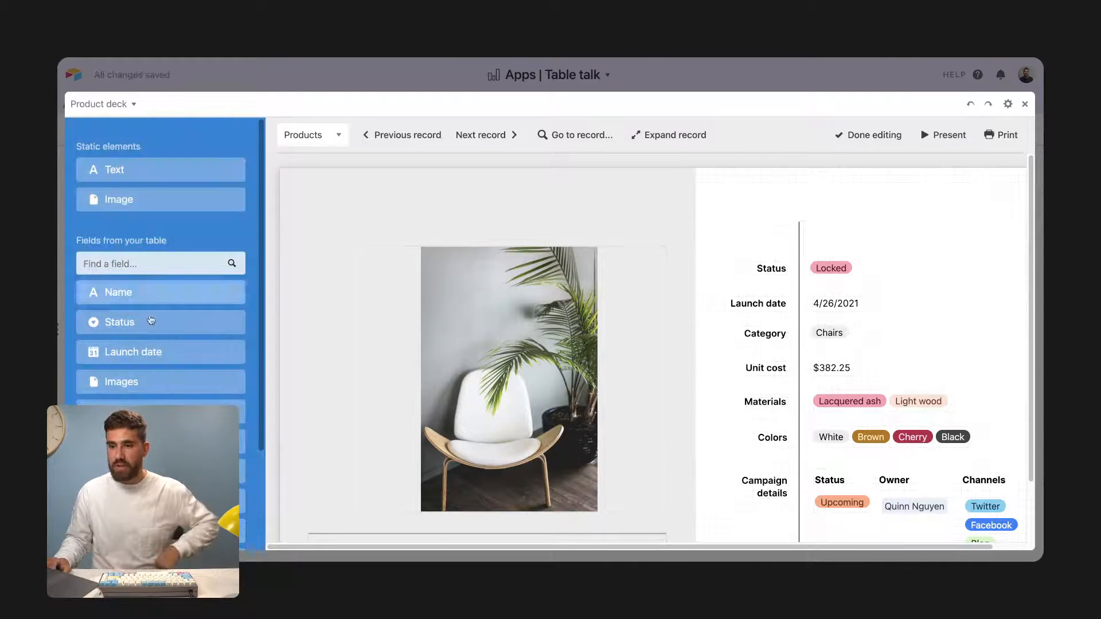
# Place the Seasons field back on the page beside the vertical line, just above the Status value.
pyautogui.scroll(-2, 154, 321)
pyautogui.moveTo(143, 314); pyautogui.dragTo(852, 240)
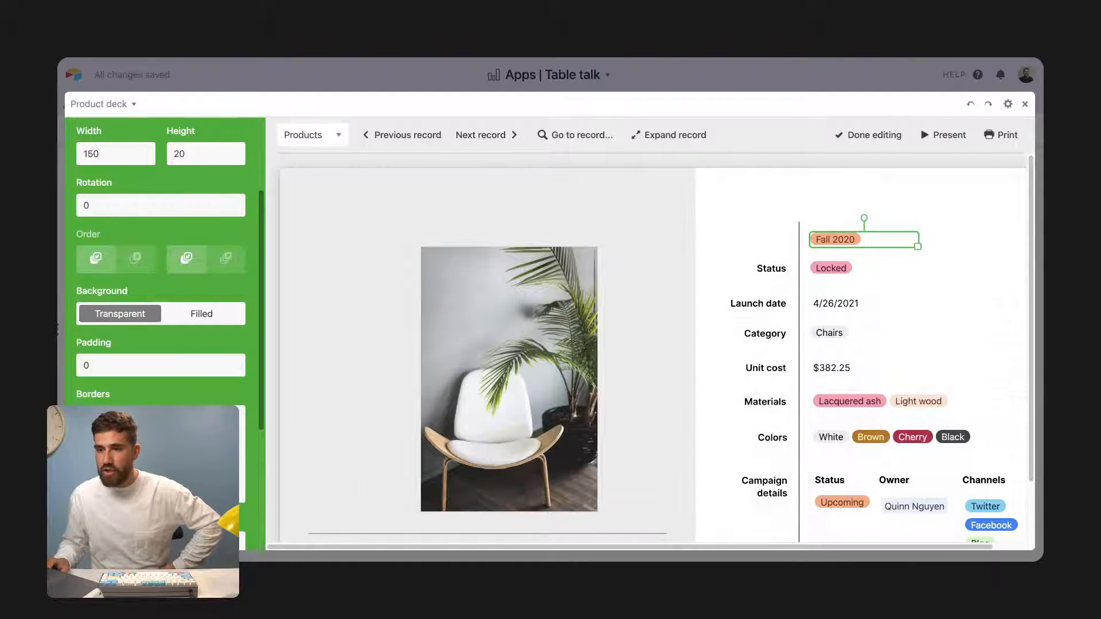
pyautogui.click(769, 229)
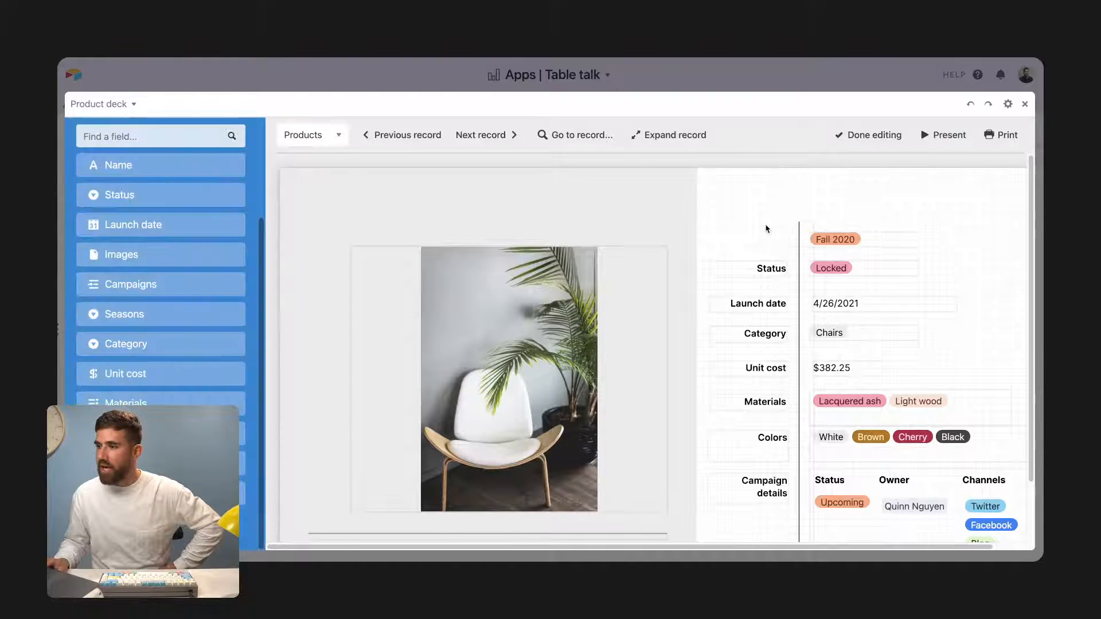
pyautogui.click(765, 267)
pyautogui.click(364, 226)
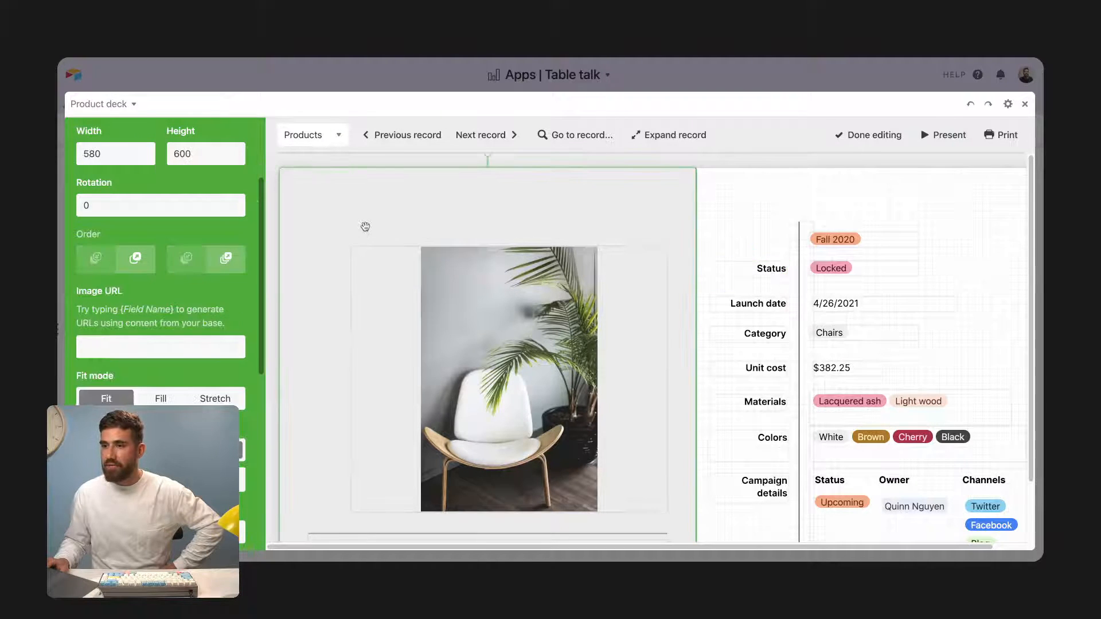
pyautogui.click(270, 175)
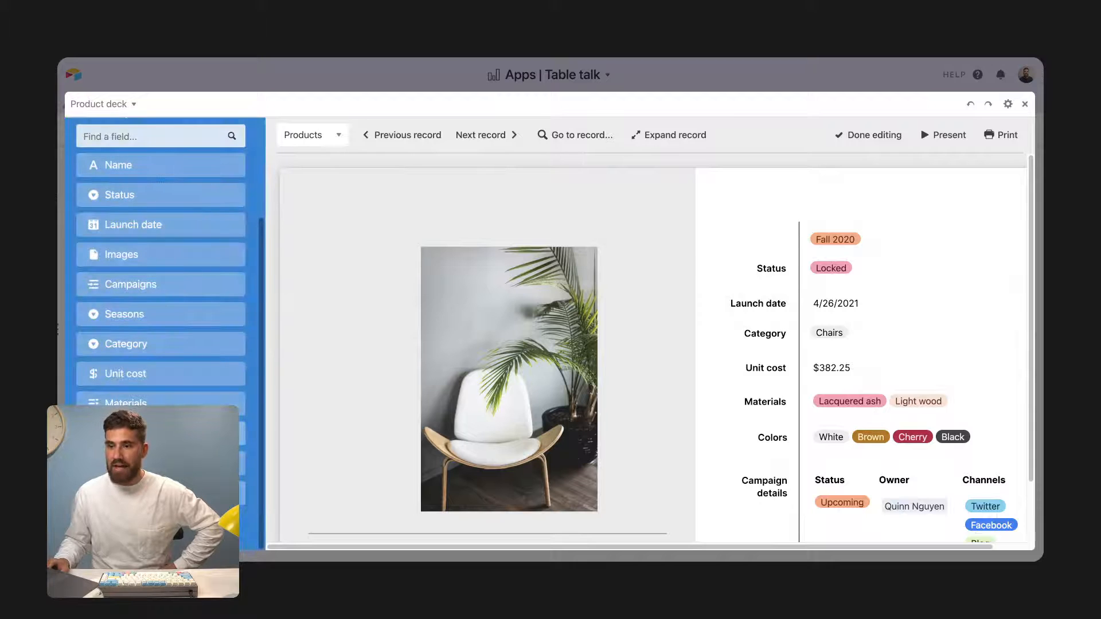
# Add a static text label reading "Season" in front of the Seasons field, positioned at X 660, Y 90.
pyautogui.scroll(3, 172, 248)
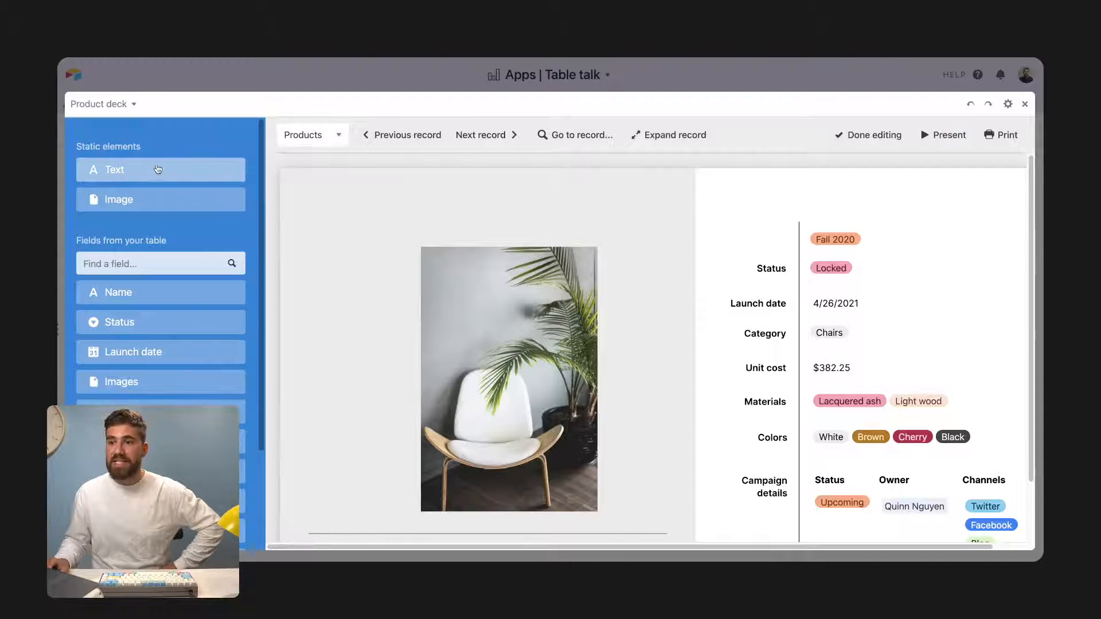
pyautogui.moveTo(158, 168); pyautogui.dragTo(791, 244)
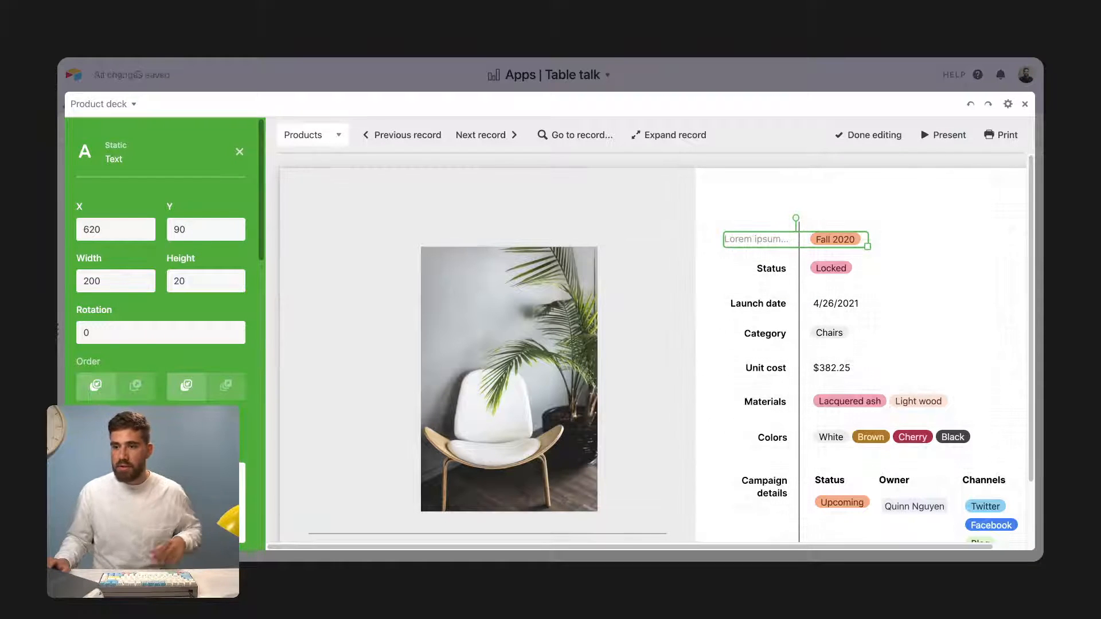
pyautogui.write('Season')
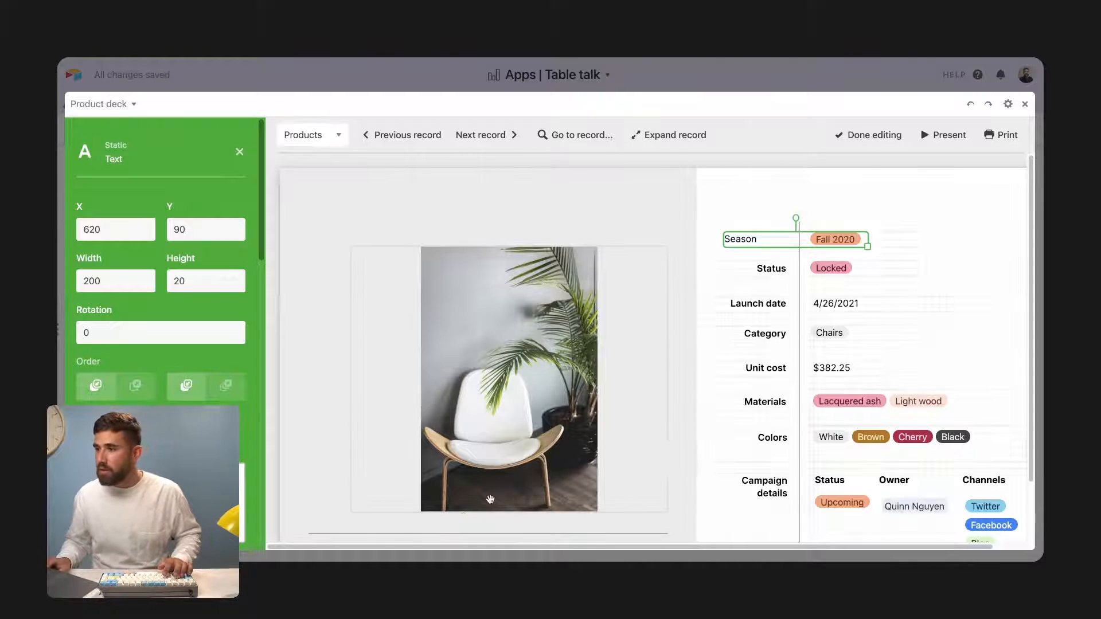
pyautogui.click(740, 335)
pyautogui.moveTo(756, 247); pyautogui.dragTo(785, 246)
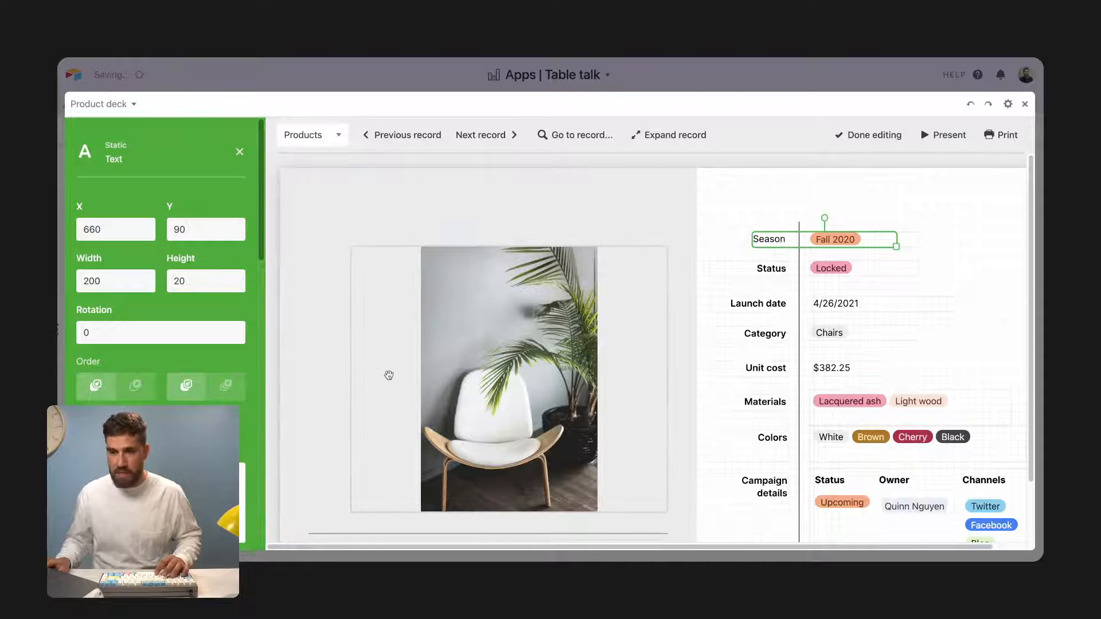
# Give the Season label a heavier font weight and narrow its box to a width of 60.
pyautogui.scroll(-5, 138, 395)
pyautogui.scroll(-1, 140, 402)
pyautogui.click(140, 413)
pyautogui.click(140, 427)
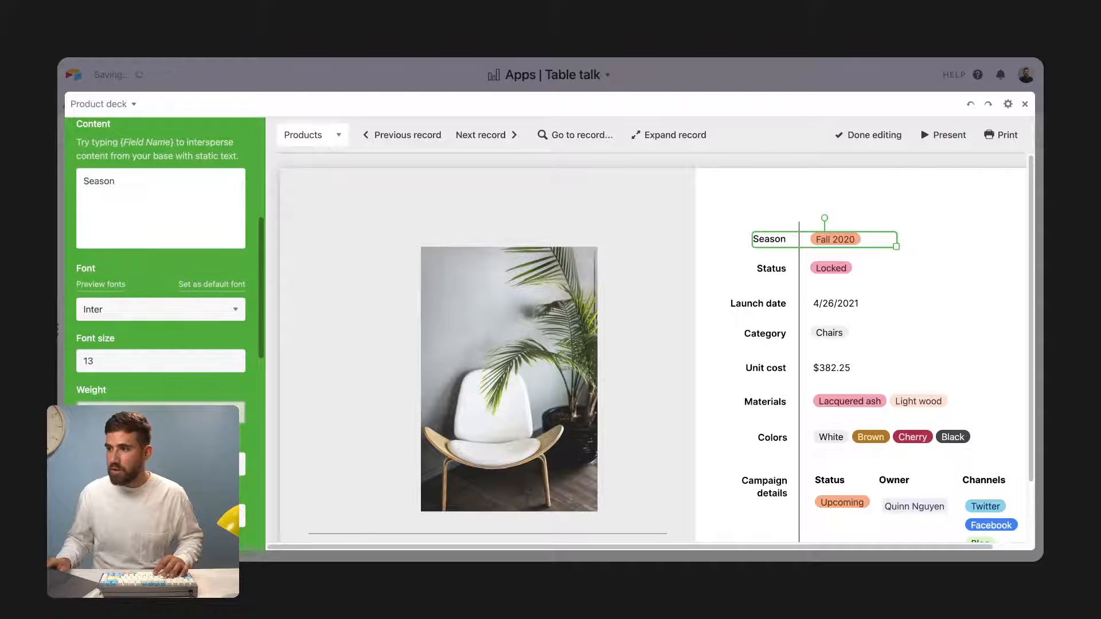
pyautogui.click(785, 223)
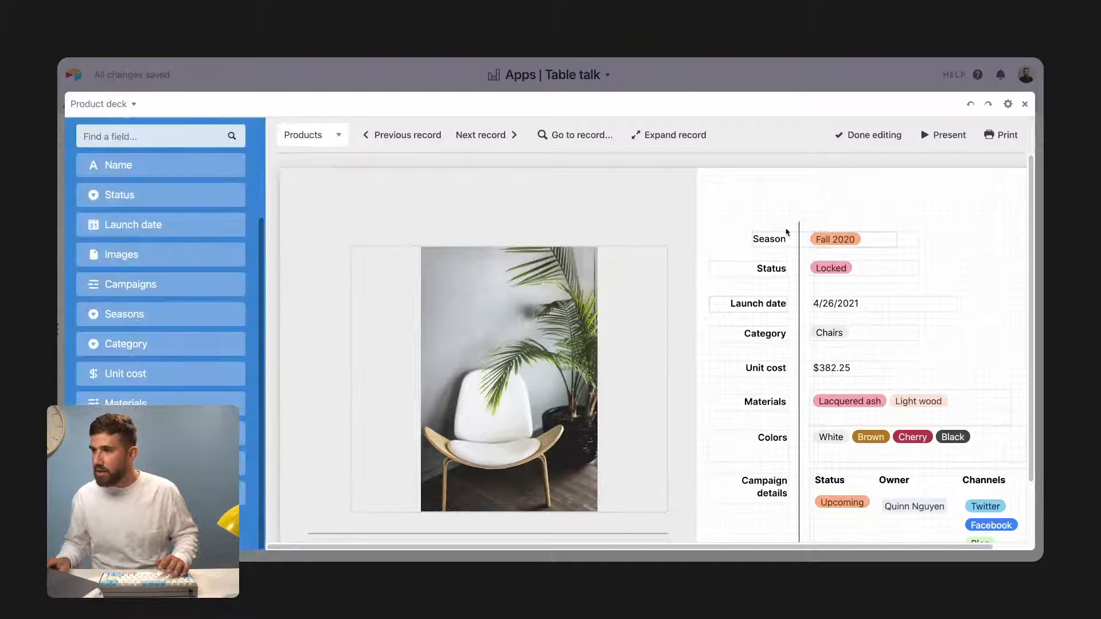
pyautogui.click(774, 241)
pyautogui.moveTo(895, 245); pyautogui.dragTo(796, 244)
pyautogui.click(767, 244)
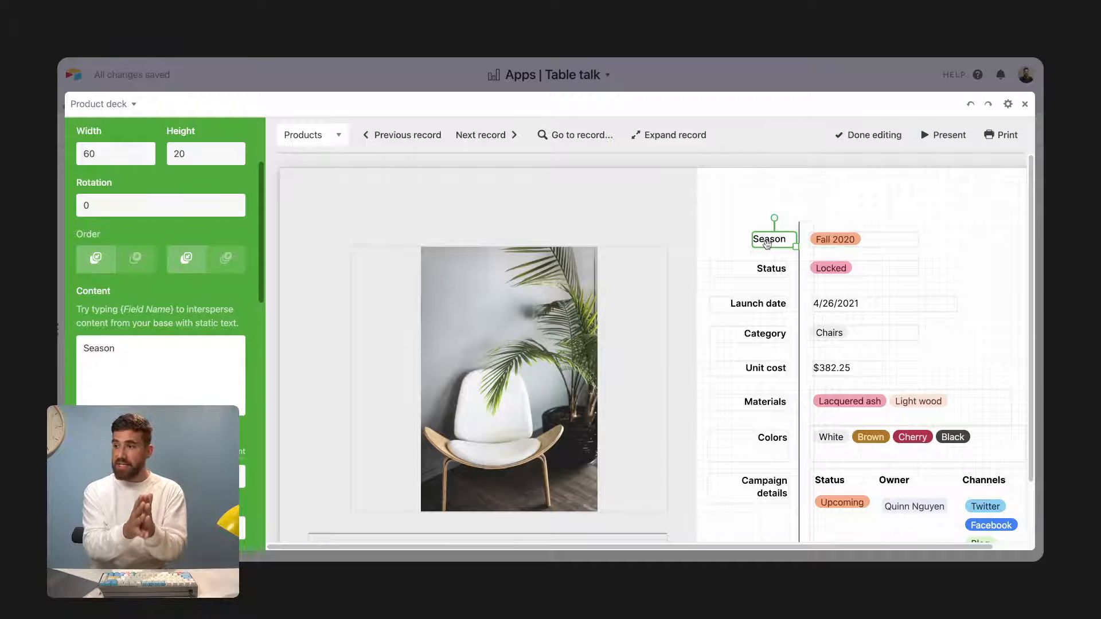
# Check the Seasons field's settings and preview the layout with the next product record.
pyautogui.click(834, 238)
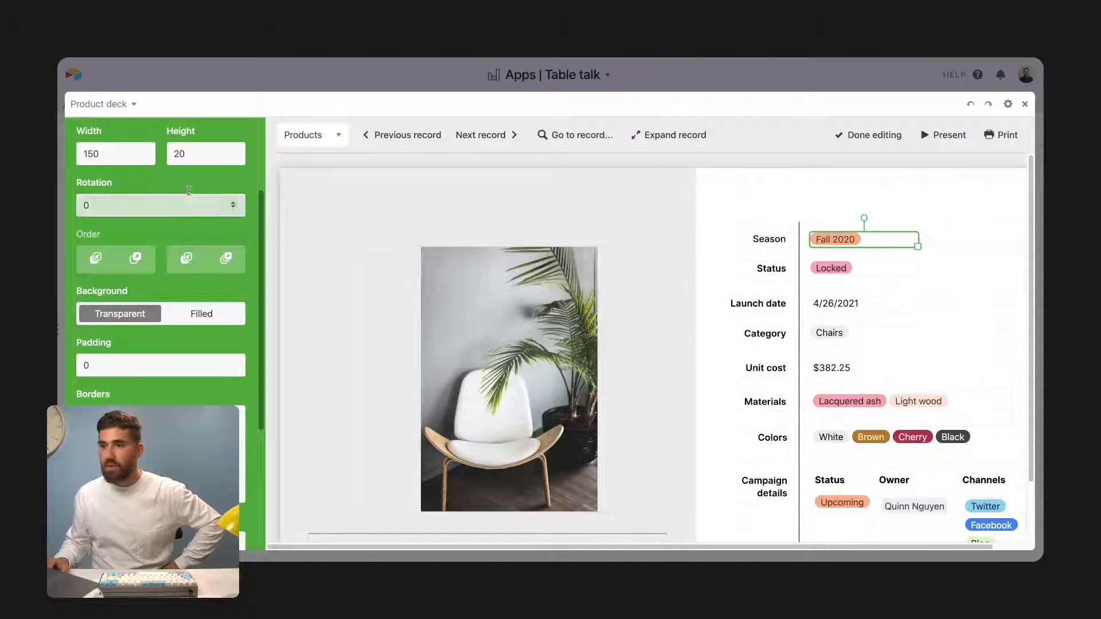
pyautogui.click(298, 172)
pyautogui.click(498, 136)
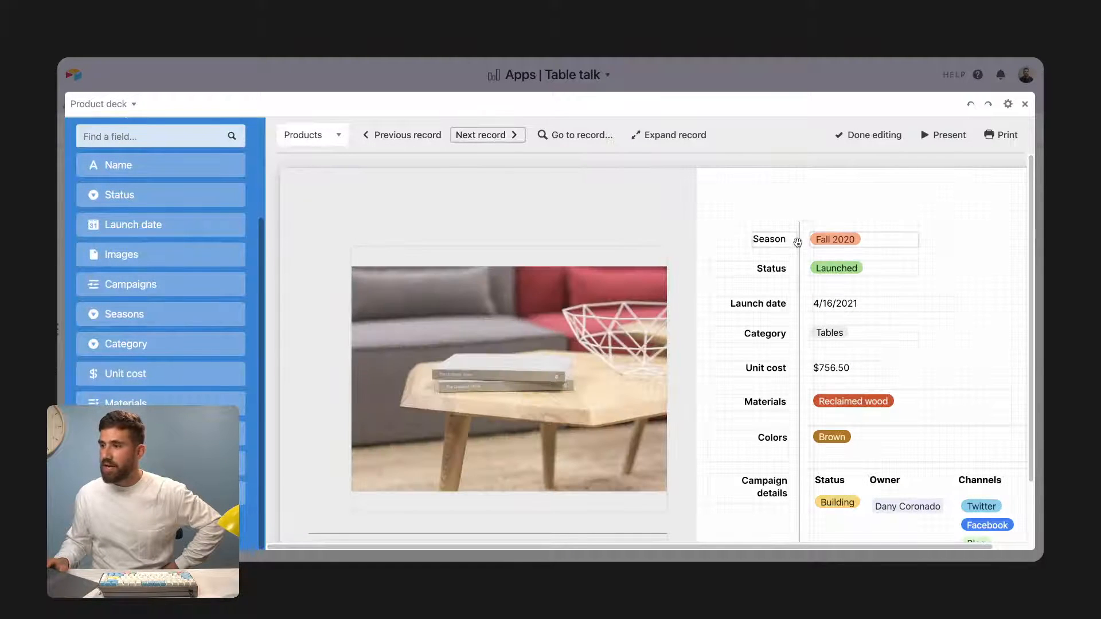
# Enlarge and reposition the product image to span the horizontal line below it, and preview the layout through the blue sofa record.
pyautogui.click(600, 319)
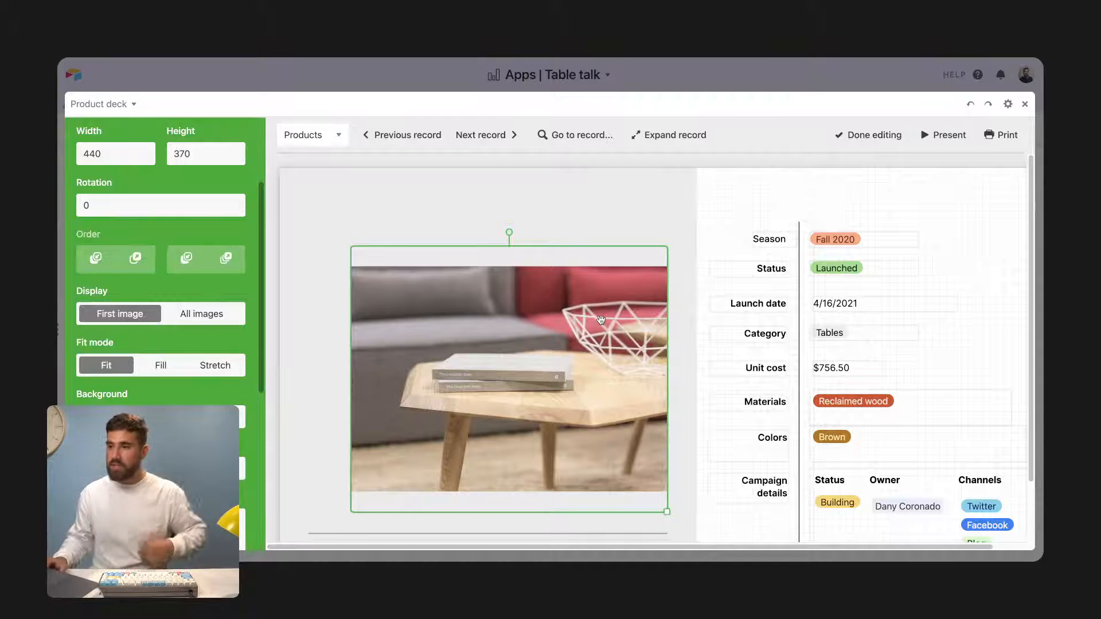
pyautogui.moveTo(667, 512); pyautogui.dragTo(681, 519)
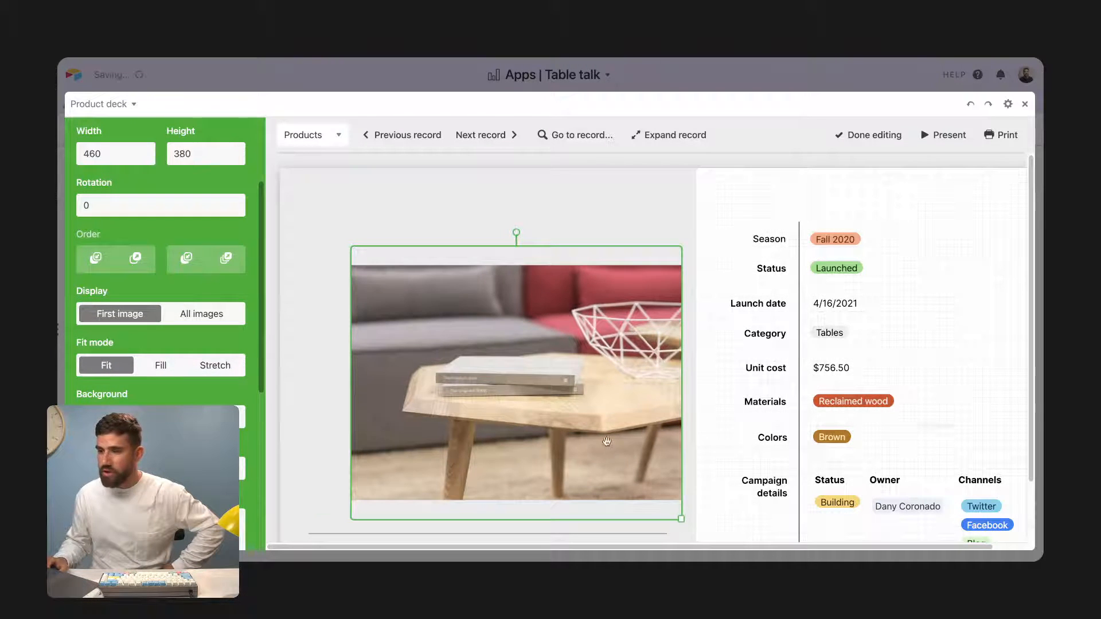
pyautogui.moveTo(608, 443); pyautogui.dragTo(564, 435)
pyautogui.moveTo(640, 519); pyautogui.dragTo(664, 524)
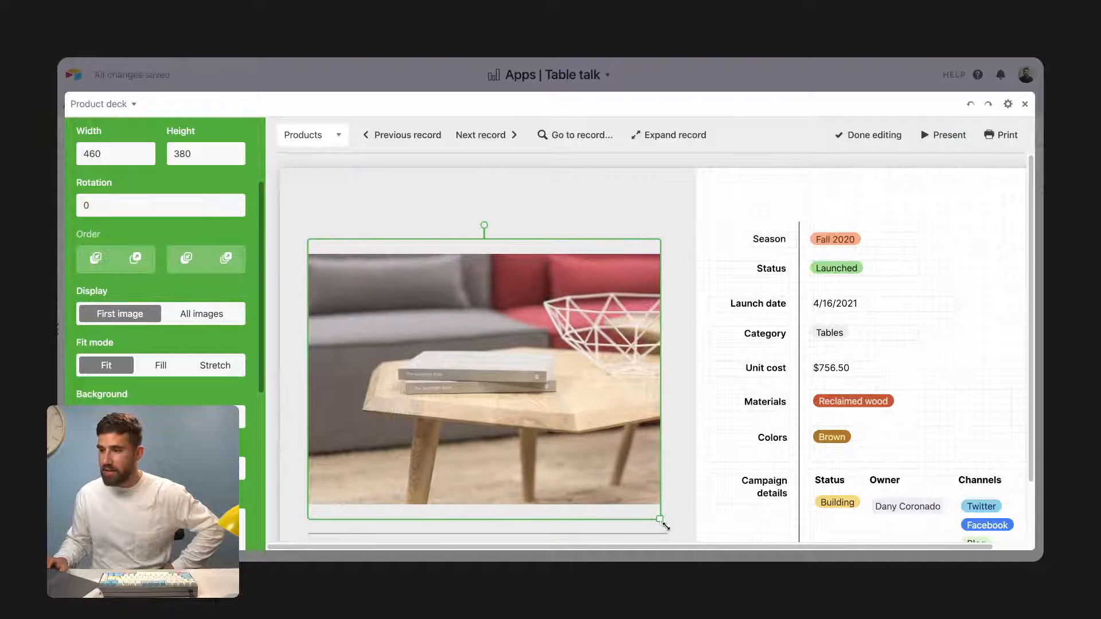
pyautogui.click(489, 135)
pyautogui.click(493, 138)
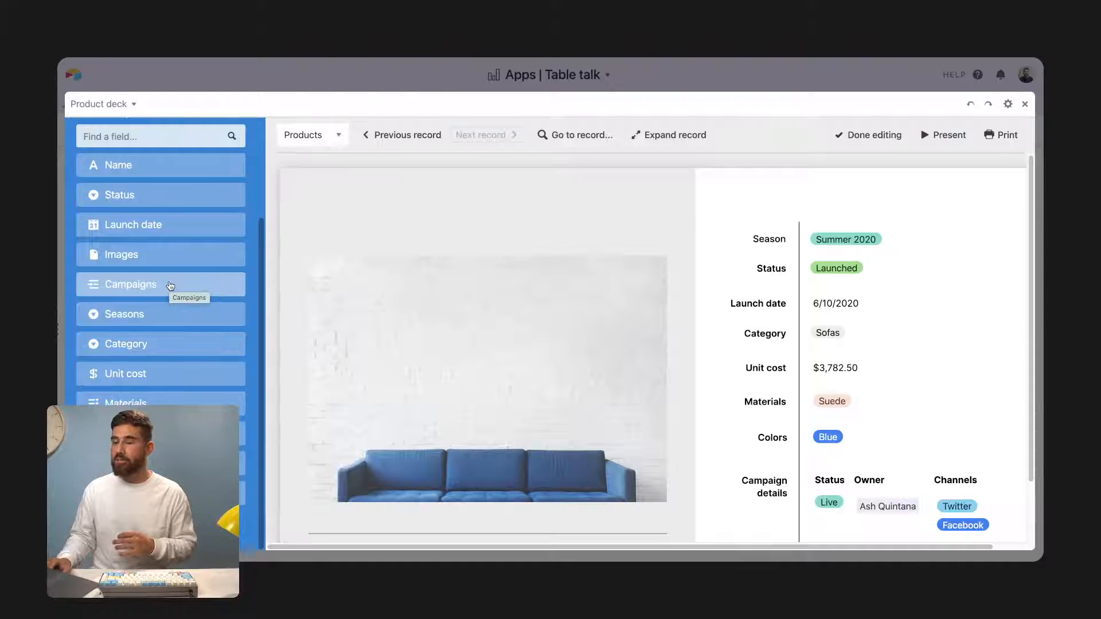
# Place a 300 by 180 Campaigns table over the upper part of the product image and add a Status column to it.
pyautogui.moveTo(171, 285); pyautogui.dragTo(527, 229)
pyautogui.moveTo(582, 325); pyautogui.dragTo(680, 309)
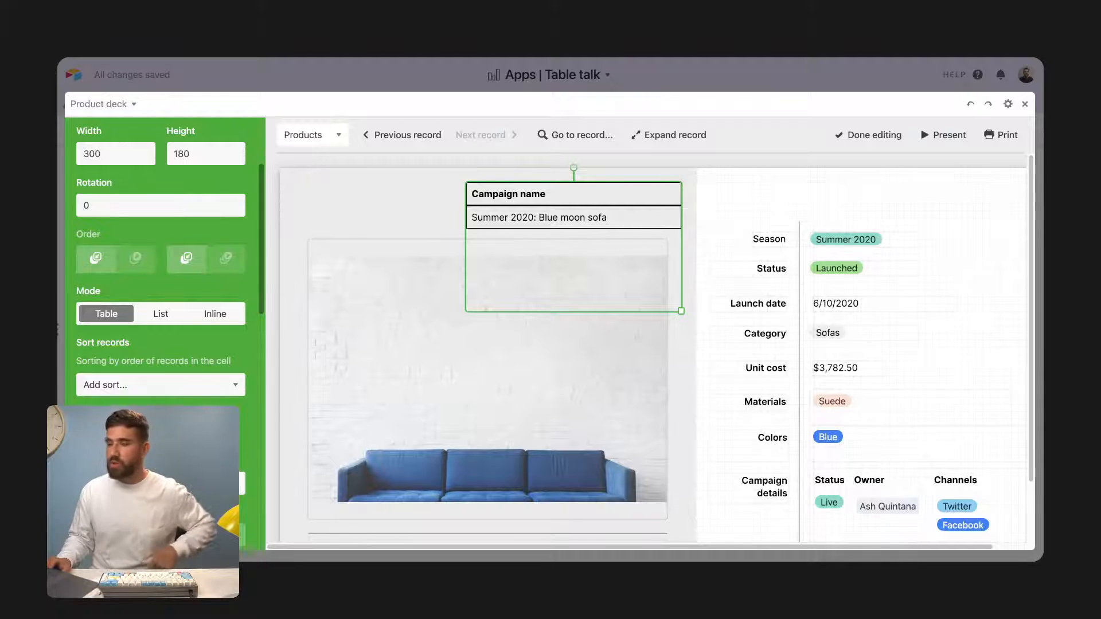
pyautogui.scroll(-3, 156, 405)
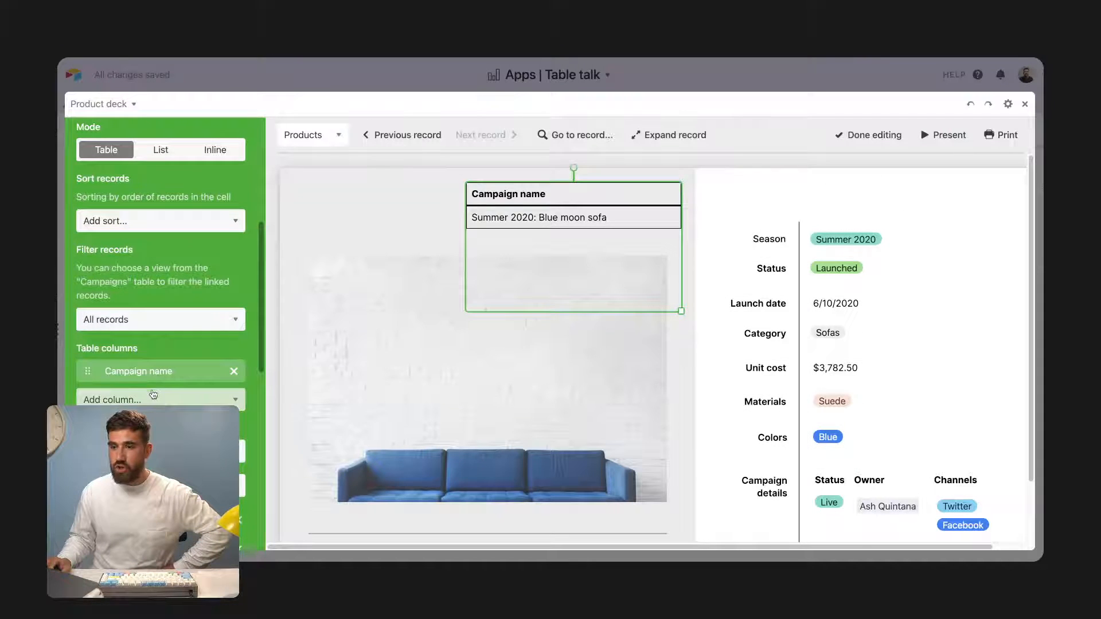
pyautogui.click(171, 399)
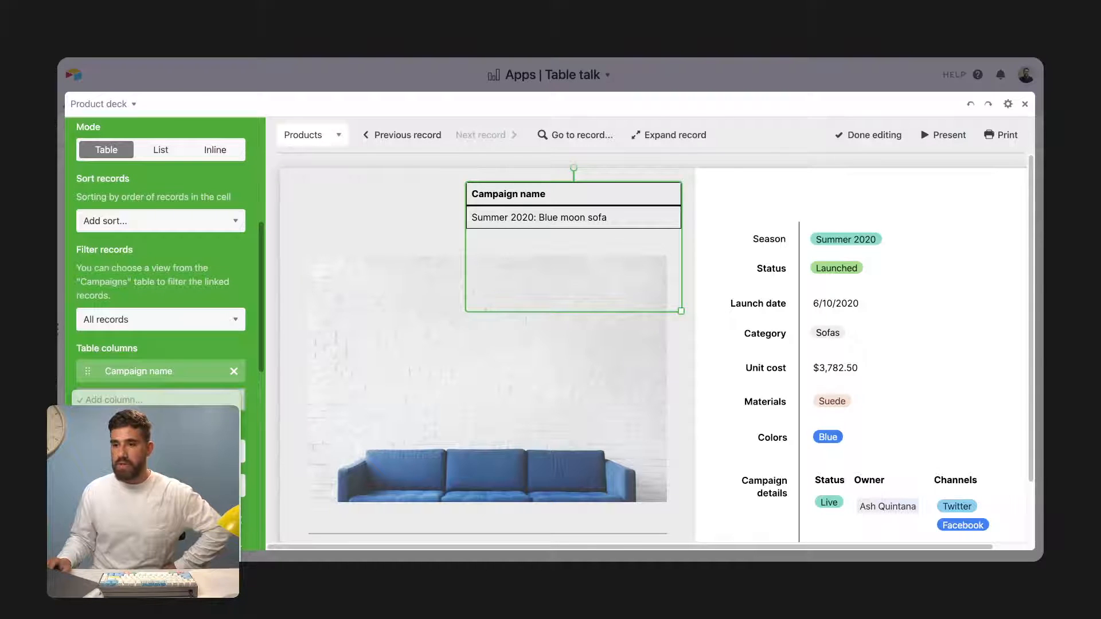
pyautogui.click(166, 448)
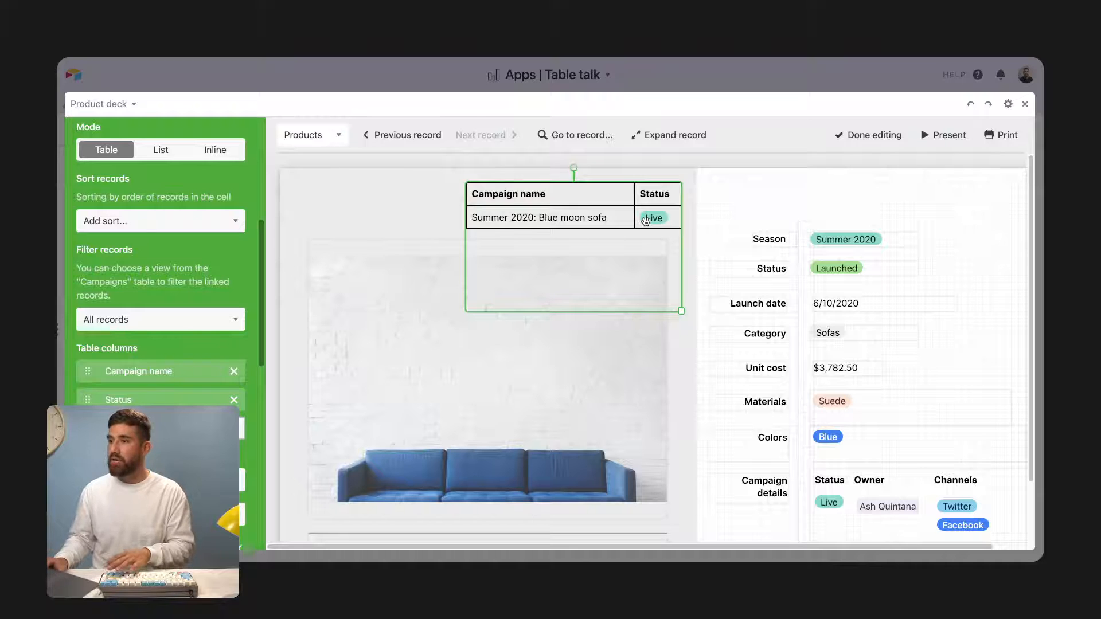
# Delete the Campaigns table over the product image, and mark the page designer question as answered in the Table Talk base.
pyautogui.press('Delete')
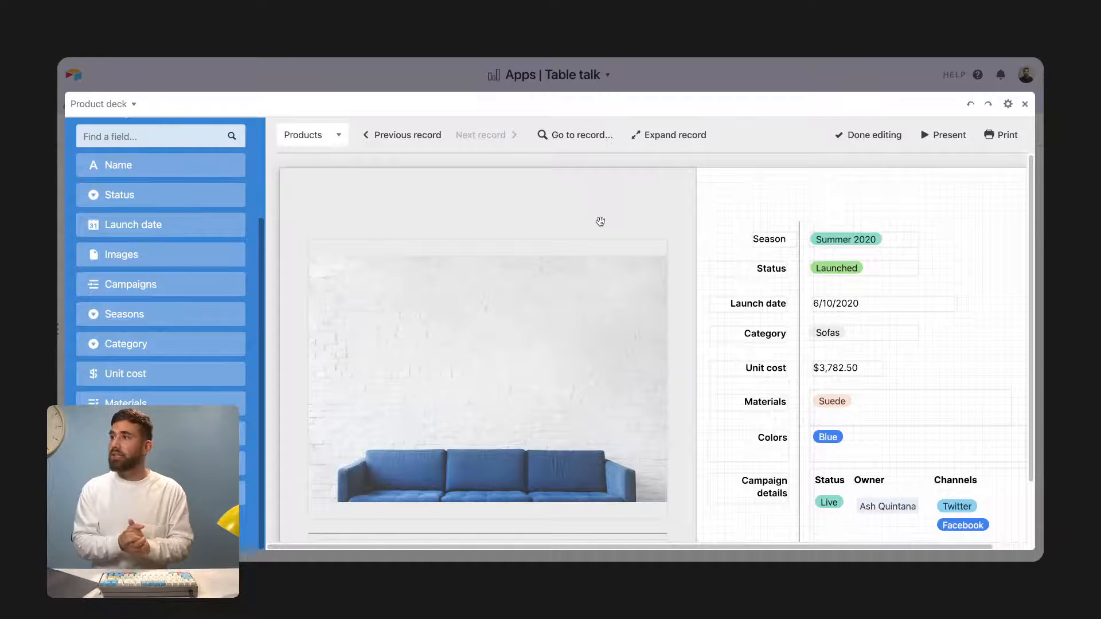
pyautogui.click(628, 84)
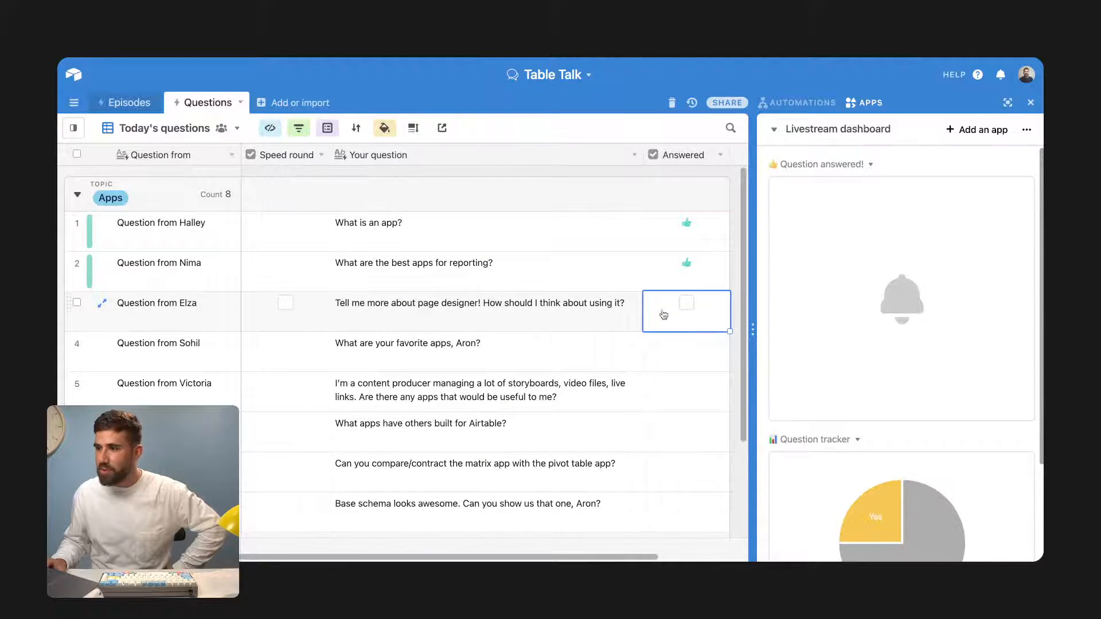
pyautogui.click(686, 303)
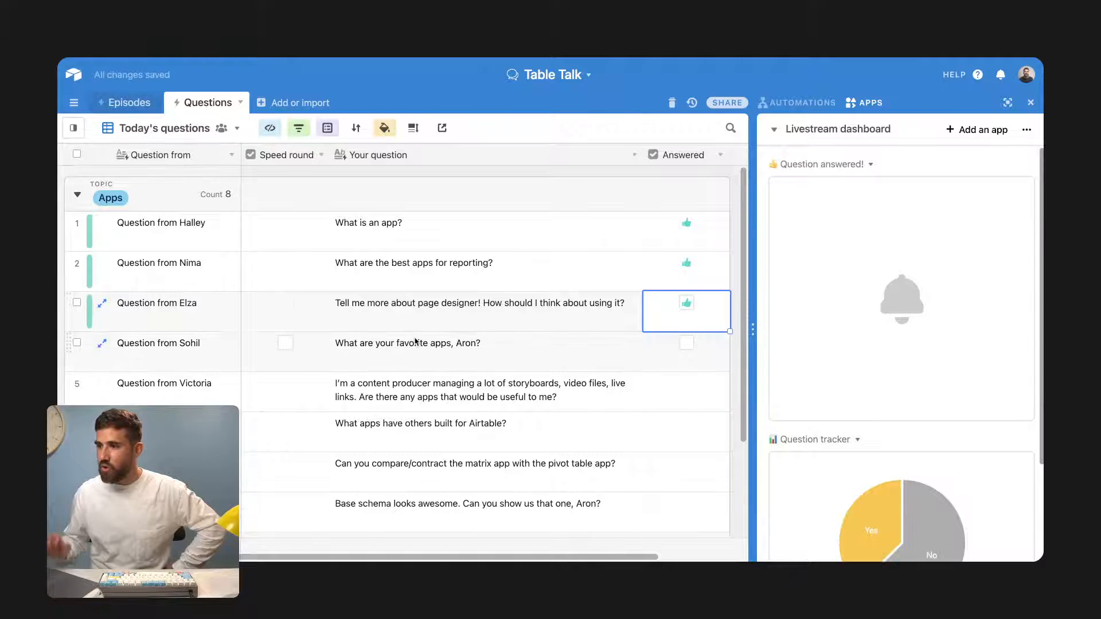
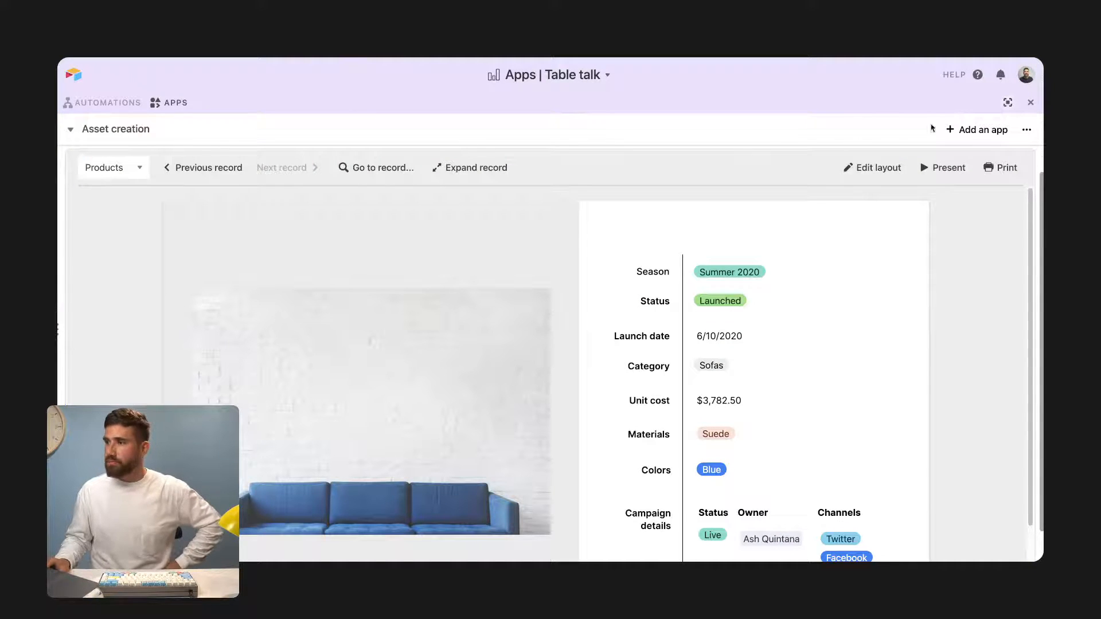
# Return to the Apps base, show the Importing dashboard in a slightly wider pane, and examine the Web clipper settings in expanded view.
pyautogui.click(1007, 102)
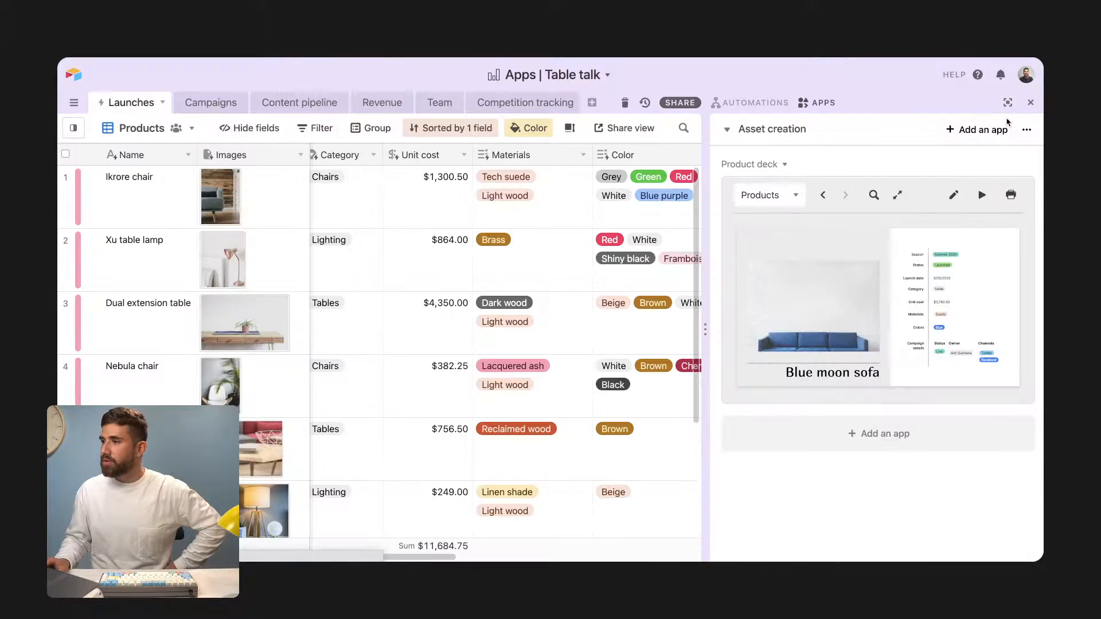
pyautogui.click(750, 132)
pyautogui.click(805, 187)
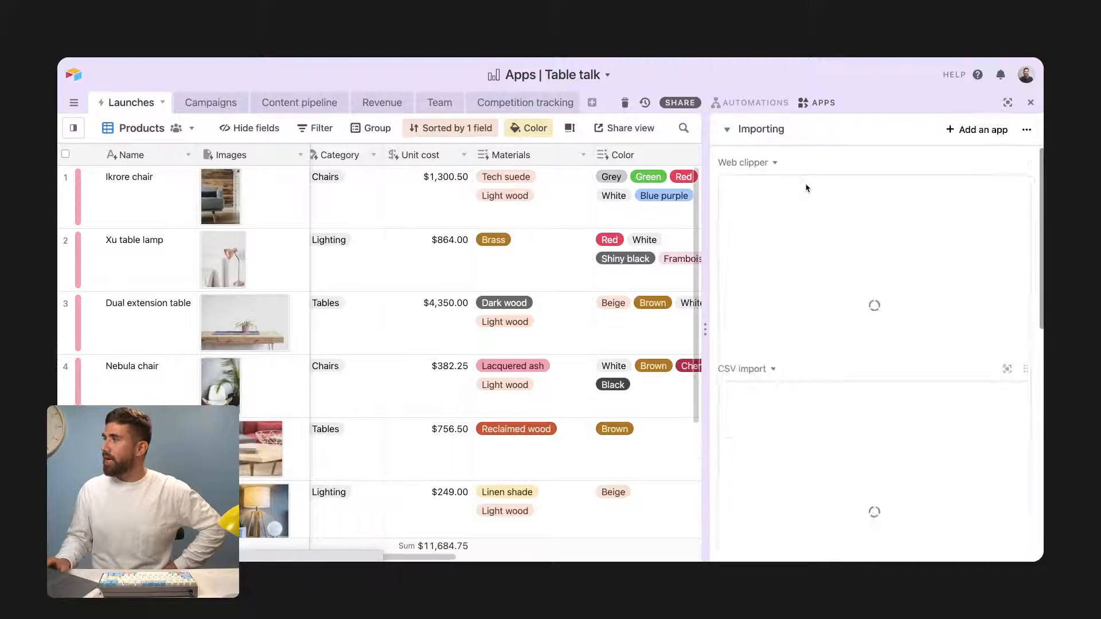
pyautogui.moveTo(702, 213); pyautogui.dragTo(687, 213)
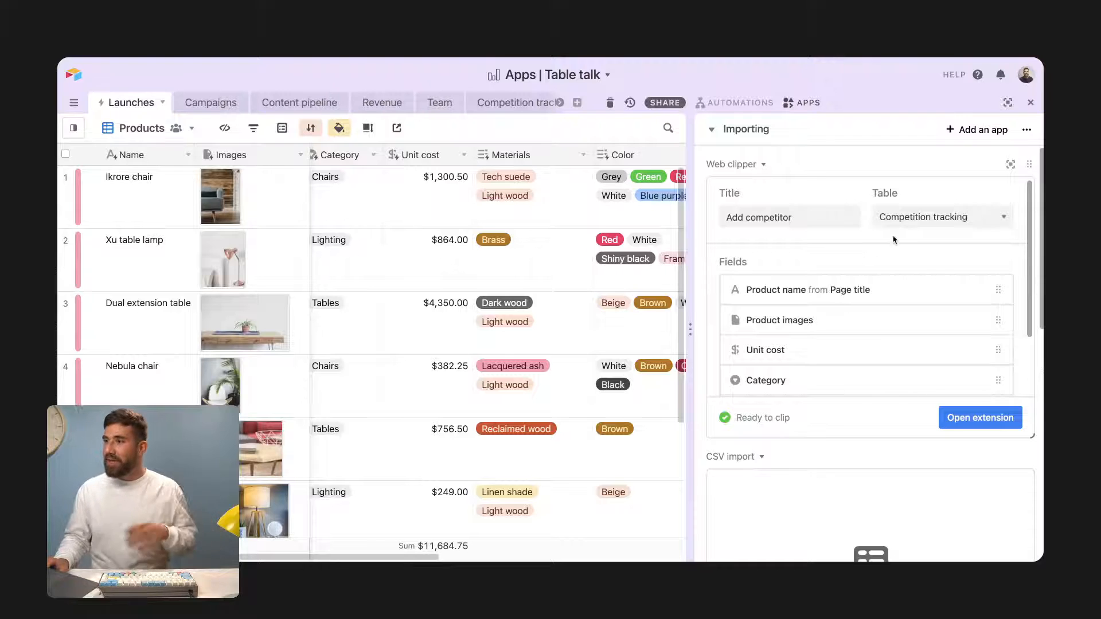
pyautogui.click(1011, 166)
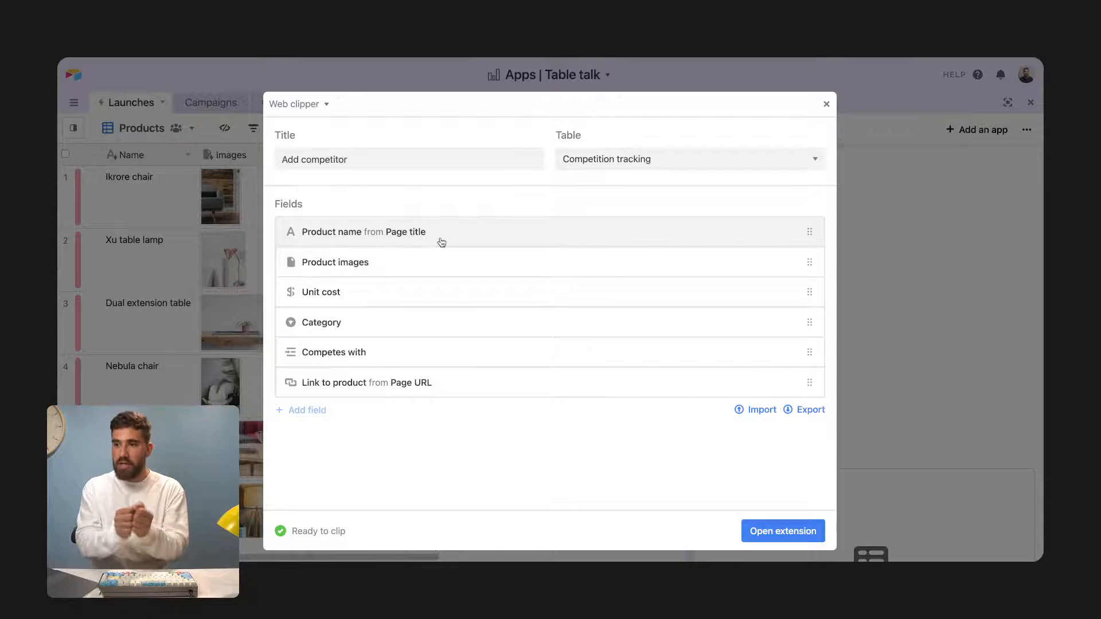
pyautogui.click(241, 268)
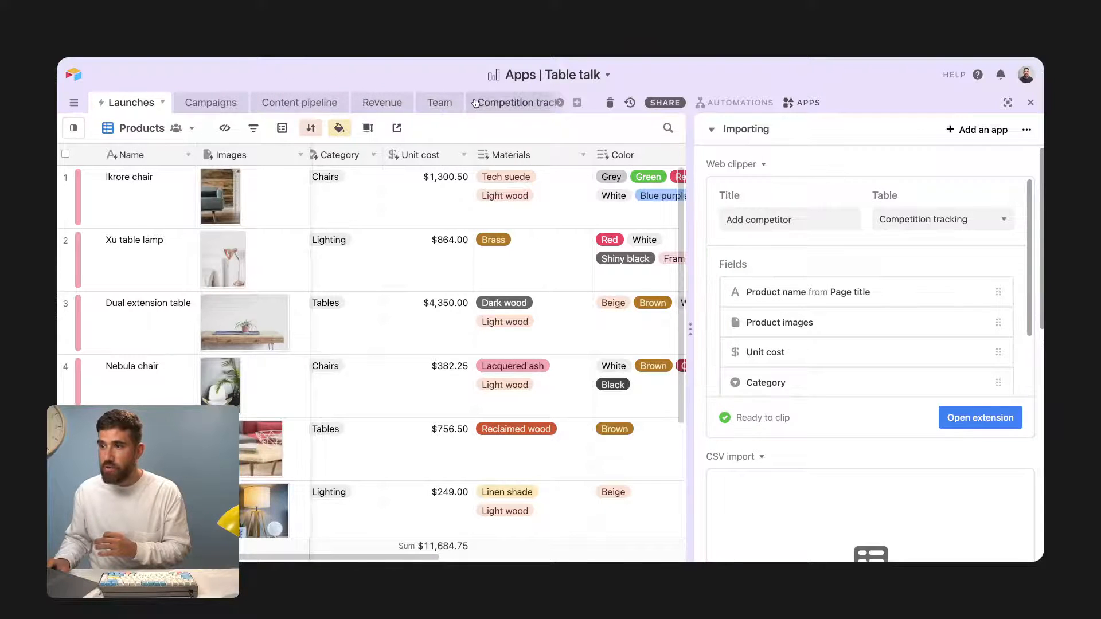
# Examine the last lighting record in the Competition tracking table across to its product link, and compare it with the Web clipper fields.
pyautogui.click(504, 103)
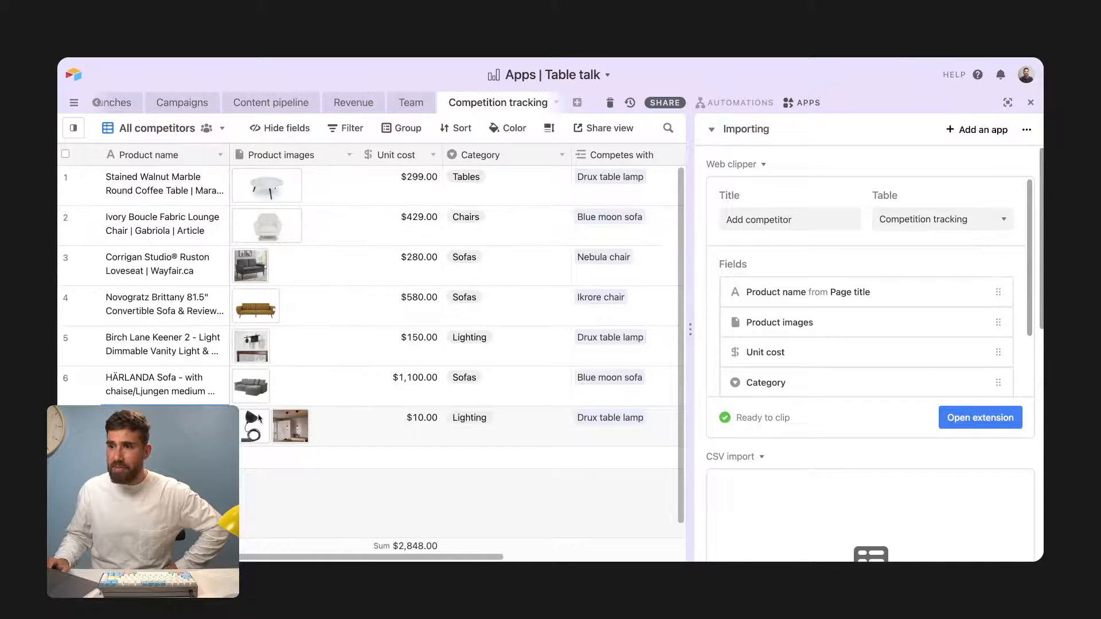
pyautogui.click(411, 419)
pyautogui.click(539, 434)
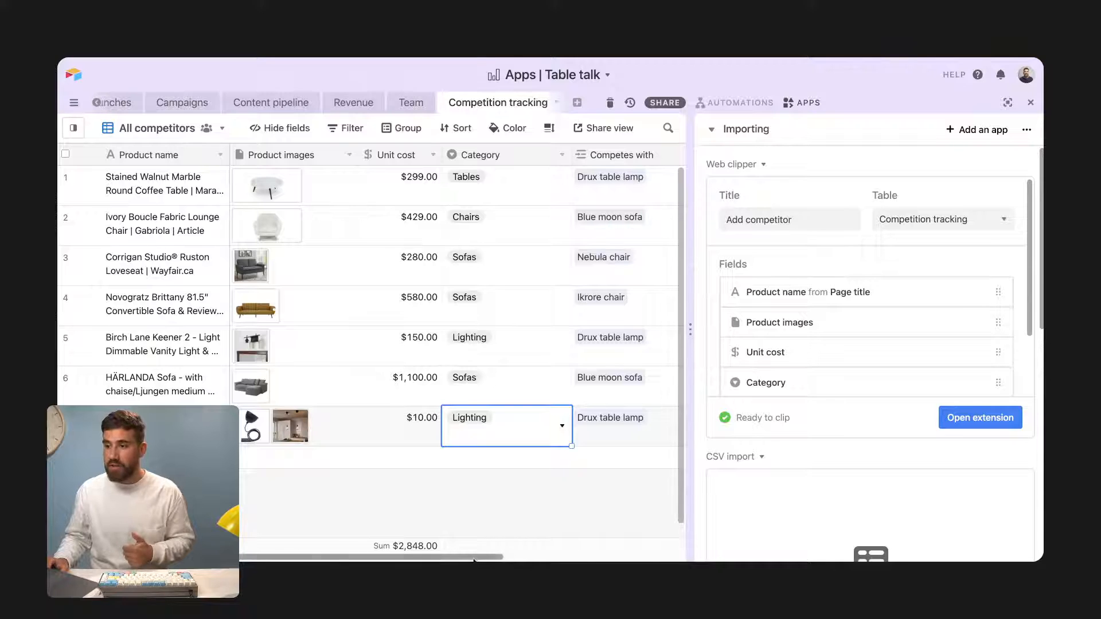
pyautogui.hscroll(3, 492, 539)
pyautogui.click(576, 413)
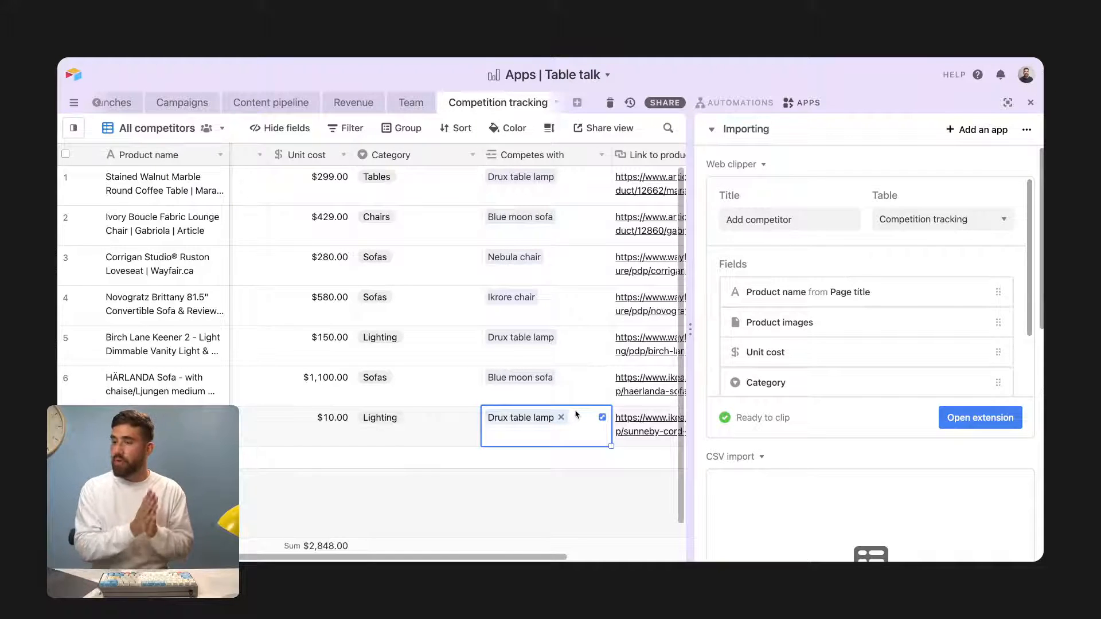
pyautogui.hscroll(4, 573, 516)
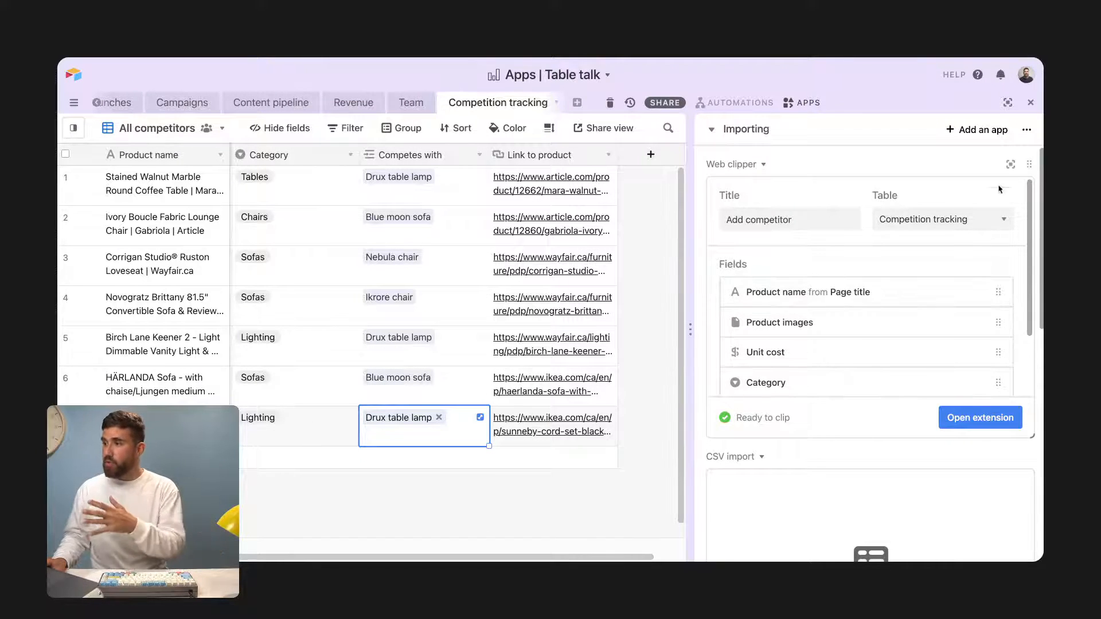
pyautogui.click(1010, 165)
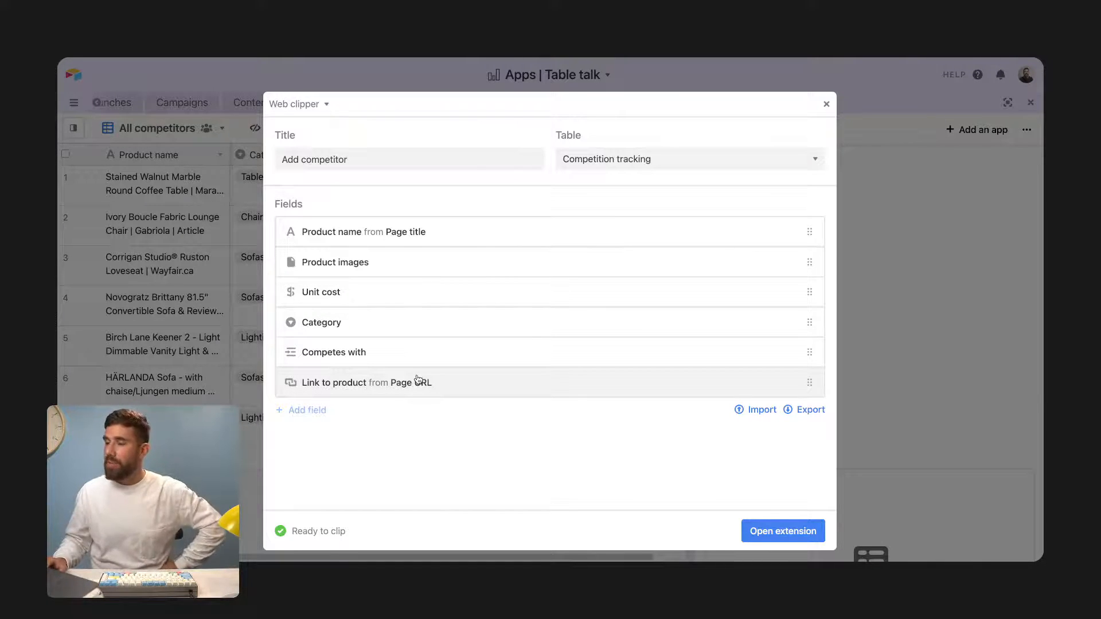
pyautogui.click(965, 361)
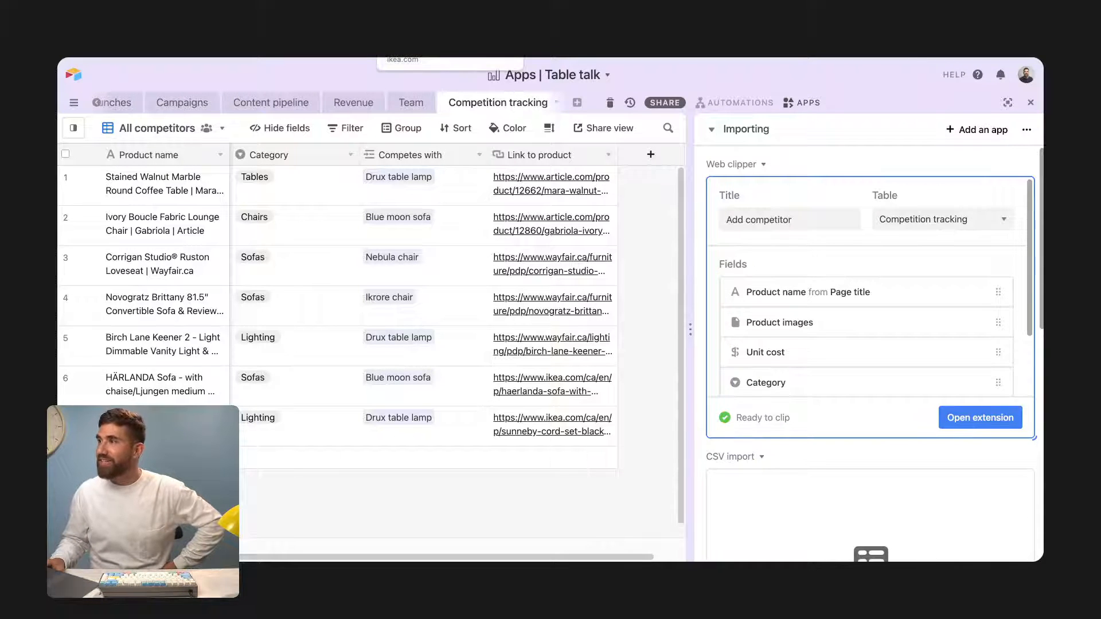
# Switch to the IKEA table lamps page, open the SOLKLINT table lamp and dismiss the cookie notice.
pyautogui.click(436, 59)
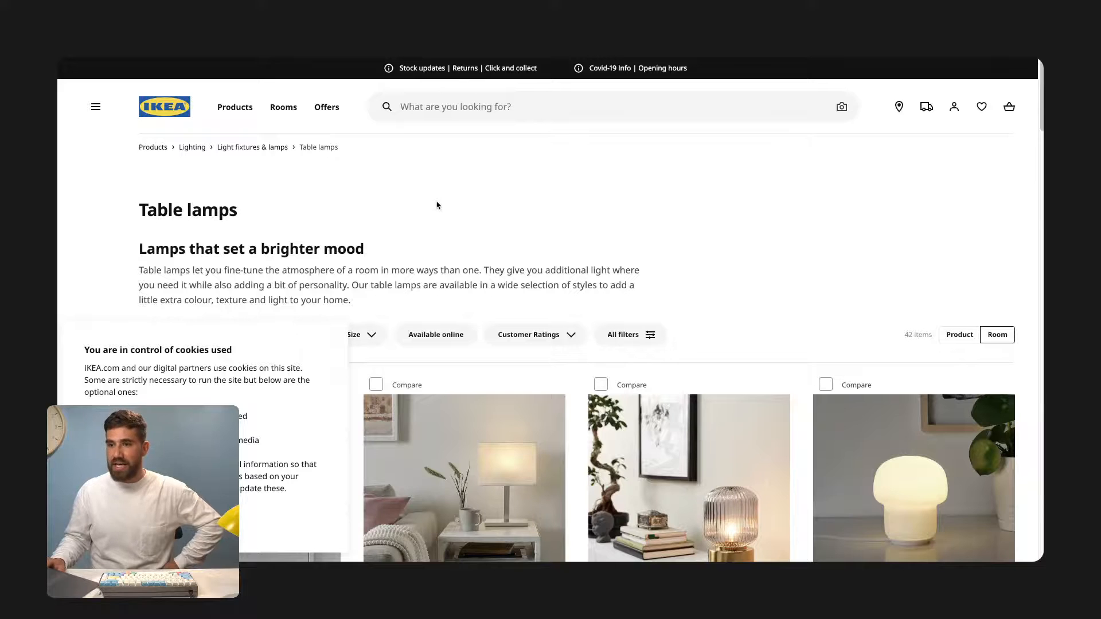
pyautogui.scroll(-2, 423, 259)
pyautogui.scroll(-5, 423, 259)
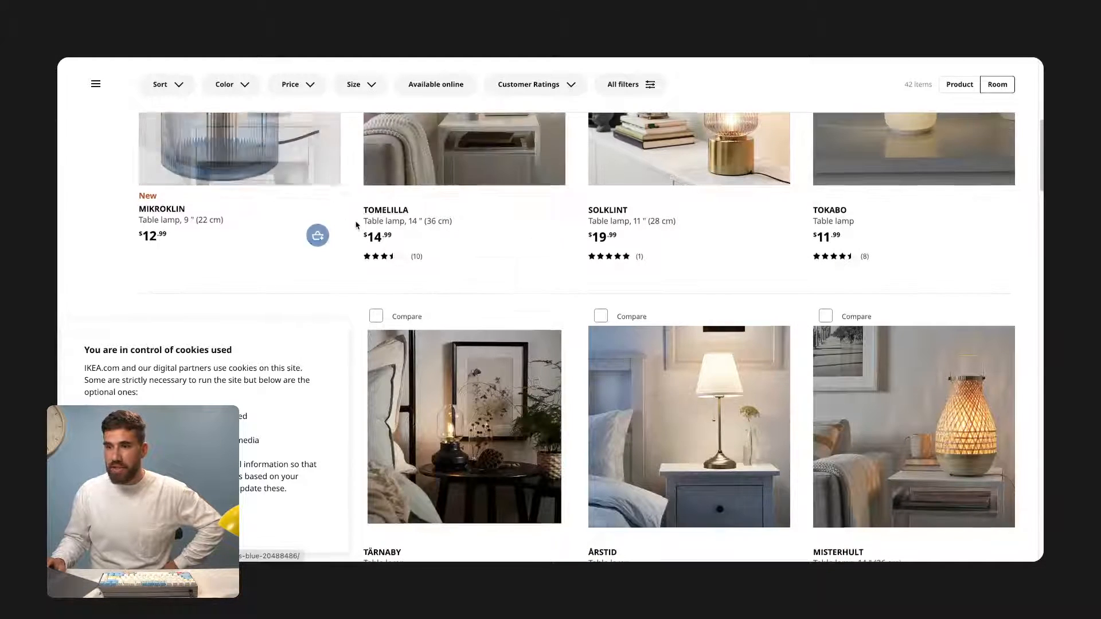
pyautogui.click(701, 257)
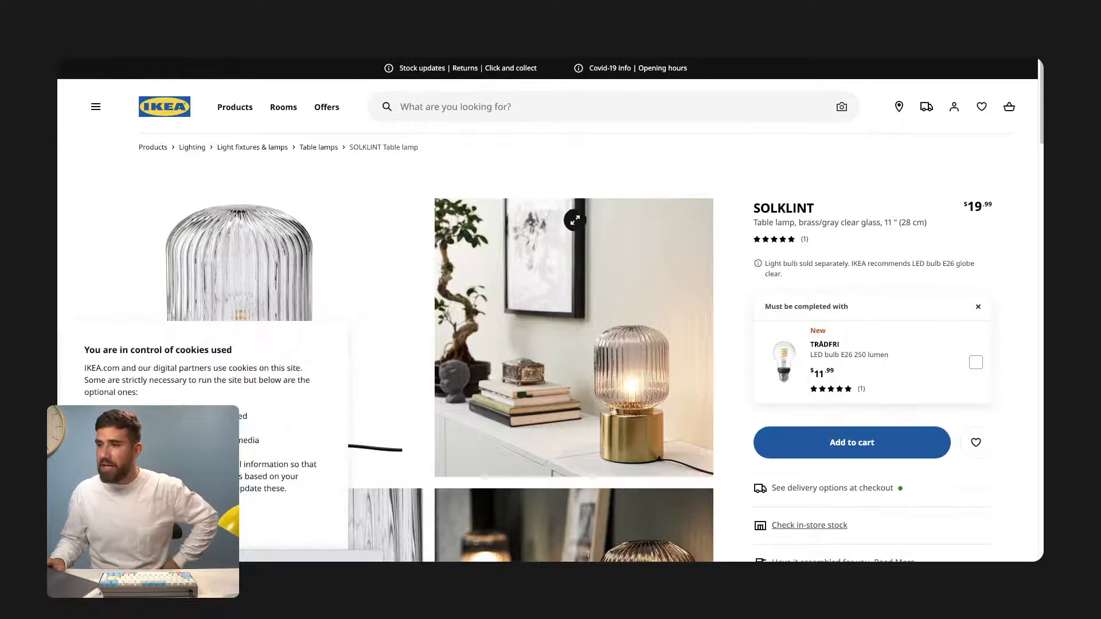
pyautogui.click(109, 519)
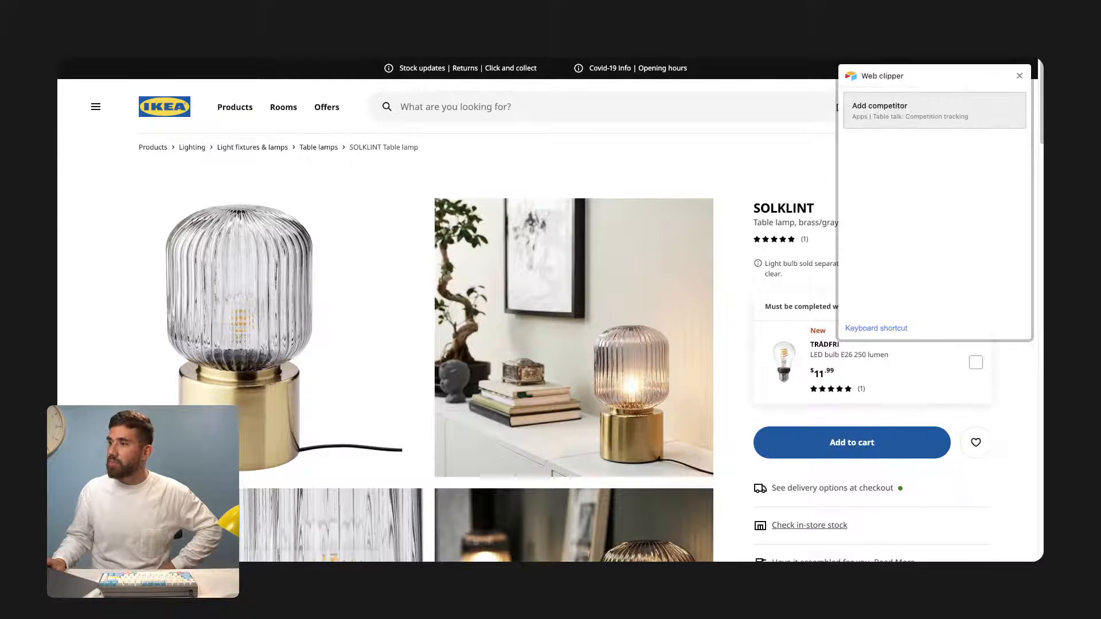
# Open the Add competitor clipper form and add the lamp's plain product photo and its room photo from the page as product images.
pyautogui.click(943, 116)
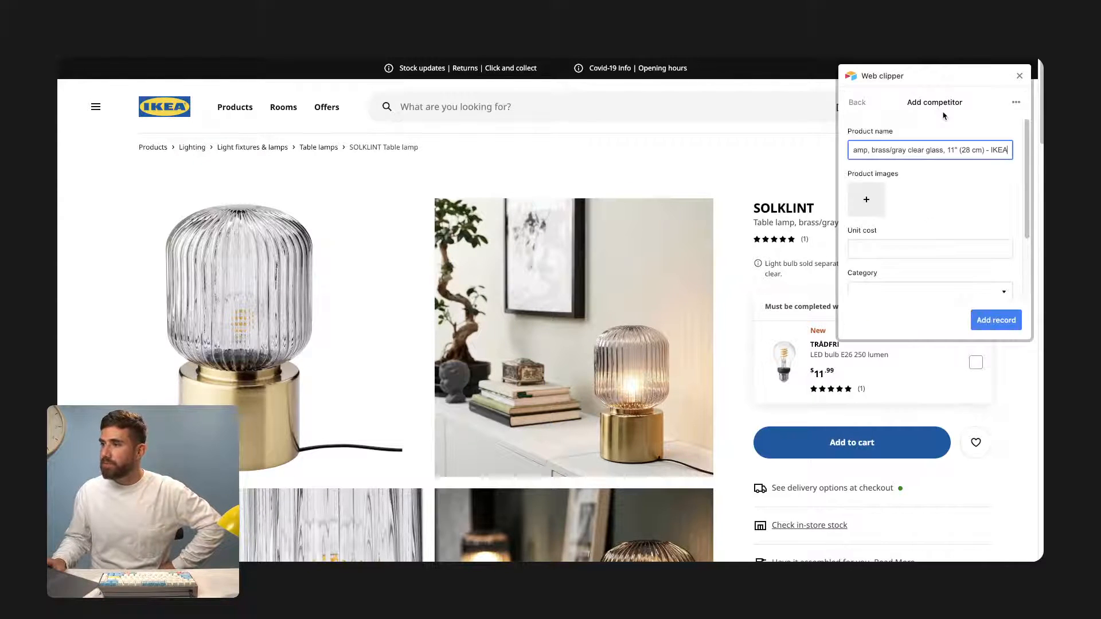
pyautogui.moveTo(1007, 150); pyautogui.dragTo(841, 152)
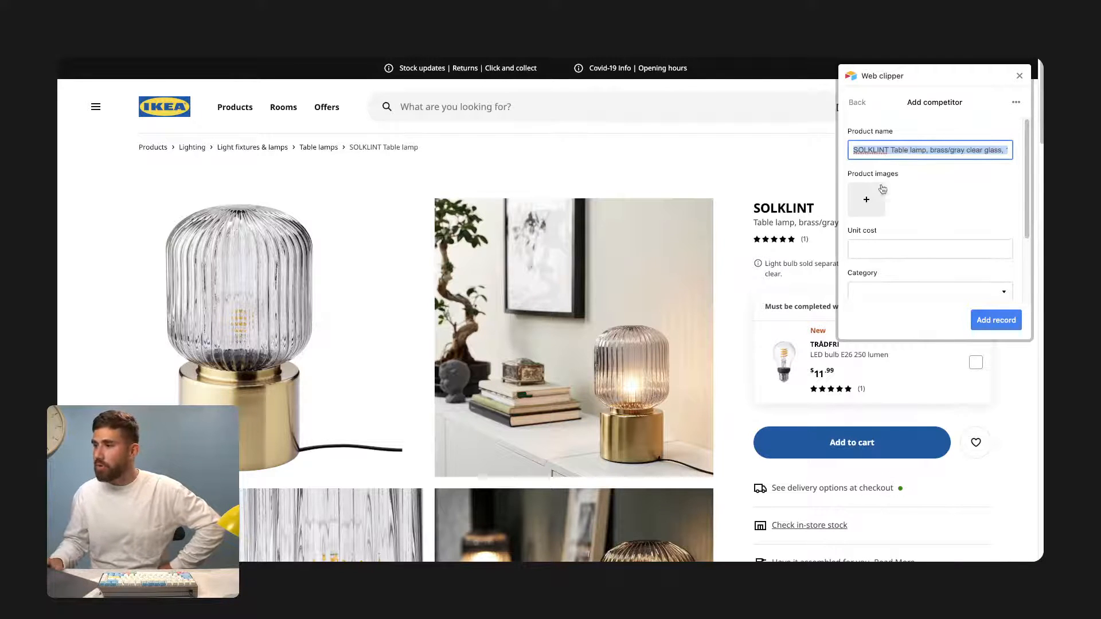
pyautogui.click(870, 198)
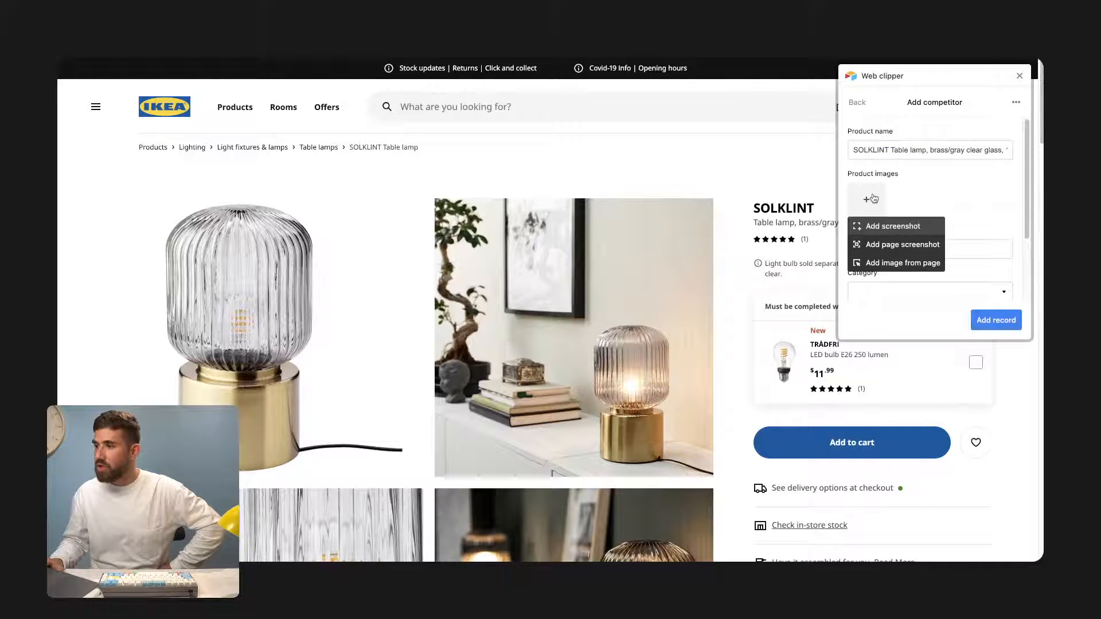
pyautogui.click(906, 263)
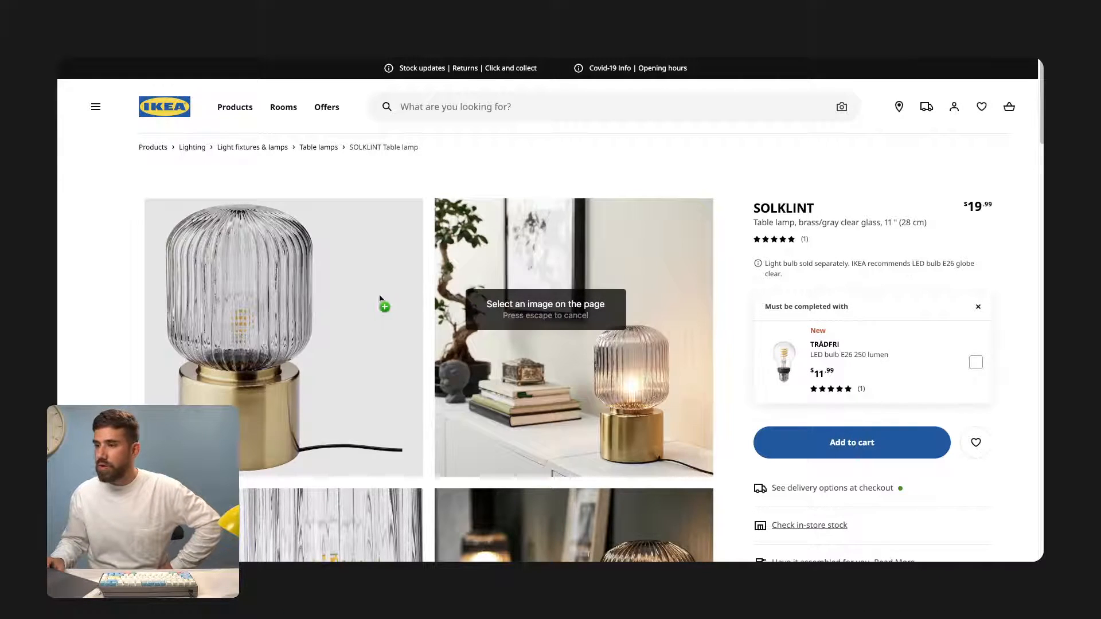
pyautogui.click(314, 304)
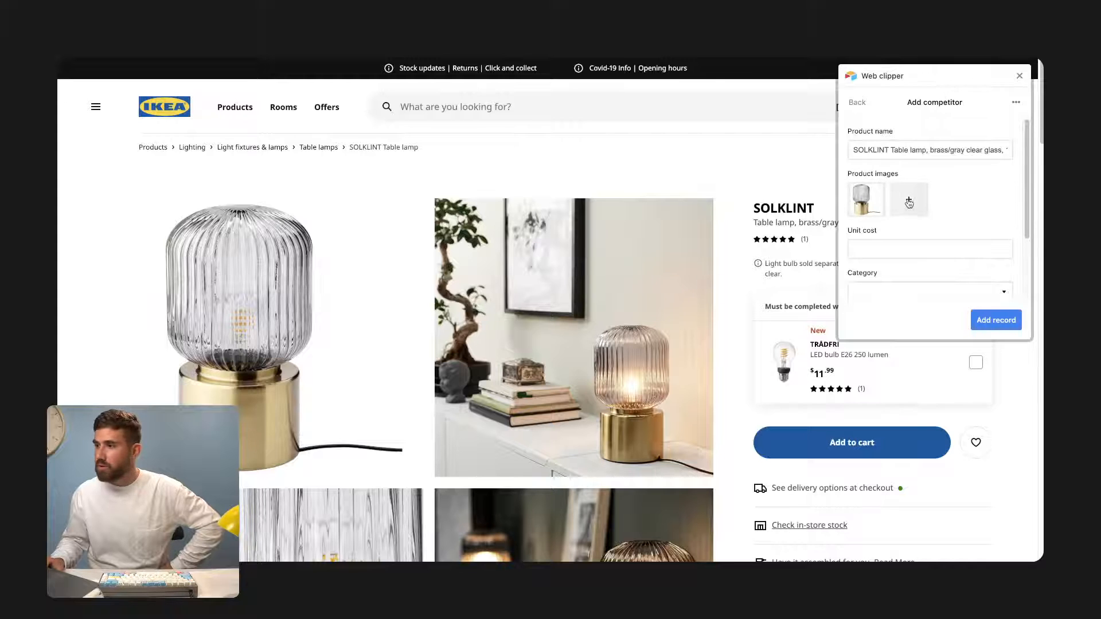
pyautogui.click(905, 201)
pyautogui.click(926, 260)
pyautogui.click(678, 298)
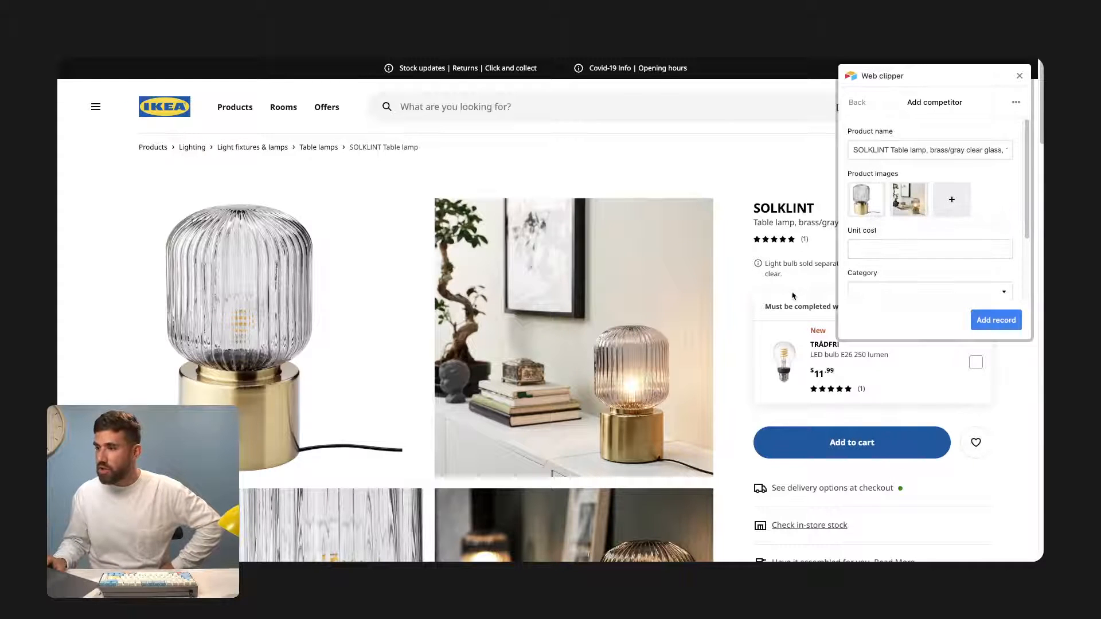
# Set the clipped product's unit cost to 11.99 and its category to Lighting.
pyautogui.click(887, 252)
pyautogui.write('11.99')
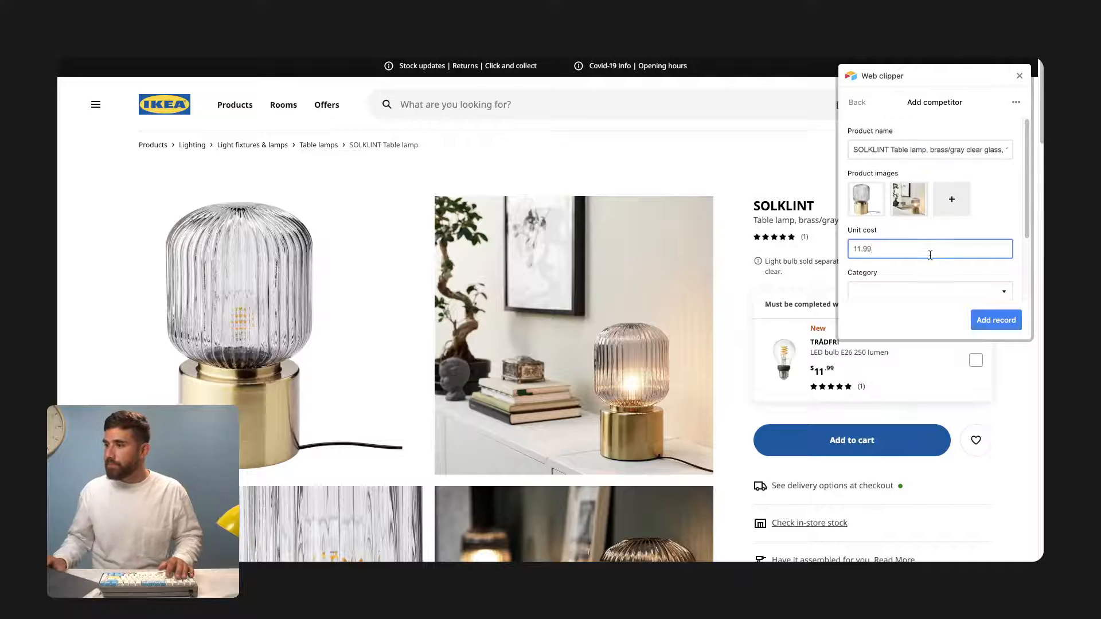
pyautogui.scroll(-1, 930, 254)
pyautogui.click(935, 269)
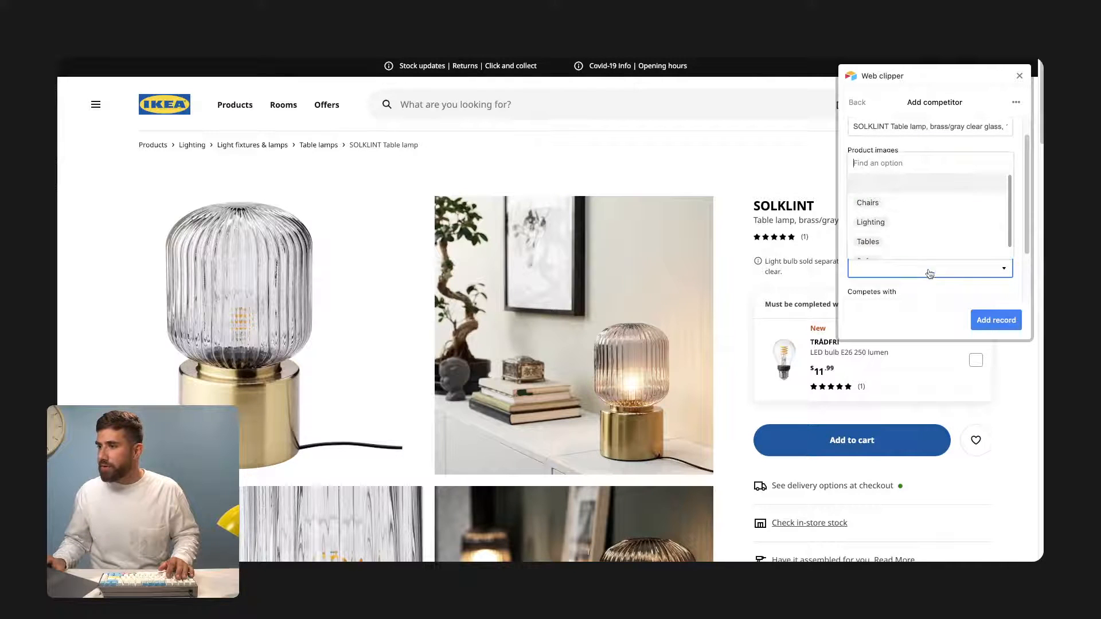
pyautogui.click(908, 213)
# Set Drux table lamp as the product the clipped lamp competes with, and add the record.
pyautogui.scroll(-3, 917, 265)
pyautogui.click(886, 243)
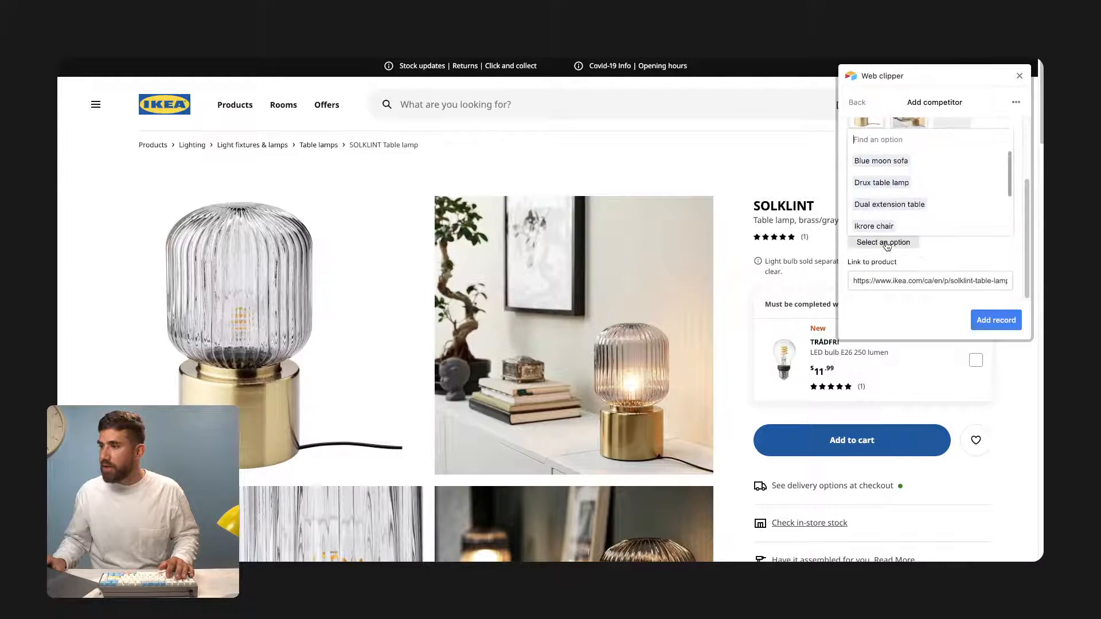
pyautogui.click(930, 182)
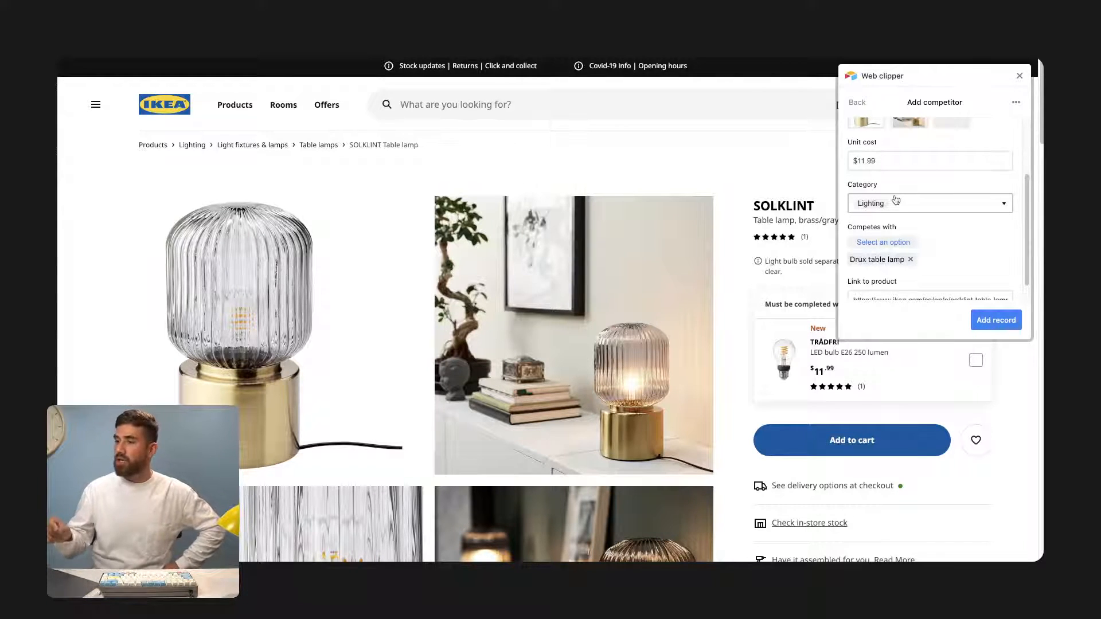
pyautogui.scroll(-1, 898, 206)
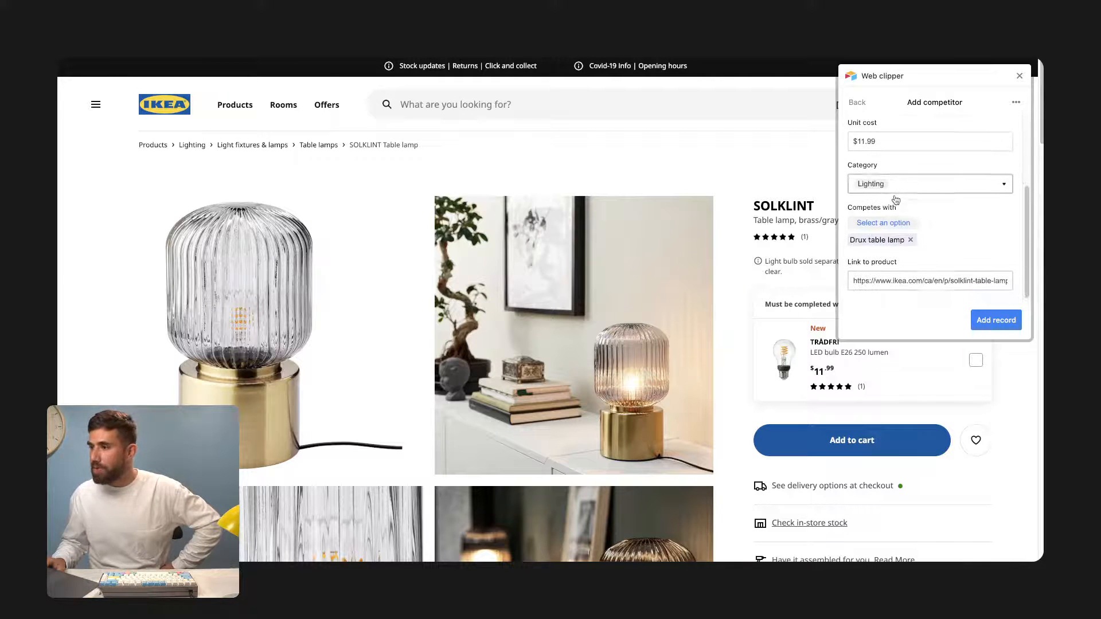
pyautogui.click(1009, 322)
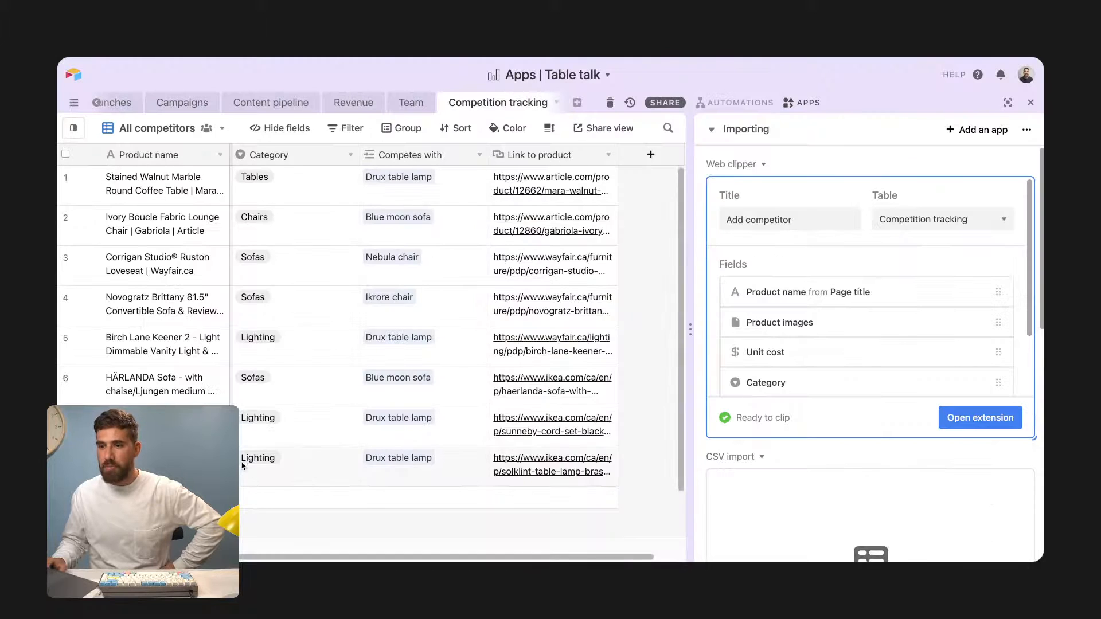
# Check the newly clipped SOLKLINT record's link, cost and images in the Competition tracking table.
pyautogui.click(602, 476)
pyautogui.hscroll(-5, 351, 482)
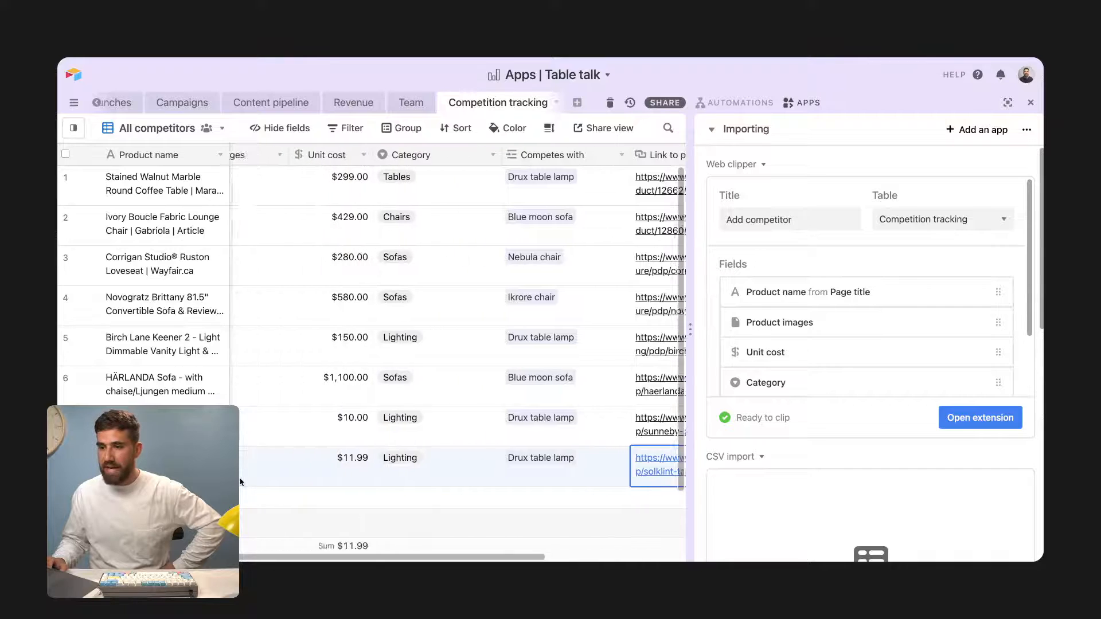
pyautogui.moveTo(416, 558); pyautogui.dragTo(411, 557)
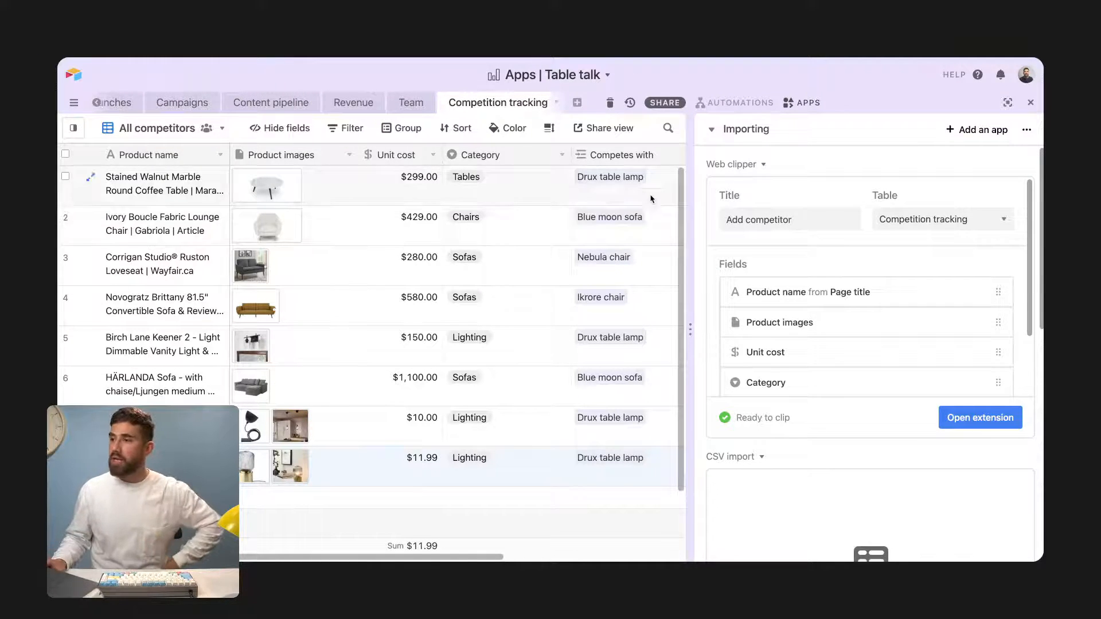
# Open the app marketplace and browse its available scripts.
pyautogui.click(968, 131)
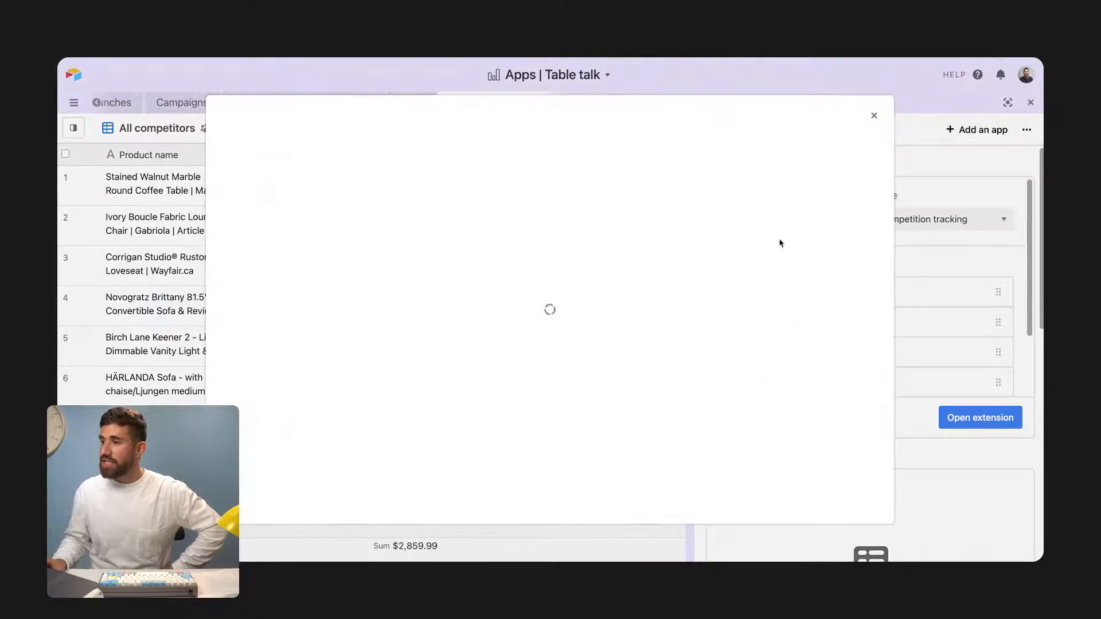
pyautogui.click(460, 156)
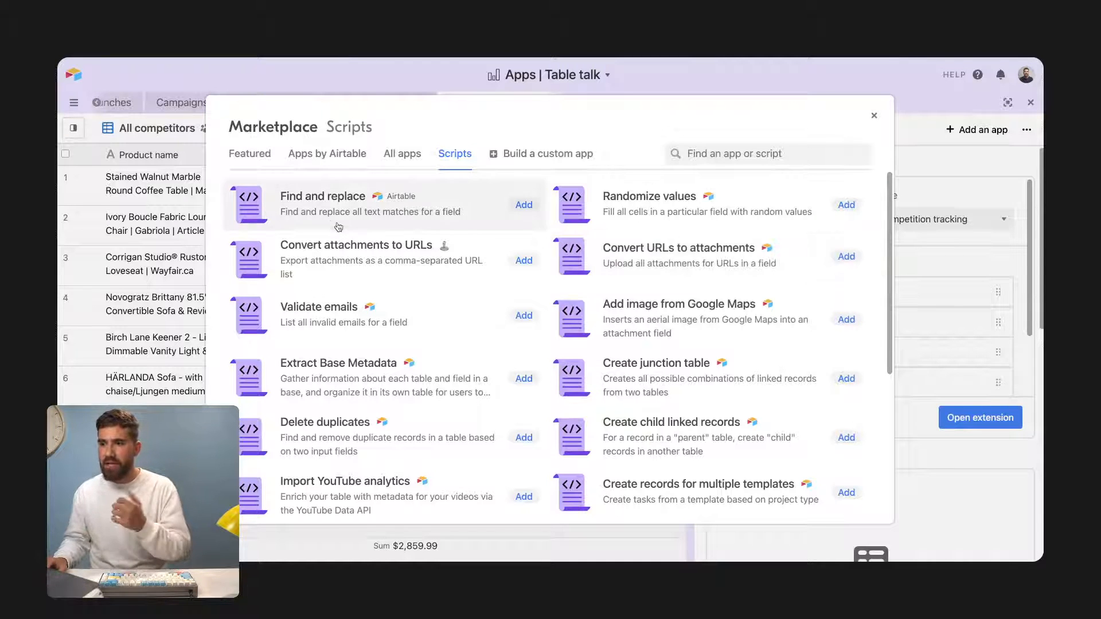
# Look through the remaining scripts to the end of the marketplace list, and close the marketplace.
pyautogui.scroll(-1, 321, 344)
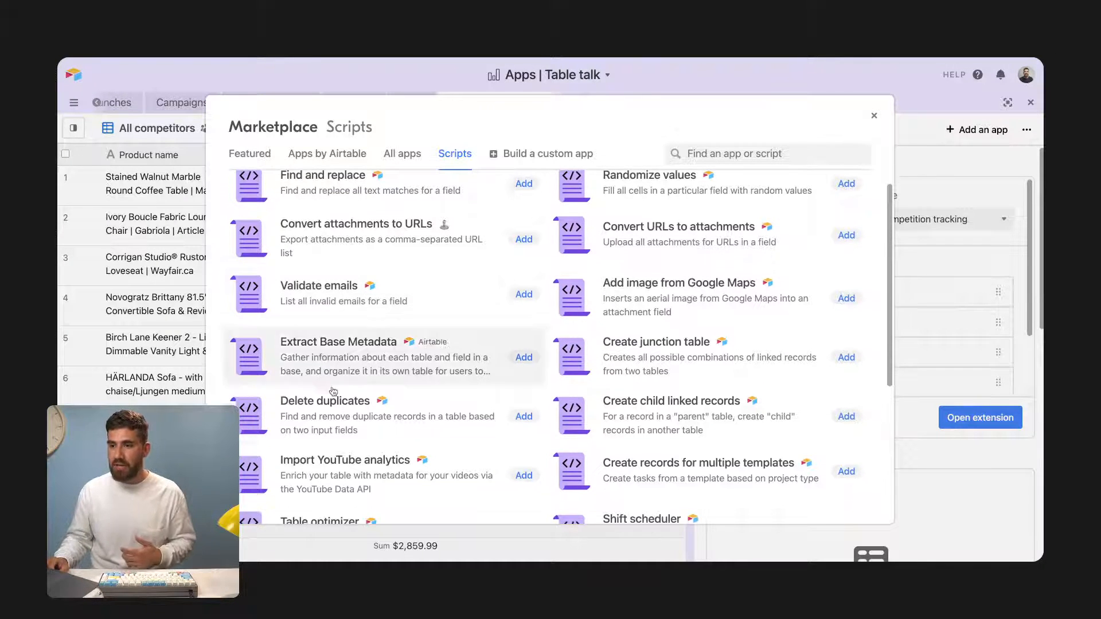
pyautogui.scroll(-5, 487, 424)
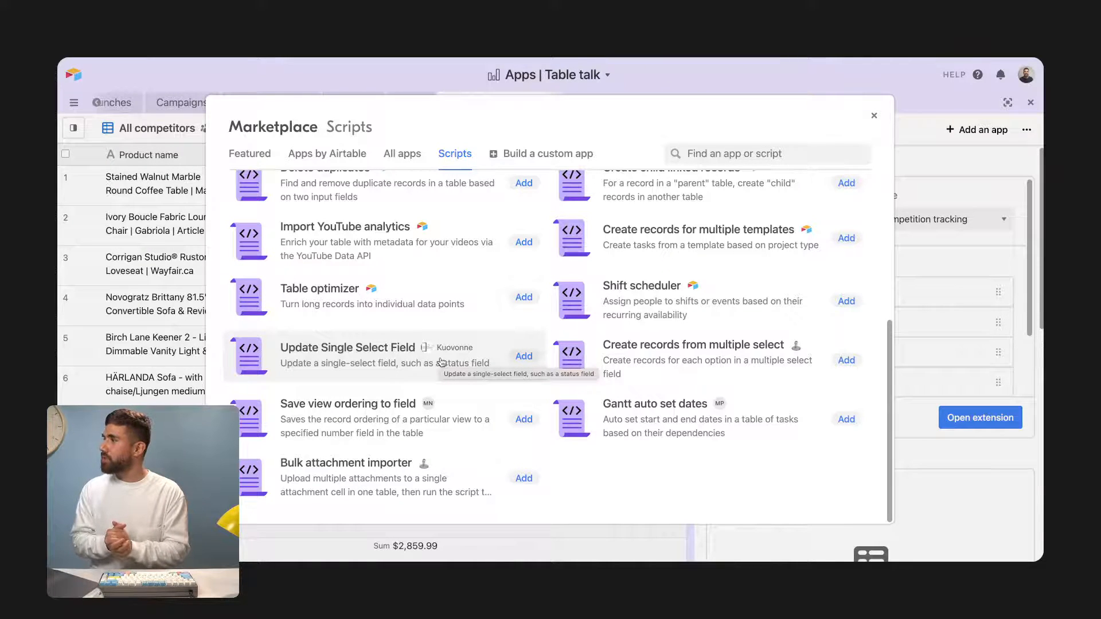
pyautogui.click(874, 115)
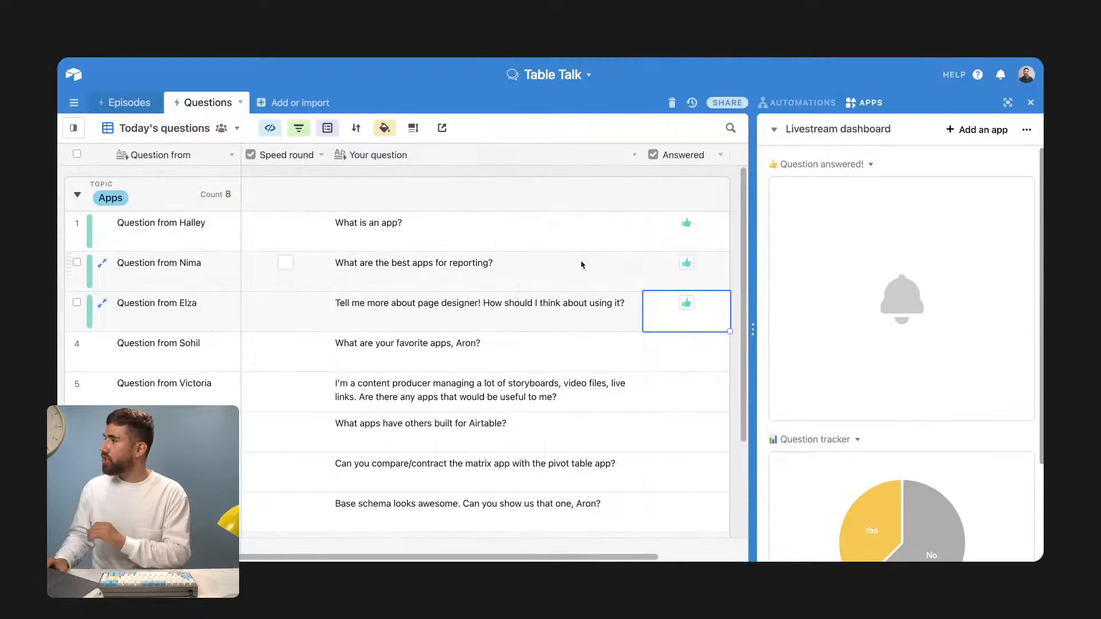
# Mark the favorite apps question as answered in Today's questions and select the content producer's question about useful apps.
pyautogui.click(677, 364)
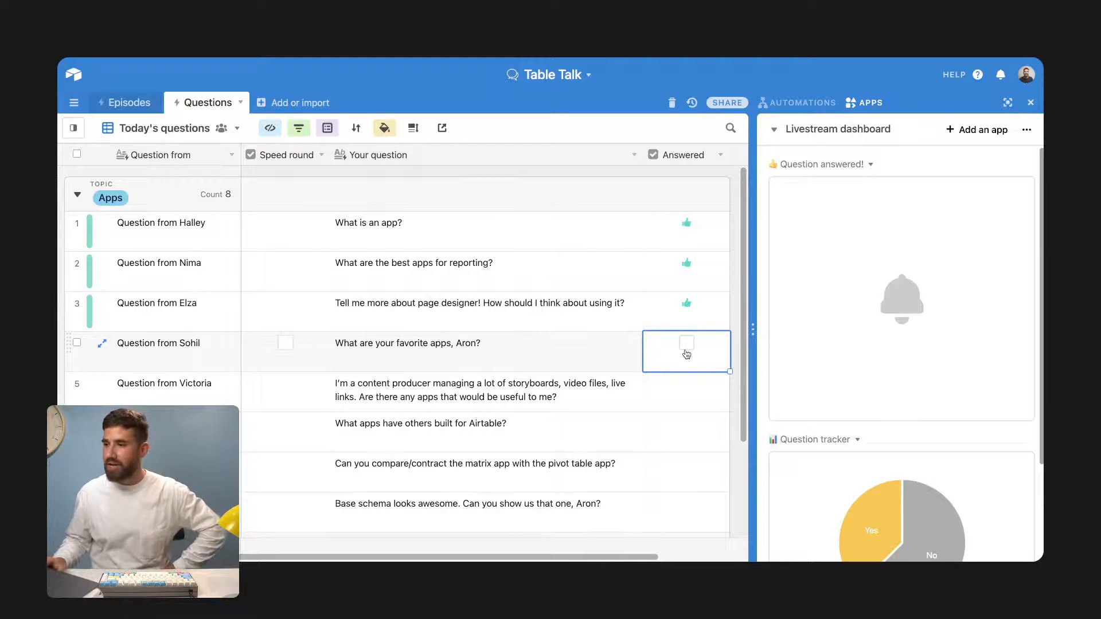
pyautogui.click(686, 353)
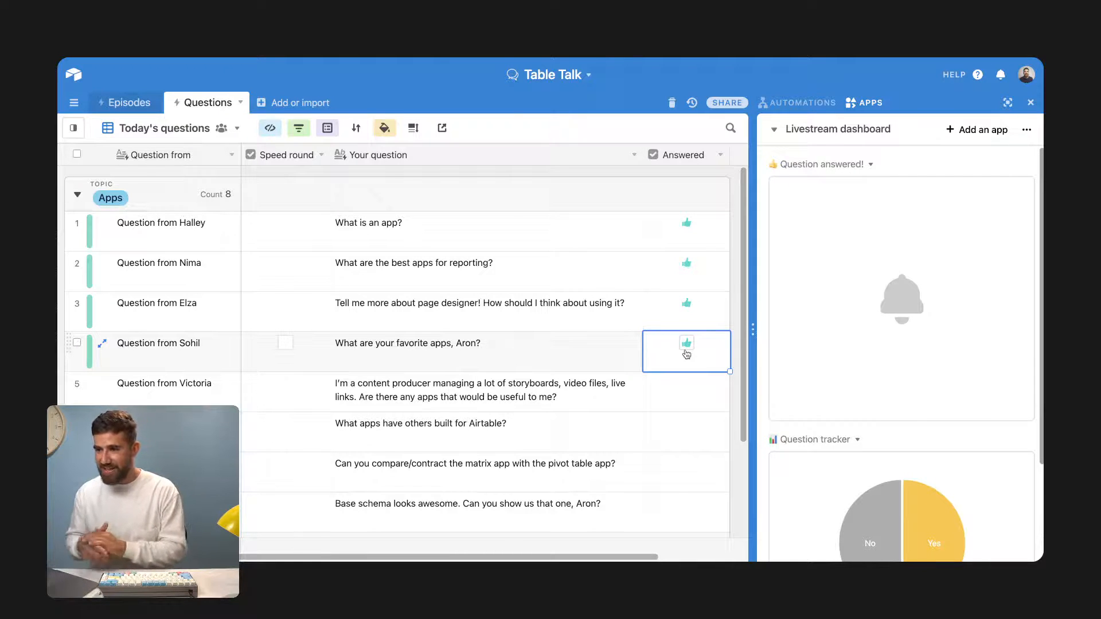
pyautogui.click(430, 401)
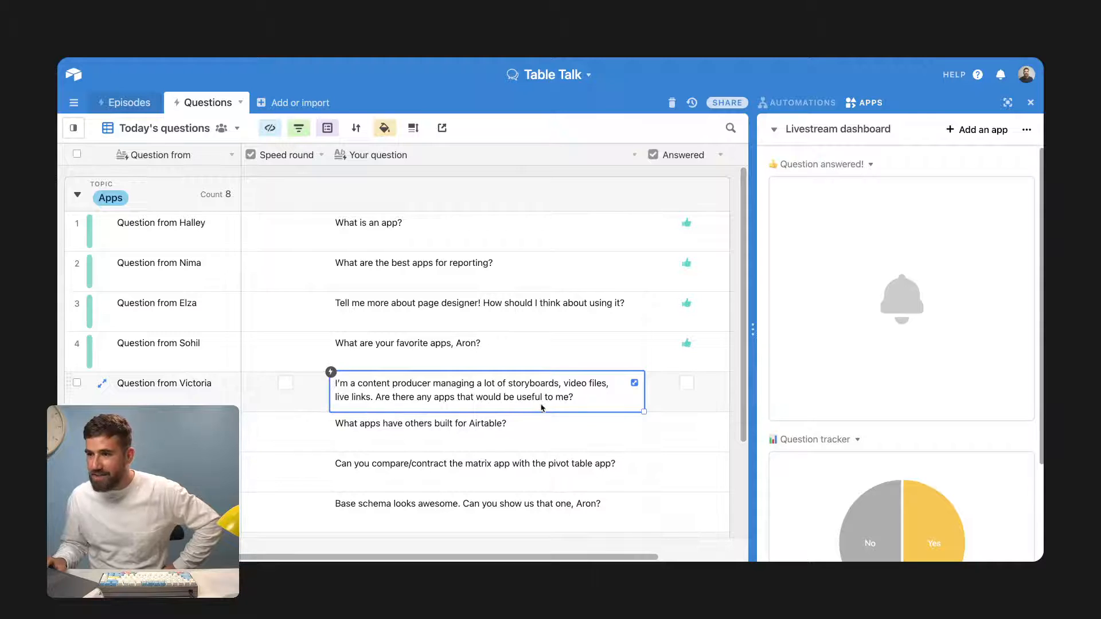
pyautogui.scroll(-1, 542, 402)
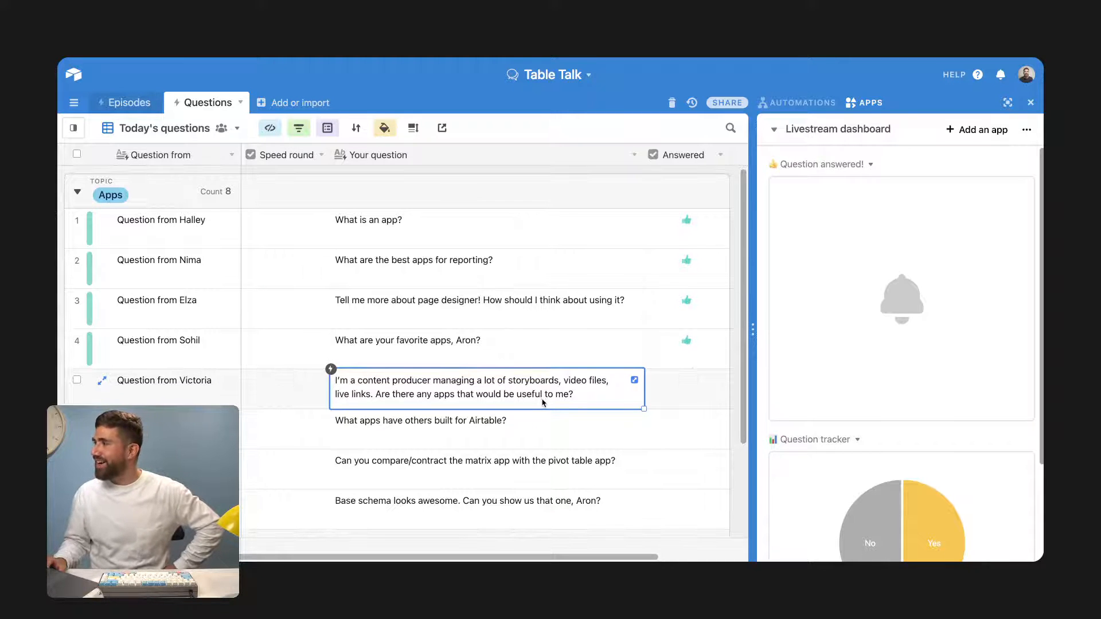
pyautogui.scroll(-1, 459, 408)
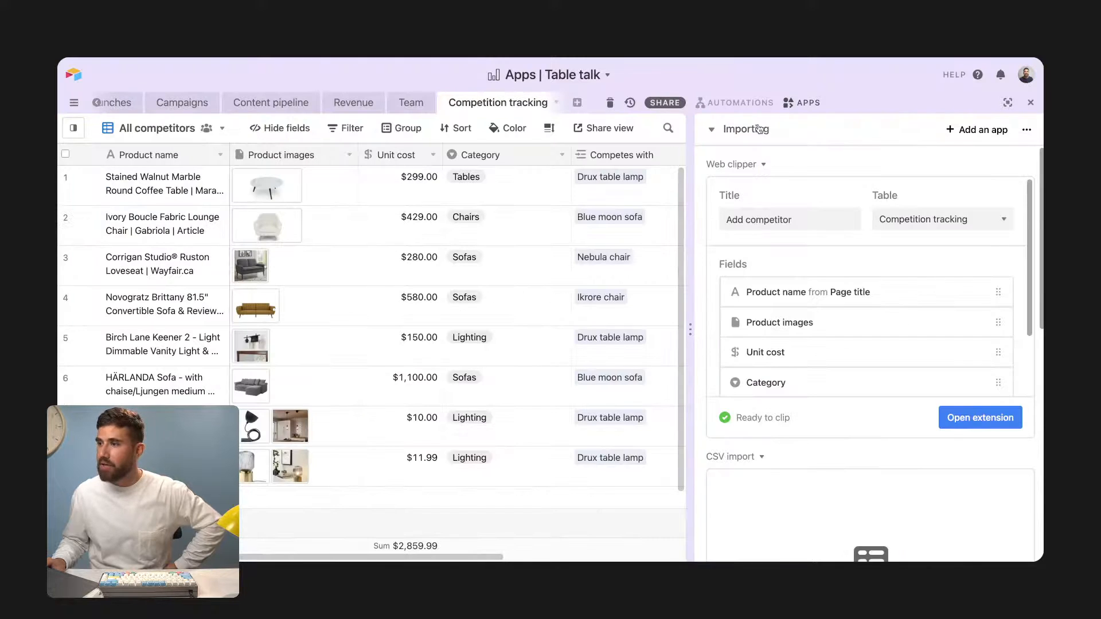
# Create a new app dashboard named "Video creation" in the Apps | Table talk base.
pyautogui.click(757, 128)
pyautogui.click(808, 240)
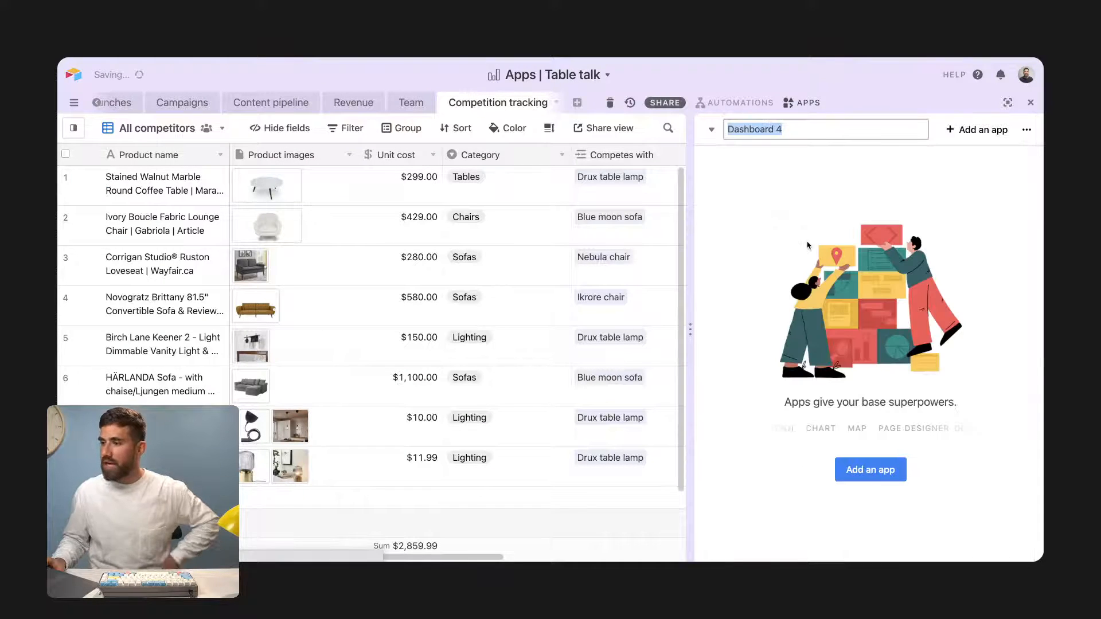
pyautogui.write('Video')
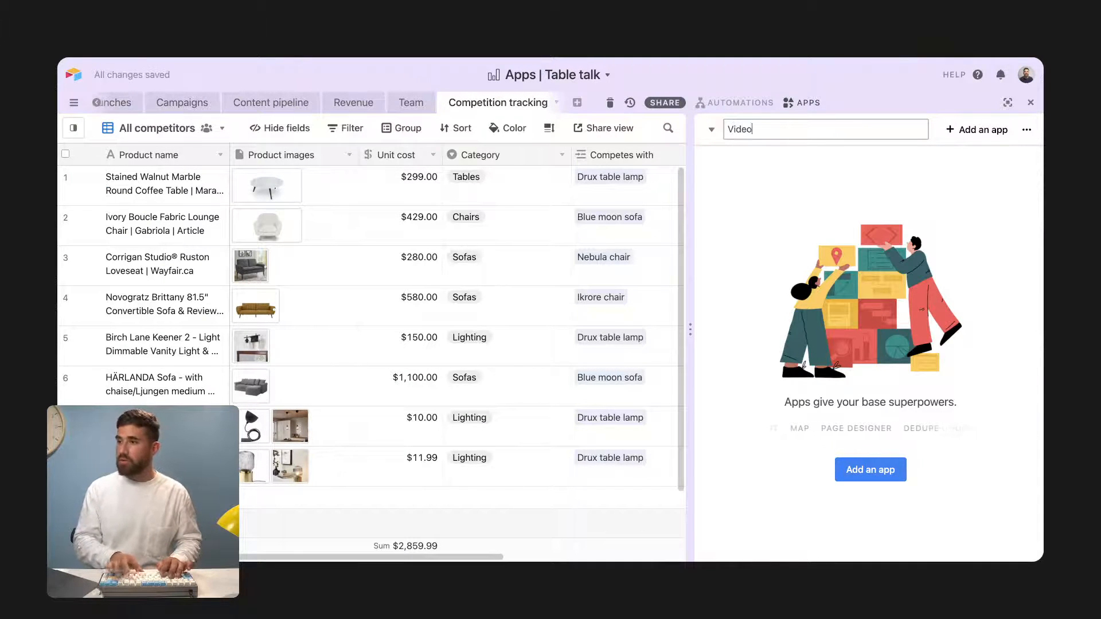
pyautogui.write(' creation')
pyautogui.press('Return')
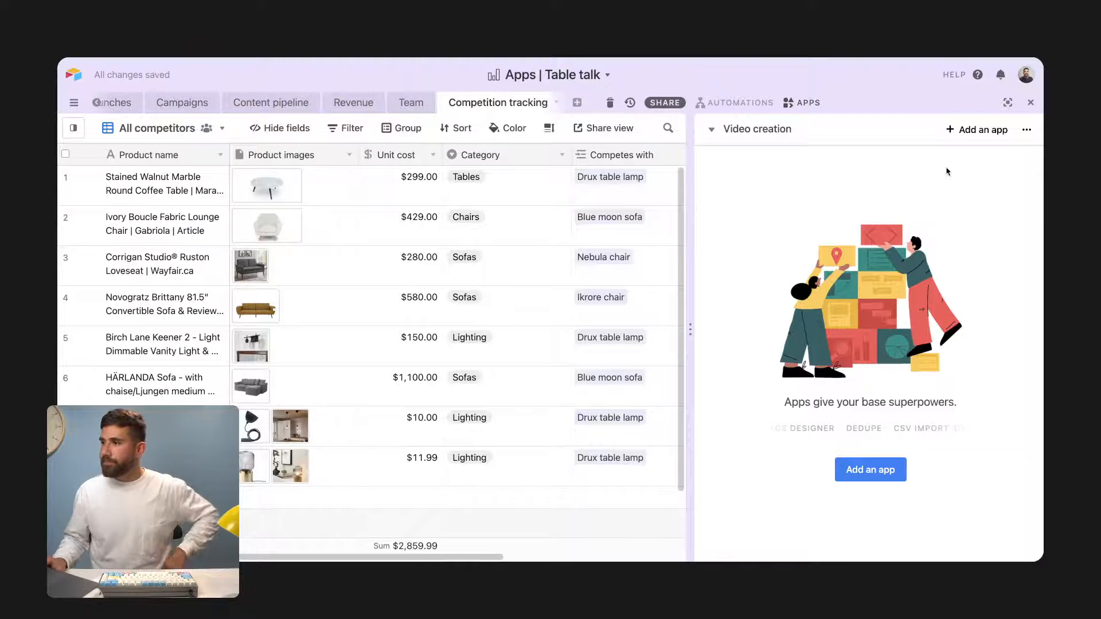
# Search the marketplace for "url", review the URL preview app's supported services, and add it to the Video creation dashboard.
pyautogui.click(961, 129)
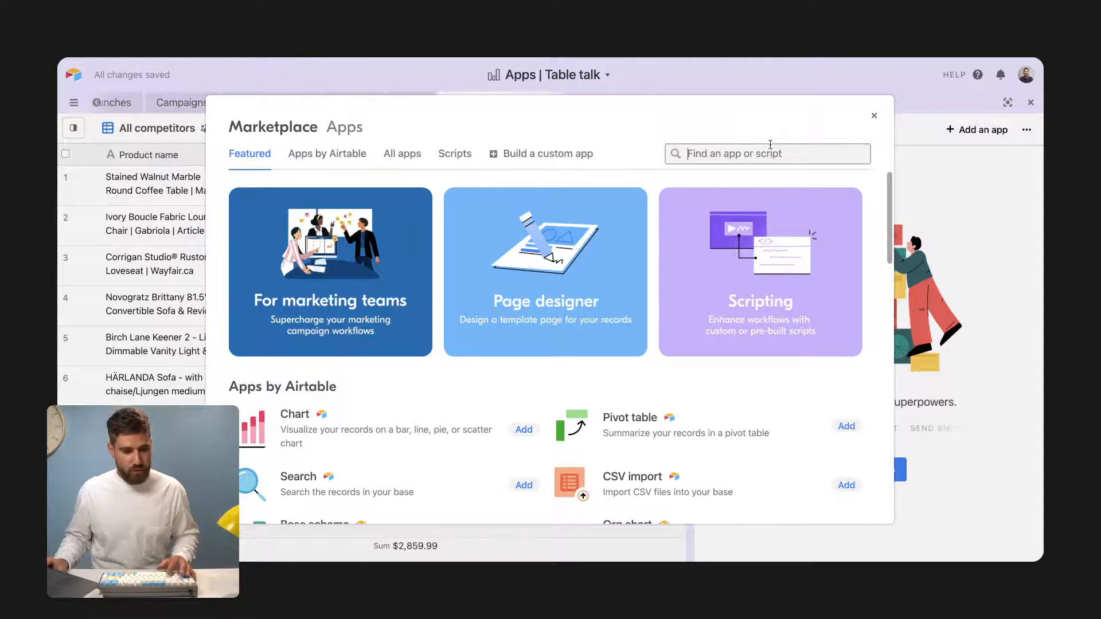
pyautogui.write('url')
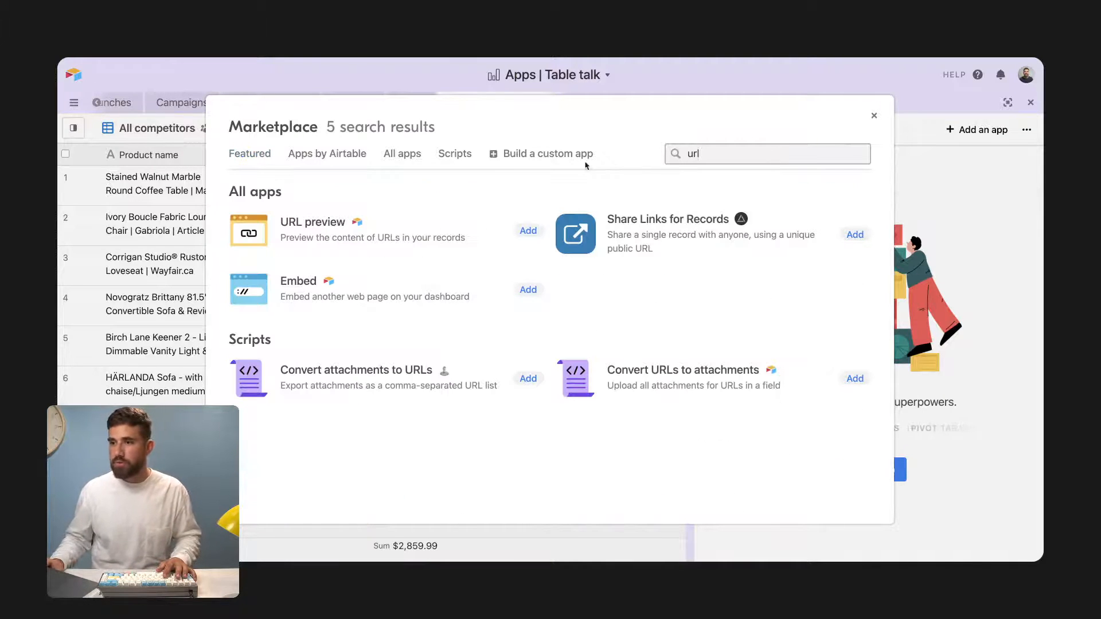
pyautogui.click(383, 248)
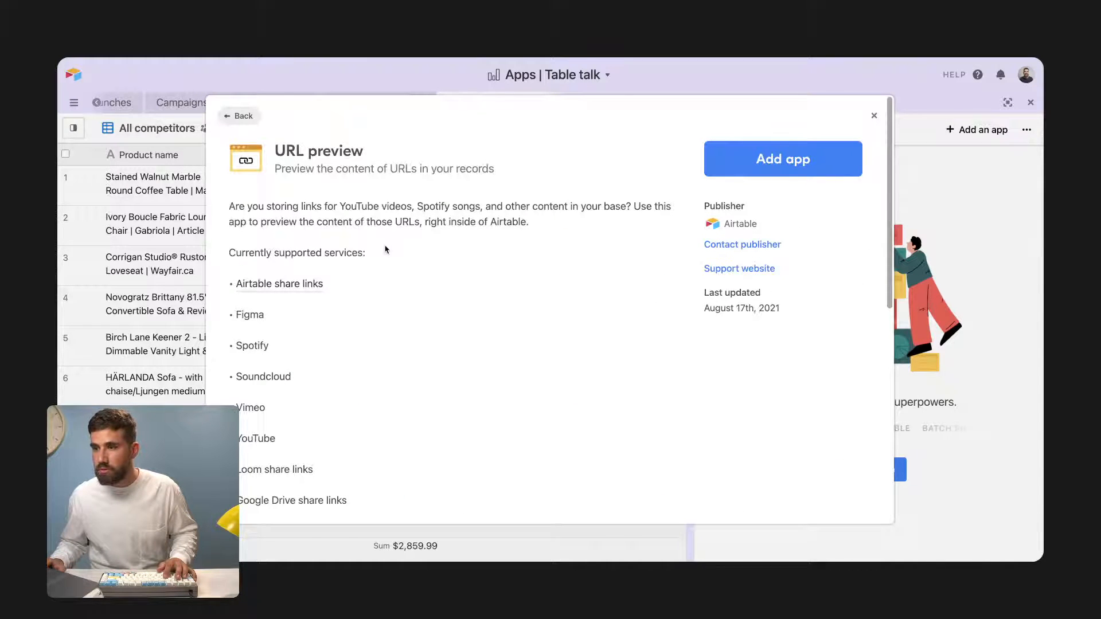
pyautogui.scroll(-1, 414, 239)
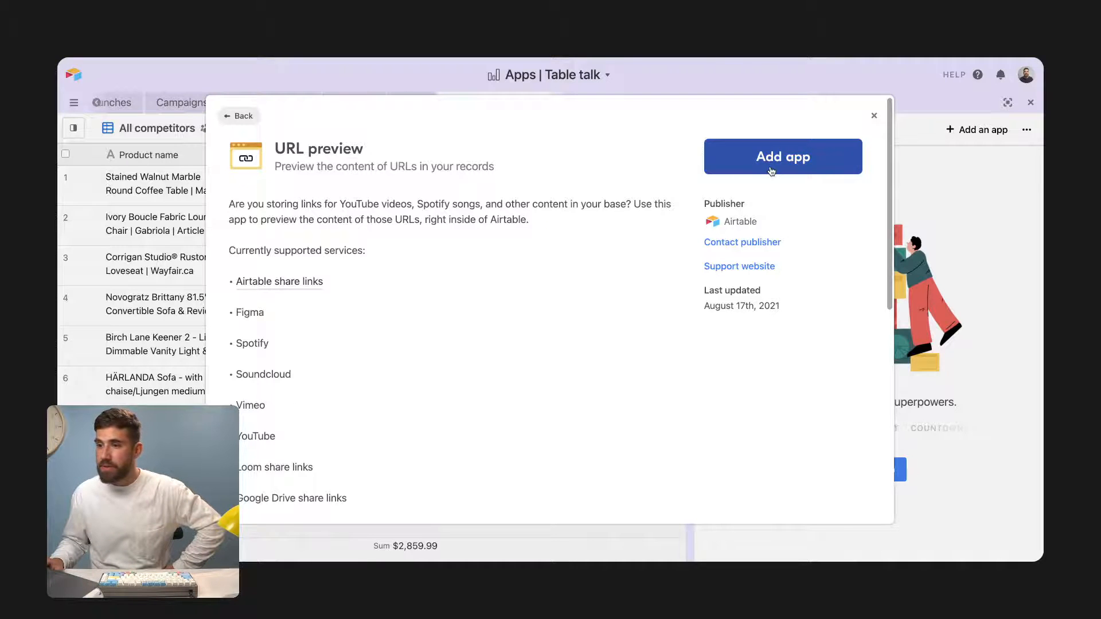
pyautogui.scroll(-1, 355, 281)
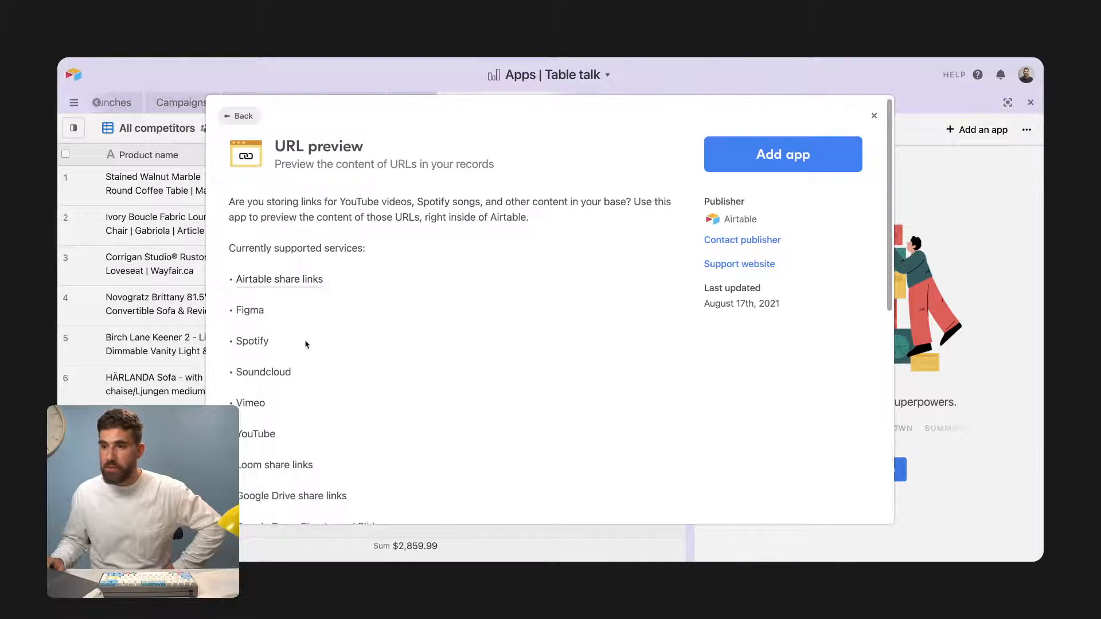
pyautogui.click(799, 166)
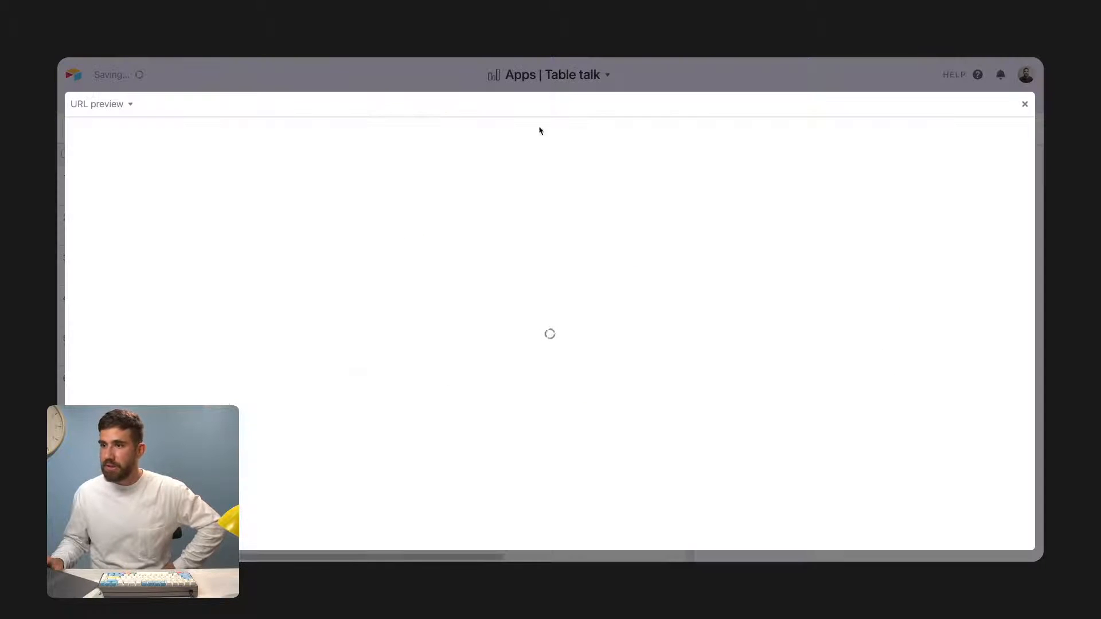
pyautogui.click(342, 85)
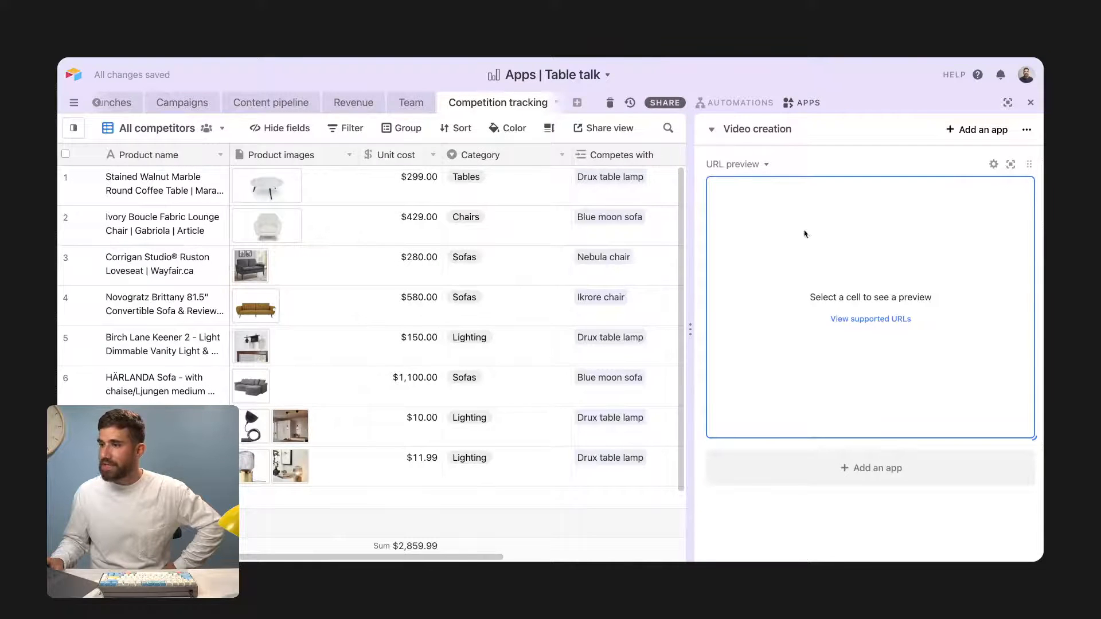
# Open the Content pipeline's Video content view and preview the YouTube link of the Traverse coffee table video.
pyautogui.click(254, 105)
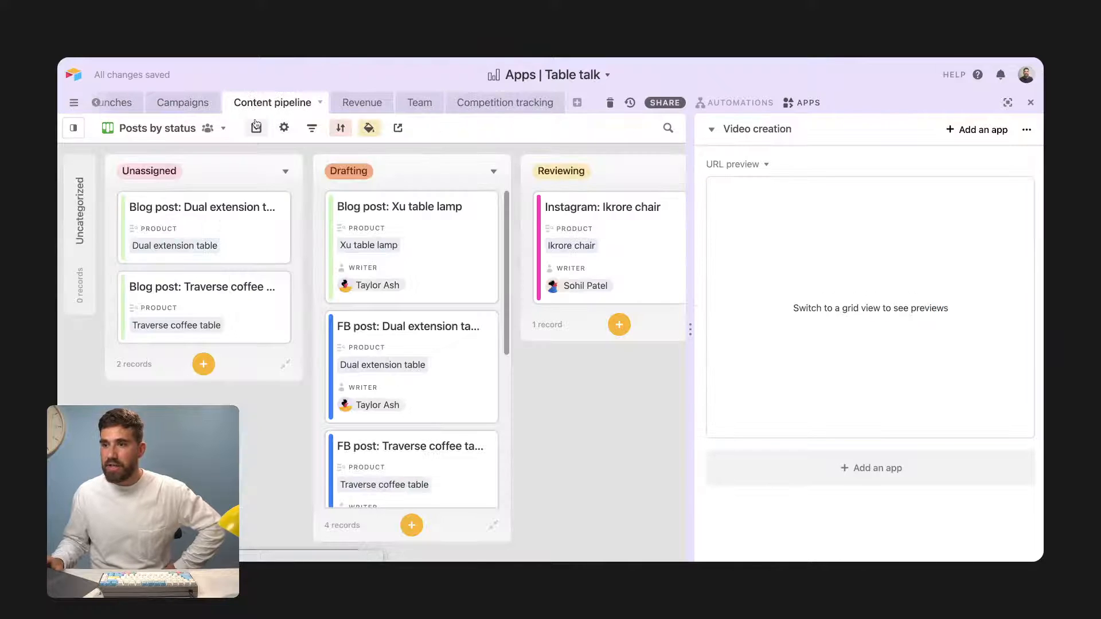
pyautogui.moveTo(73, 128)
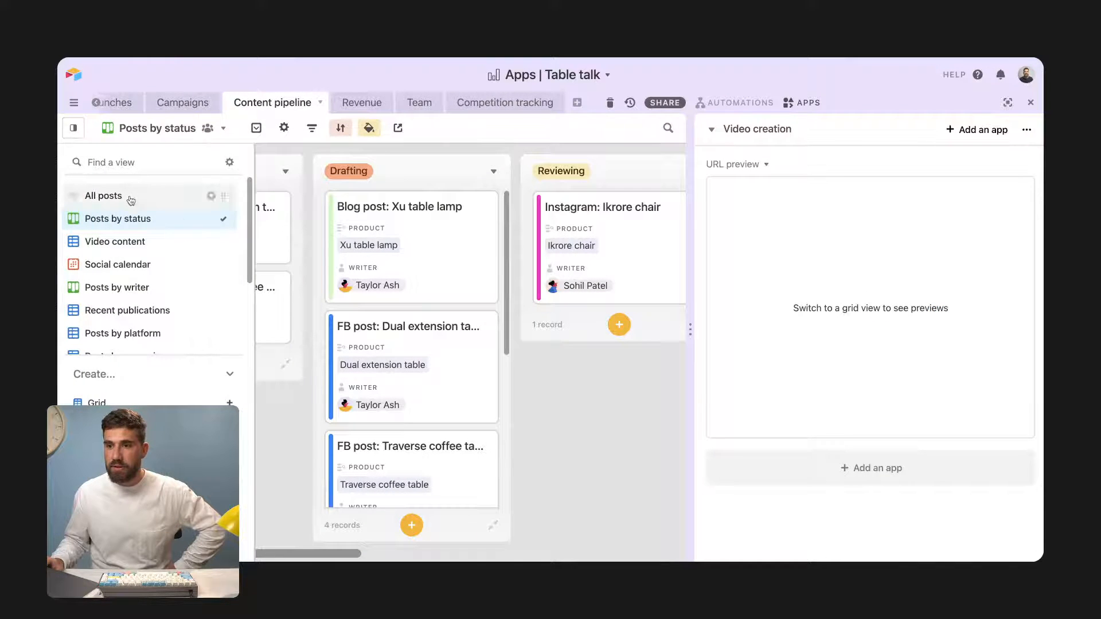
pyautogui.click(136, 240)
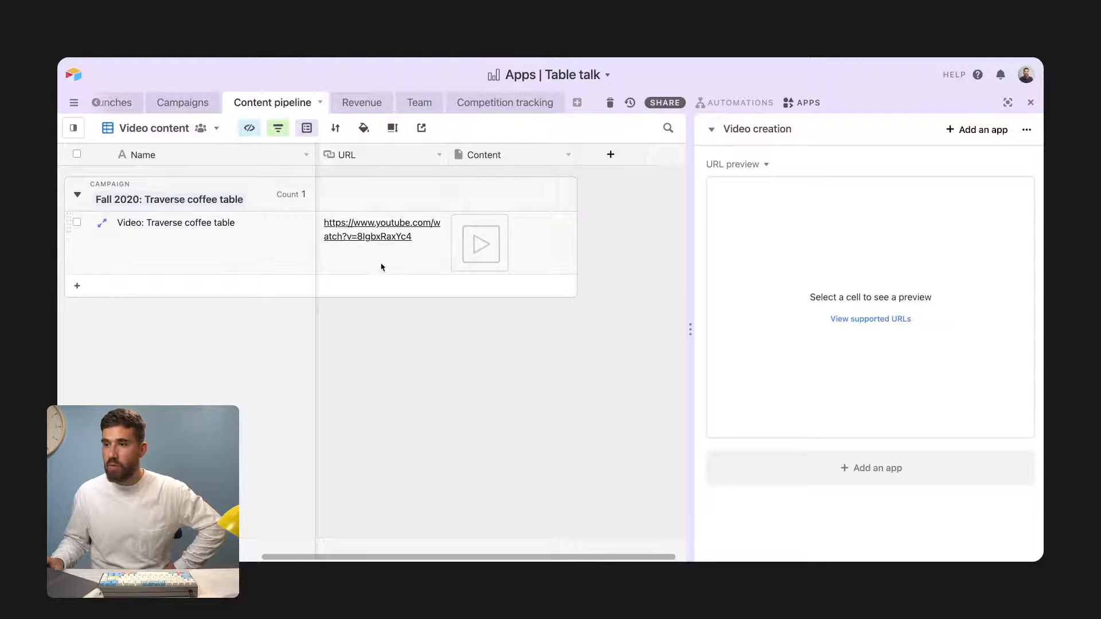
pyautogui.click(383, 259)
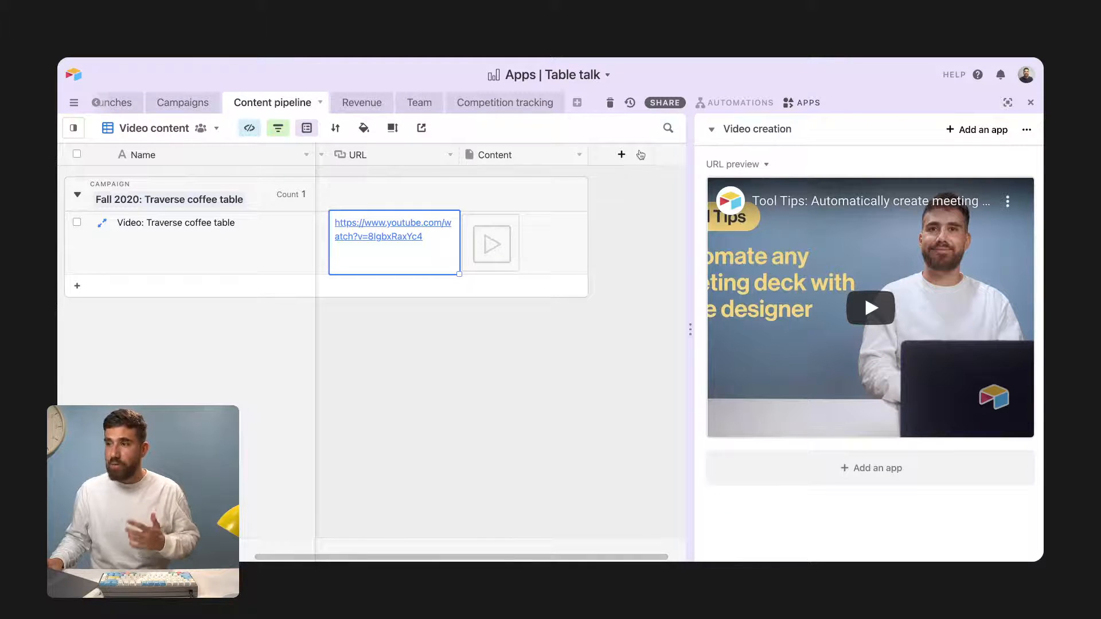
# Search the marketplace for "embed" and open the Embed app's details.
pyautogui.click(980, 137)
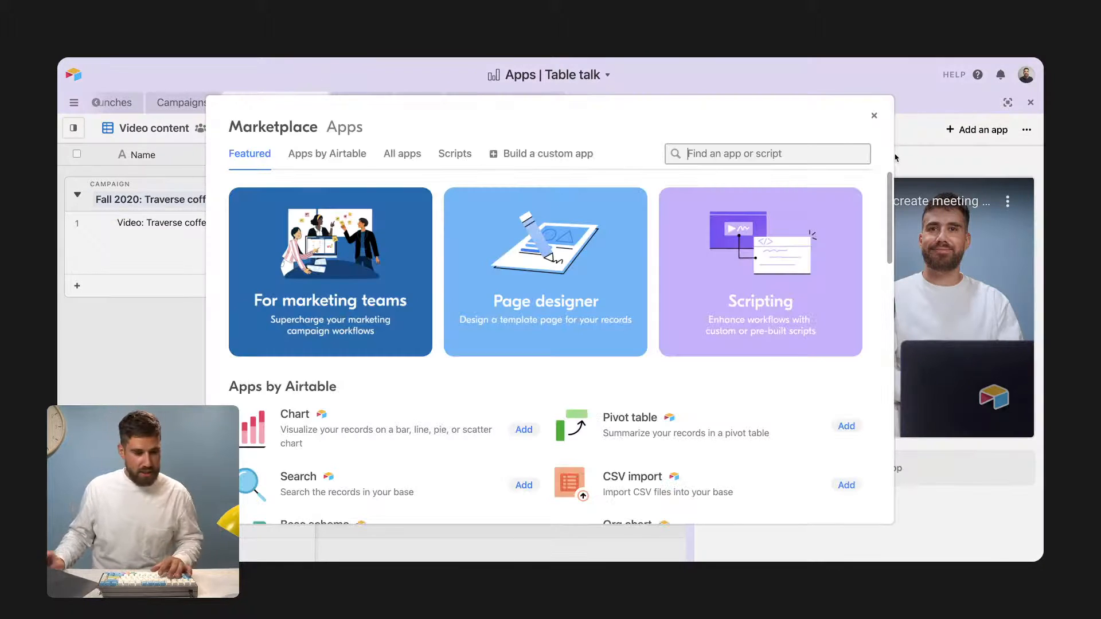
pyautogui.write('embed')
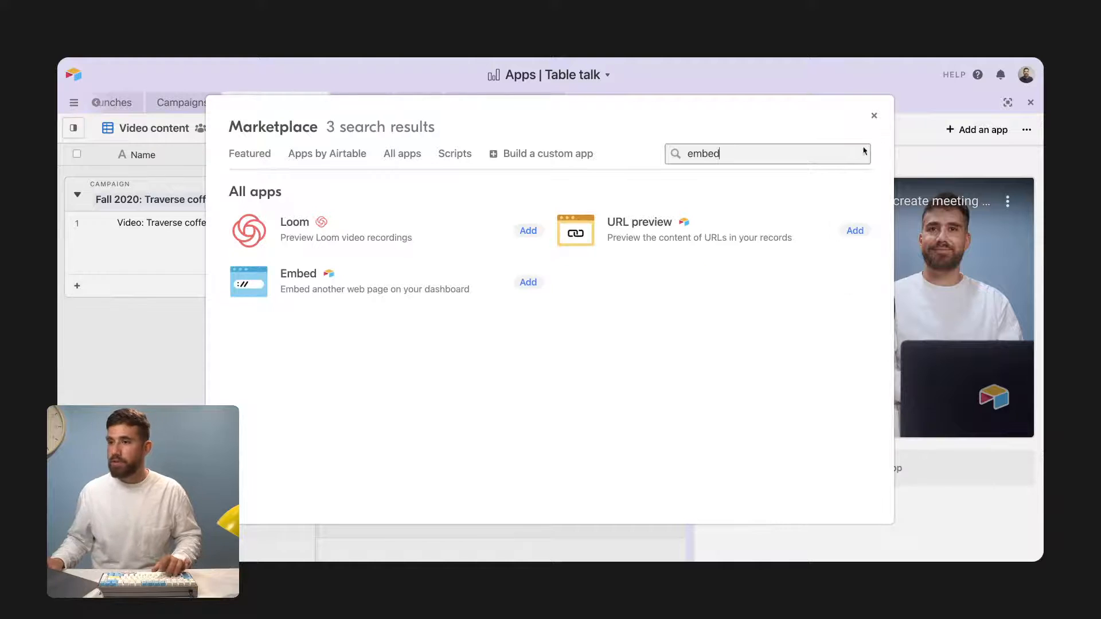
pyautogui.click(431, 290)
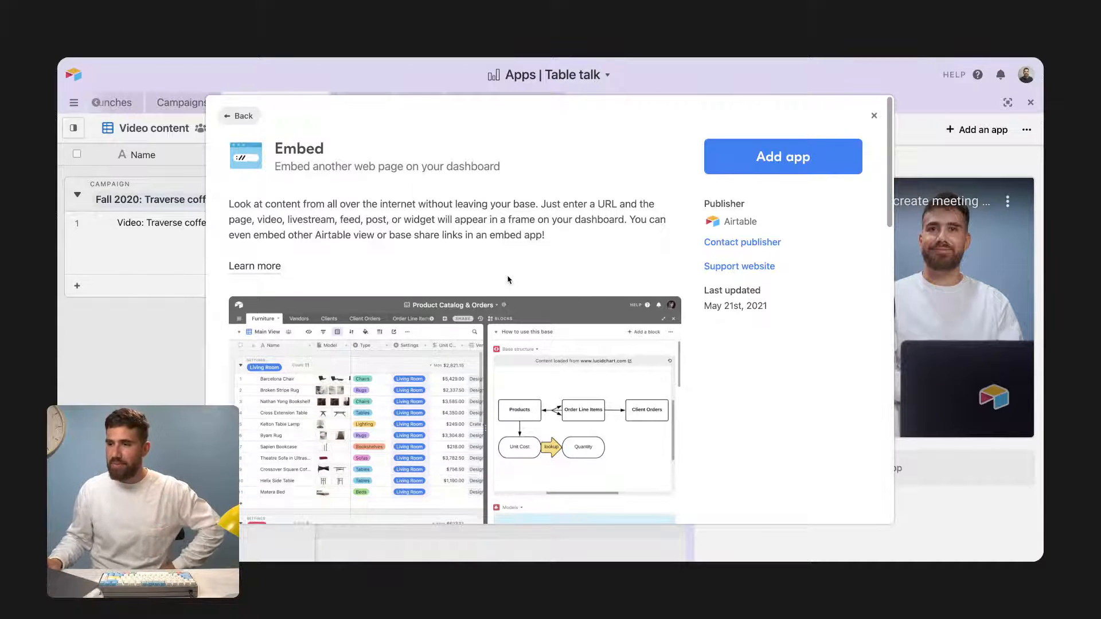
# Examine the example uses shown in the Embed app's details, and return to the search results.
pyautogui.scroll(-2, 539, 283)
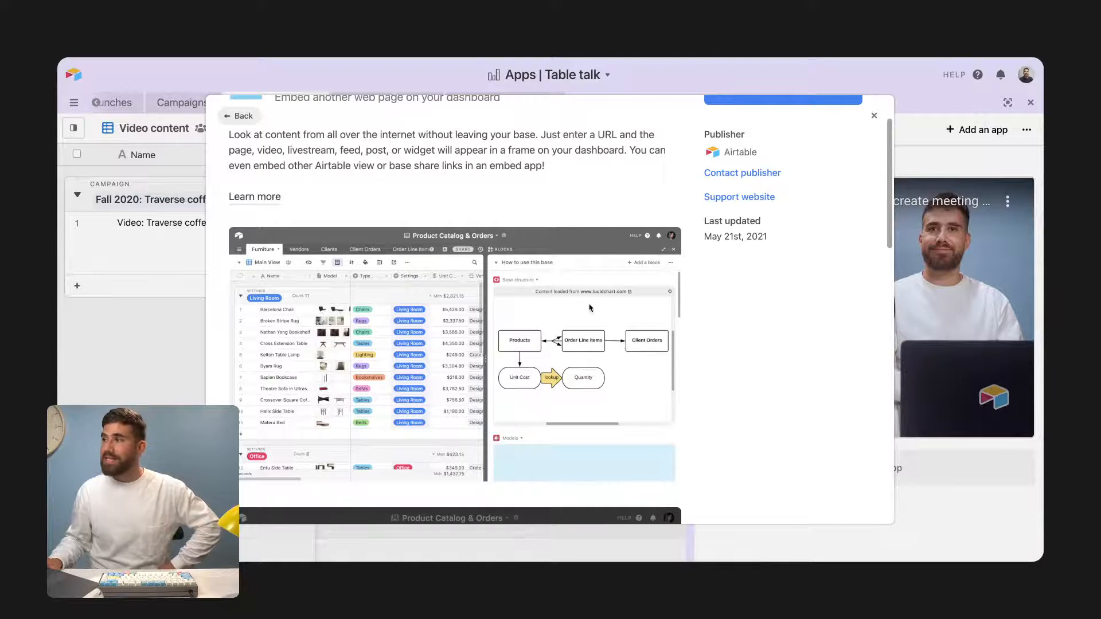
pyautogui.scroll(-5, 590, 308)
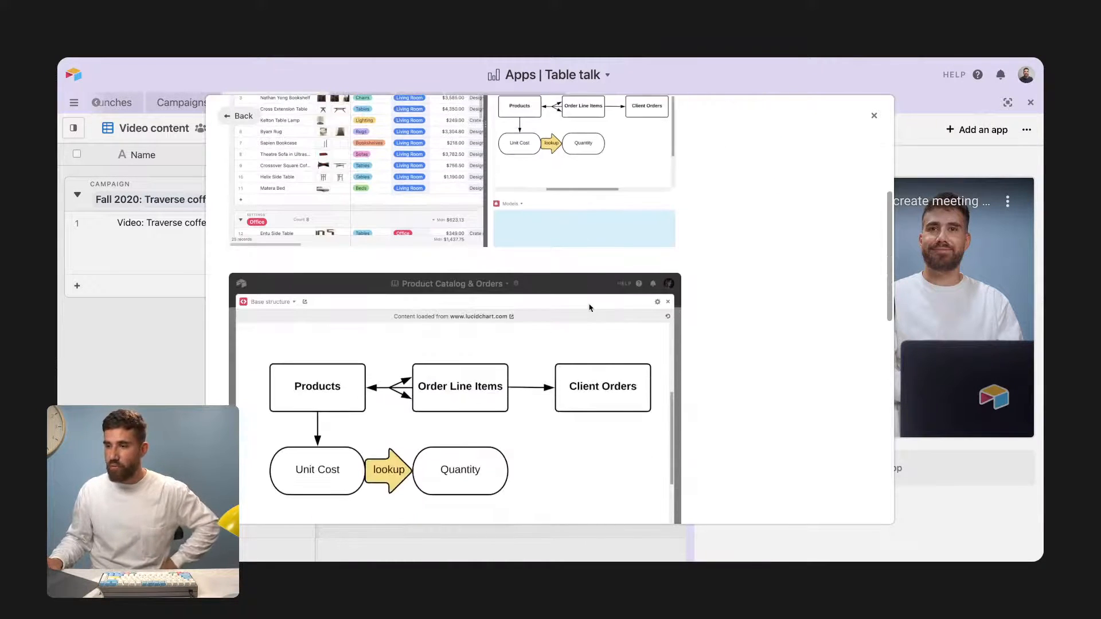
pyautogui.scroll(-3, 468, 317)
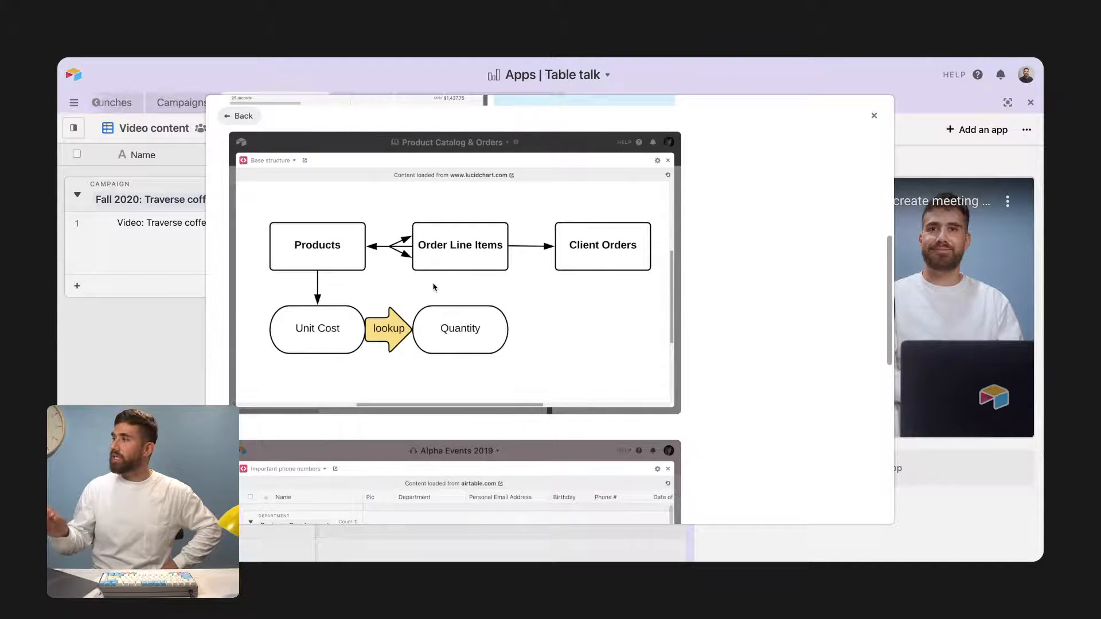
pyautogui.scroll(-6, 434, 287)
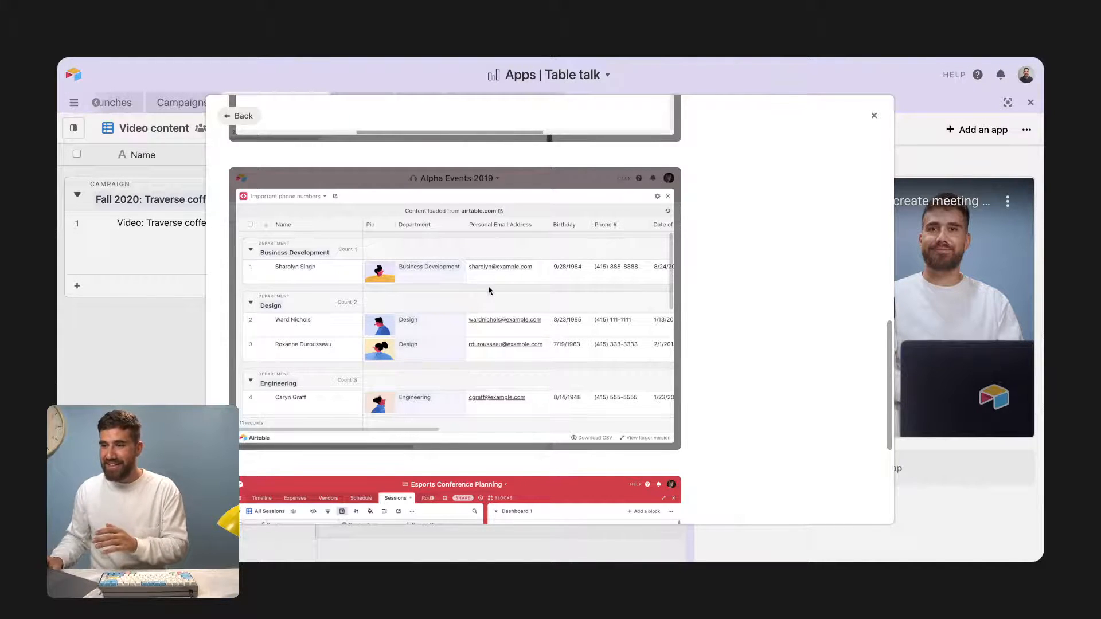
pyautogui.scroll(-1, 489, 290)
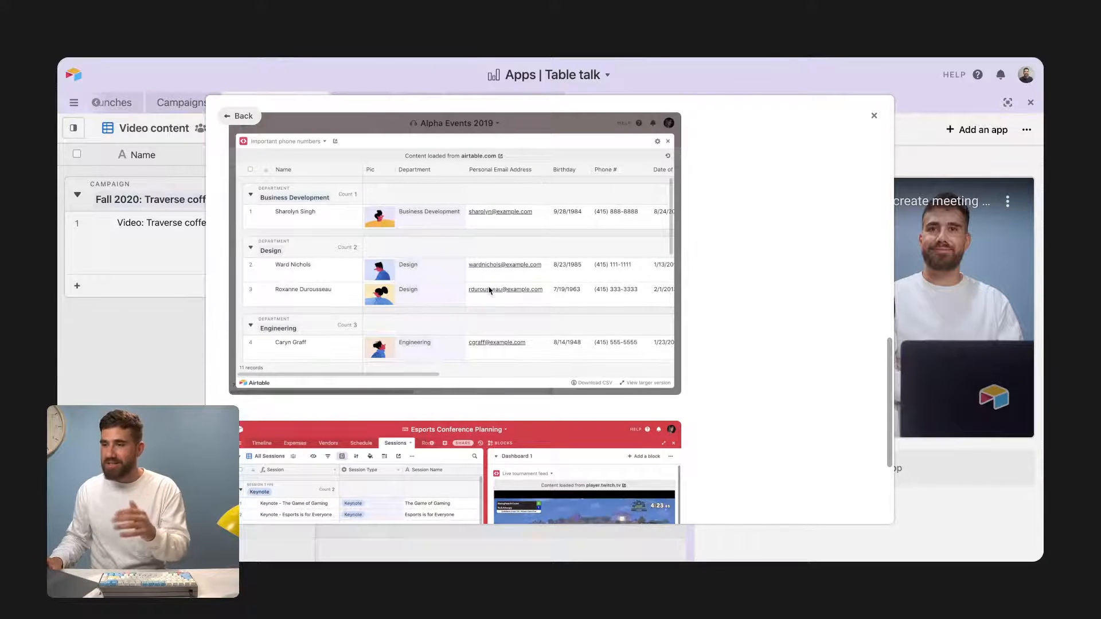
pyautogui.scroll(-2, 489, 290)
pyautogui.scroll(-1, 489, 290)
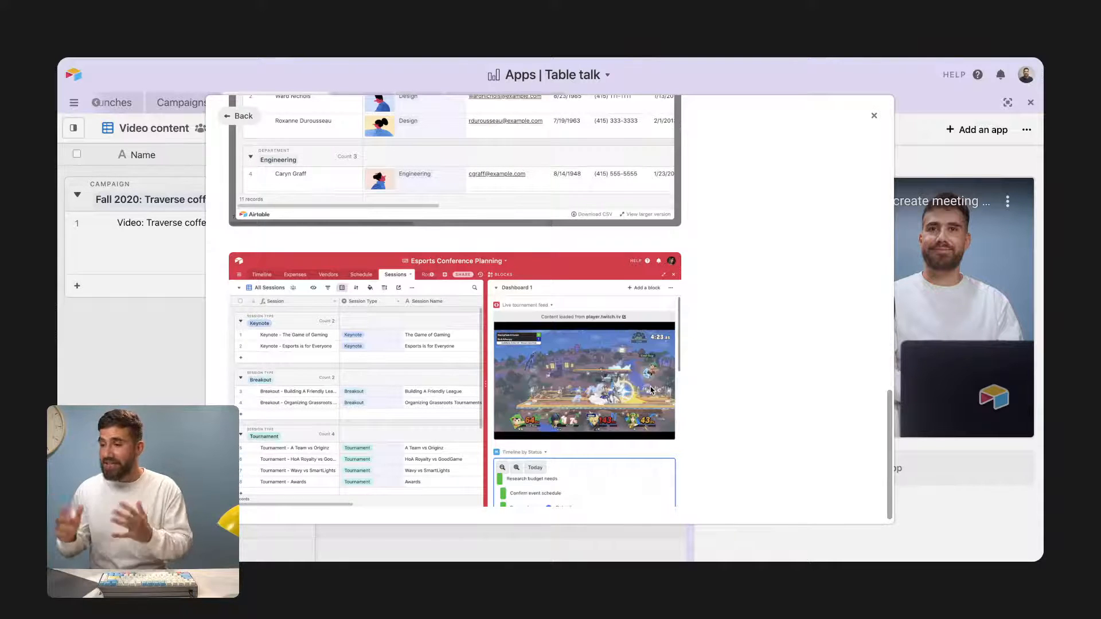
pyautogui.scroll(-1, 617, 396)
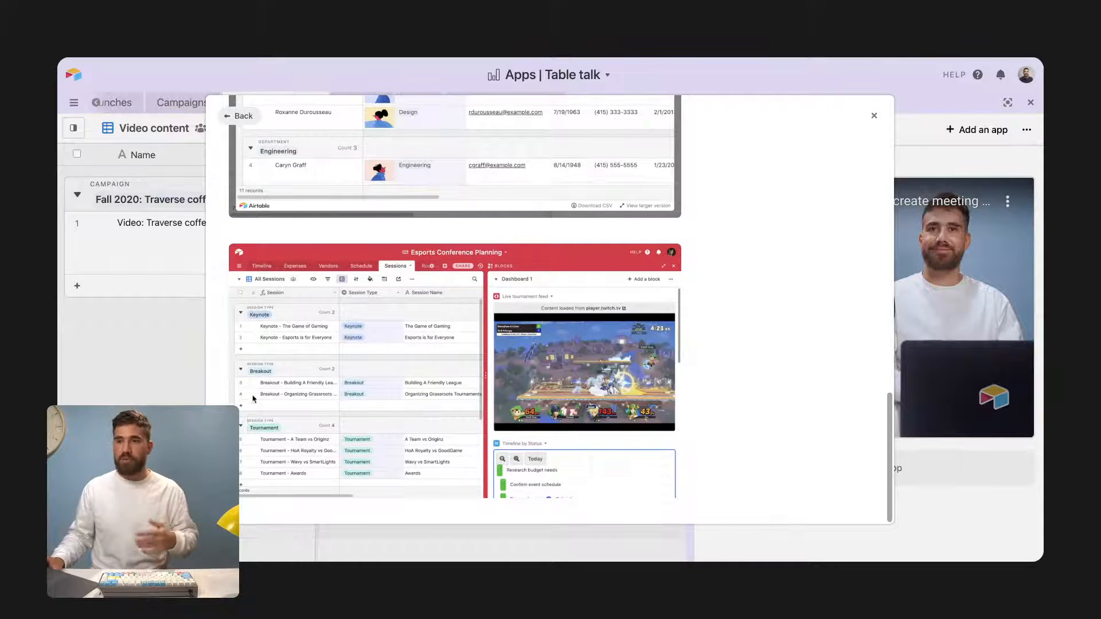
pyautogui.scroll(10, 321, 344)
pyautogui.click(239, 115)
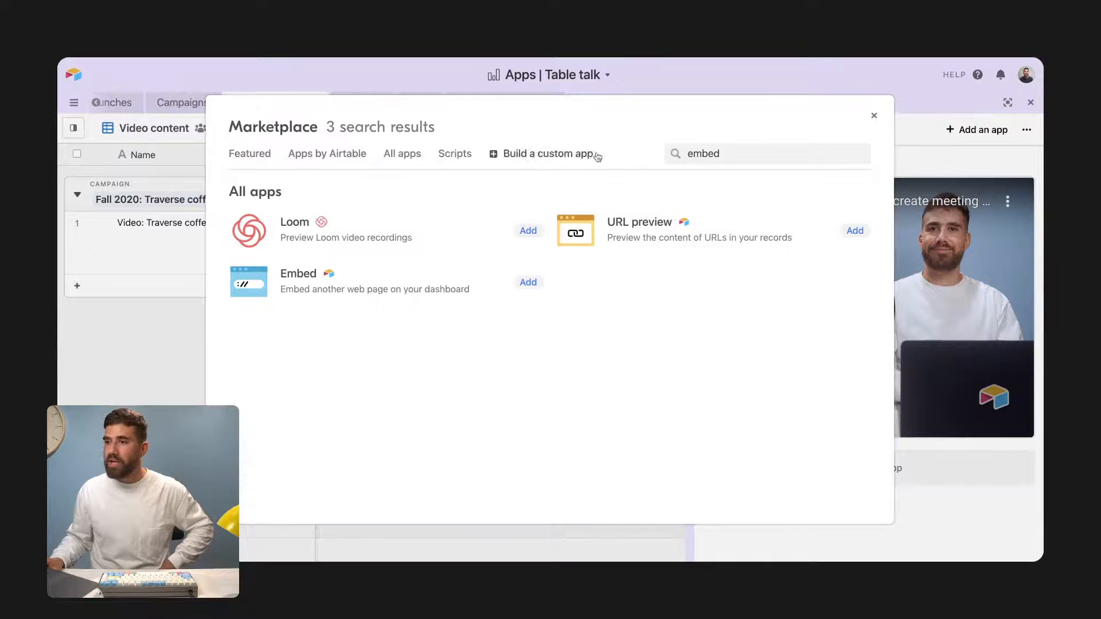
# Search the marketplace for "snipp" and examine the description and examples of the Video snippets app.
pyautogui.doubleClick(691, 153)
pyautogui.write('v')
pyautogui.press('BackSpace')
pyautogui.write('snipp')
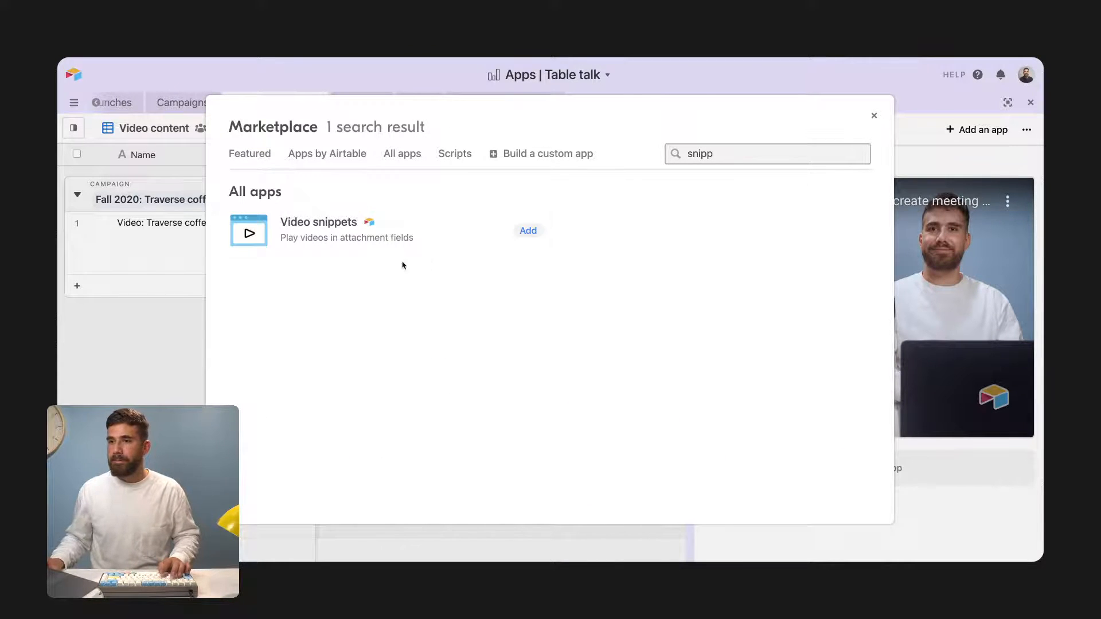
pyautogui.click(422, 233)
pyautogui.scroll(-2, 499, 290)
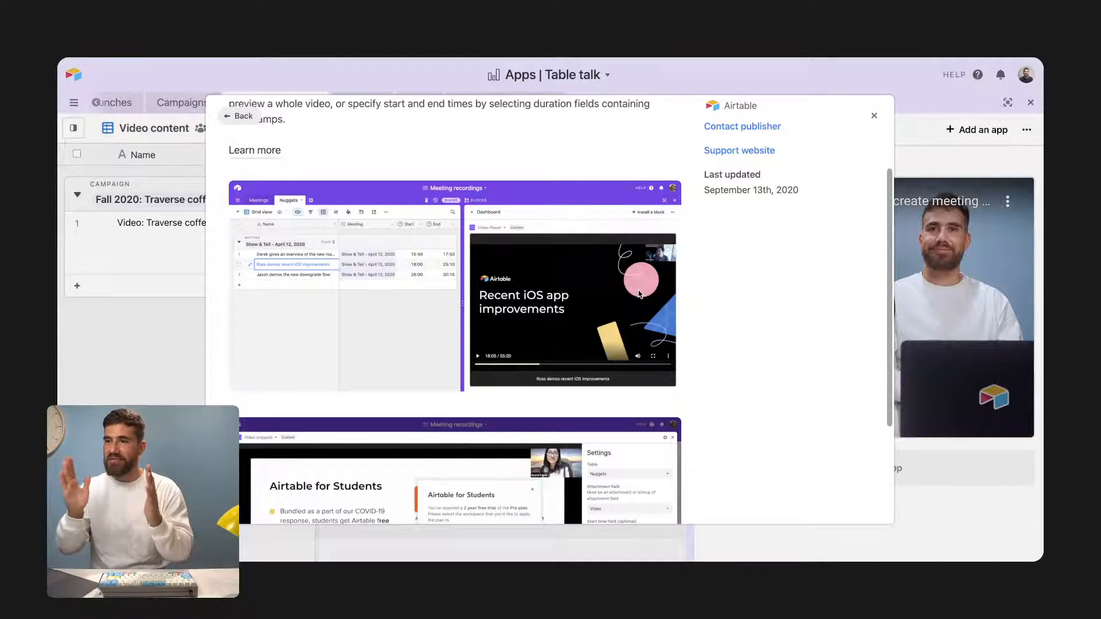
# Examine the remaining example images of the Video snippets app, including the one with its settings.
pyautogui.scroll(-5, 639, 294)
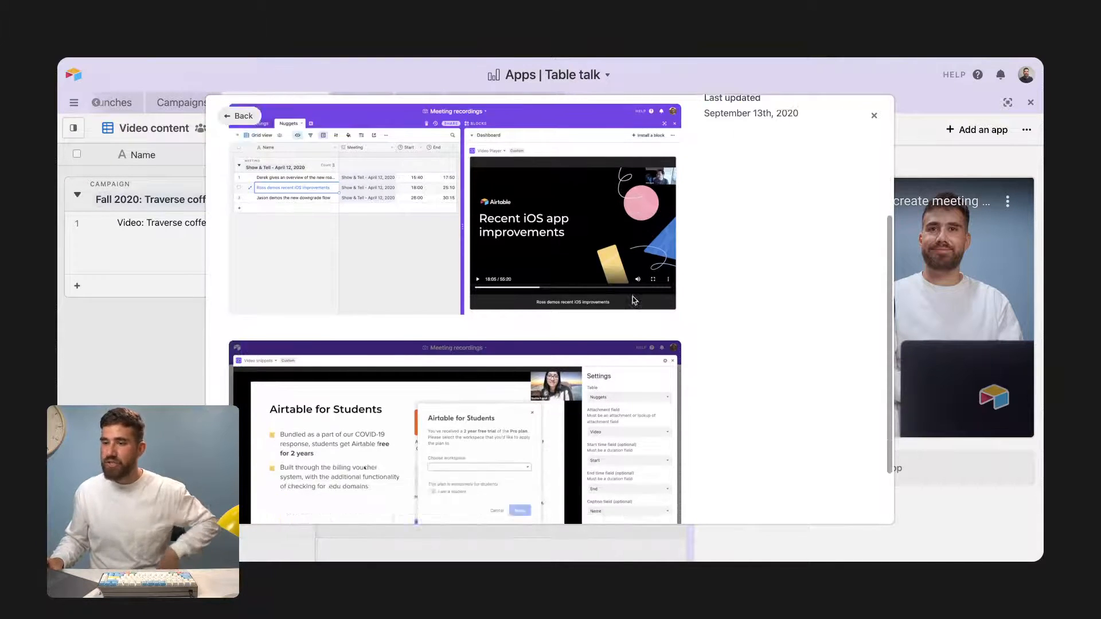
pyautogui.scroll(-1, 633, 300)
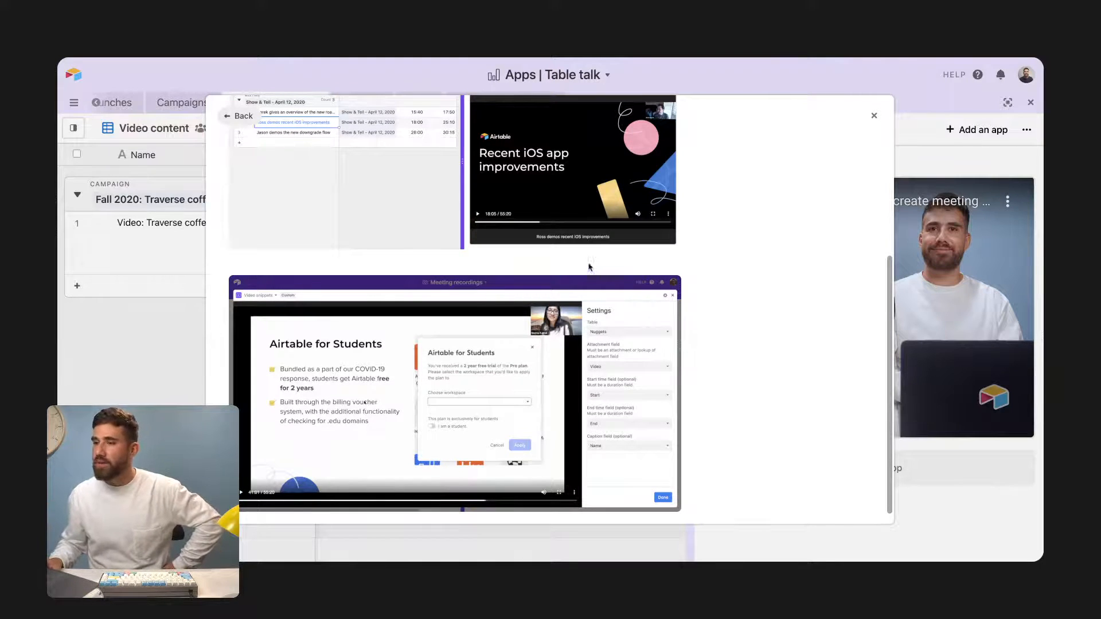
# In the Table Talk base, mark the content producer's question as answered and select the question about apps others have built for Airtable.
pyautogui.click(142, 367)
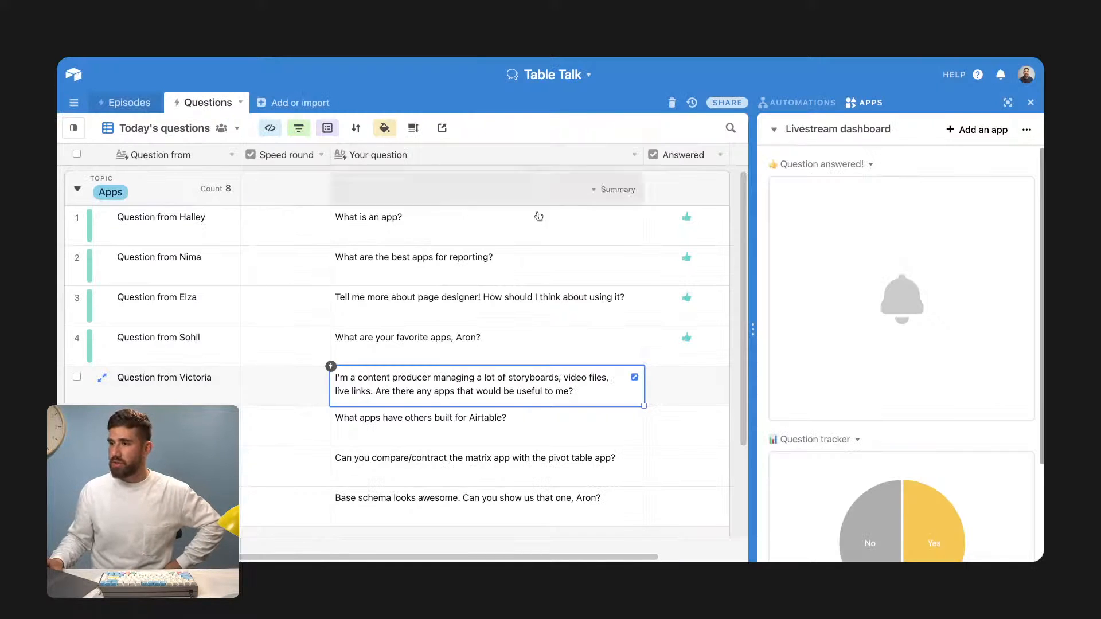
pyautogui.click(687, 380)
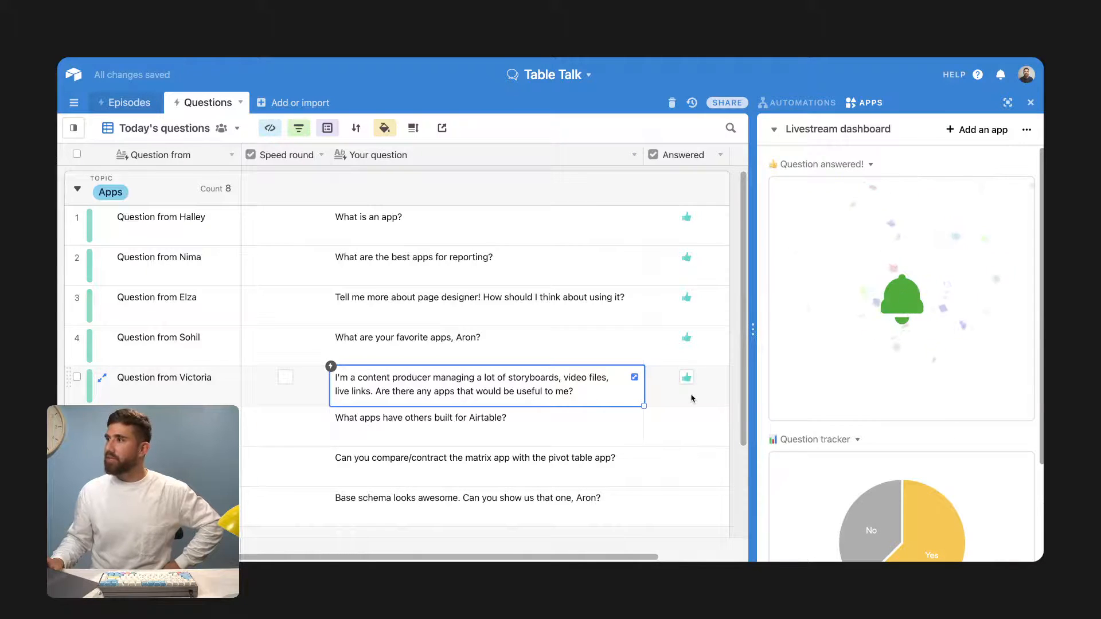
pyautogui.moveTo(742, 367); pyautogui.dragTo(744, 378)
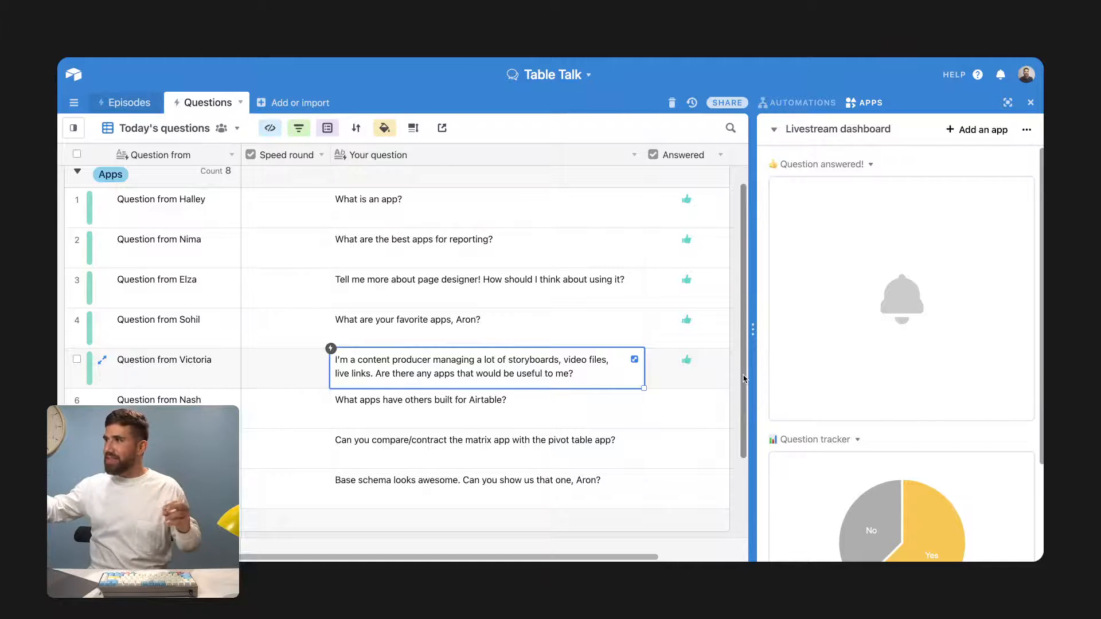
pyautogui.click(529, 406)
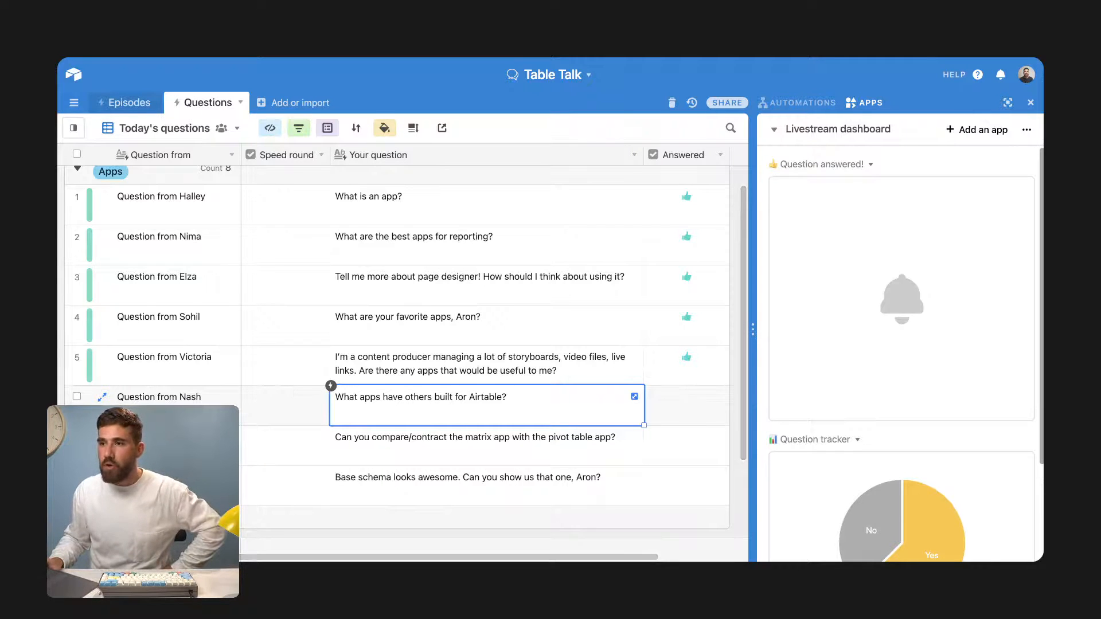
# Return to the Apps | Table talk base and switch to the Asset creation dashboard.
pyautogui.click(287, 44)
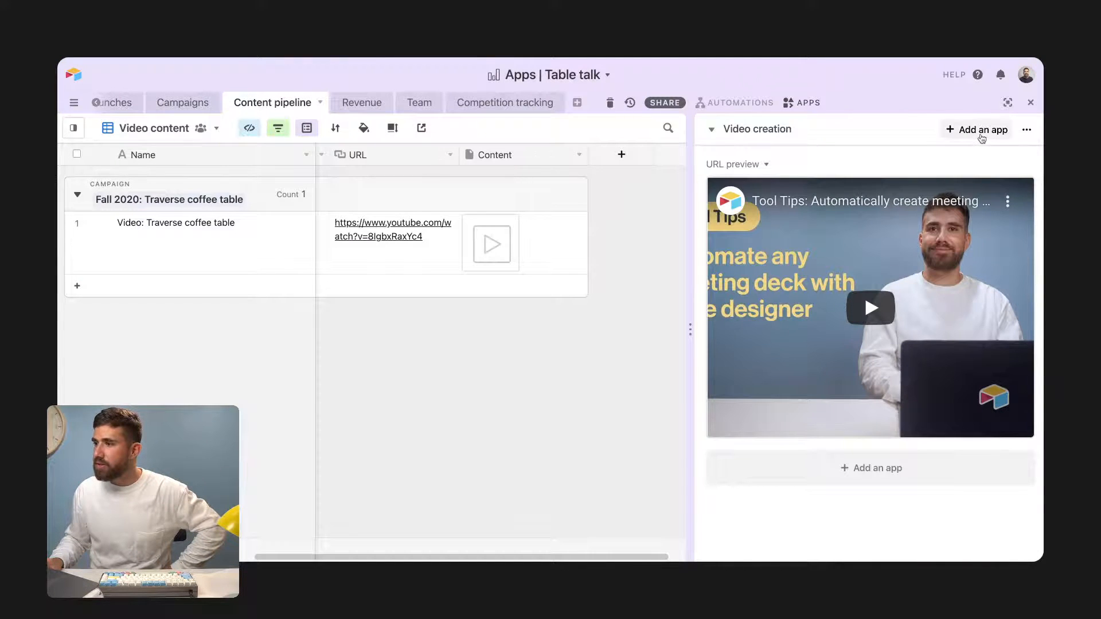
pyautogui.click(762, 131)
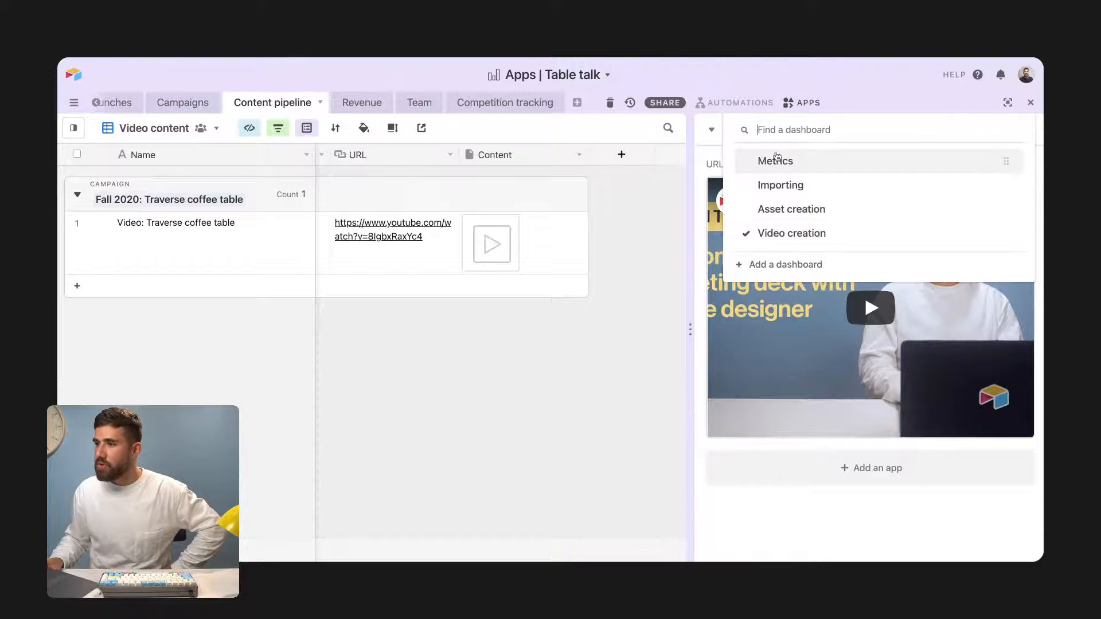
pyautogui.click(801, 207)
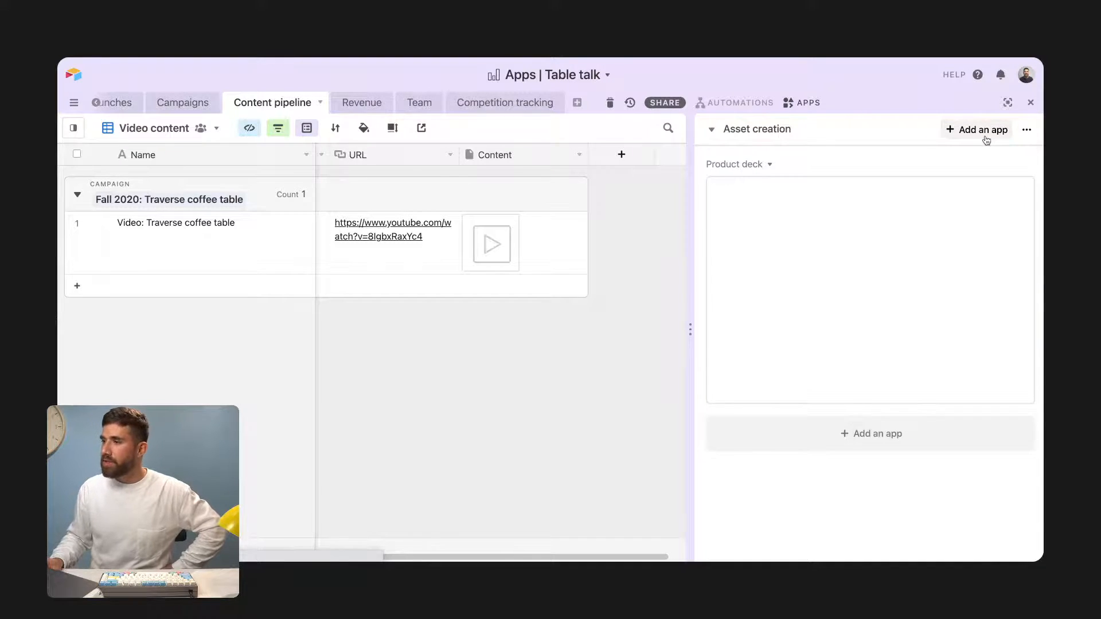
# Browse the marketplace's list of all apps, including third-party apps and the Open source apps section.
pyautogui.click(984, 134)
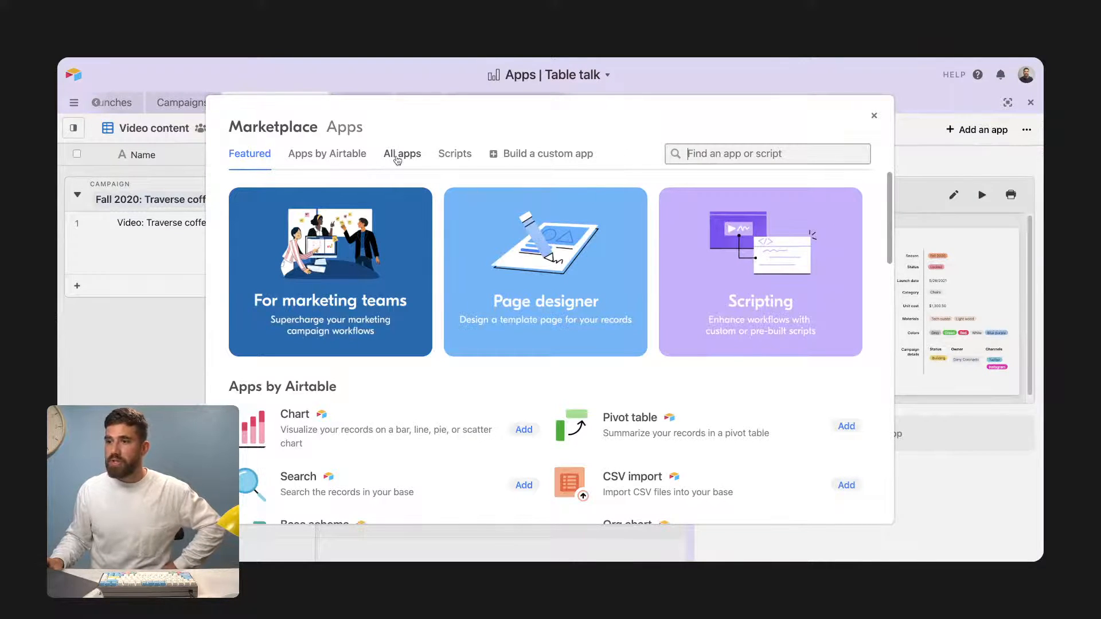
pyautogui.click(397, 160)
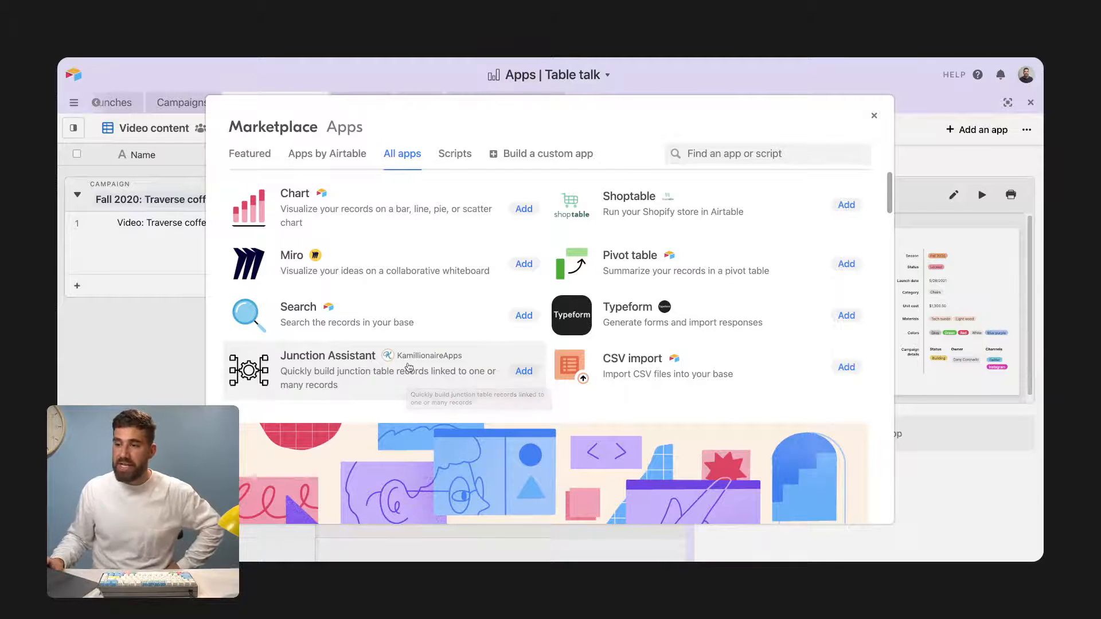
pyautogui.scroll(-1, 411, 371)
pyautogui.scroll(-10, 410, 370)
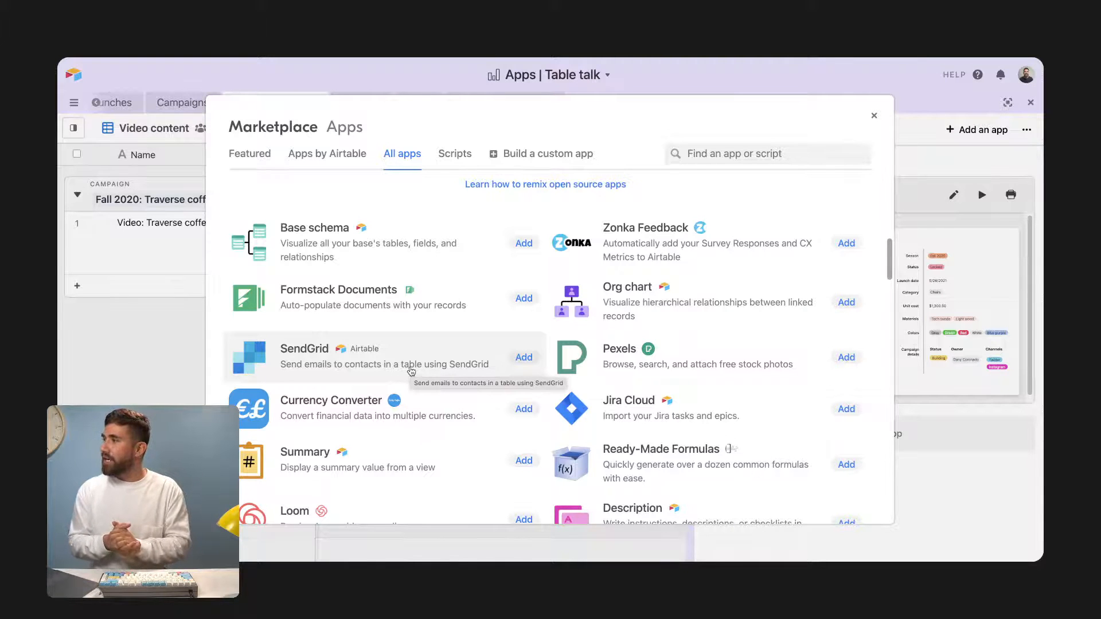
pyautogui.scroll(3, 411, 370)
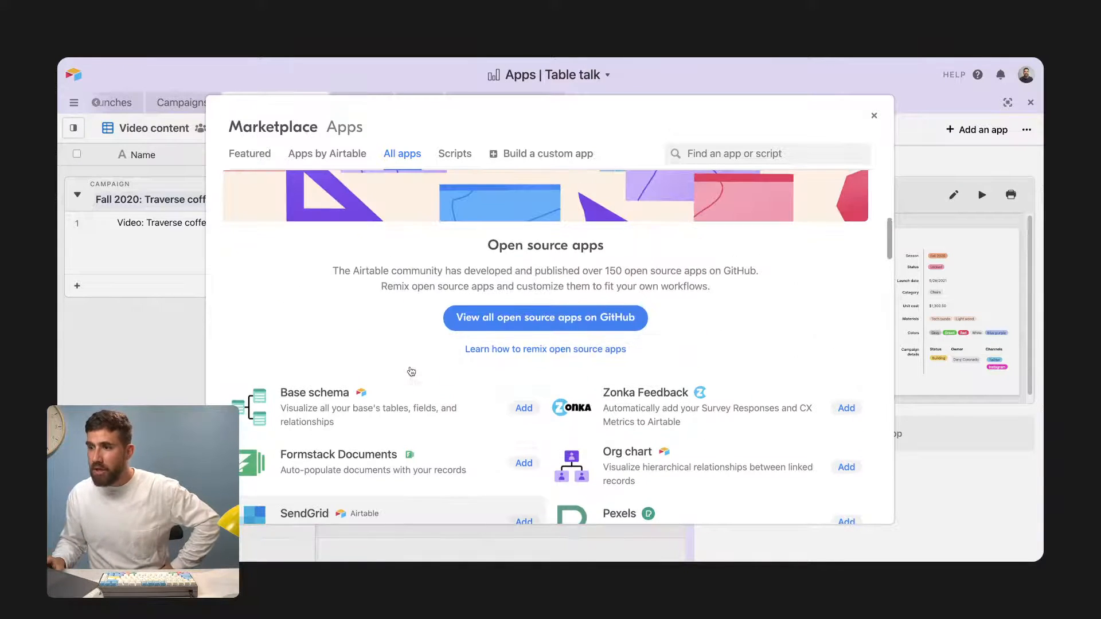
pyautogui.scroll(3, 702, 366)
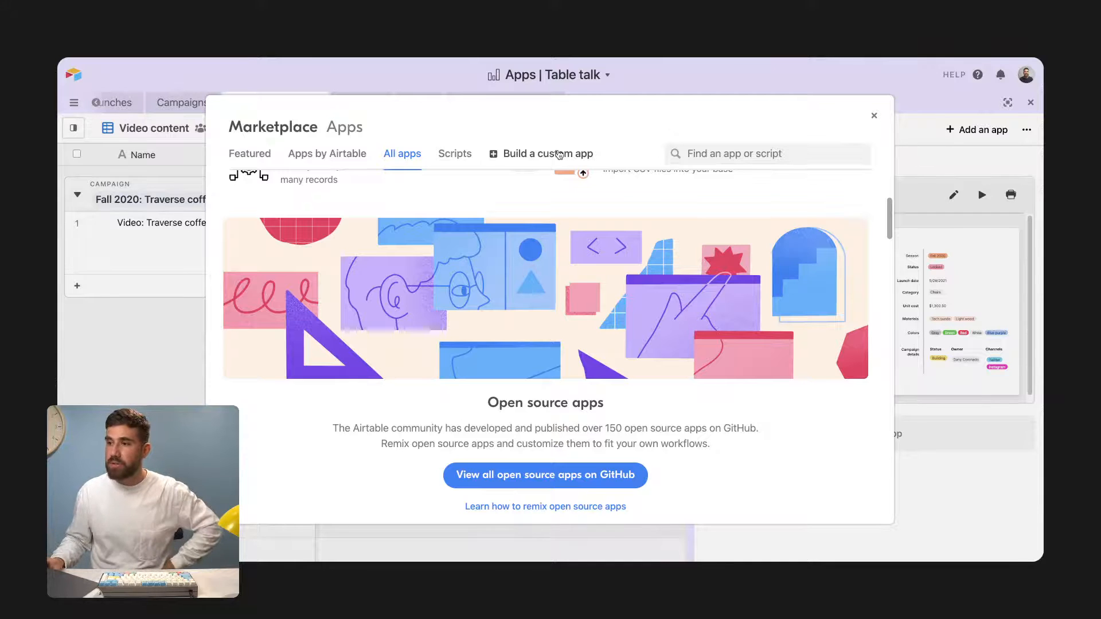
pyautogui.scroll(-3, 573, 344)
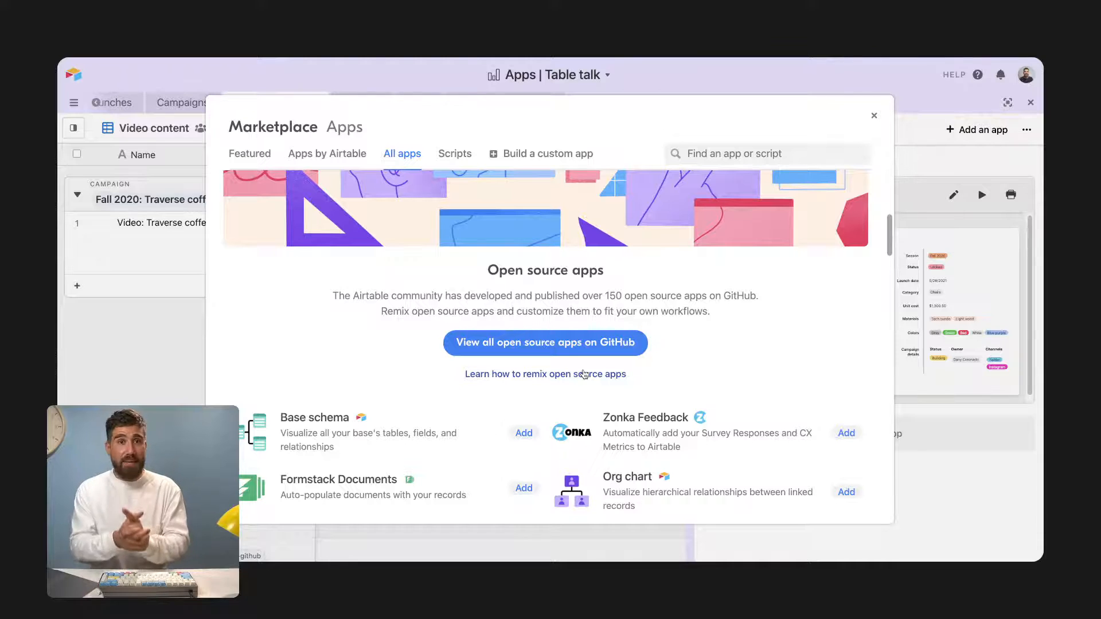
pyautogui.scroll(5, 584, 374)
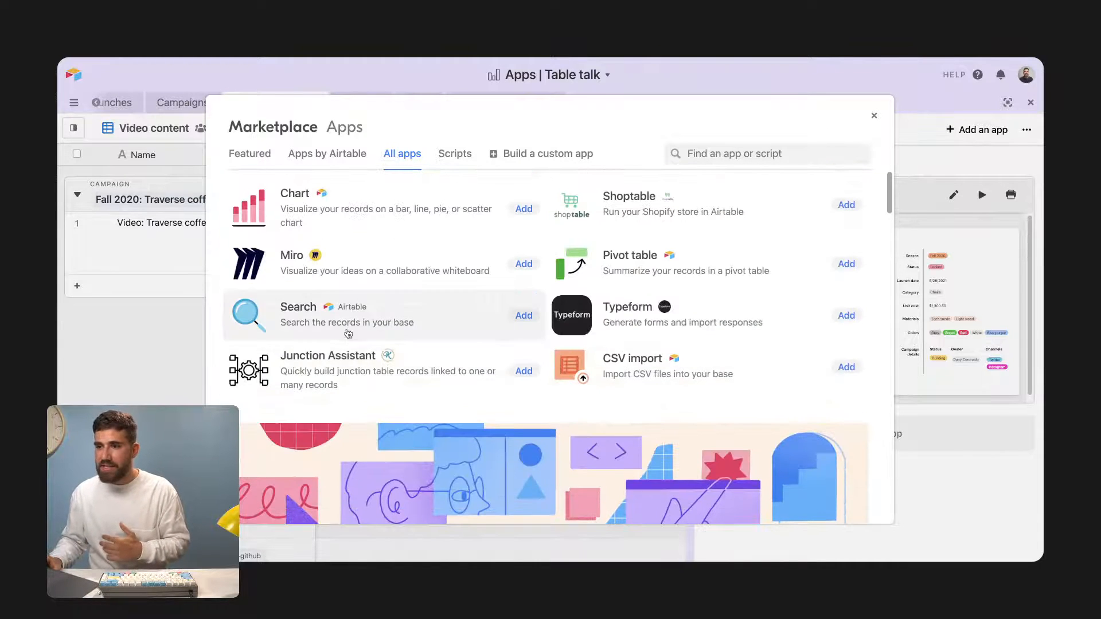
# Add the Miro app to the Asset creation dashboard, try to add a Miro board, and return to the dashboard.
pyautogui.click(339, 281)
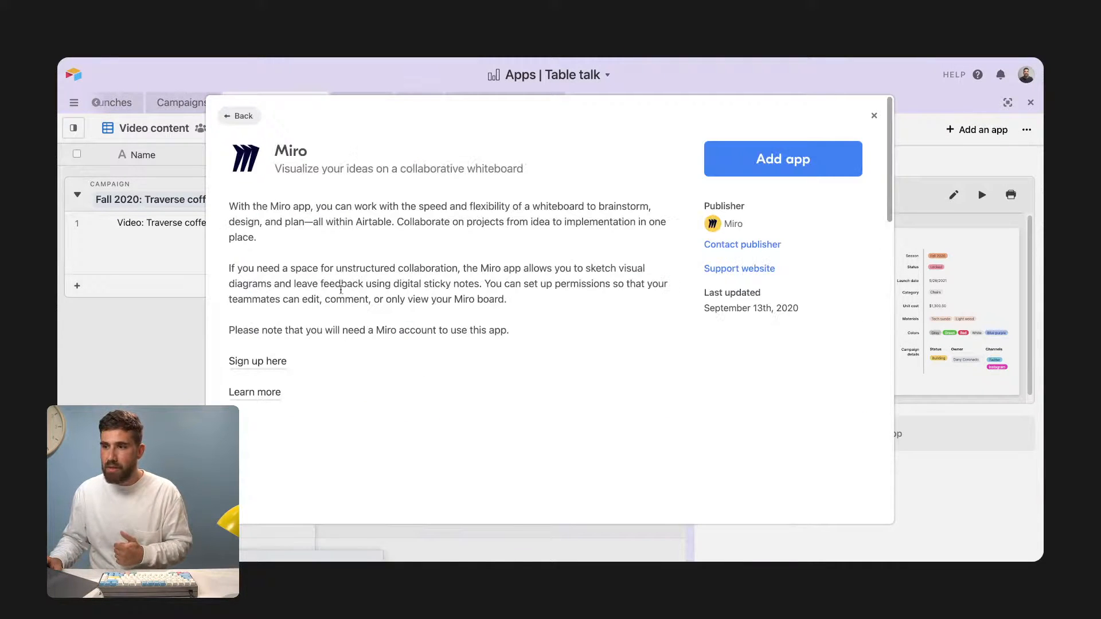
pyautogui.click(767, 160)
pyautogui.click(667, 408)
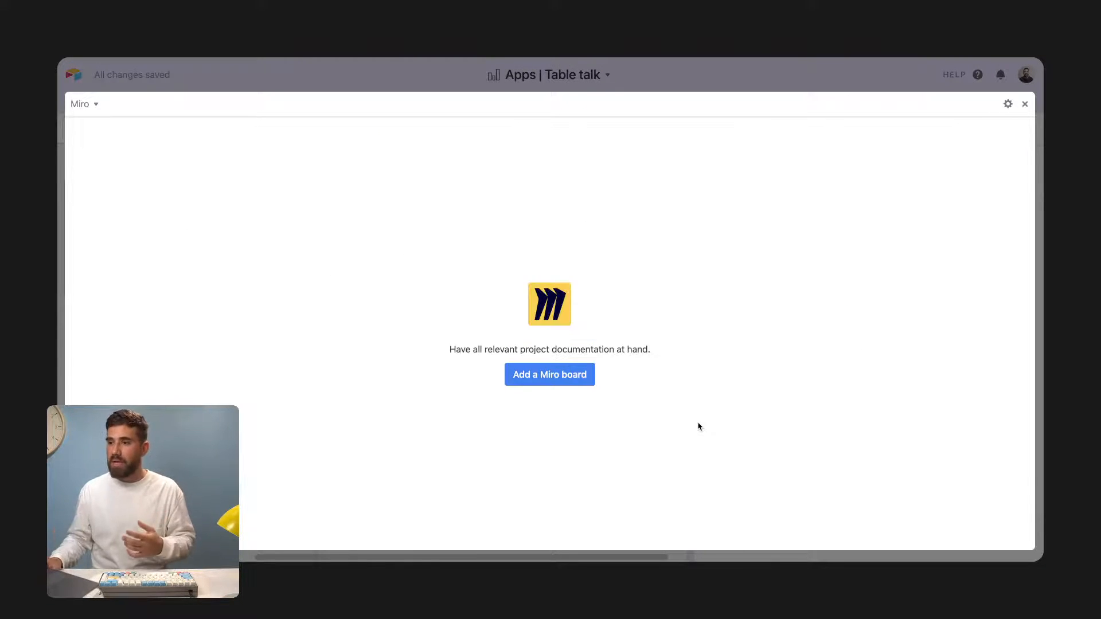
pyautogui.click(538, 381)
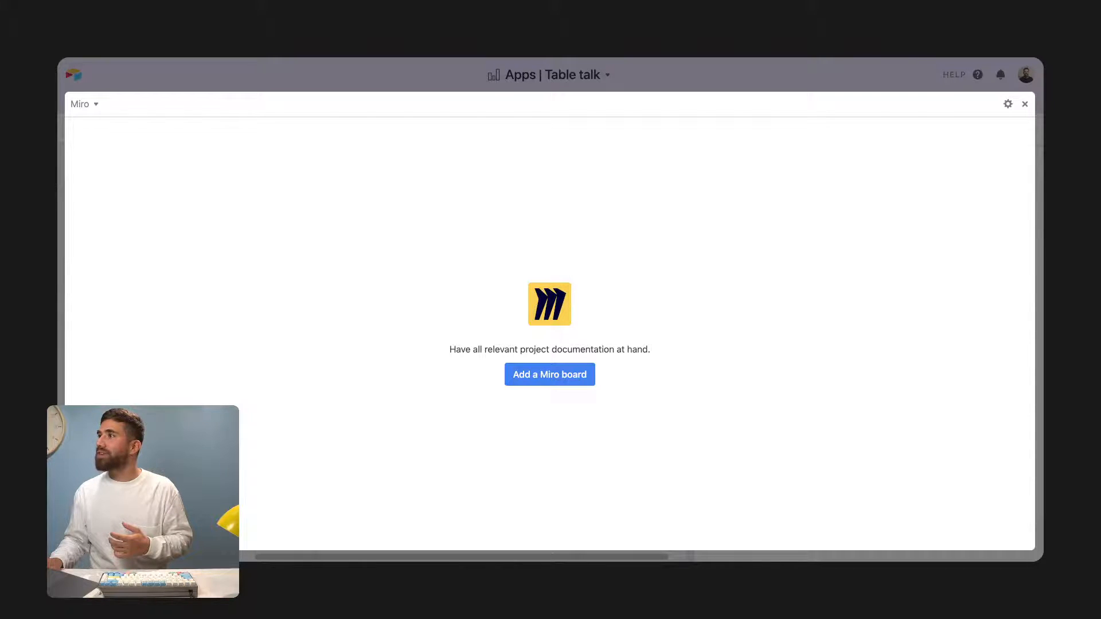
pyautogui.click(1024, 106)
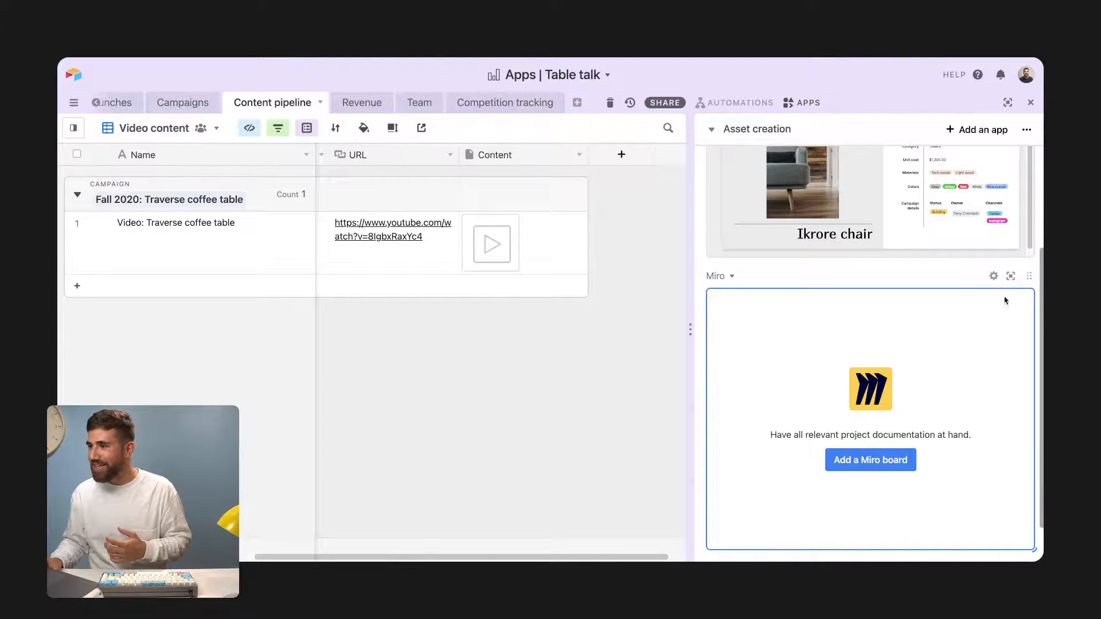
# Search the marketplace for "miro", examine the app's example images, and return to the search results.
pyautogui.click(976, 130)
pyautogui.write('miro')
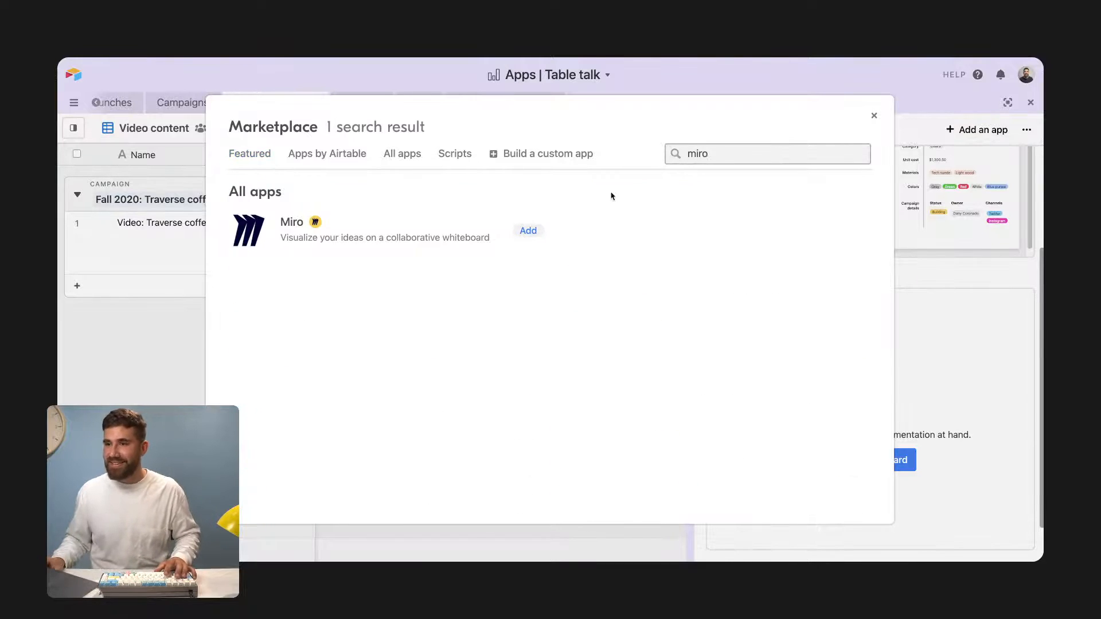
pyautogui.click(430, 235)
pyautogui.scroll(-8, 432, 239)
pyautogui.scroll(3, 466, 239)
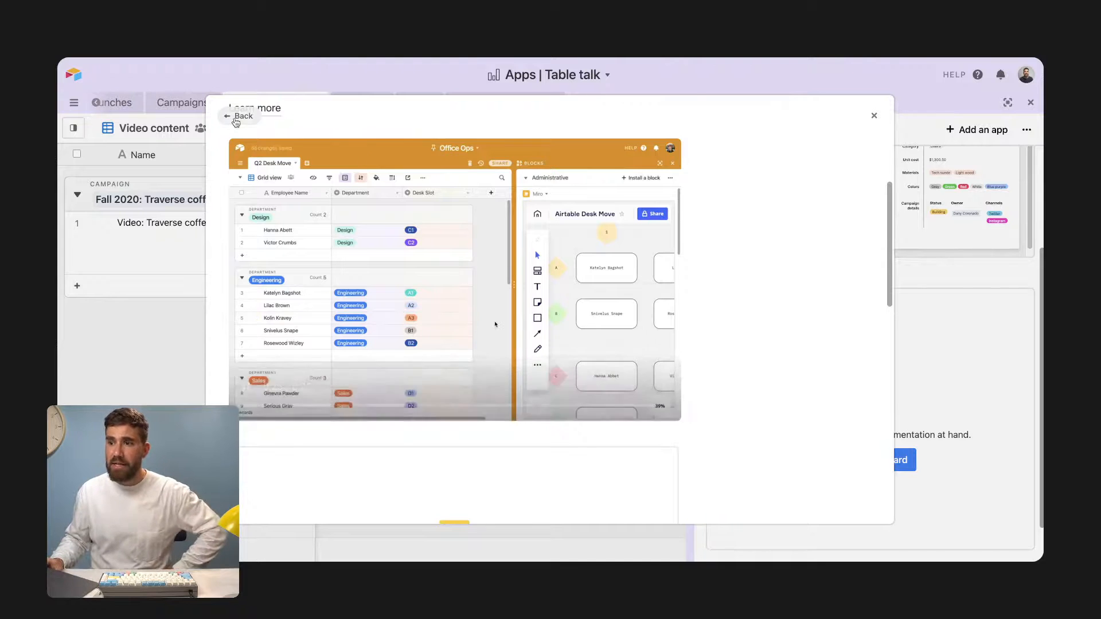
pyautogui.click(230, 117)
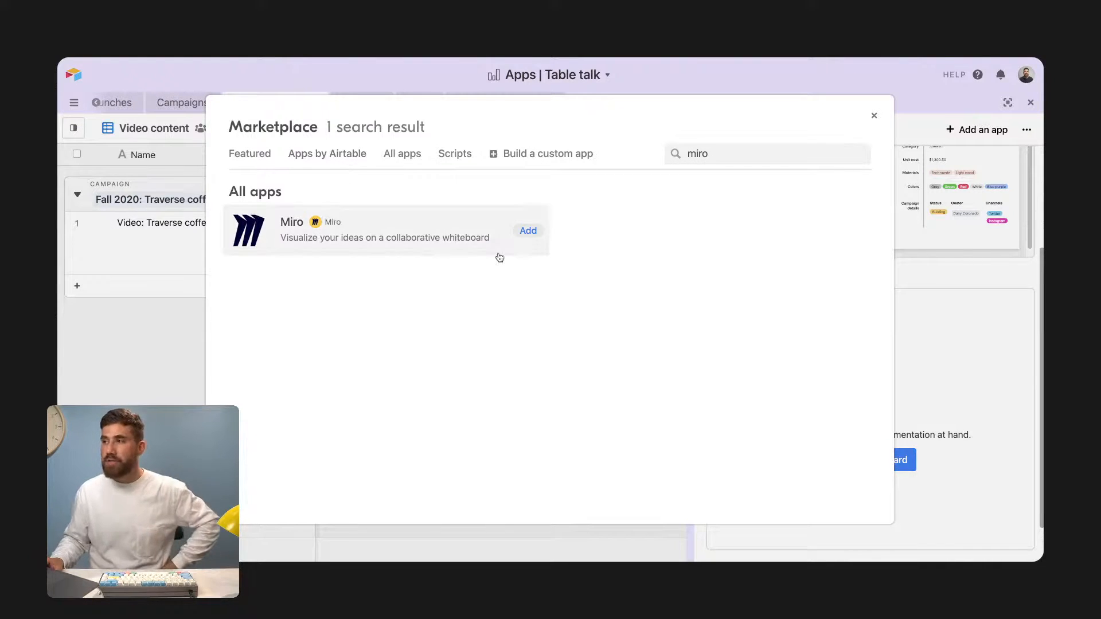
# In the Table Talk base, mark "What apps have others built for Airtable?" as answered and move to the matrix versus pivot table question.
pyautogui.click(389, 75)
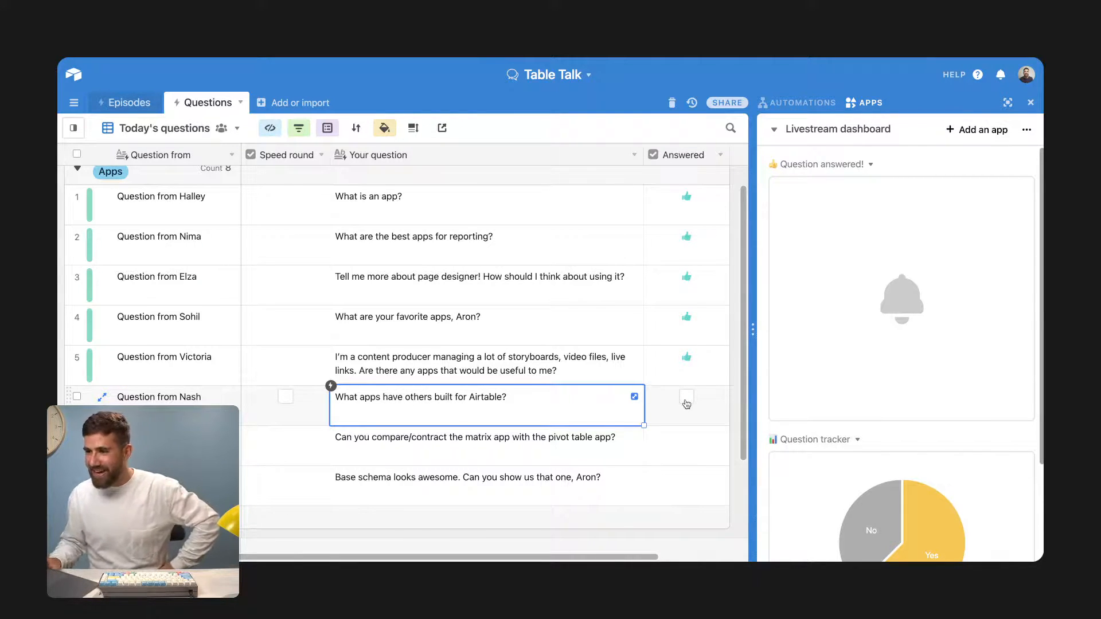
pyautogui.click(687, 400)
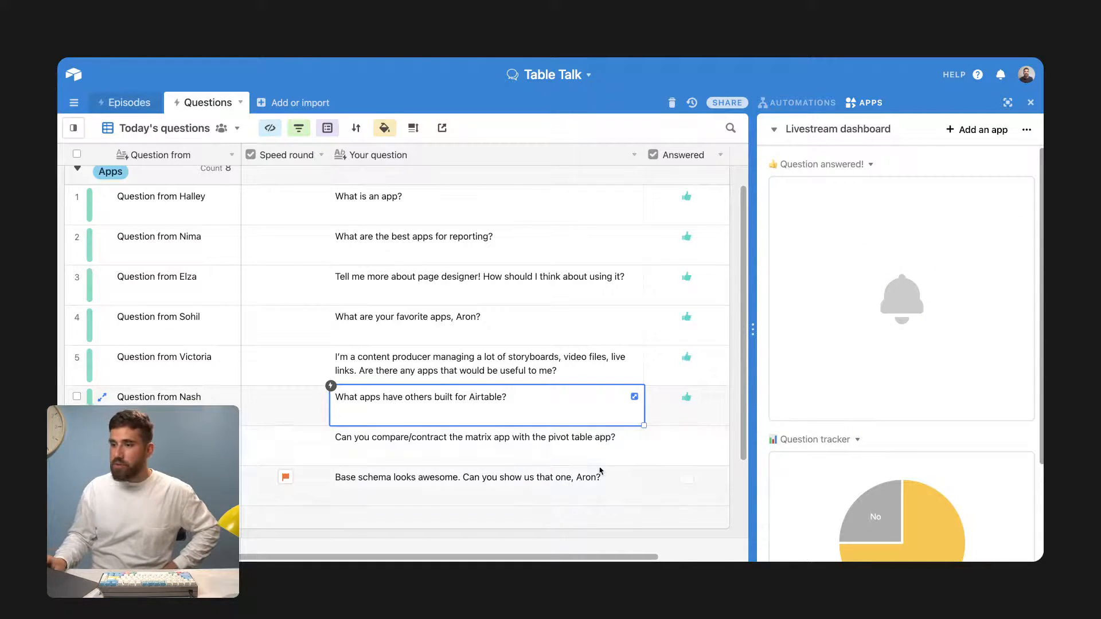
pyautogui.press('Down')
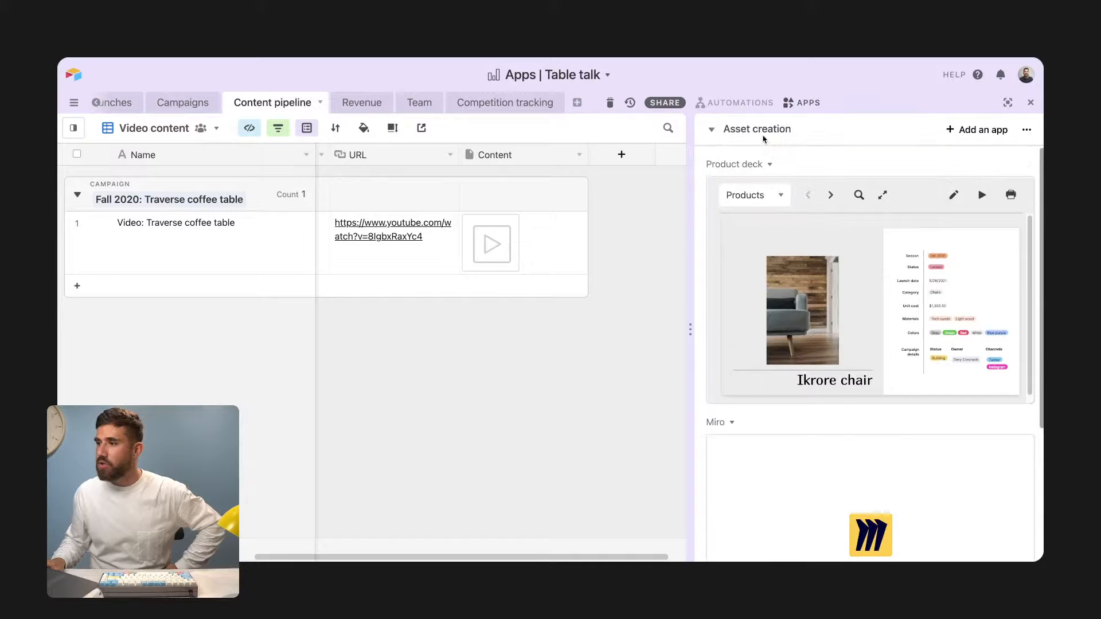
# In the Apps | Table talk base, show the Metrics dashboard full screen and examine the pivot table of campaigns by channel.
pyautogui.click(762, 132)
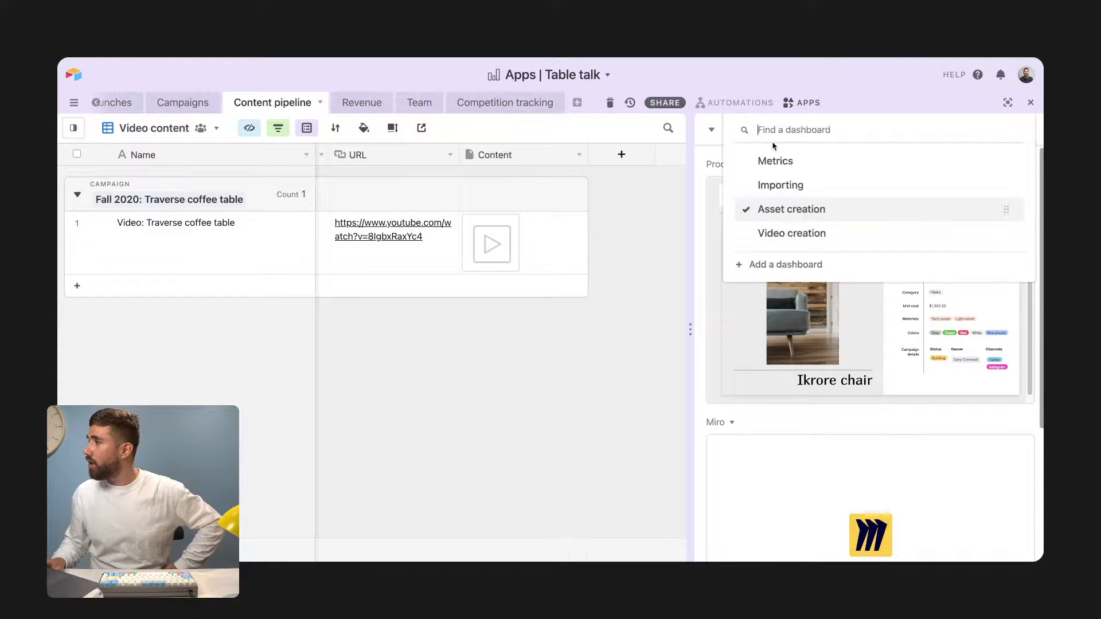
pyautogui.click(798, 164)
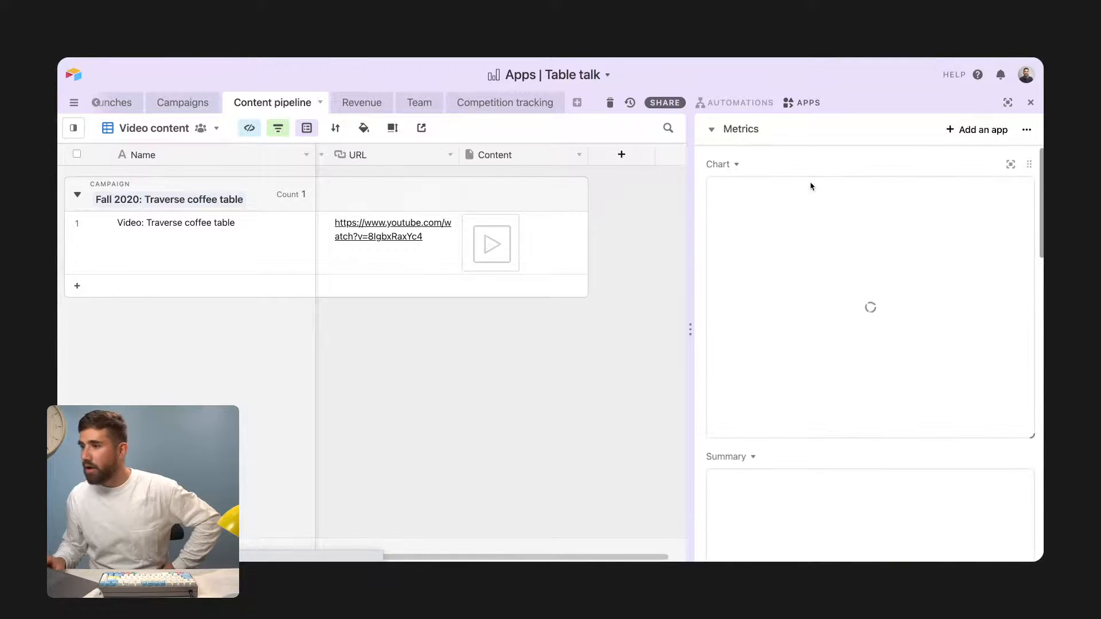
pyautogui.click(1007, 102)
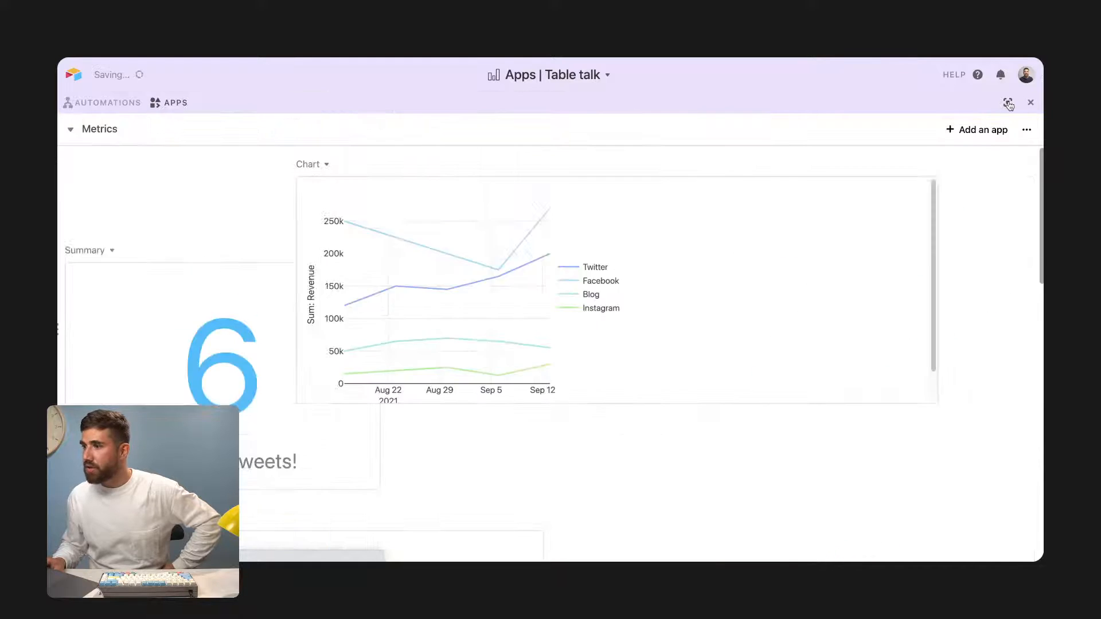
pyautogui.scroll(-1, 705, 380)
pyautogui.scroll(-10, 552, 404)
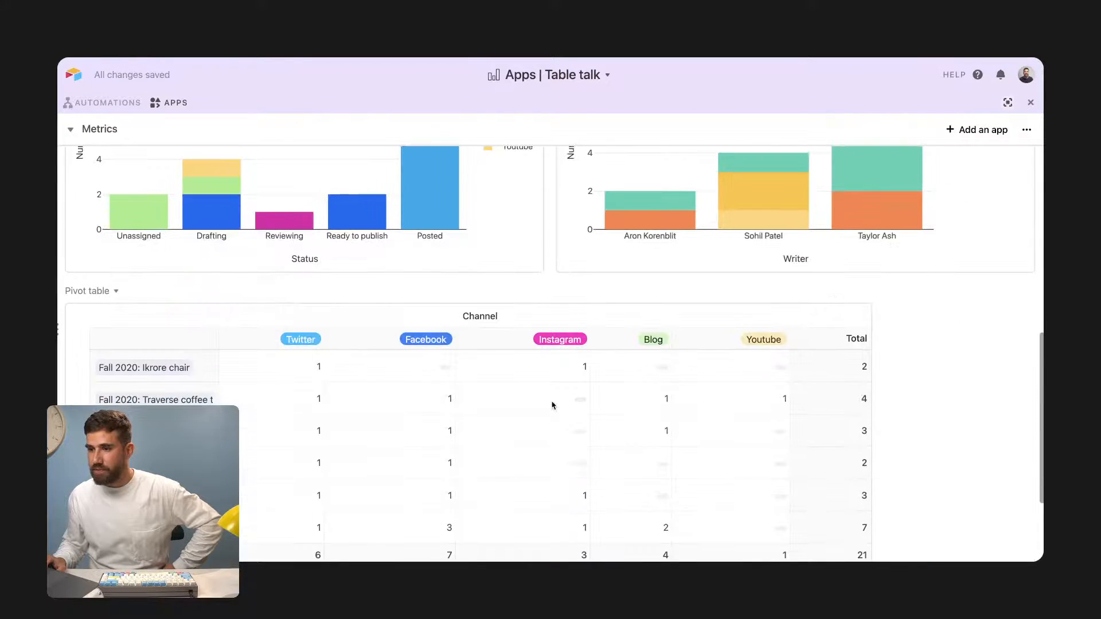
pyautogui.scroll(-1, 924, 316)
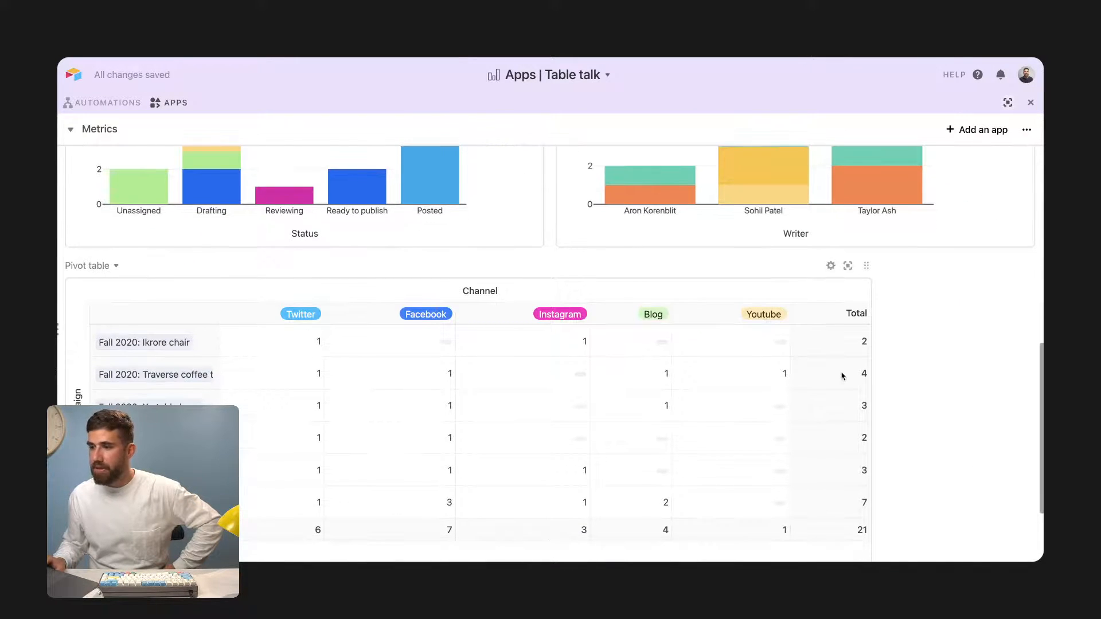
# Find the Matrix app in the marketplace by searching for "matrix" and add it to the Metrics dashboard.
pyautogui.click(974, 131)
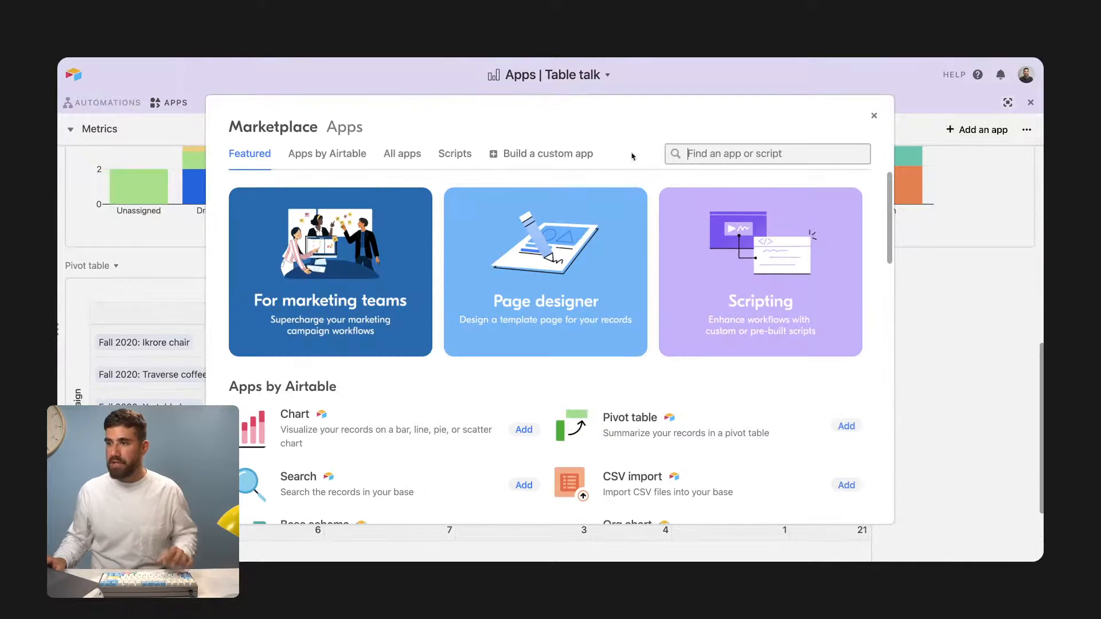
pyautogui.click(667, 159)
pyautogui.write('matrix')
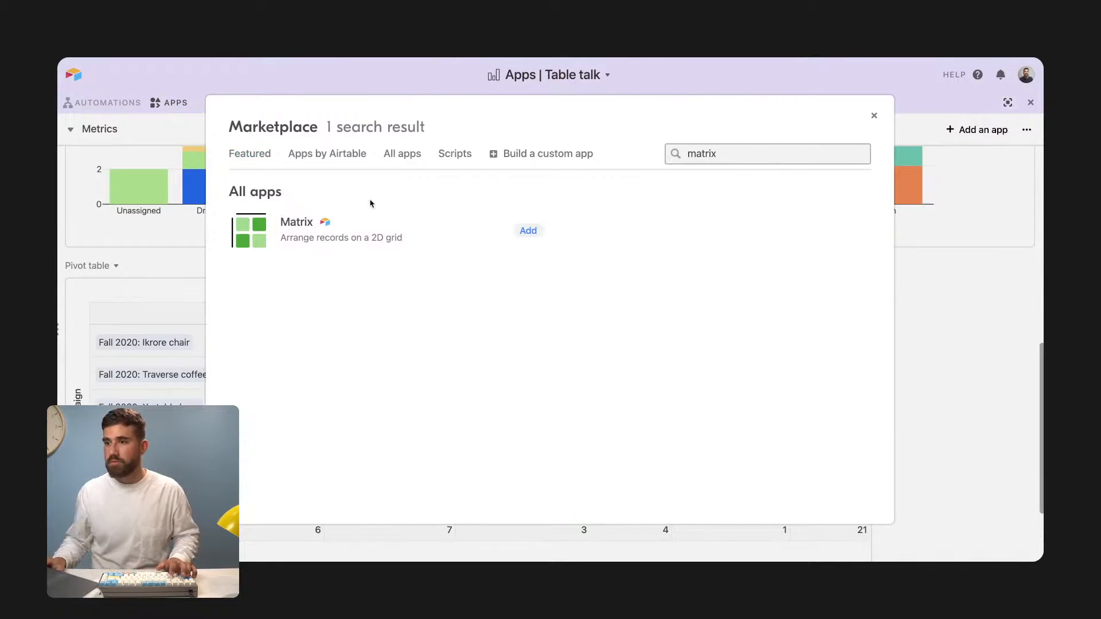
pyautogui.click(369, 222)
pyautogui.click(765, 160)
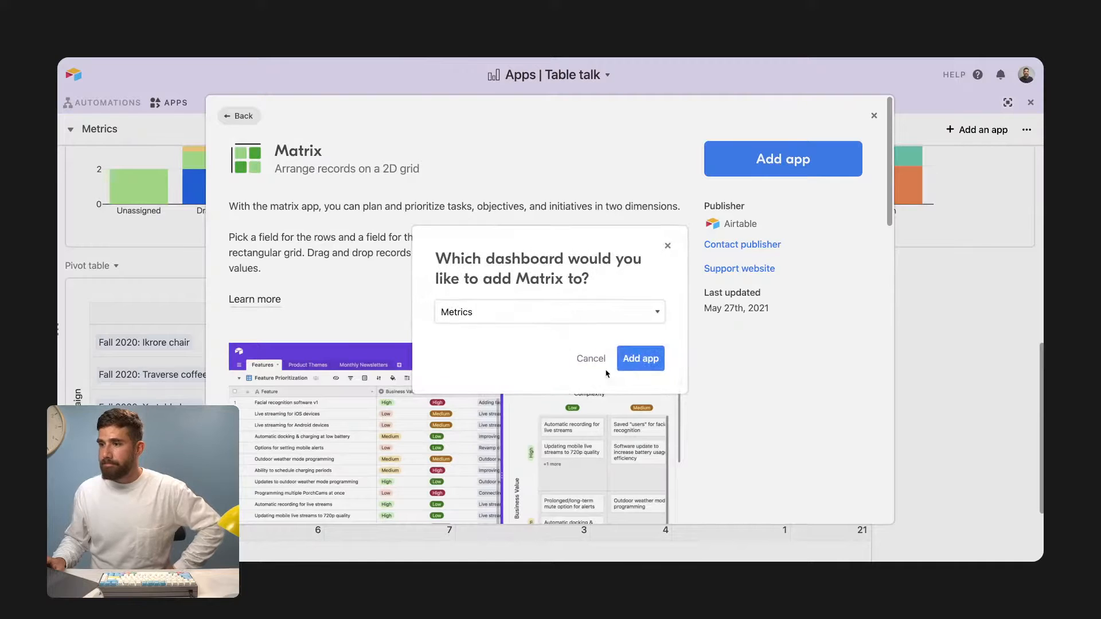
pyautogui.click(527, 312)
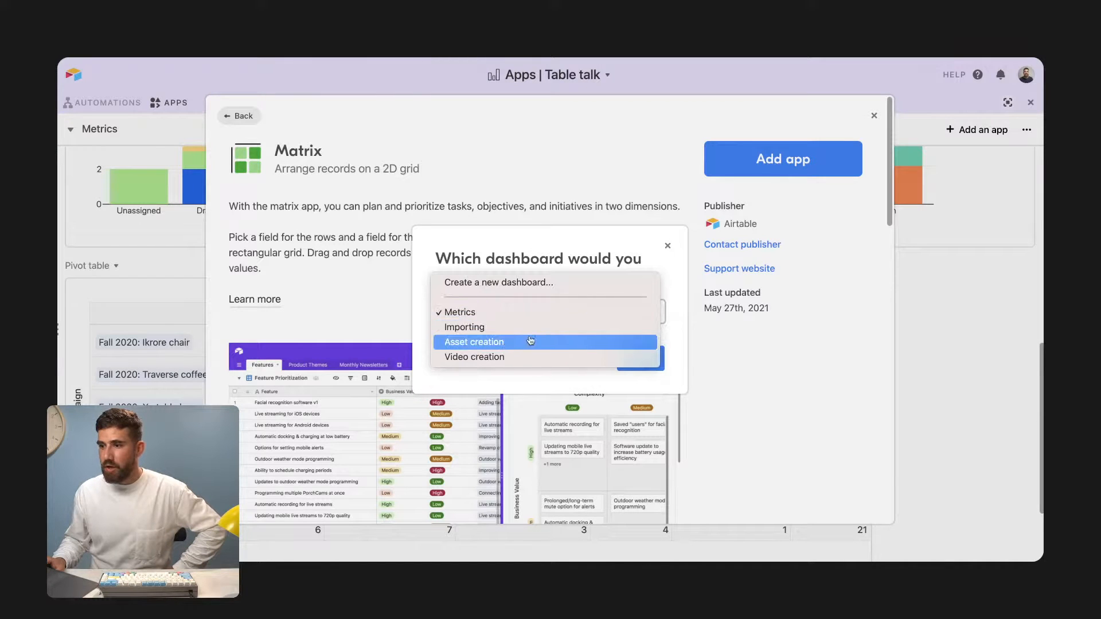
pyautogui.click(544, 311)
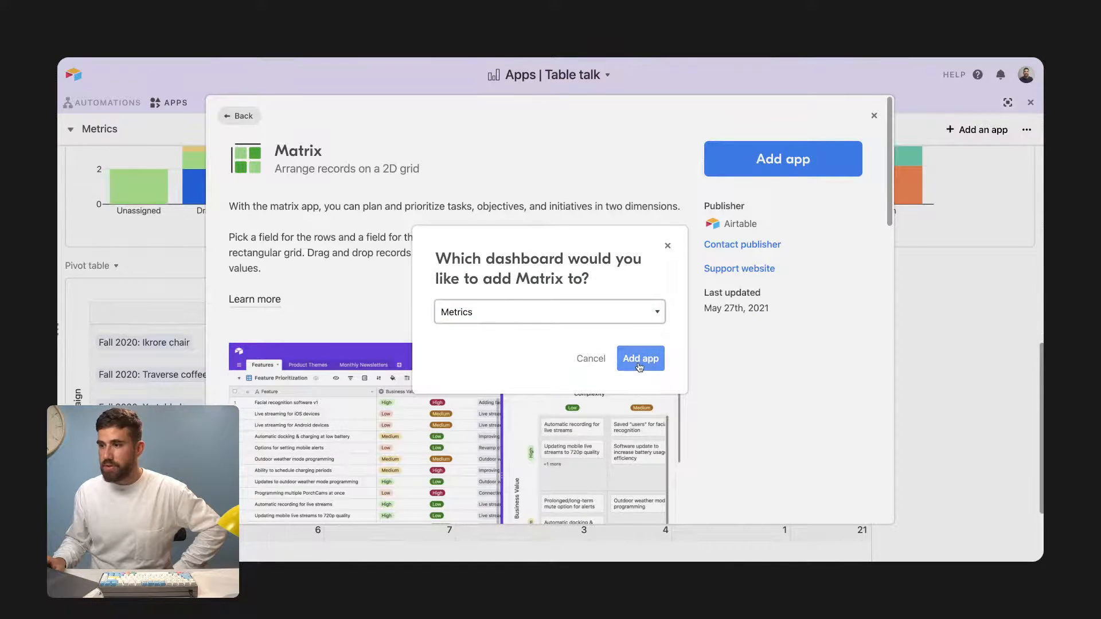
pyautogui.click(639, 368)
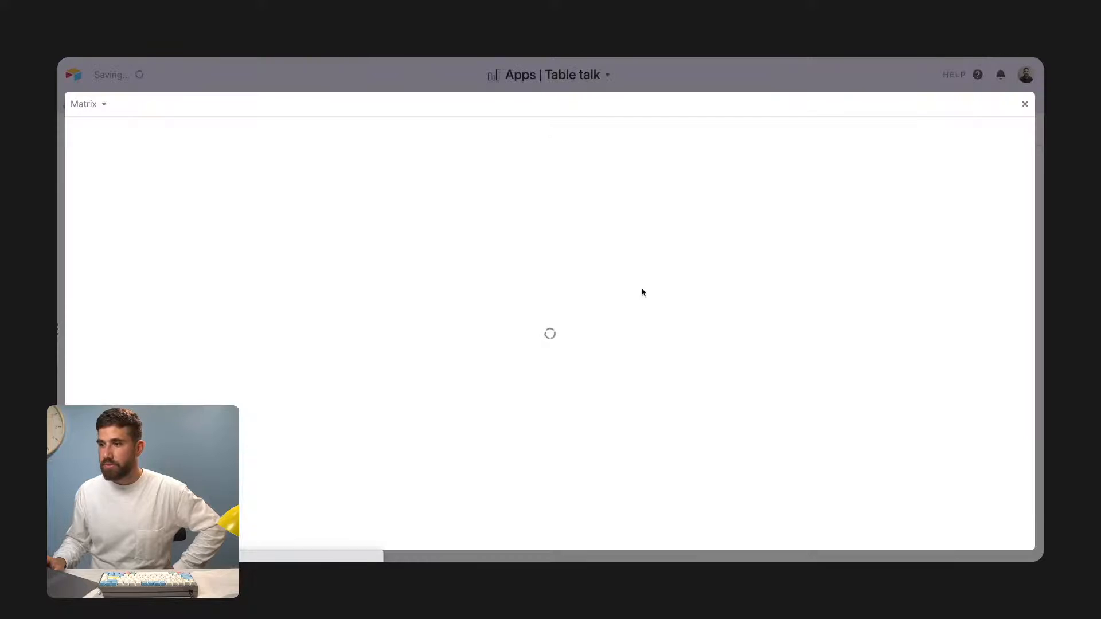
# Set the Matrix to show the All posts view of the Content pipeline table and finish its settings.
pyautogui.scroll(-3, 583, 353)
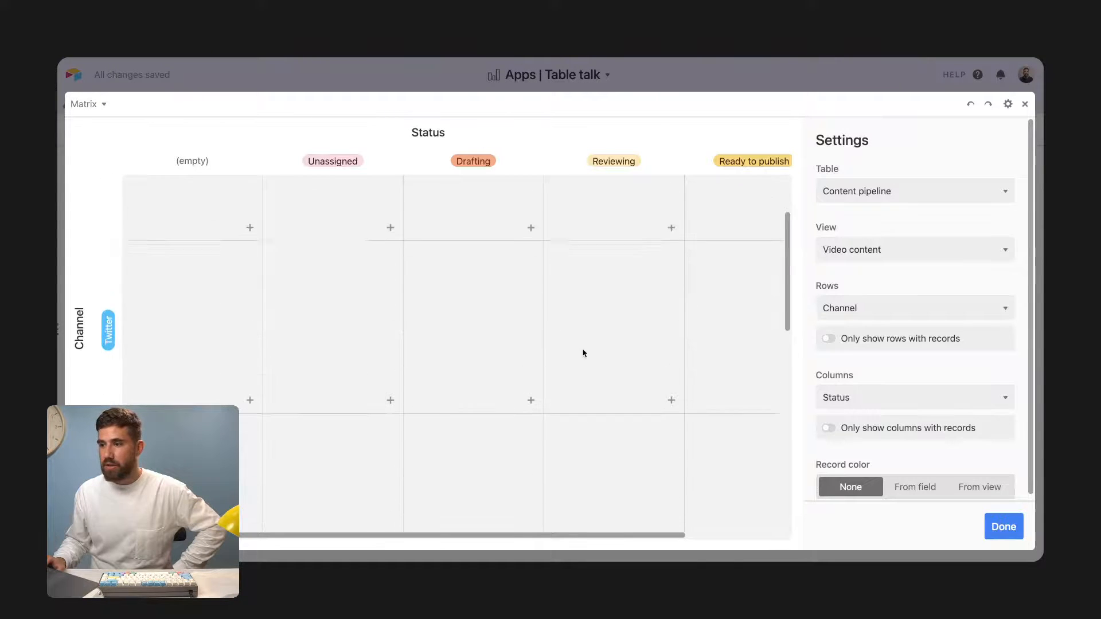
pyautogui.scroll(3, 658, 382)
pyautogui.click(871, 194)
pyautogui.click(882, 270)
pyautogui.click(857, 249)
pyautogui.click(865, 221)
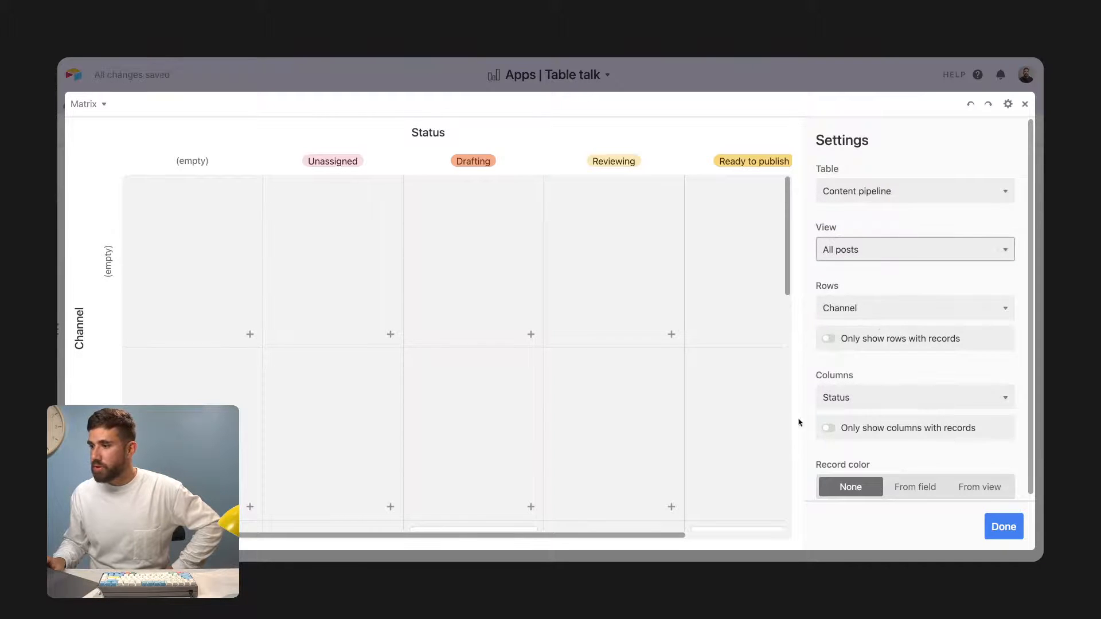
pyautogui.moveTo(528, 534); pyautogui.dragTo(683, 531)
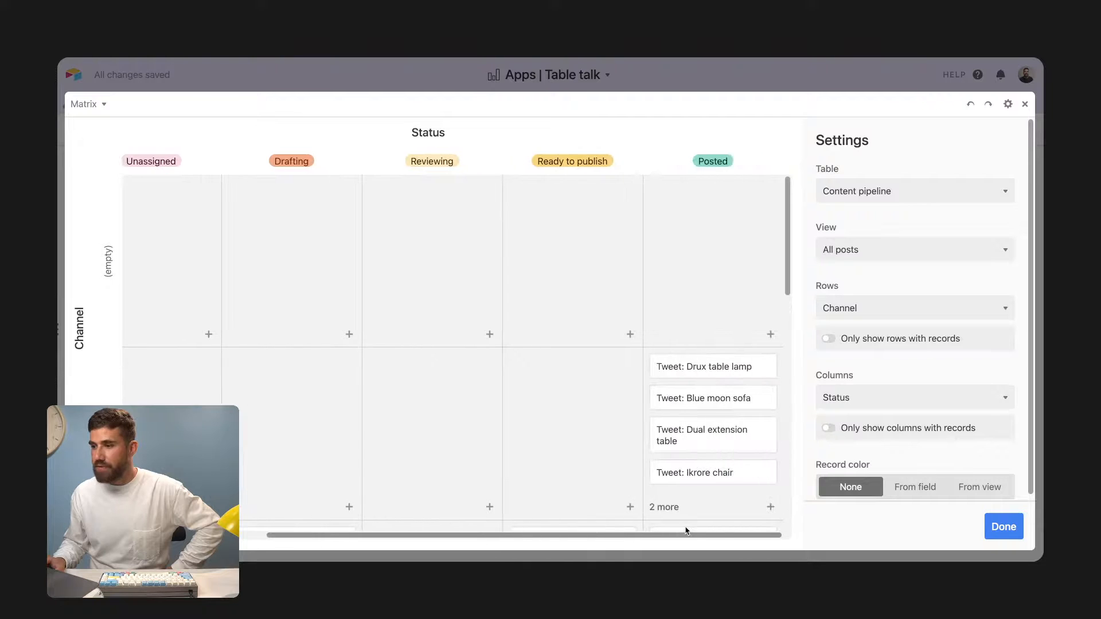
pyautogui.click(1002, 526)
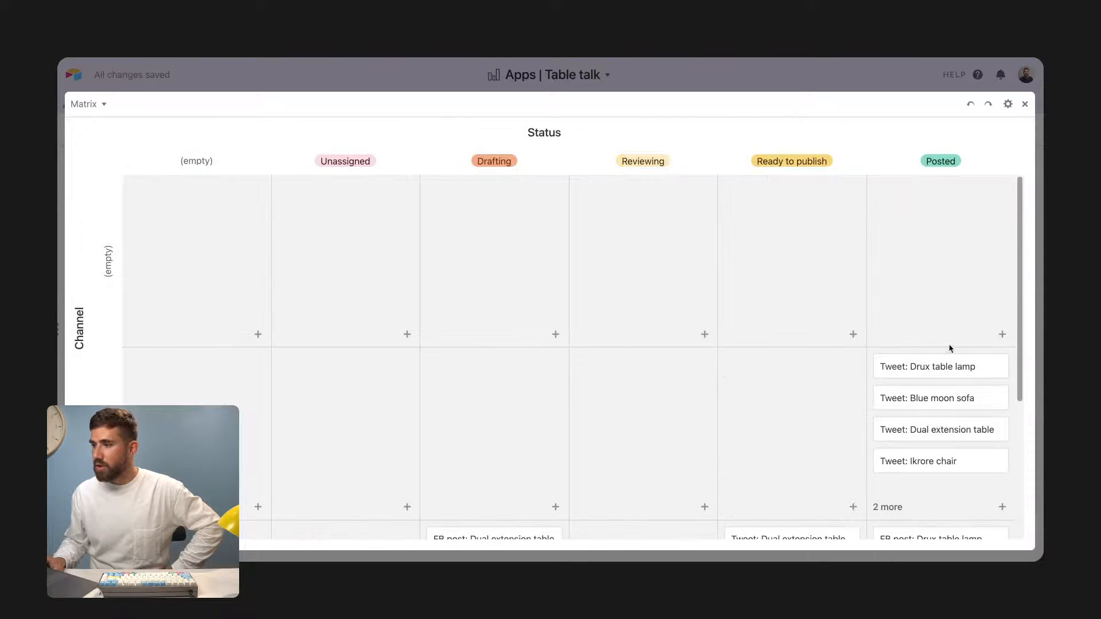
# Close the full-screen Matrix, widen it on the dashboard to the pivot table's width, and review the pivot table above.
pyautogui.click(935, 85)
pyautogui.moveTo(543, 549); pyautogui.dragTo(850, 551)
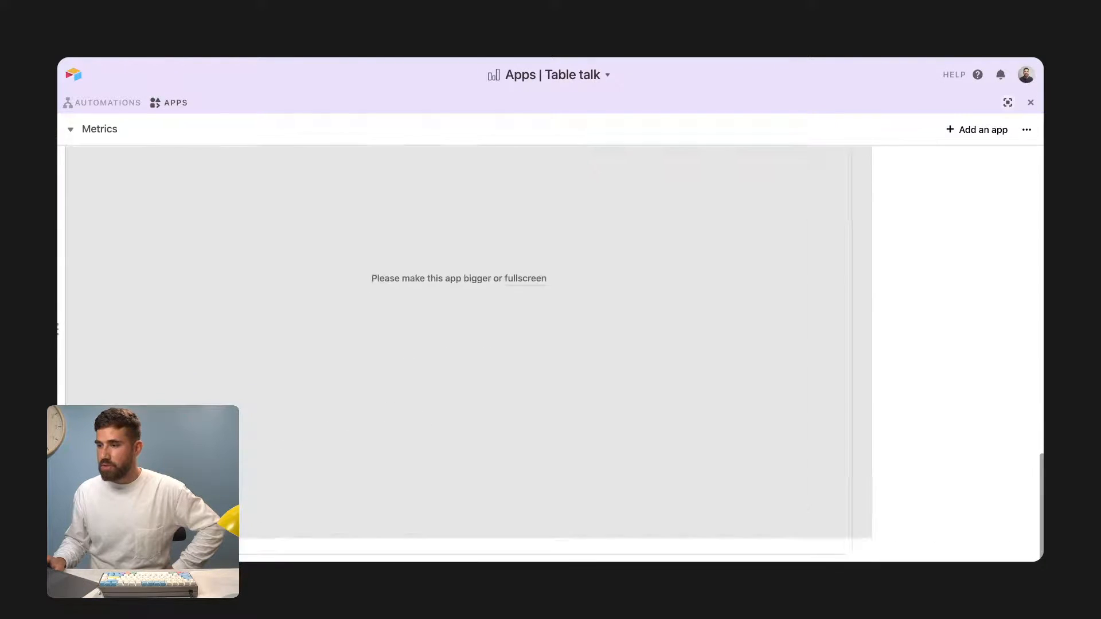
pyautogui.scroll(10, 921, 412)
pyautogui.scroll(2, 903, 419)
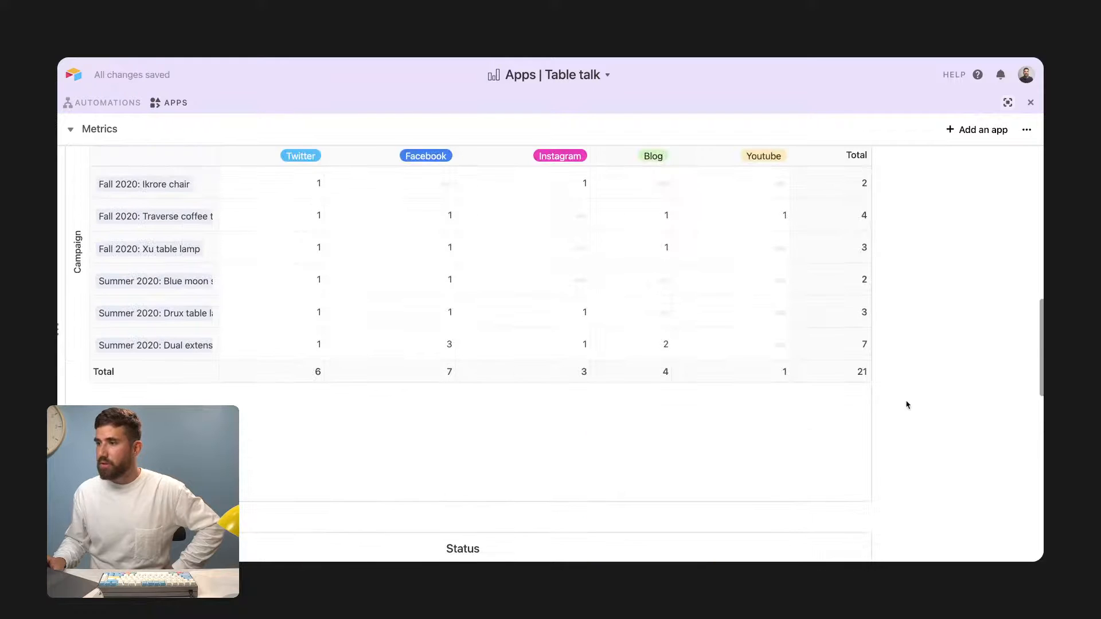
pyautogui.scroll(1, 908, 405)
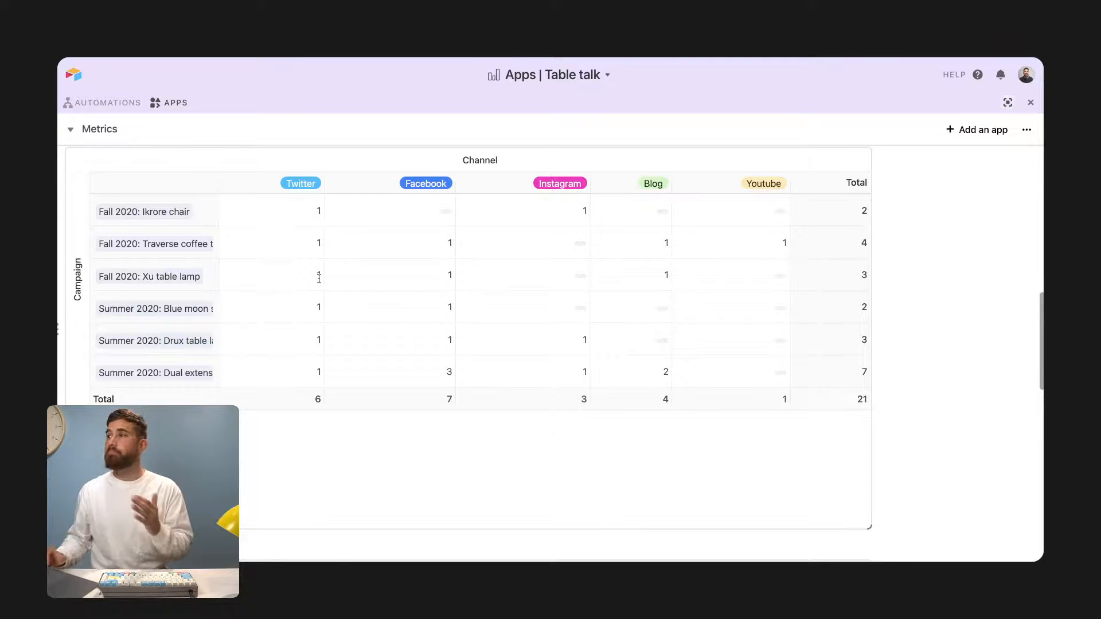
# In the full-screen Matrix, move "FB post: Traverse coffee table" from Drafting to Ready to publish.
pyautogui.scroll(-5, 917, 388)
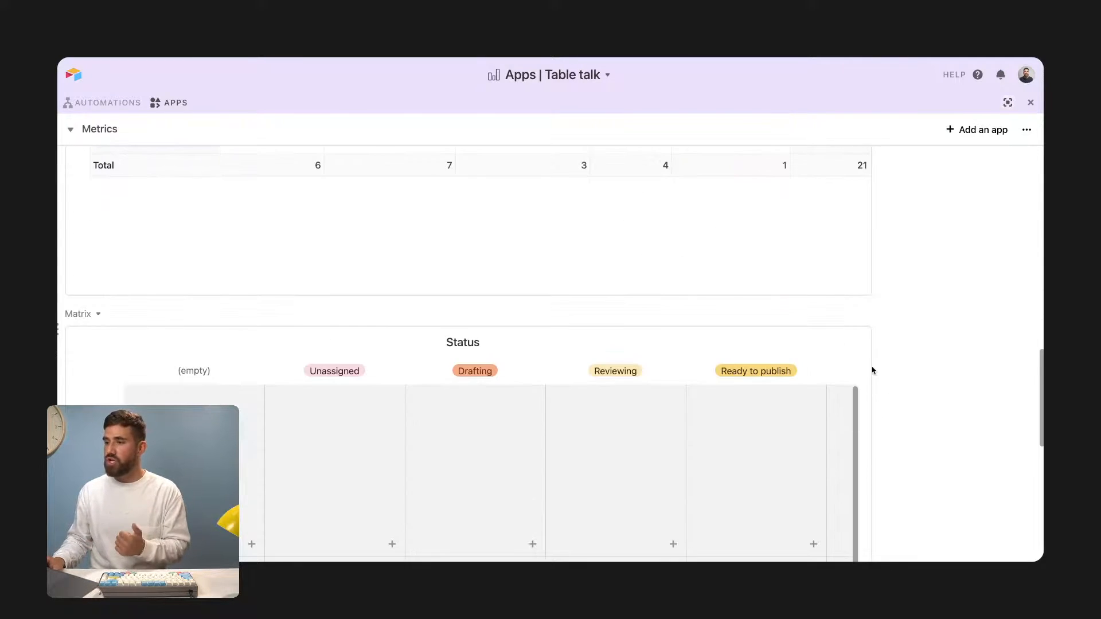
pyautogui.click(847, 314)
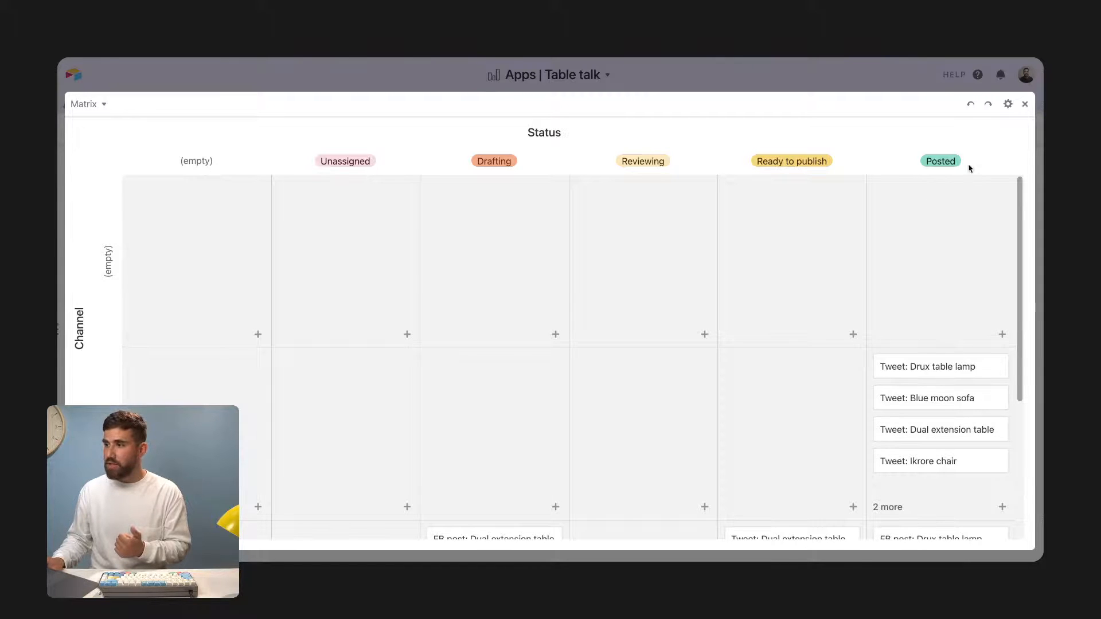
pyautogui.scroll(-3, 897, 369)
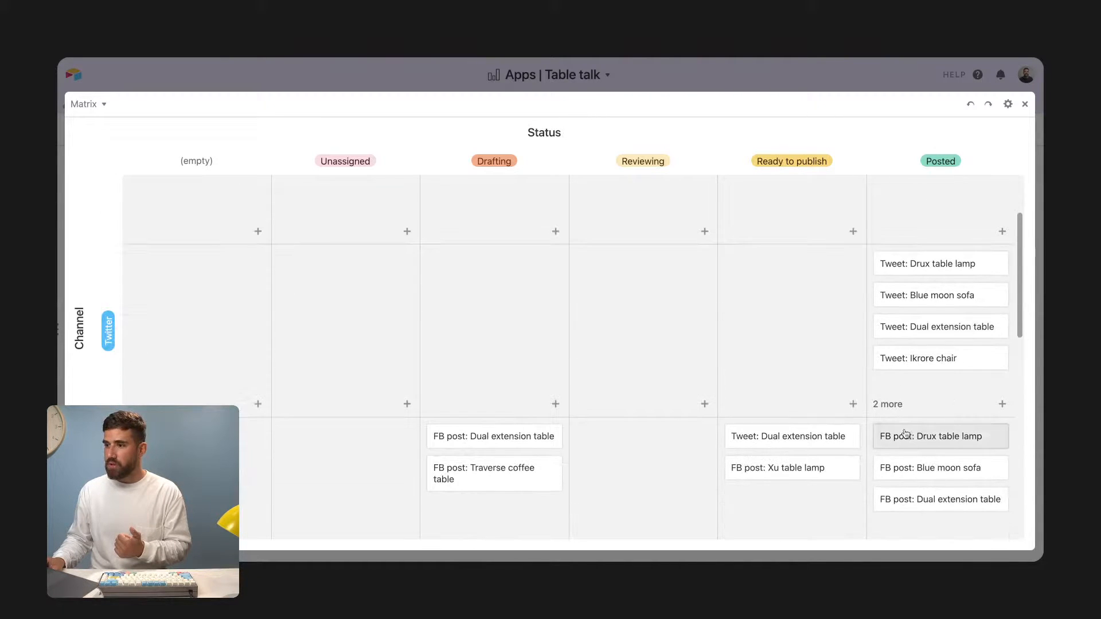
pyautogui.scroll(-1, 905, 434)
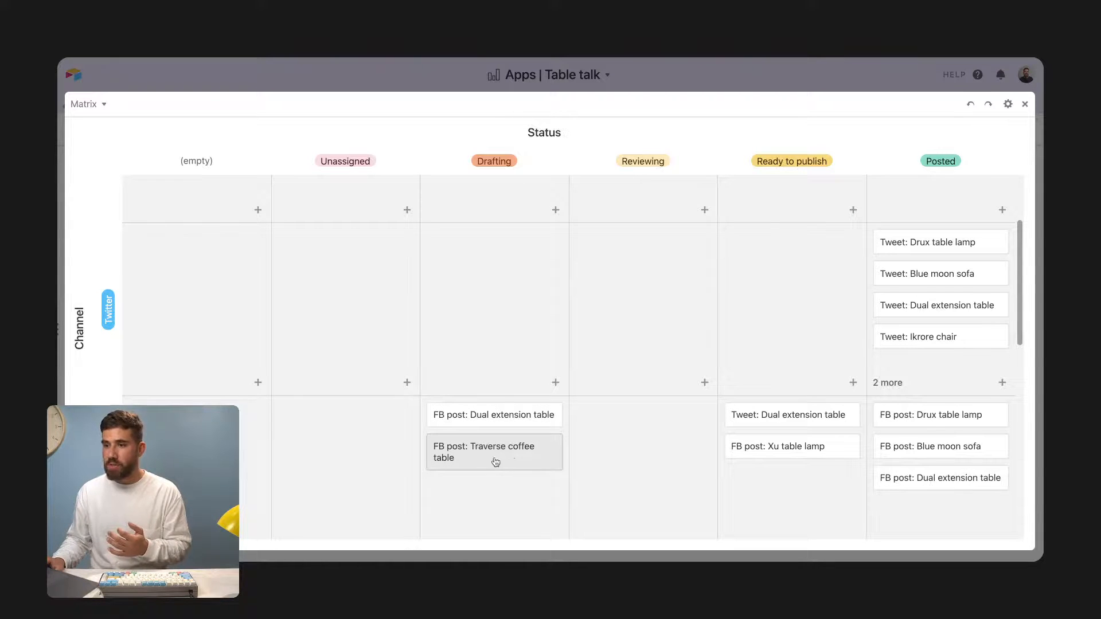
pyautogui.moveTo(476, 459); pyautogui.dragTo(802, 427)
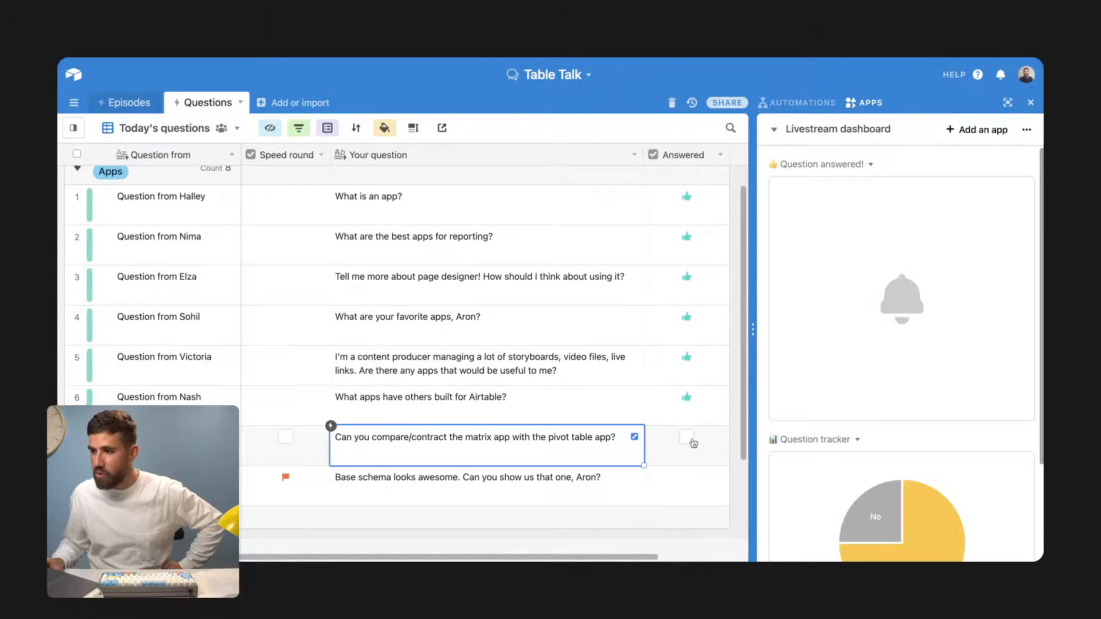
# In the Table Talk base, mark the matrix versus pivot table question as answered and move to the Base schema question.
pyautogui.click(689, 443)
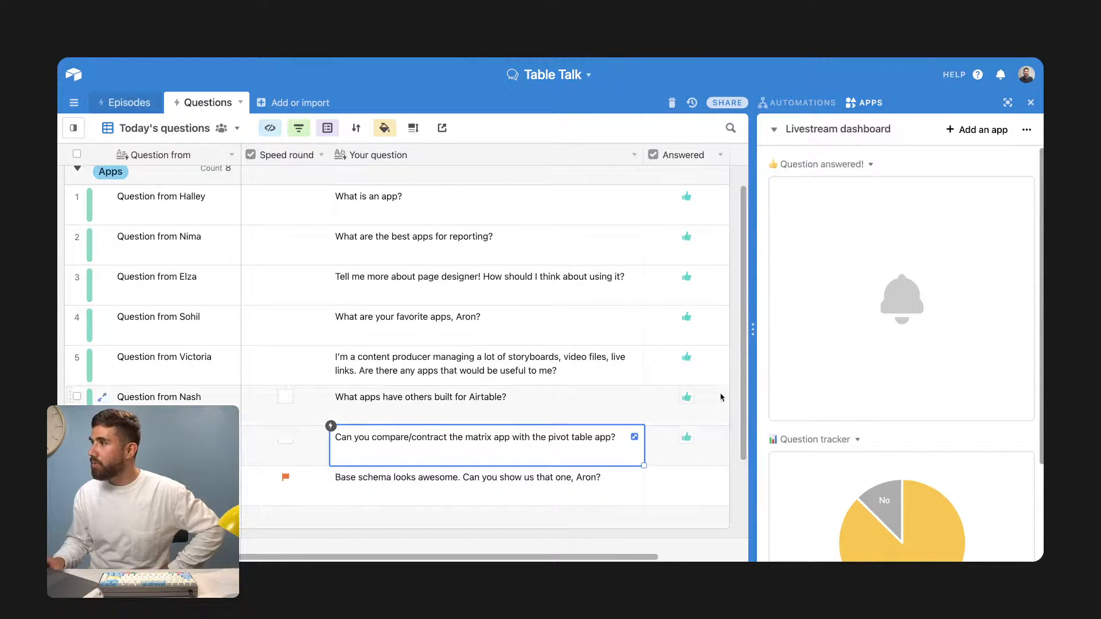
pyautogui.click(485, 478)
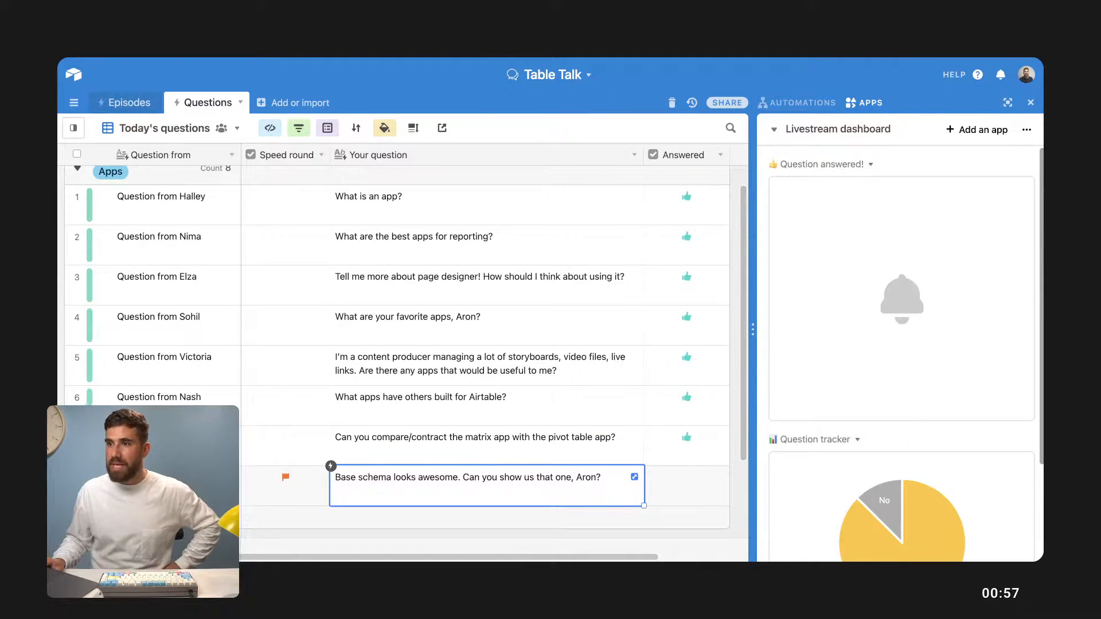
# In the Apps | Table talk base, add the Base schema app to the Metrics dashboard and view the whole table diagram.
pyautogui.hotkey('ctrl', 'Tab')
pyautogui.click(858, 88)
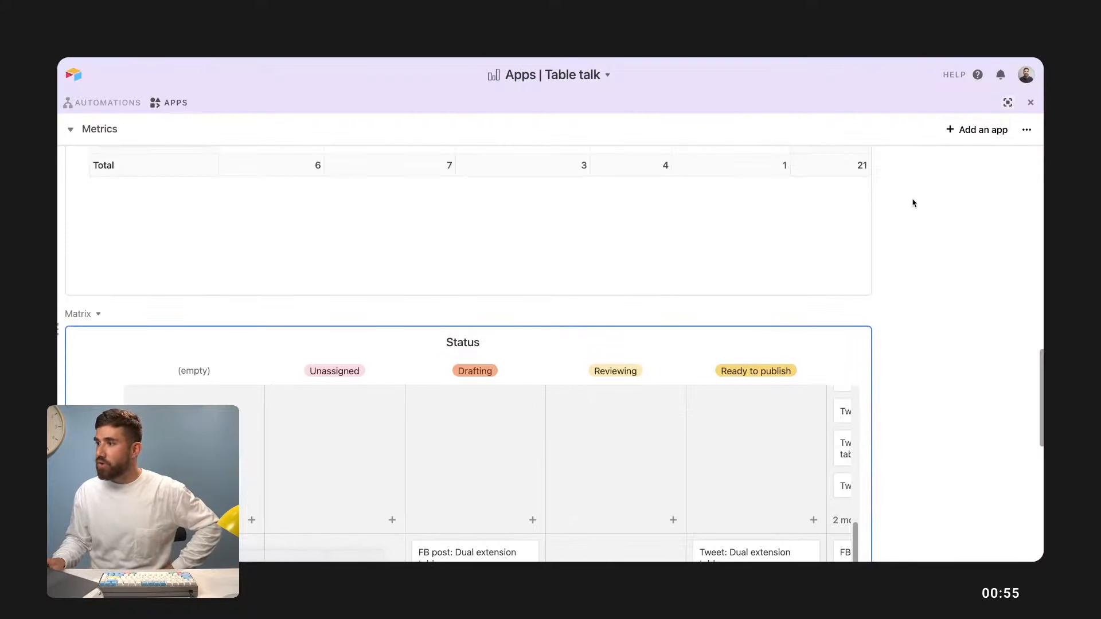
pyautogui.scroll(10, 913, 203)
pyautogui.click(961, 129)
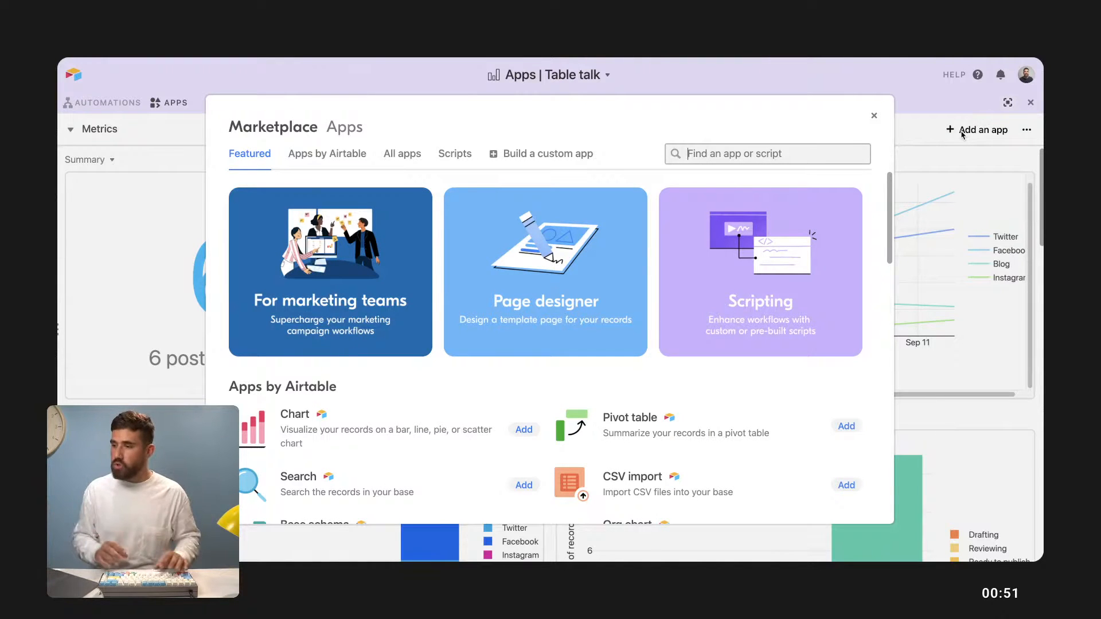
pyautogui.write('base s')
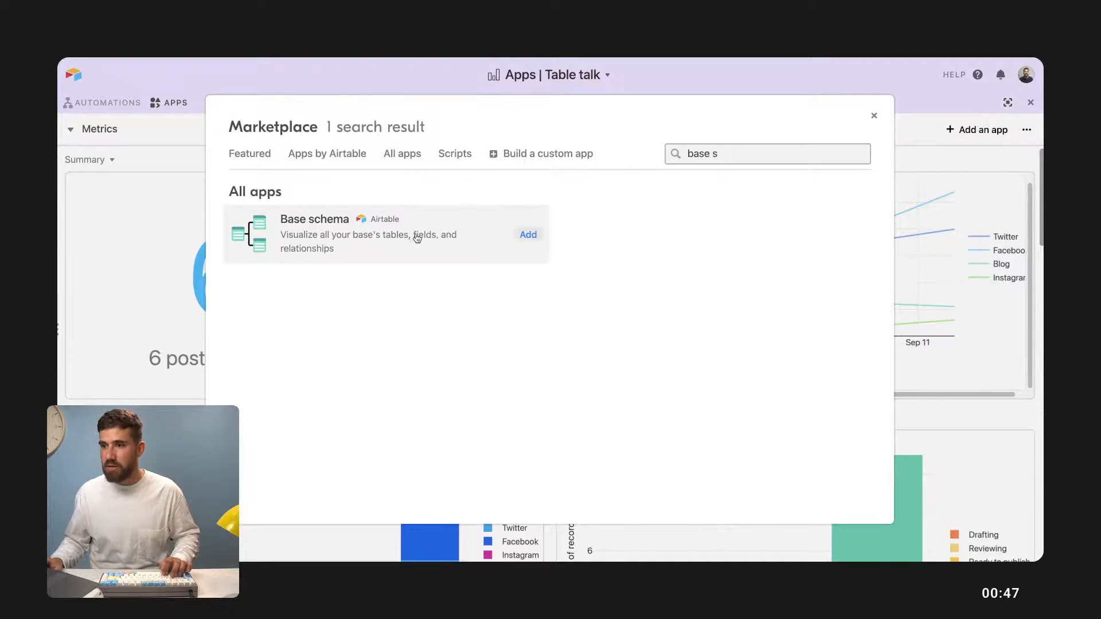
pyautogui.click(417, 238)
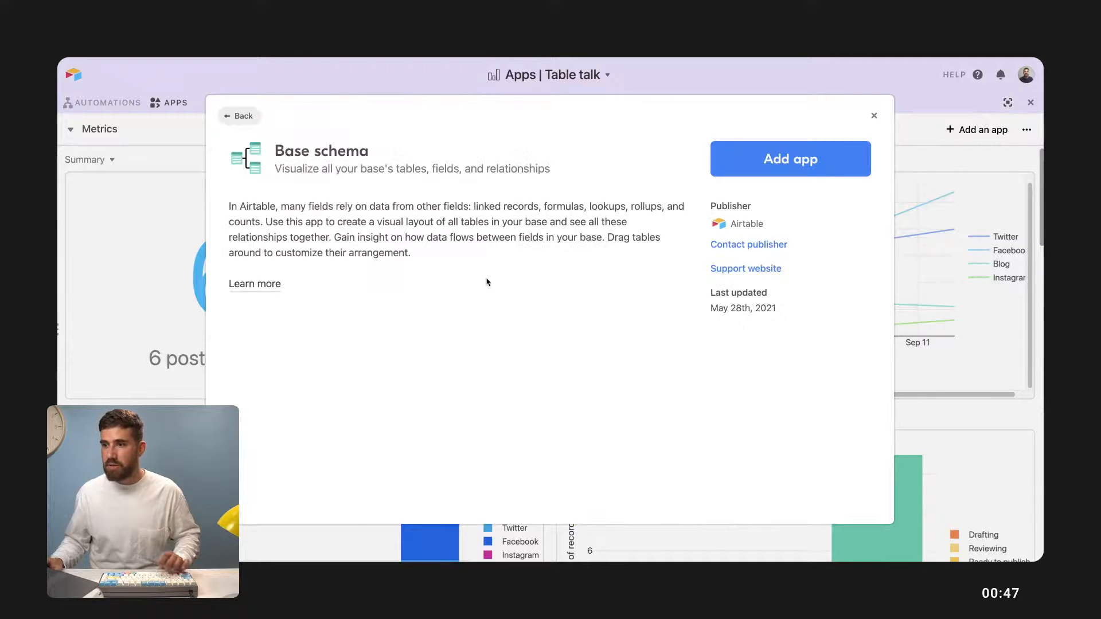
pyautogui.click(761, 172)
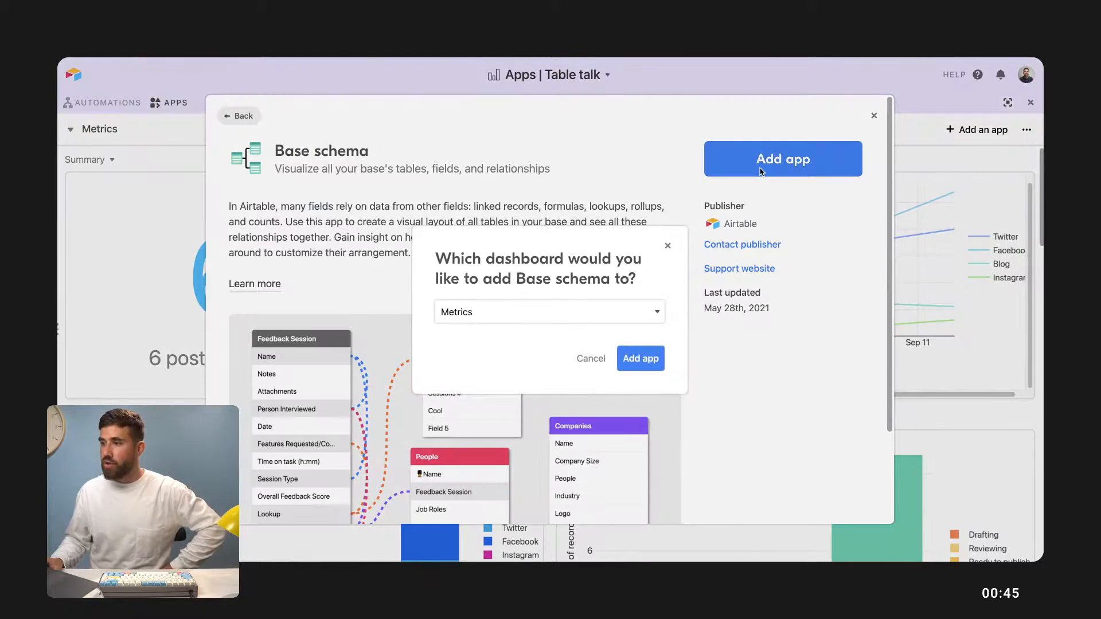
pyautogui.click(587, 320)
pyautogui.click(586, 320)
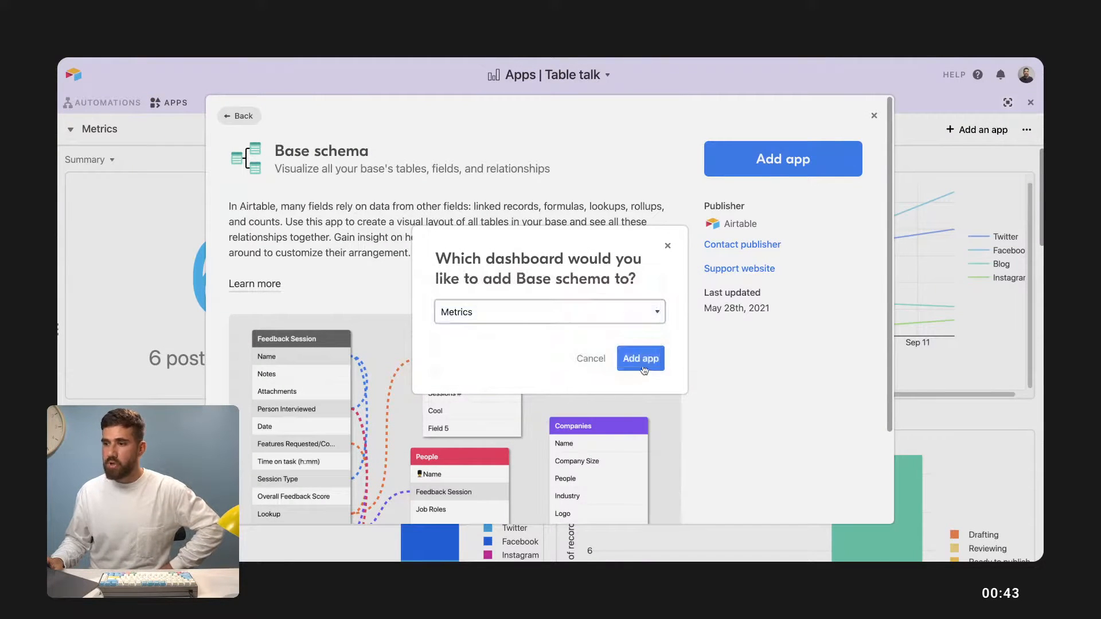
pyautogui.click(639, 358)
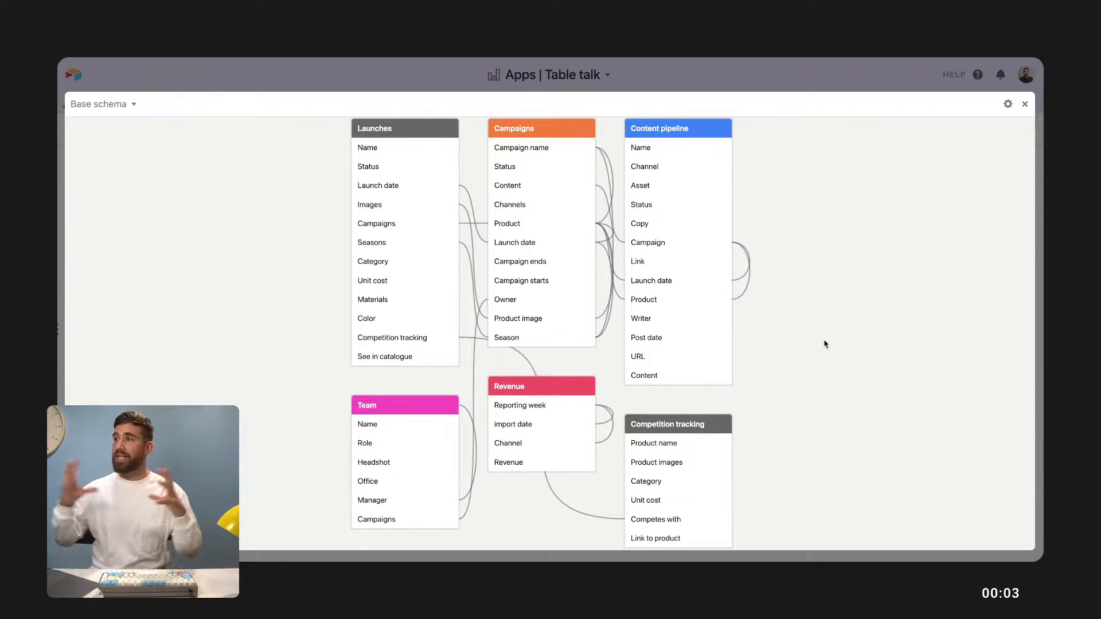
pyautogui.scroll(-1, 824, 344)
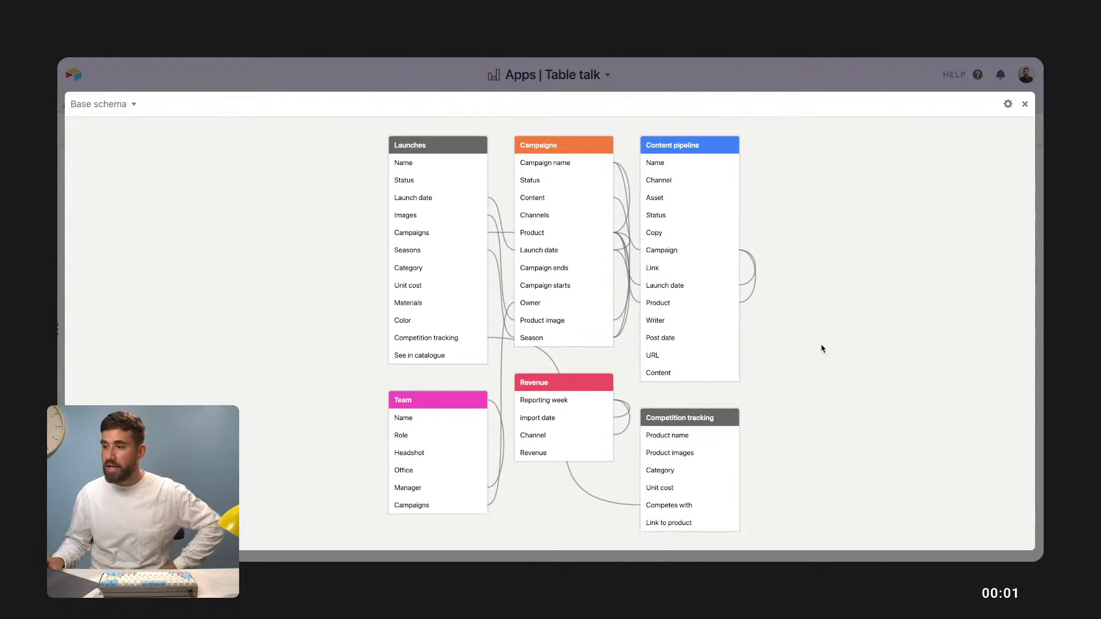
pyautogui.moveTo(811, 354); pyautogui.dragTo(778, 344)
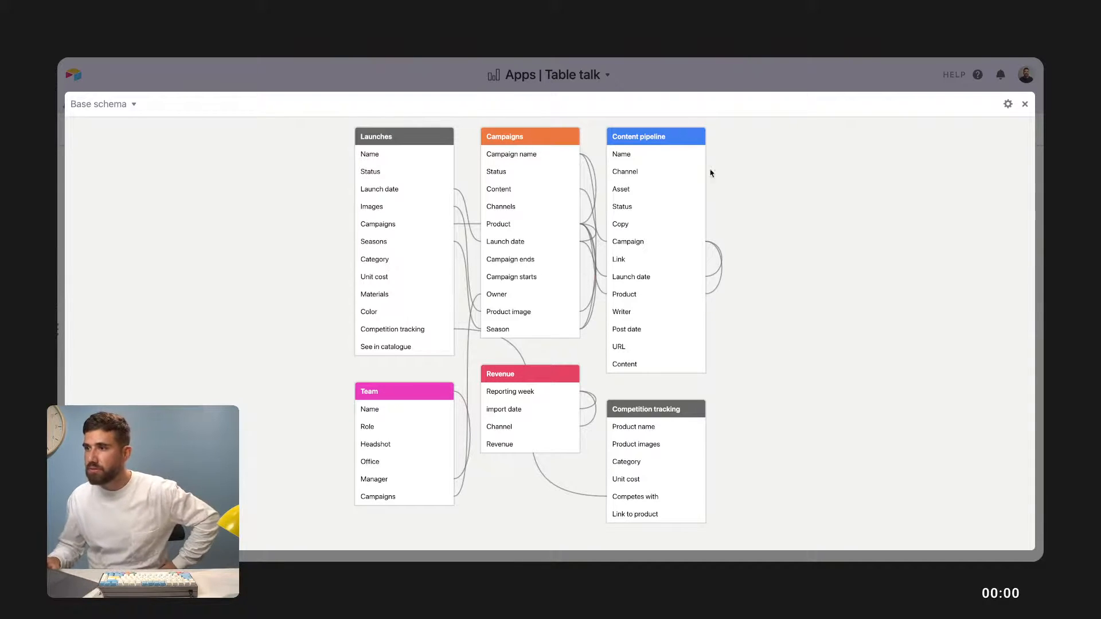
# Return to the Table Talk base and mark the speed-round question about Base schema as answered.
pyautogui.click(657, 87)
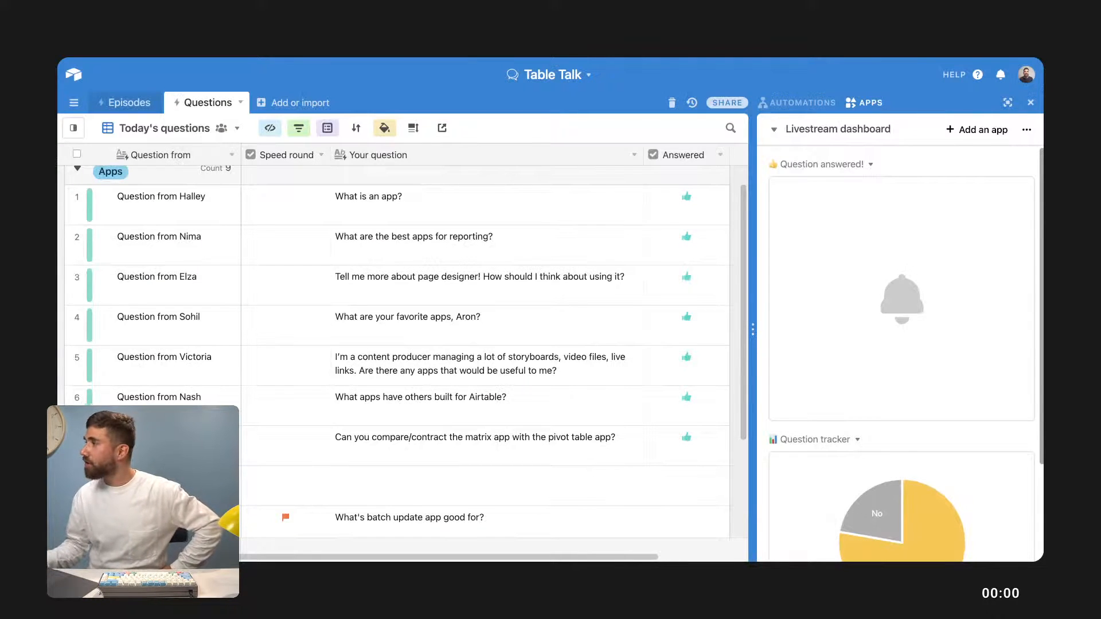
pyautogui.click(497, 445)
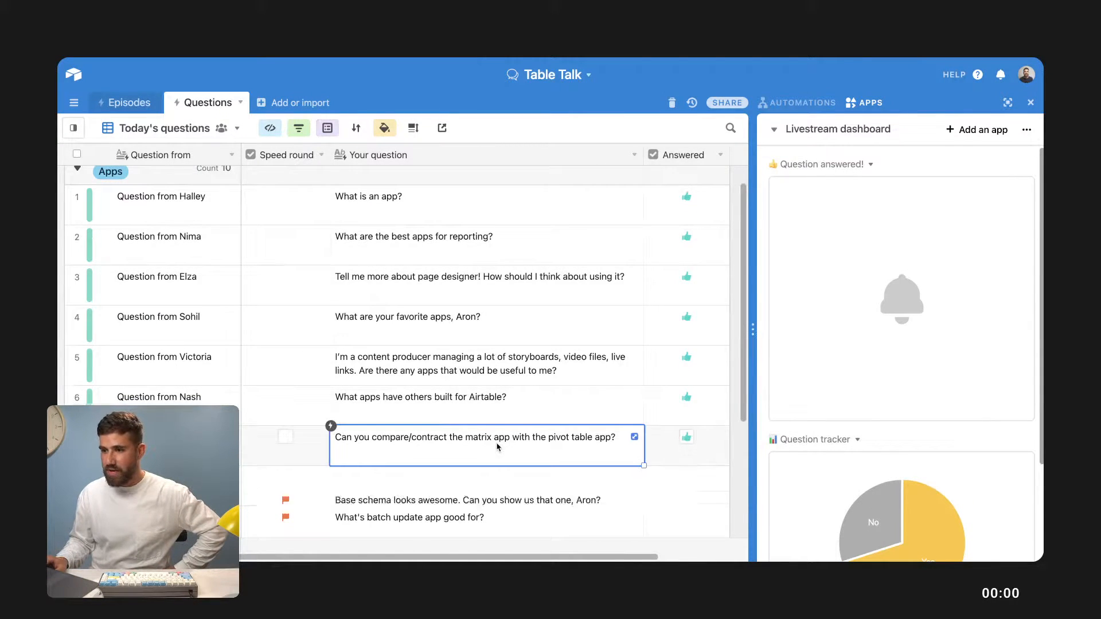
pyautogui.scroll(-3, 497, 447)
pyautogui.click(677, 351)
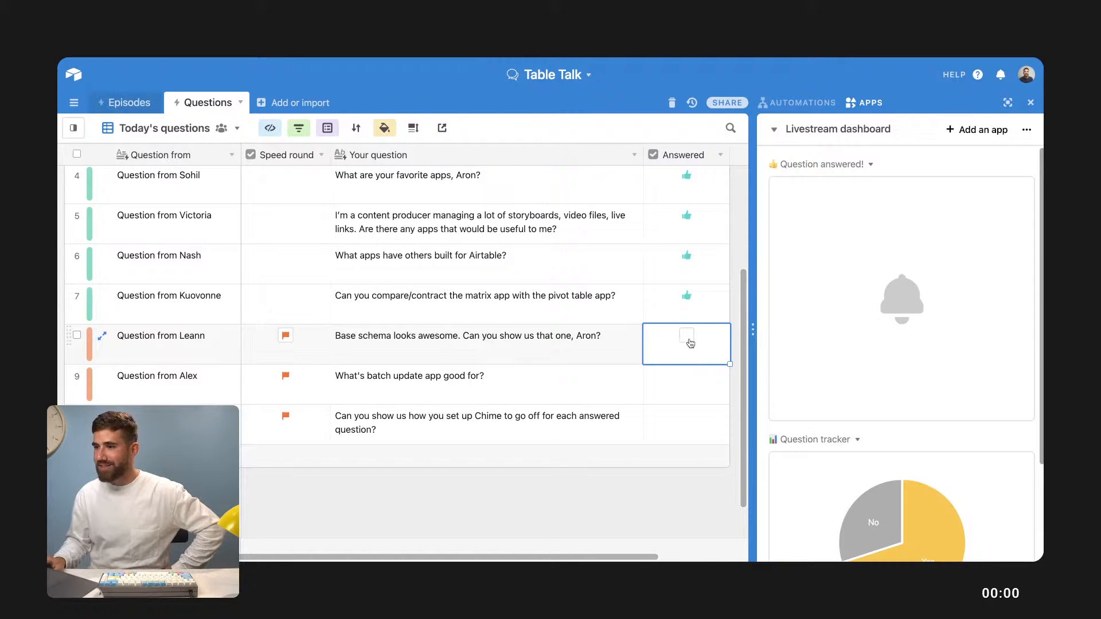
pyautogui.click(688, 338)
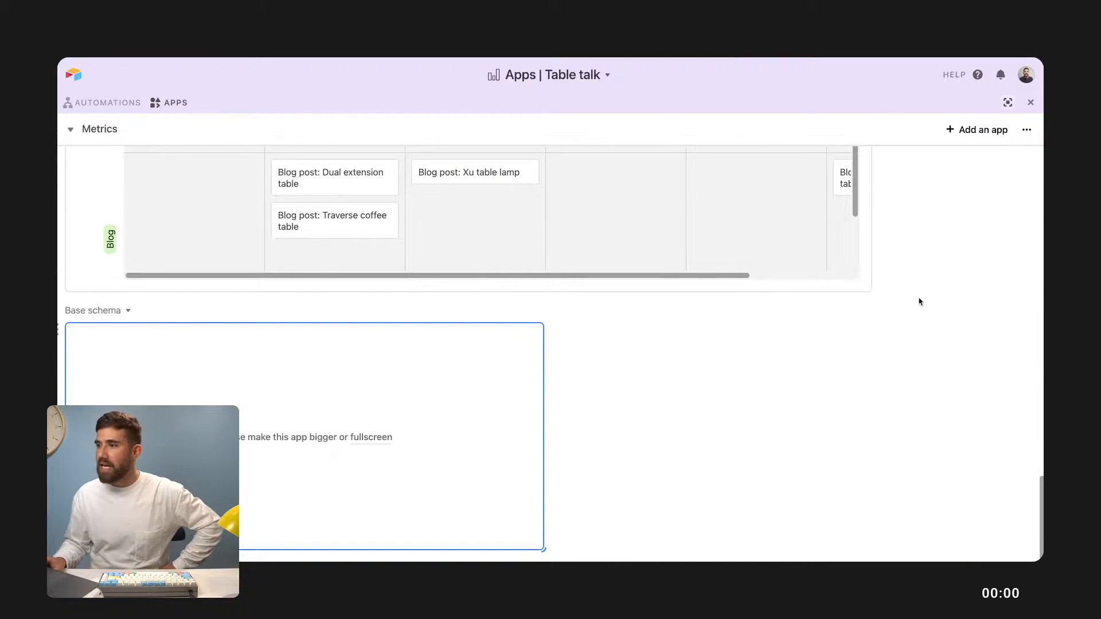
# In the Apps | Table talk base, exit the full-screen Metrics dashboard to show the Content pipeline table beside it.
pyautogui.scroll(5, 929, 281)
pyautogui.scroll(5, 938, 265)
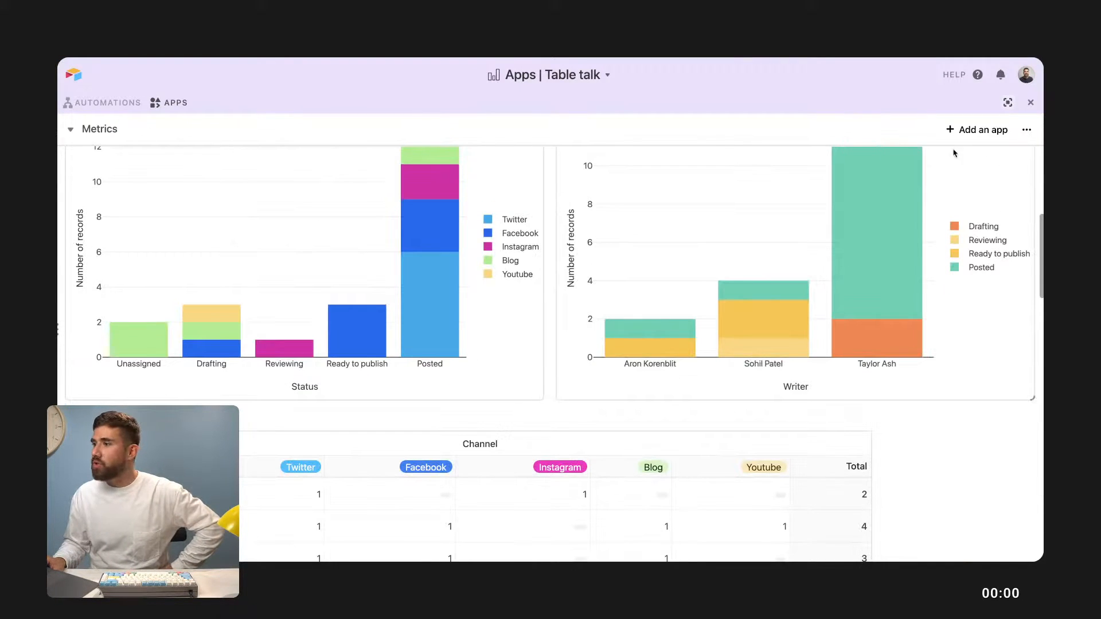
pyautogui.click(1007, 104)
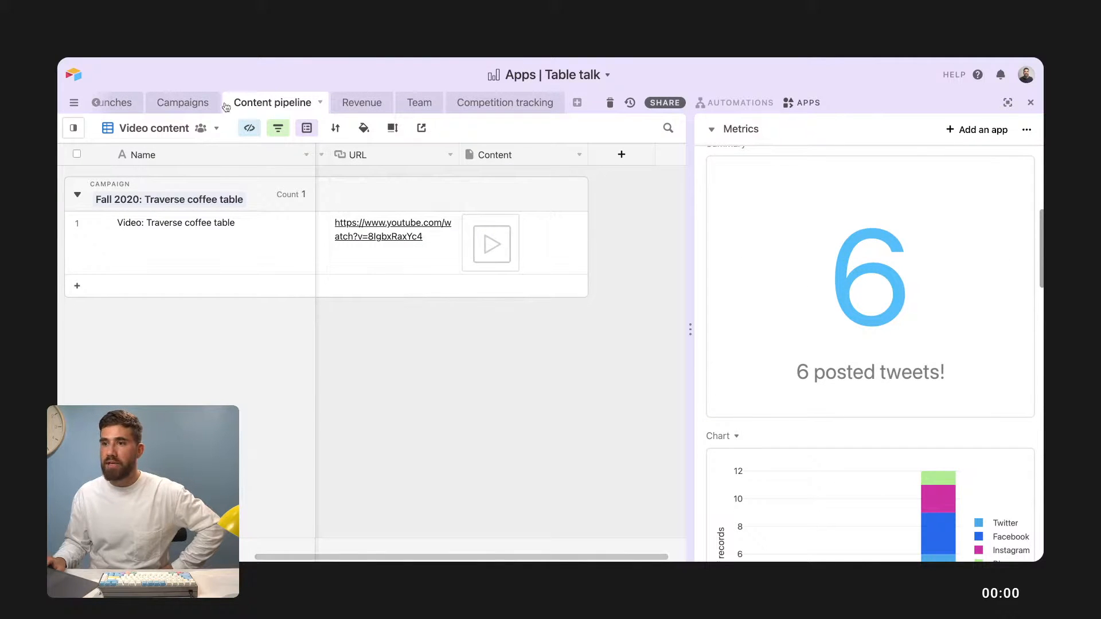
# Open the Campaigns table in the Apps | Table talk base and look through its campaign records.
pyautogui.click(184, 103)
pyautogui.scroll(-3, 434, 371)
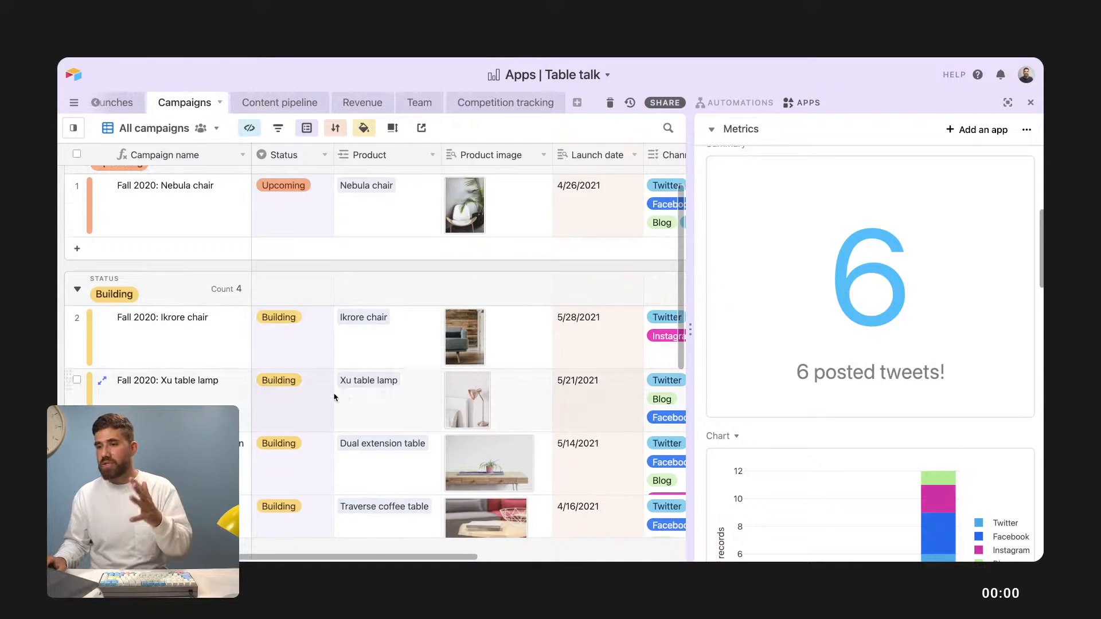
pyautogui.scroll(-5, 310, 367)
pyautogui.scroll(1, 307, 239)
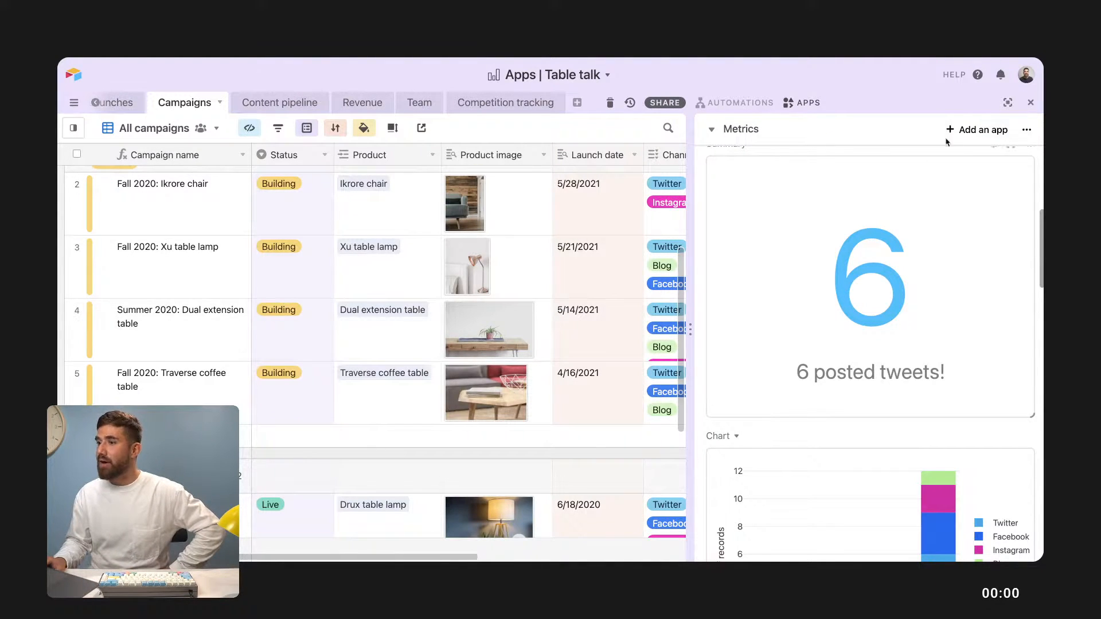
# Search the app marketplace for batch, read through the Batch update app's description and example, and close the marketplace.
pyautogui.click(982, 130)
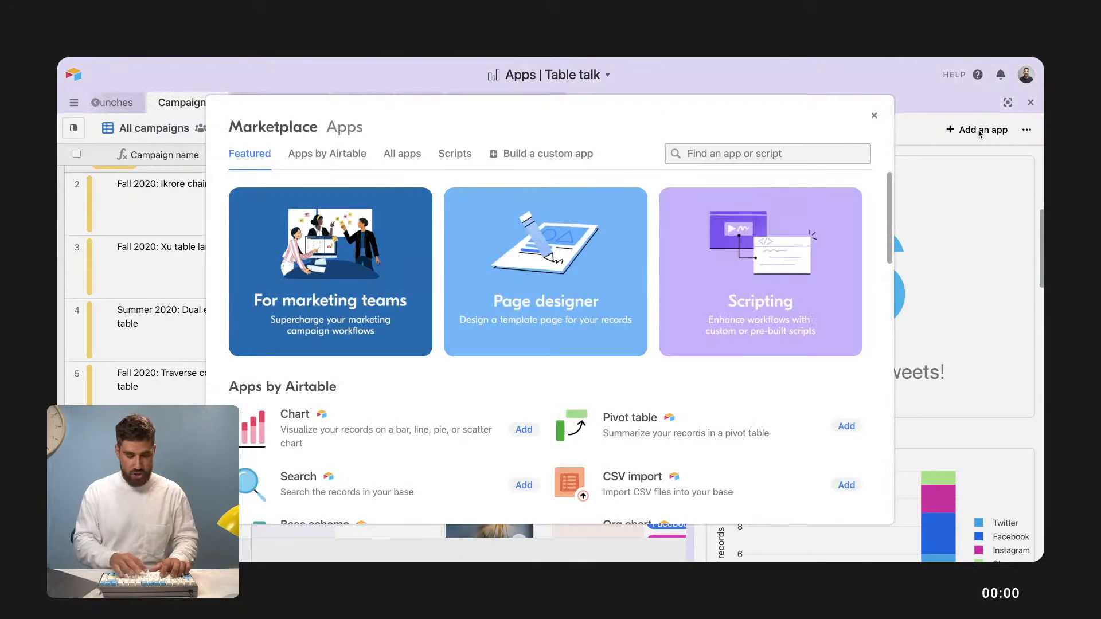
pyautogui.write('batch')
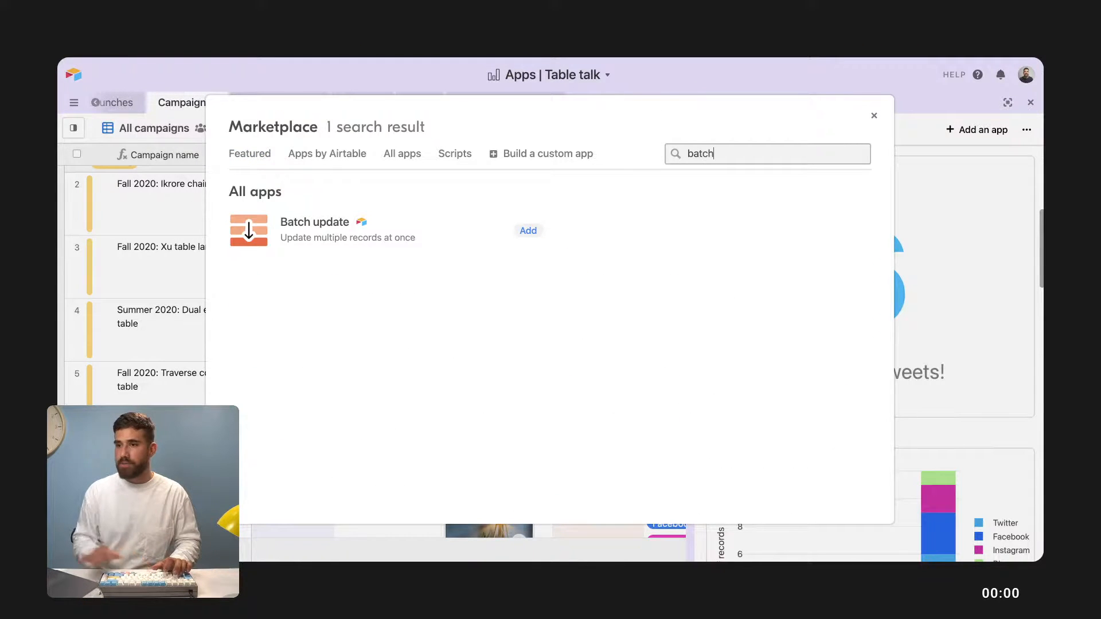
pyautogui.click(369, 249)
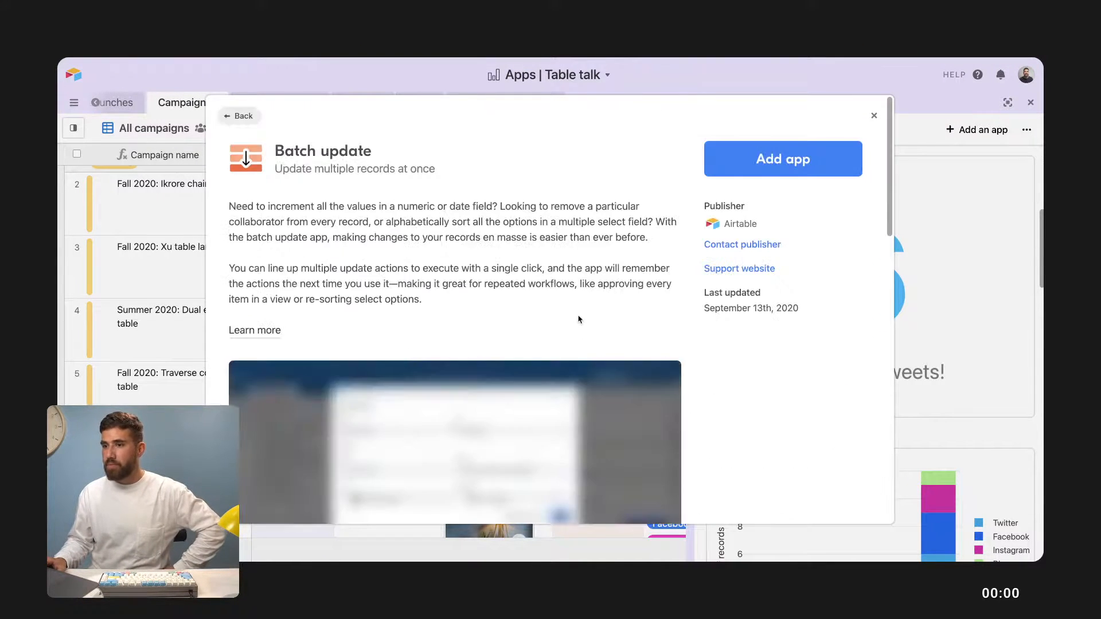
pyautogui.scroll(-3, 572, 279)
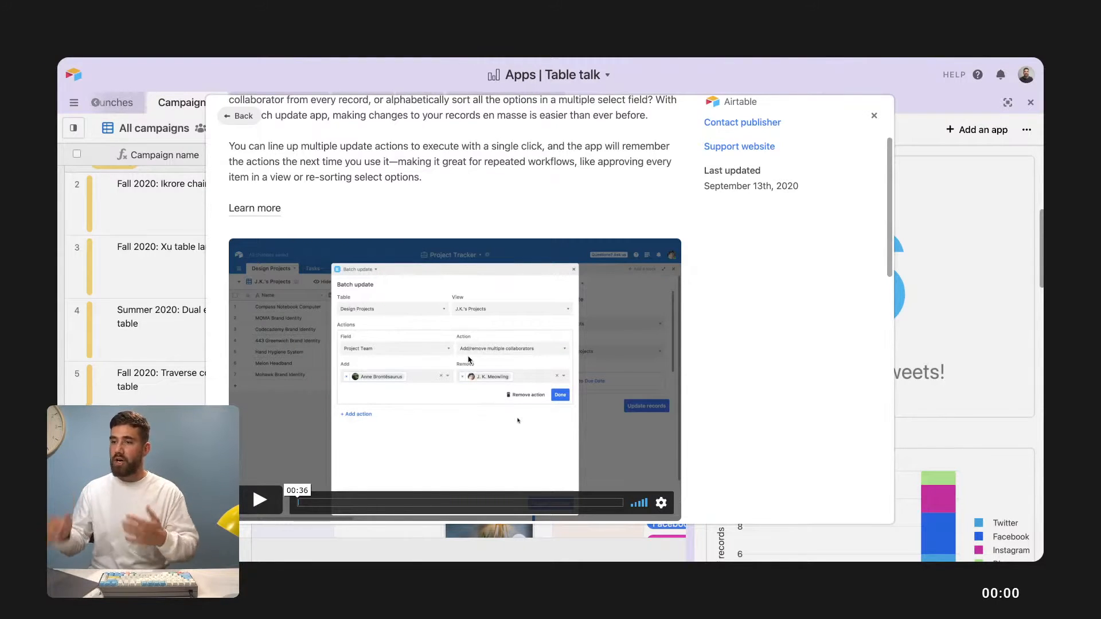
pyautogui.scroll(-7, 468, 360)
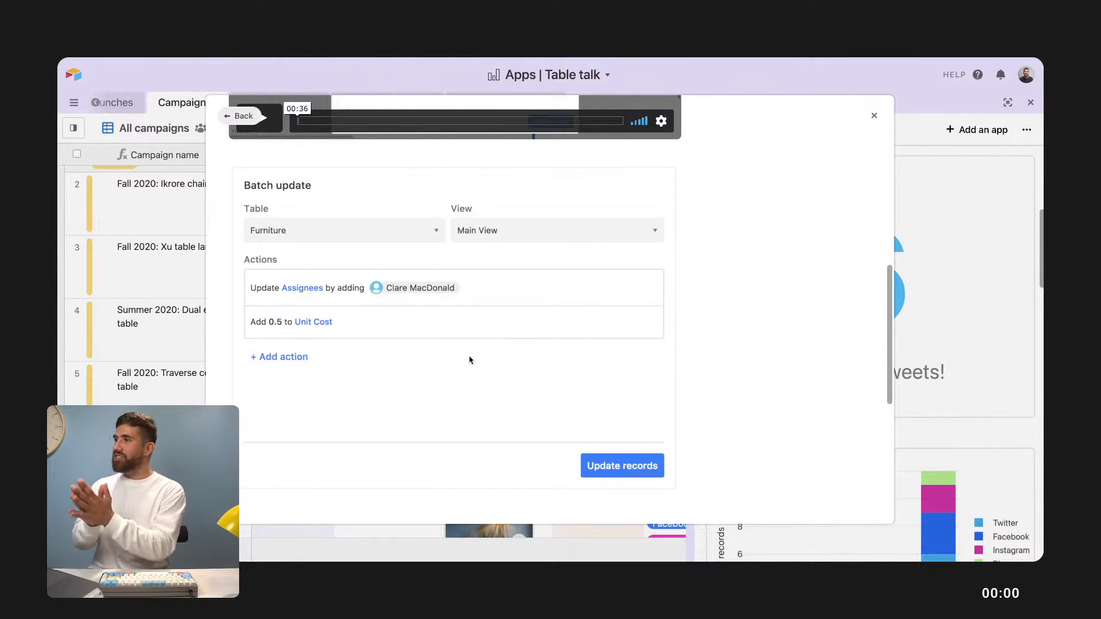
pyautogui.click(924, 319)
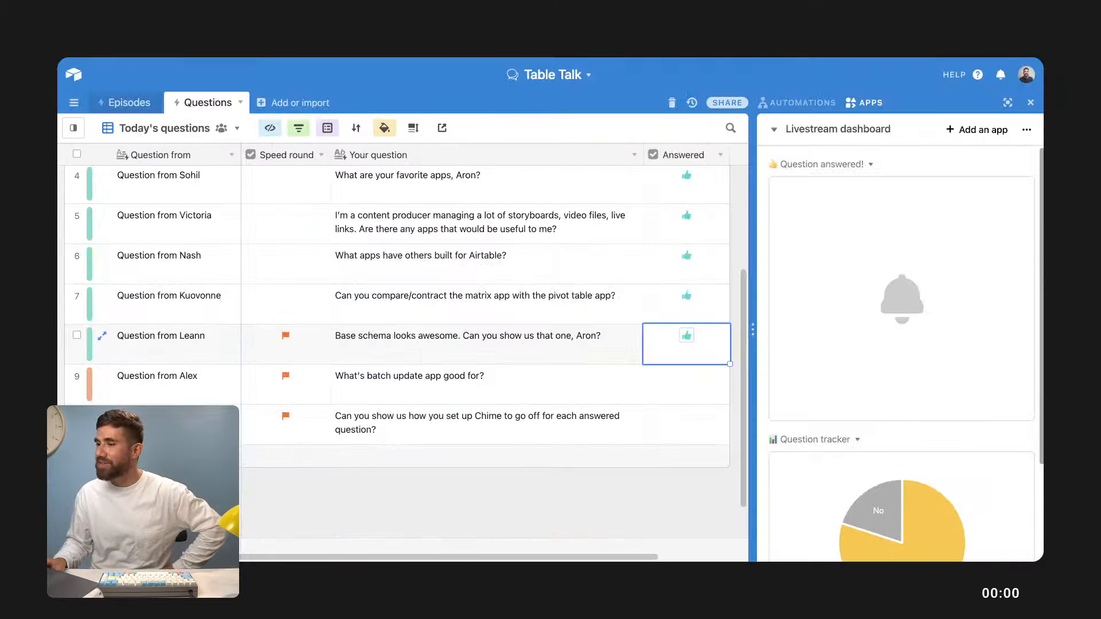
# In the Table Talk base, mark the batch update question as answered and review the Question answered! app's settings, keeping Xylophone as sound effect.
pyautogui.click(504, 494)
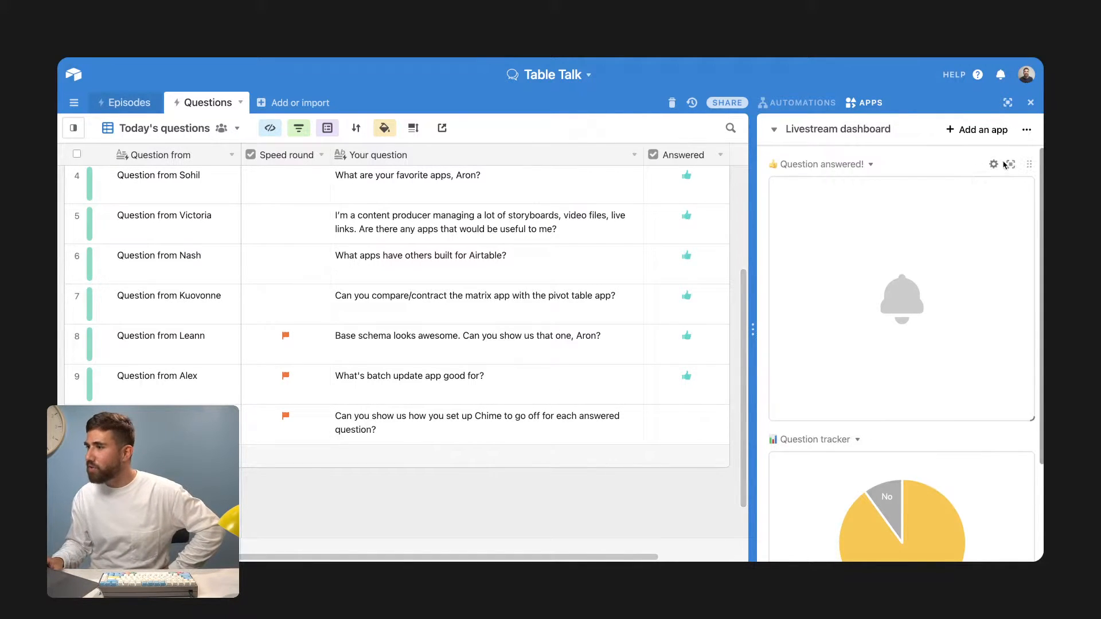
pyautogui.click(993, 166)
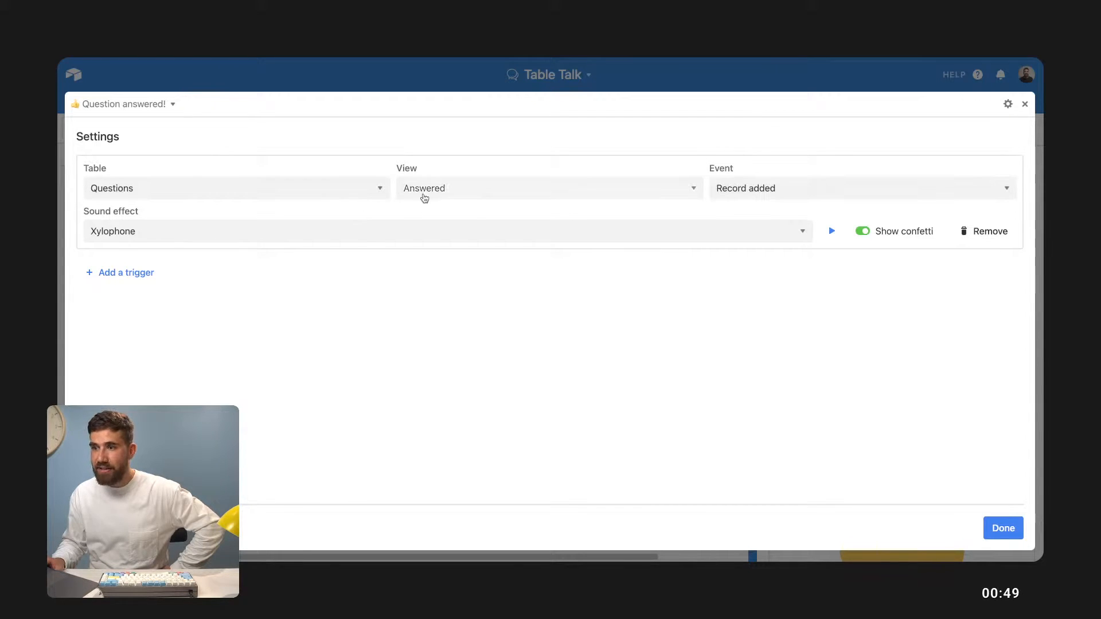
pyautogui.click(186, 238)
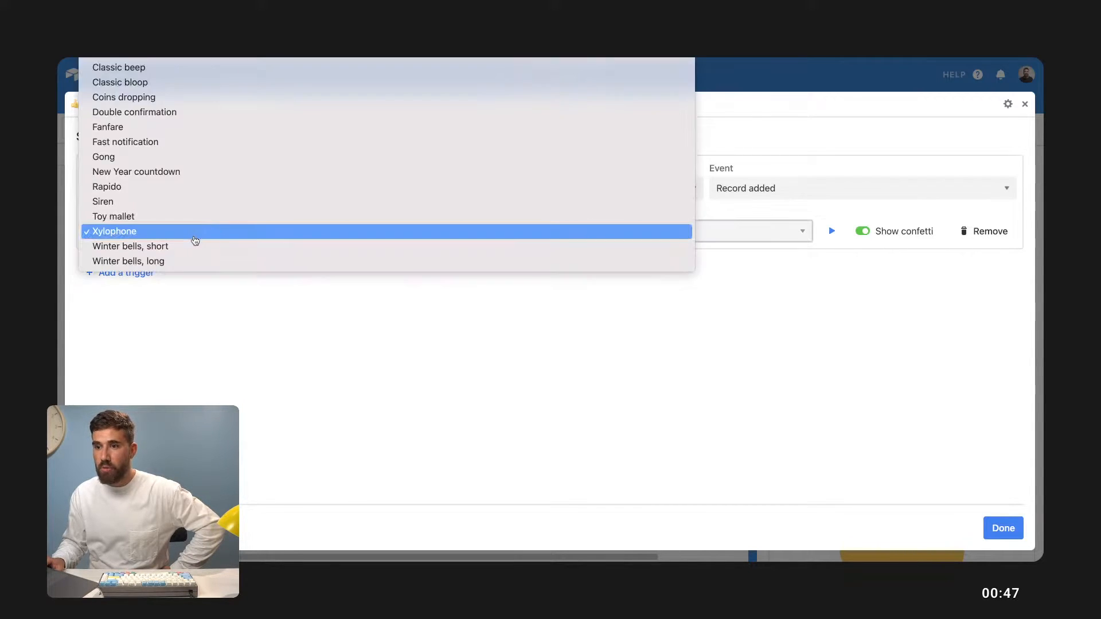
pyautogui.click(190, 231)
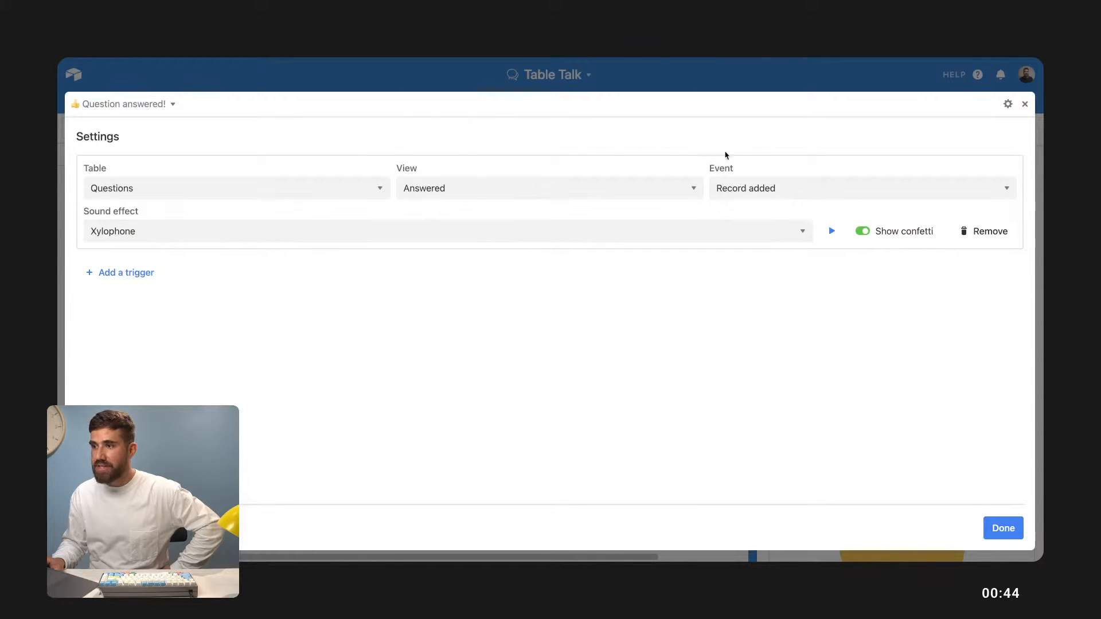
pyautogui.click(638, 76)
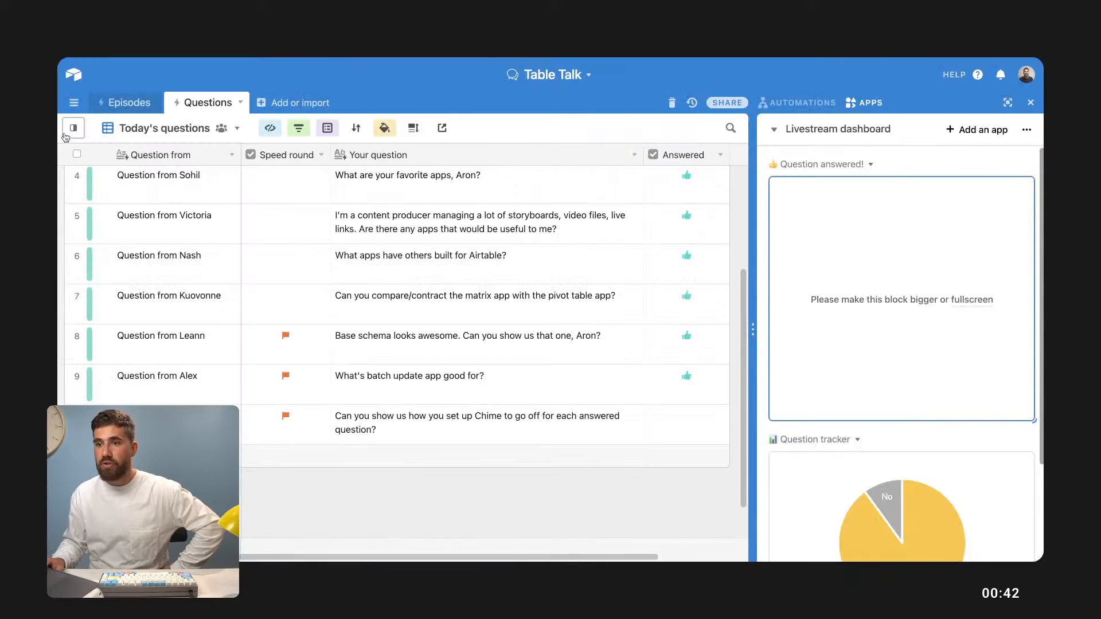
# Switch the Questions table to the Answered view and inspect its filter condition.
pyautogui.click(73, 127)
pyautogui.click(116, 242)
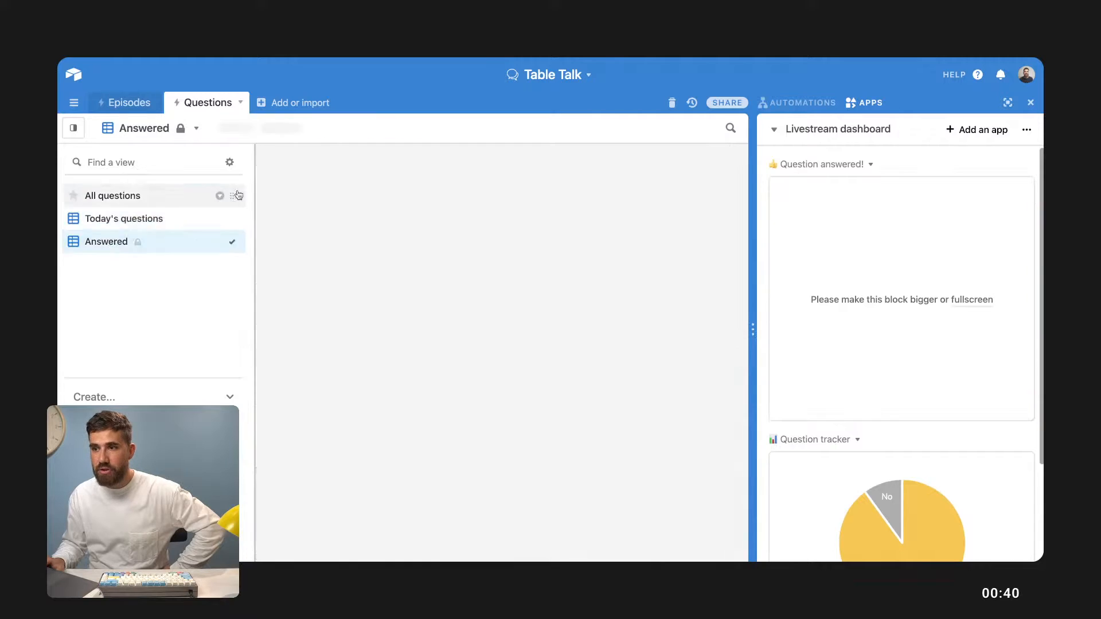
pyautogui.click(353, 127)
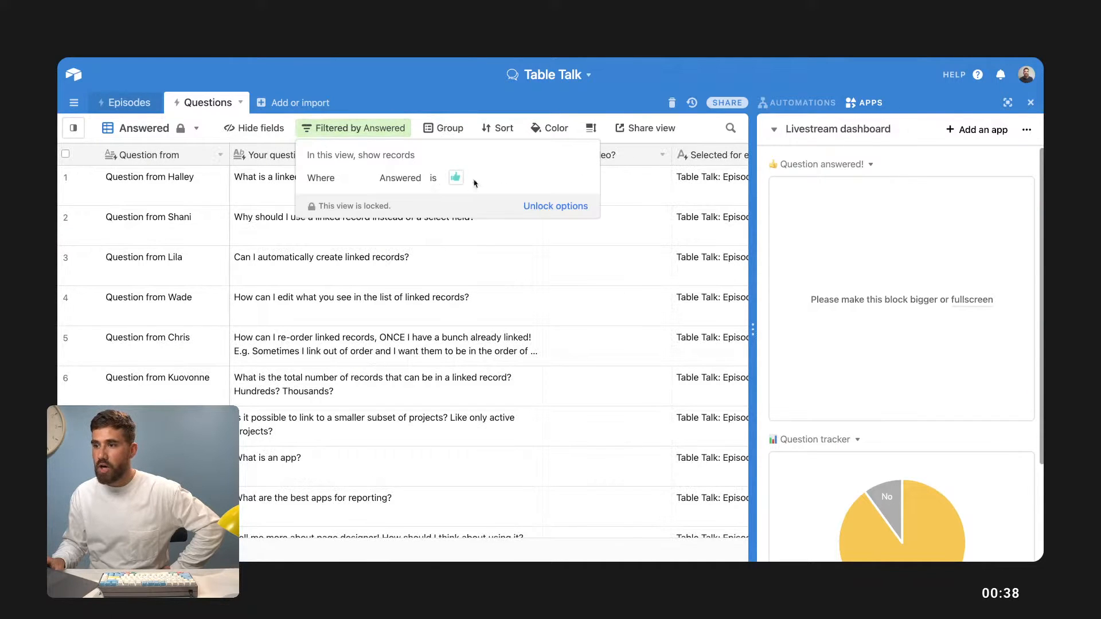
pyautogui.click(452, 256)
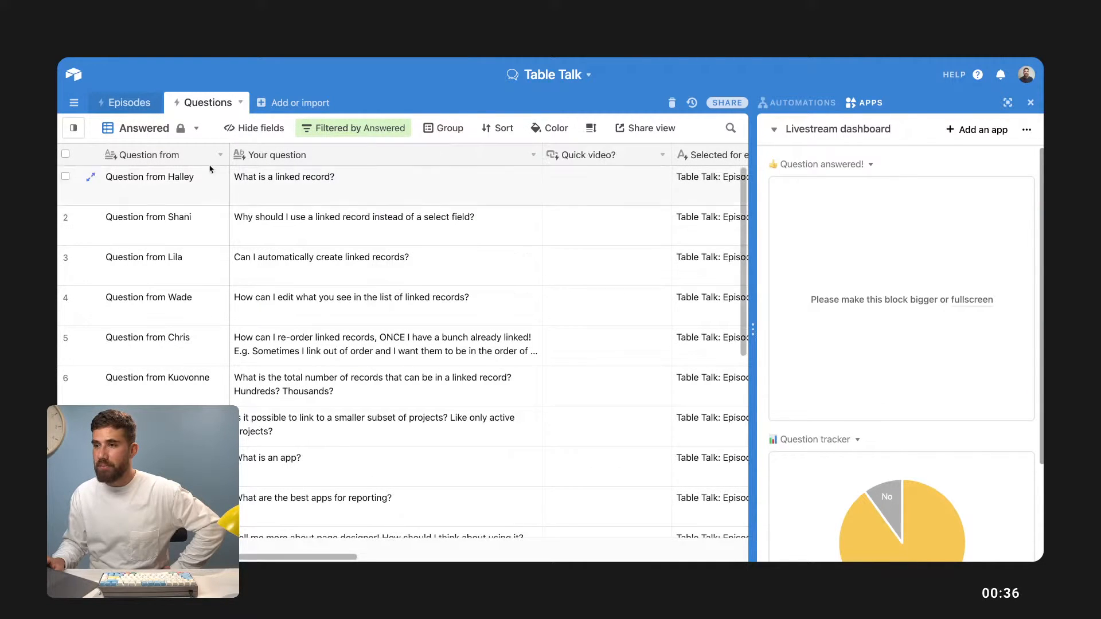
# Look through the All questions view of the Questions table and return to the Today's questions view.
pyautogui.click(73, 128)
pyautogui.click(112, 196)
pyautogui.scroll(-3, 590, 481)
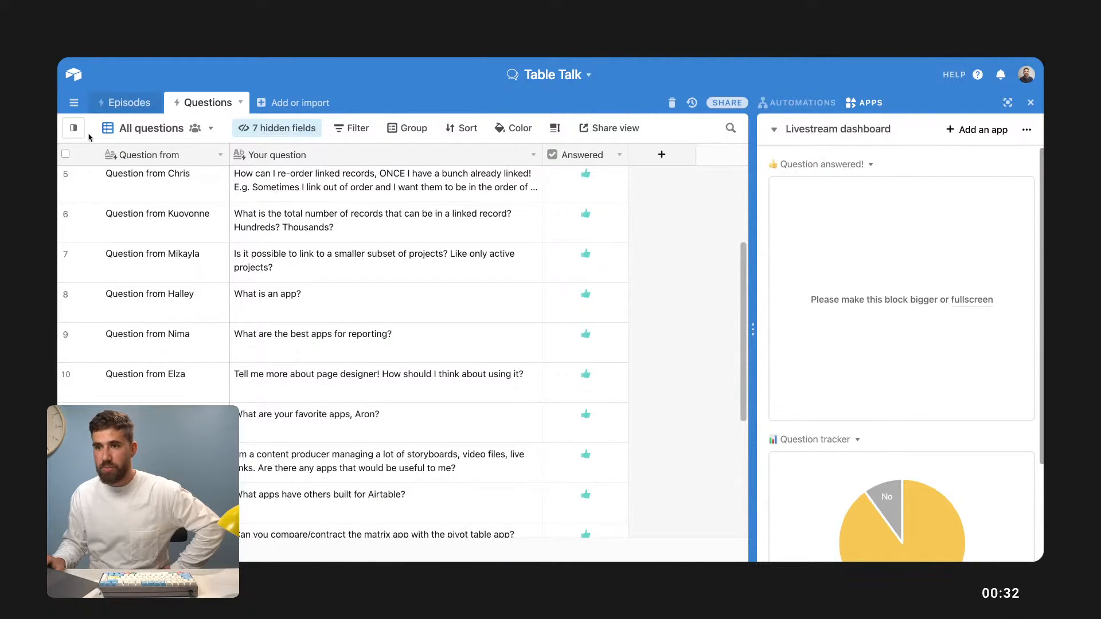
pyautogui.moveTo(74, 129)
pyautogui.click(126, 218)
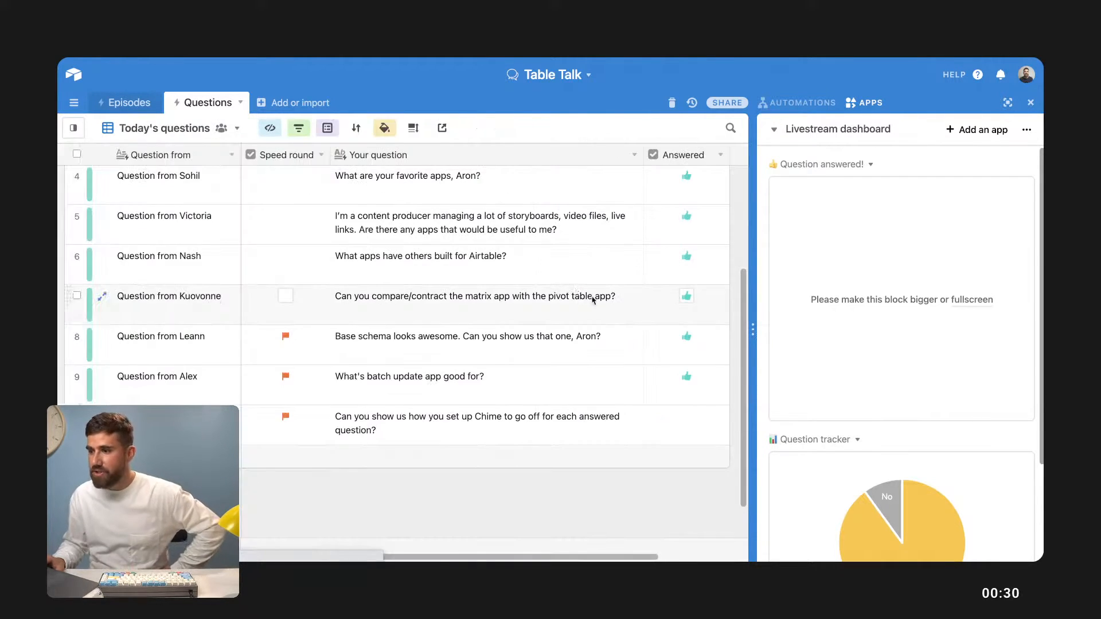
# Review the Question answered! app's trigger and confetti settings, widening the dashboard so they fit beside the questions, and finish with the settings.
pyautogui.click(899, 283)
pyautogui.click(993, 165)
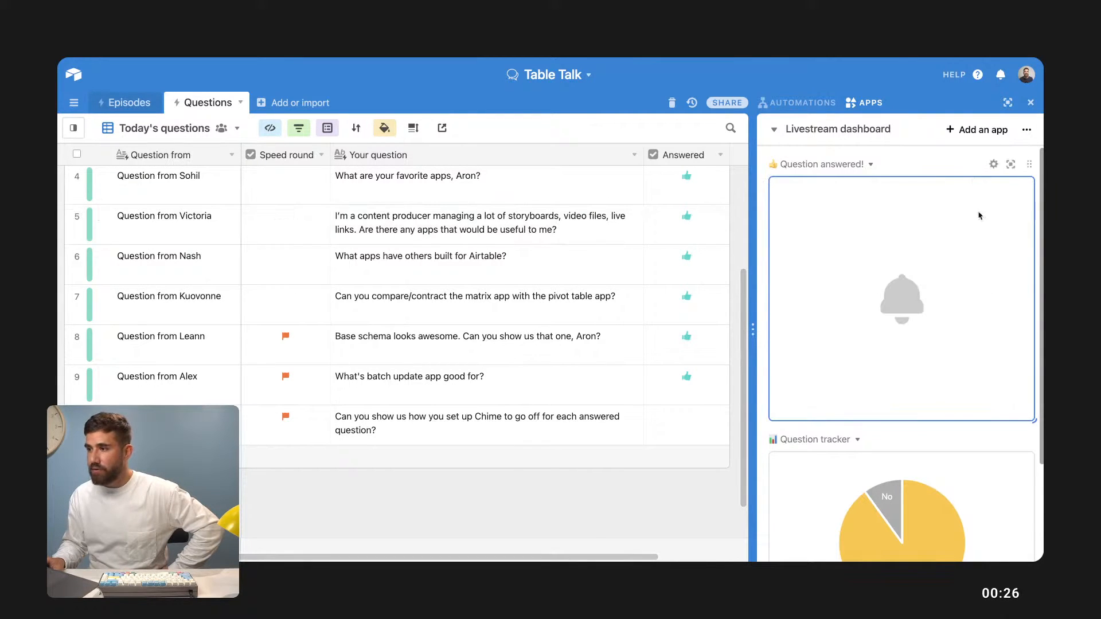
pyautogui.click(993, 164)
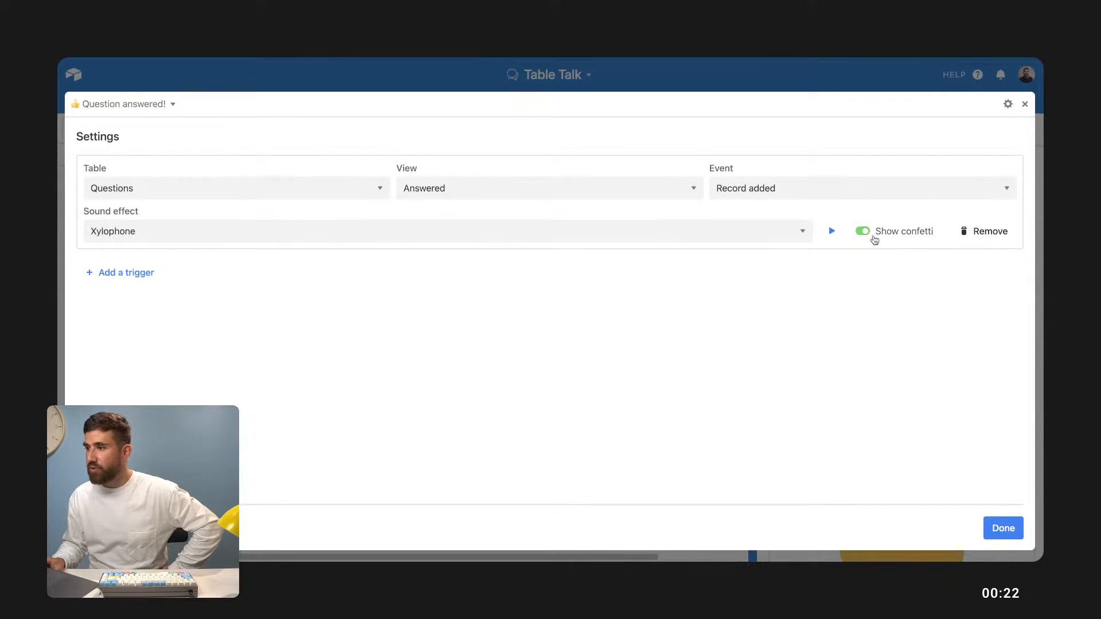
pyautogui.click(891, 67)
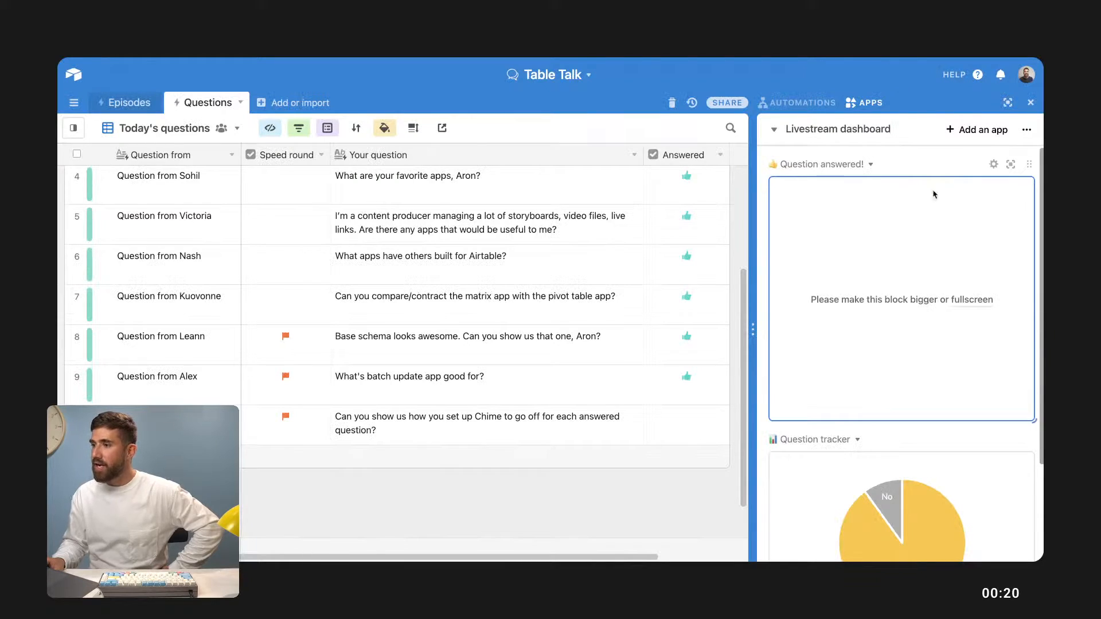
pyautogui.moveTo(752, 250); pyautogui.dragTo(717, 250)
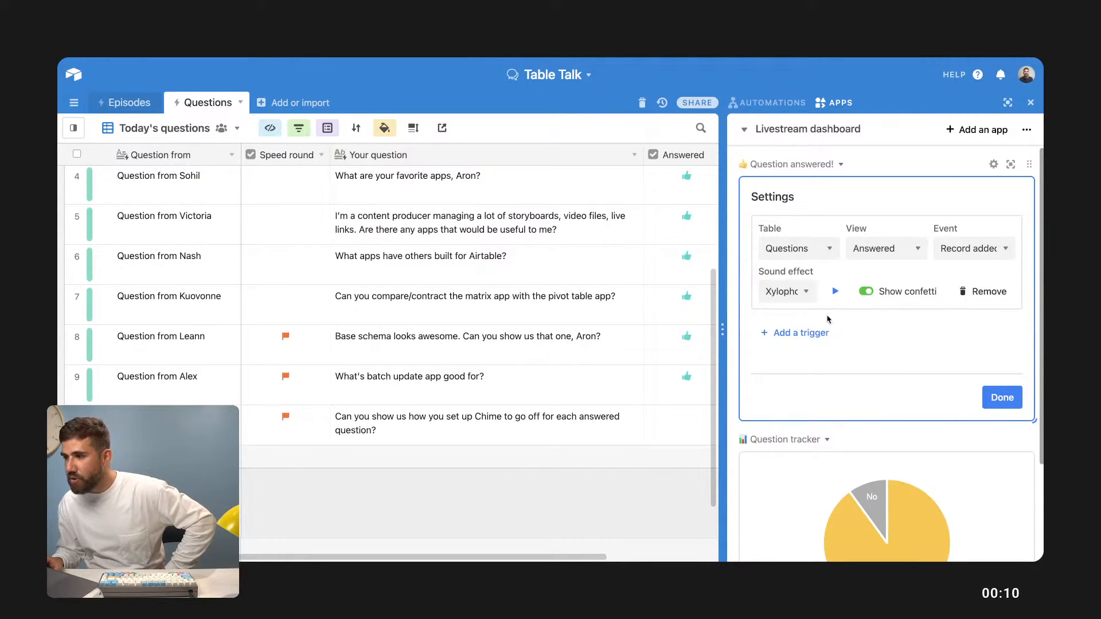
pyautogui.click(1012, 399)
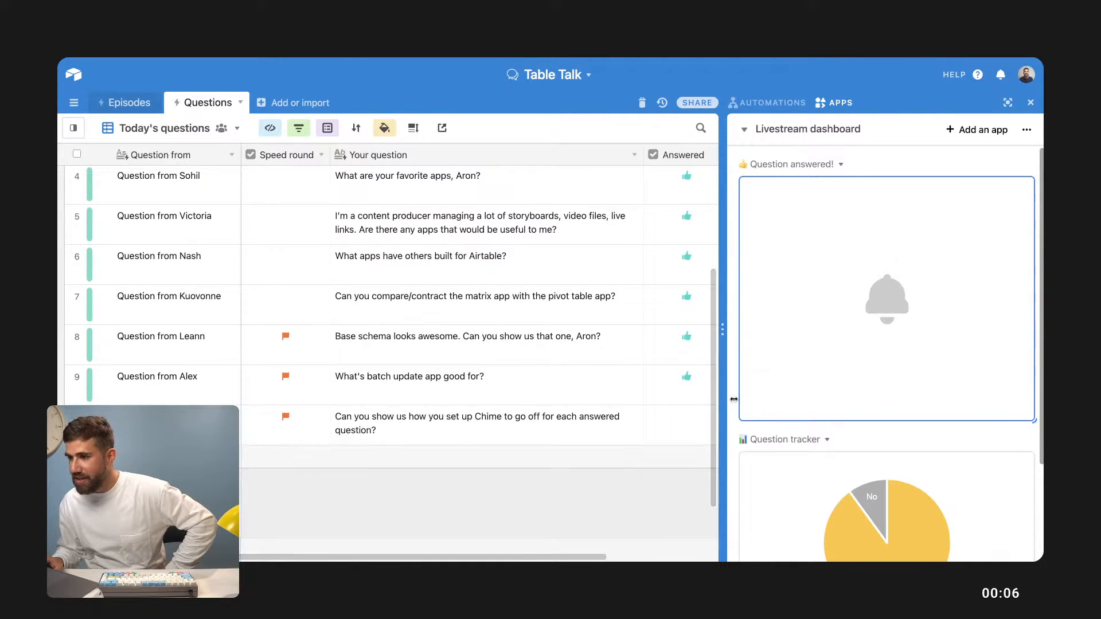
# Narrow the Livestream dashboard again and mark the speed-round question about setting up Chime as answered.
pyautogui.moveTo(726, 399); pyautogui.dragTo(753, 399)
pyautogui.click(688, 423)
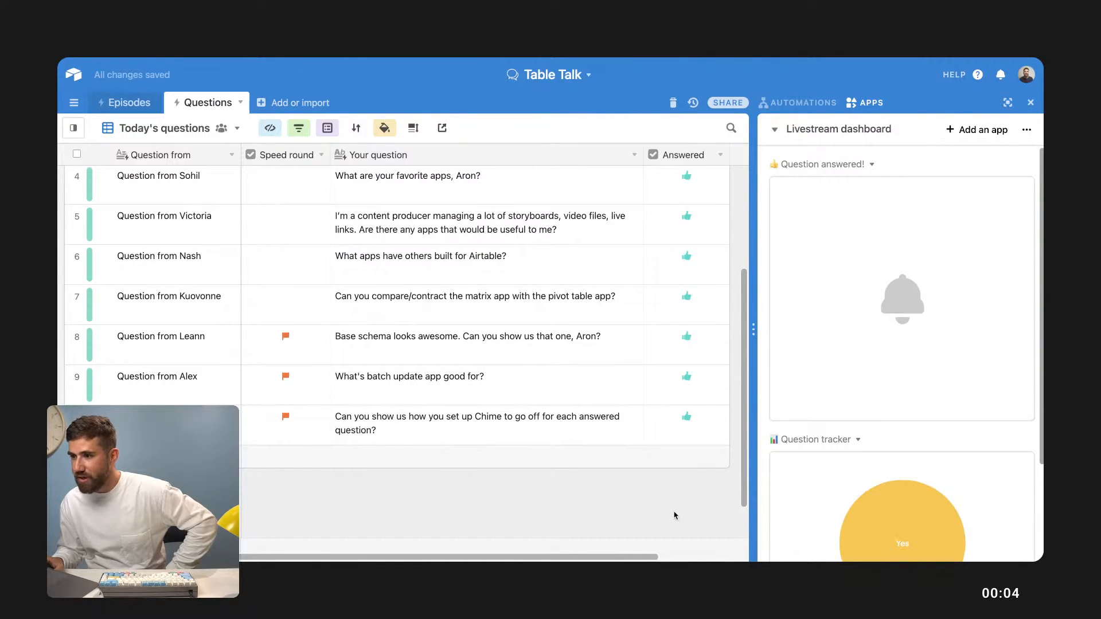